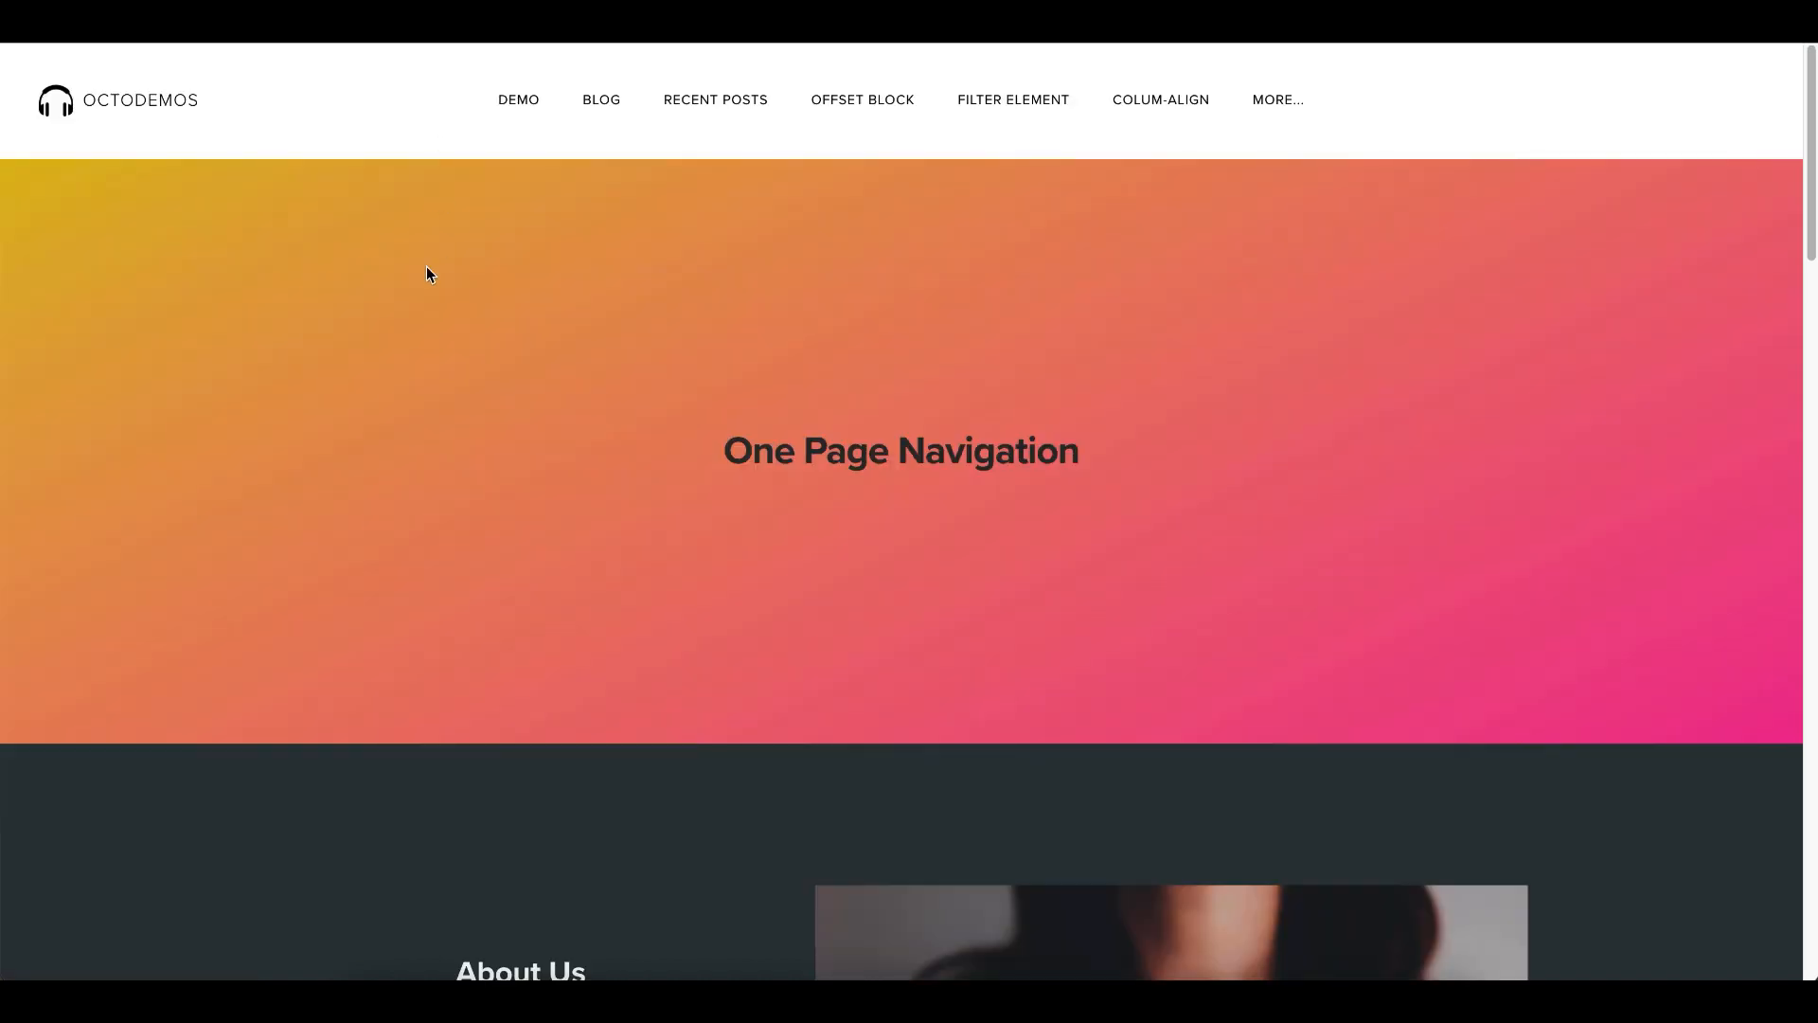
- Look through all sections of the published One Page Navigation page down to the footer and return to the beginning
scroll(658, 543, "down", 5)
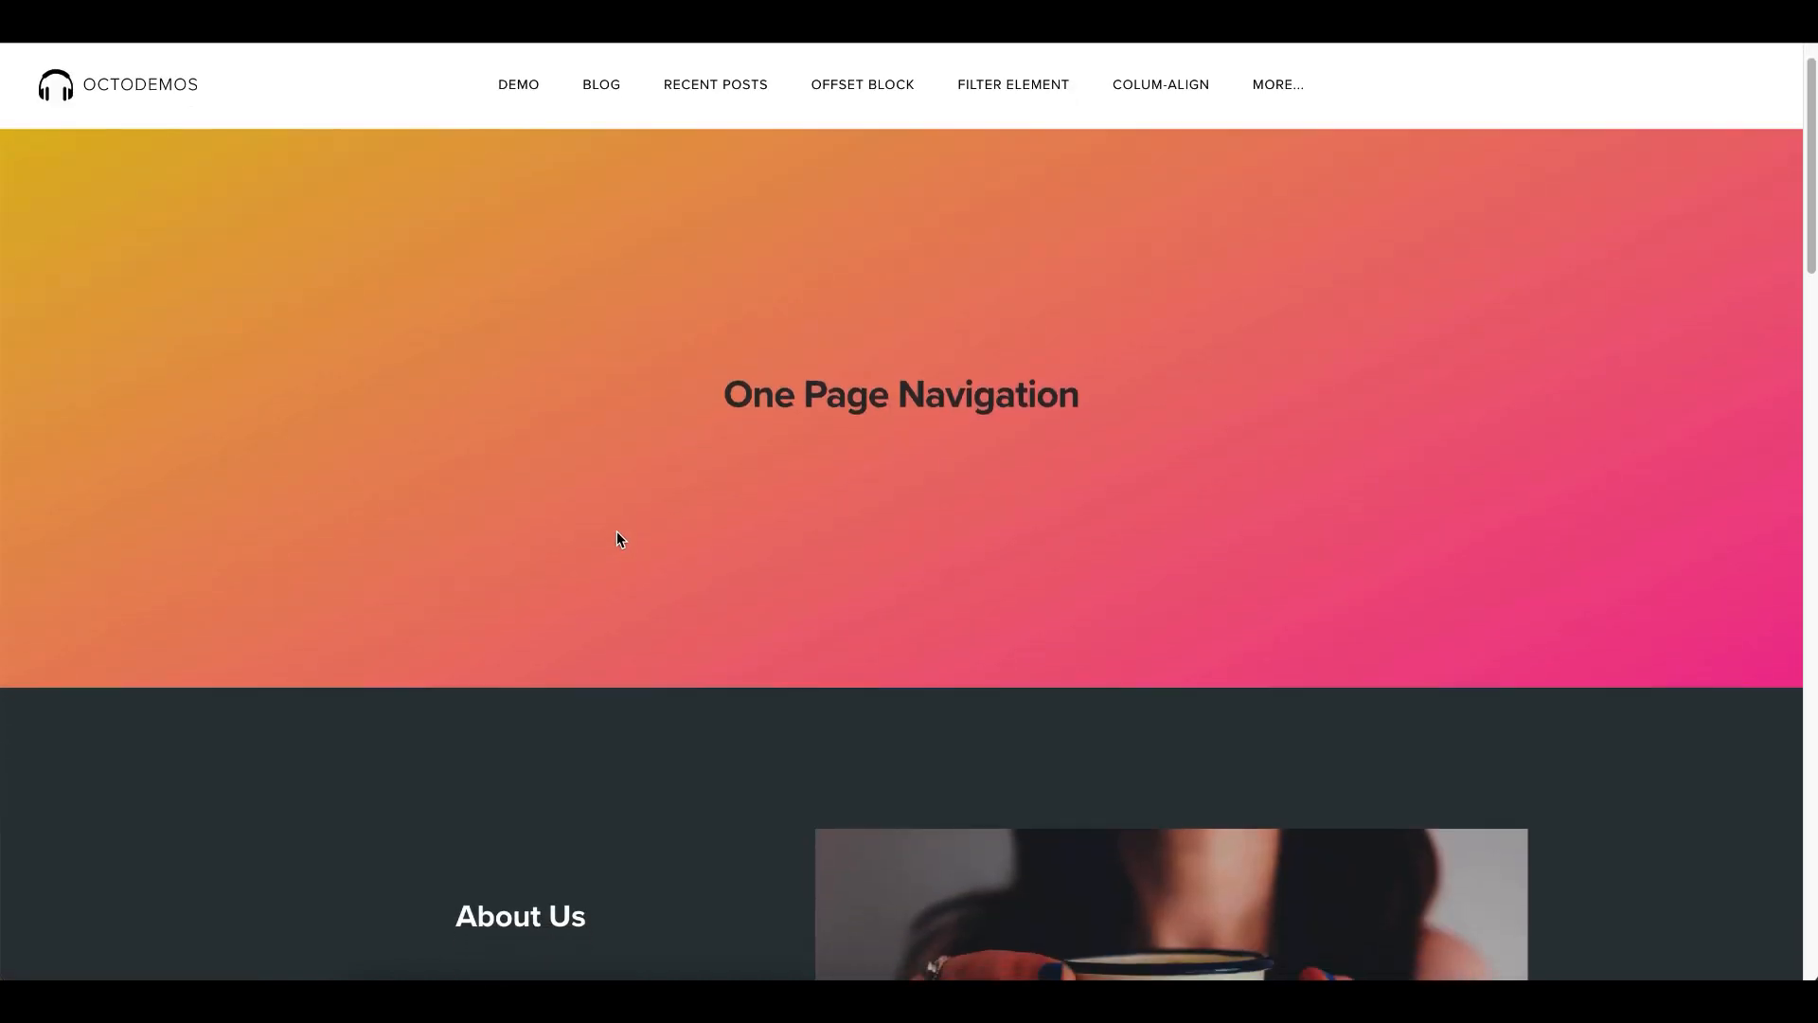
scroll(544, 469, "down", 5)
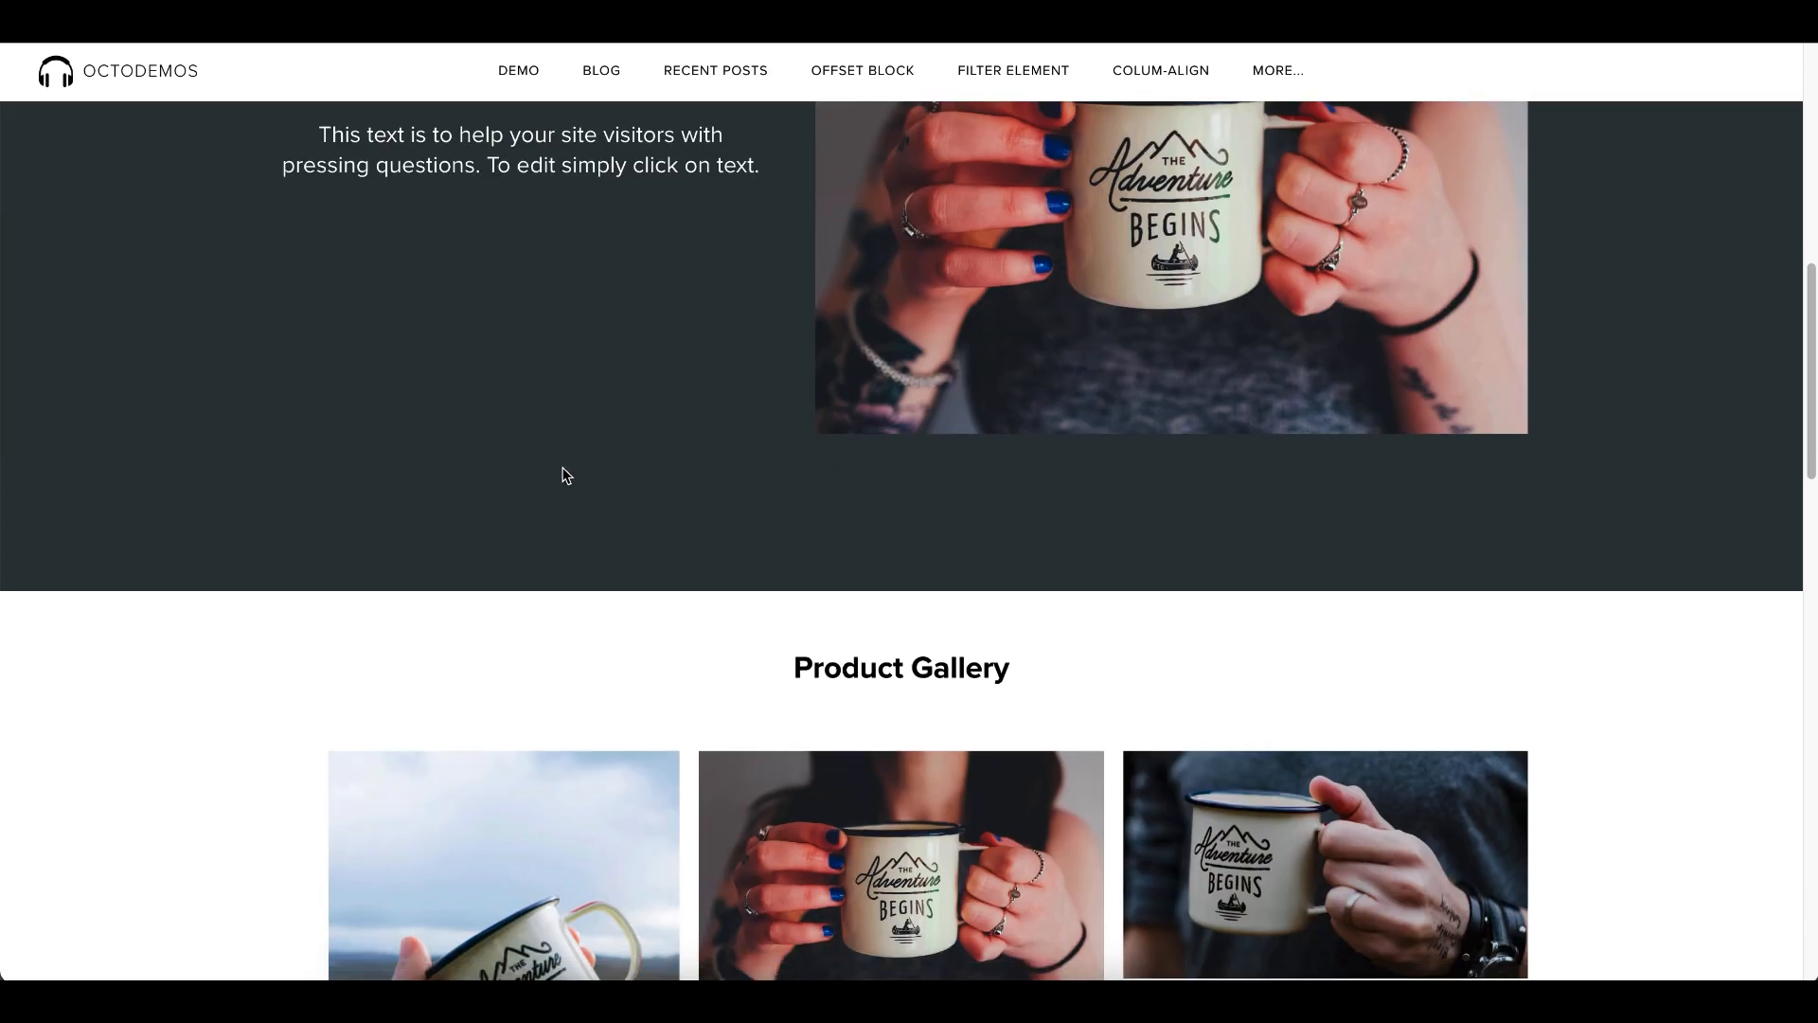
scroll(564, 474, "down", 2)
scroll(260, 508, "down", 14)
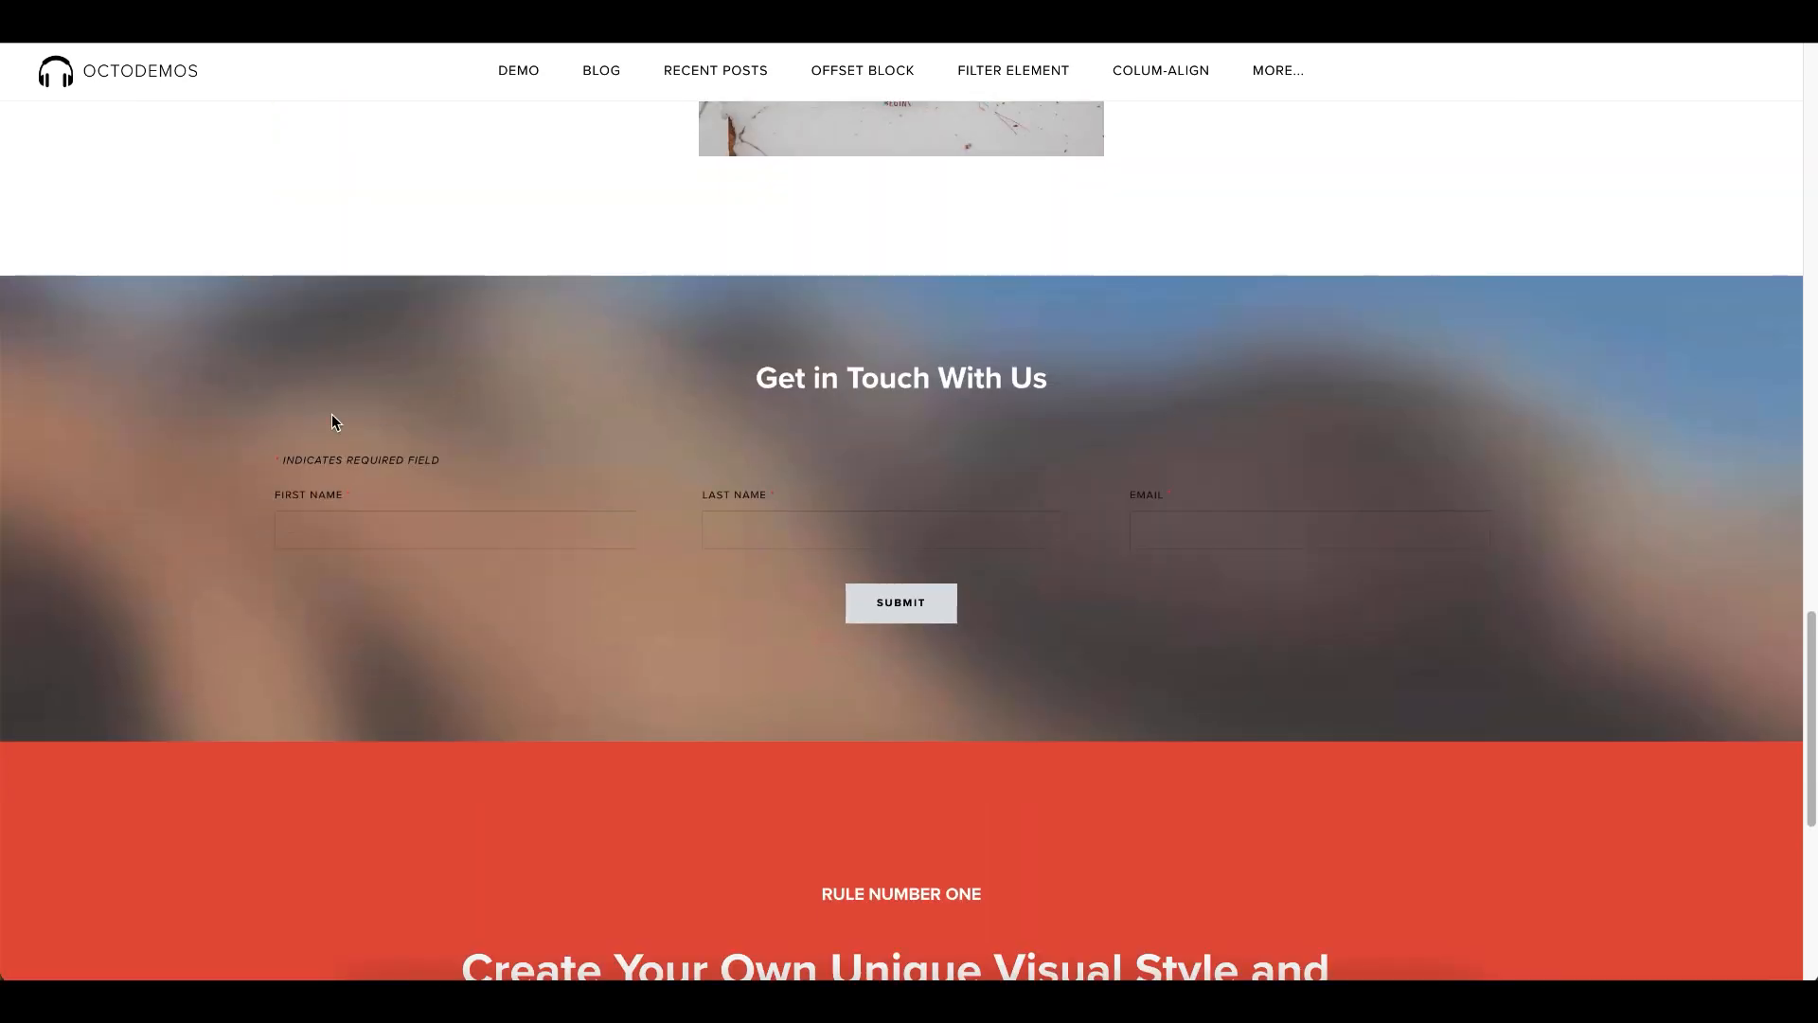
scroll(270, 447, "down", 4)
scroll(249, 563, "down", 2)
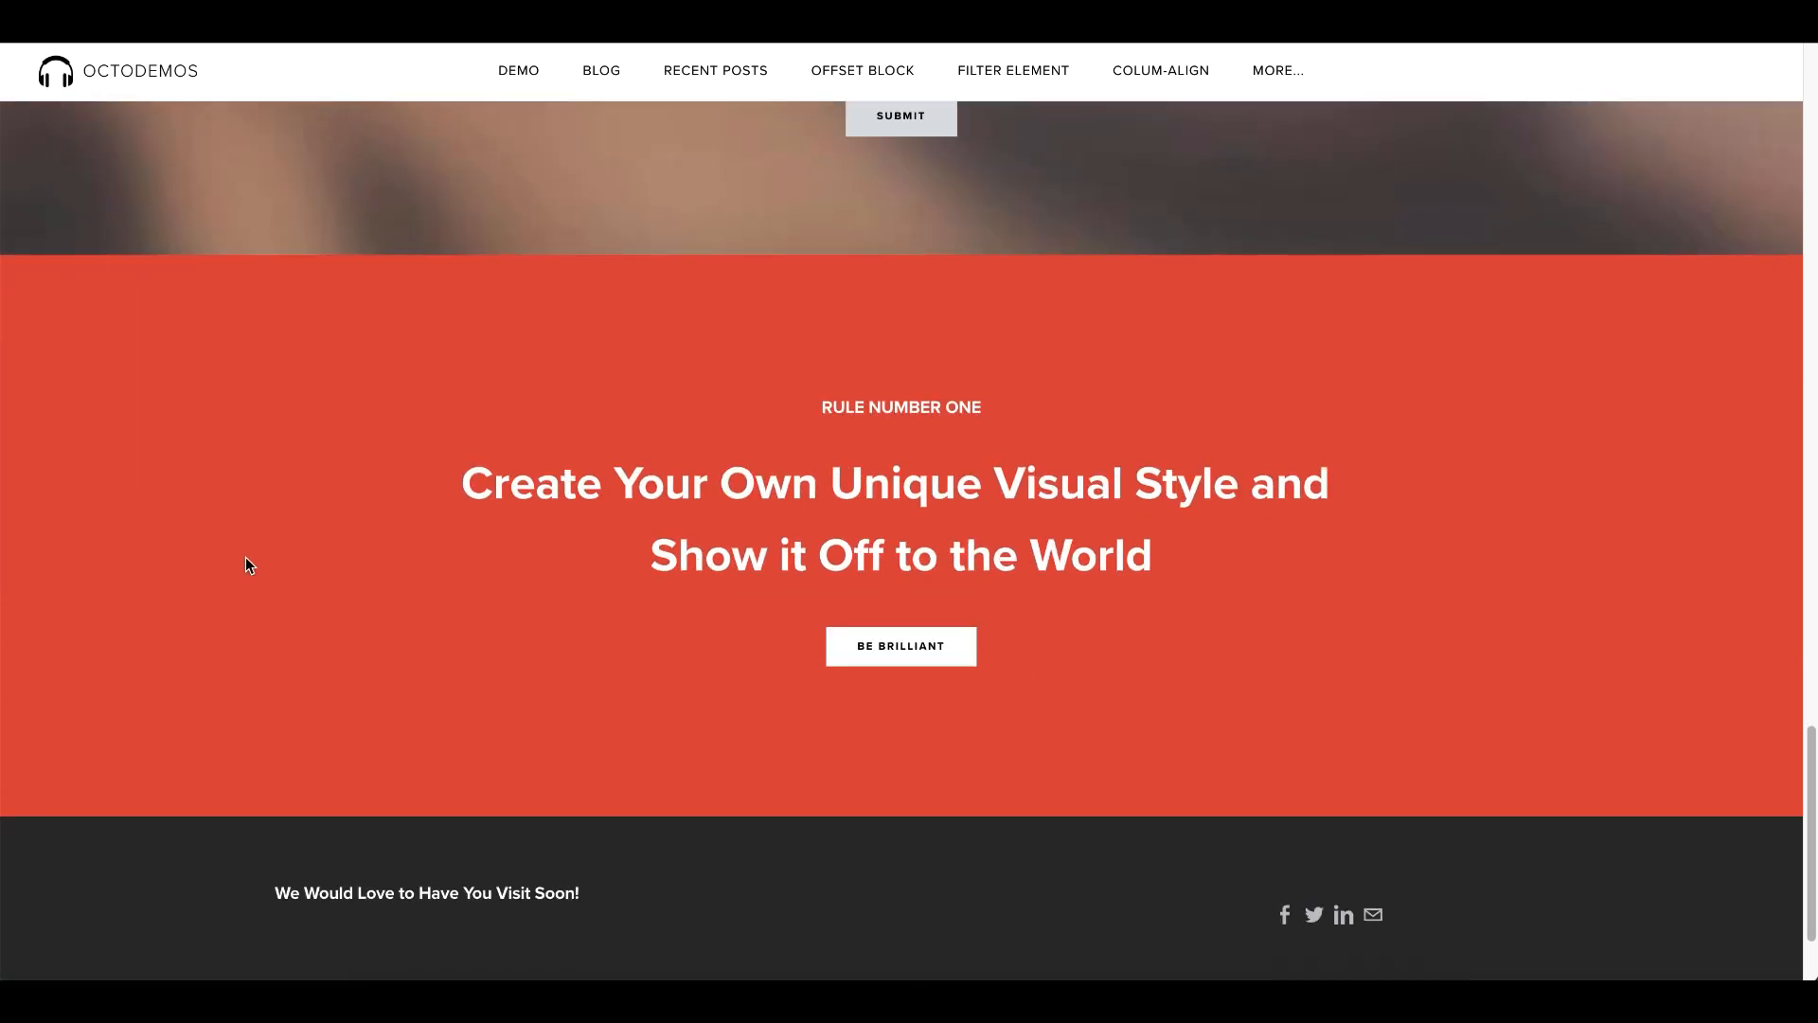
key("Home")
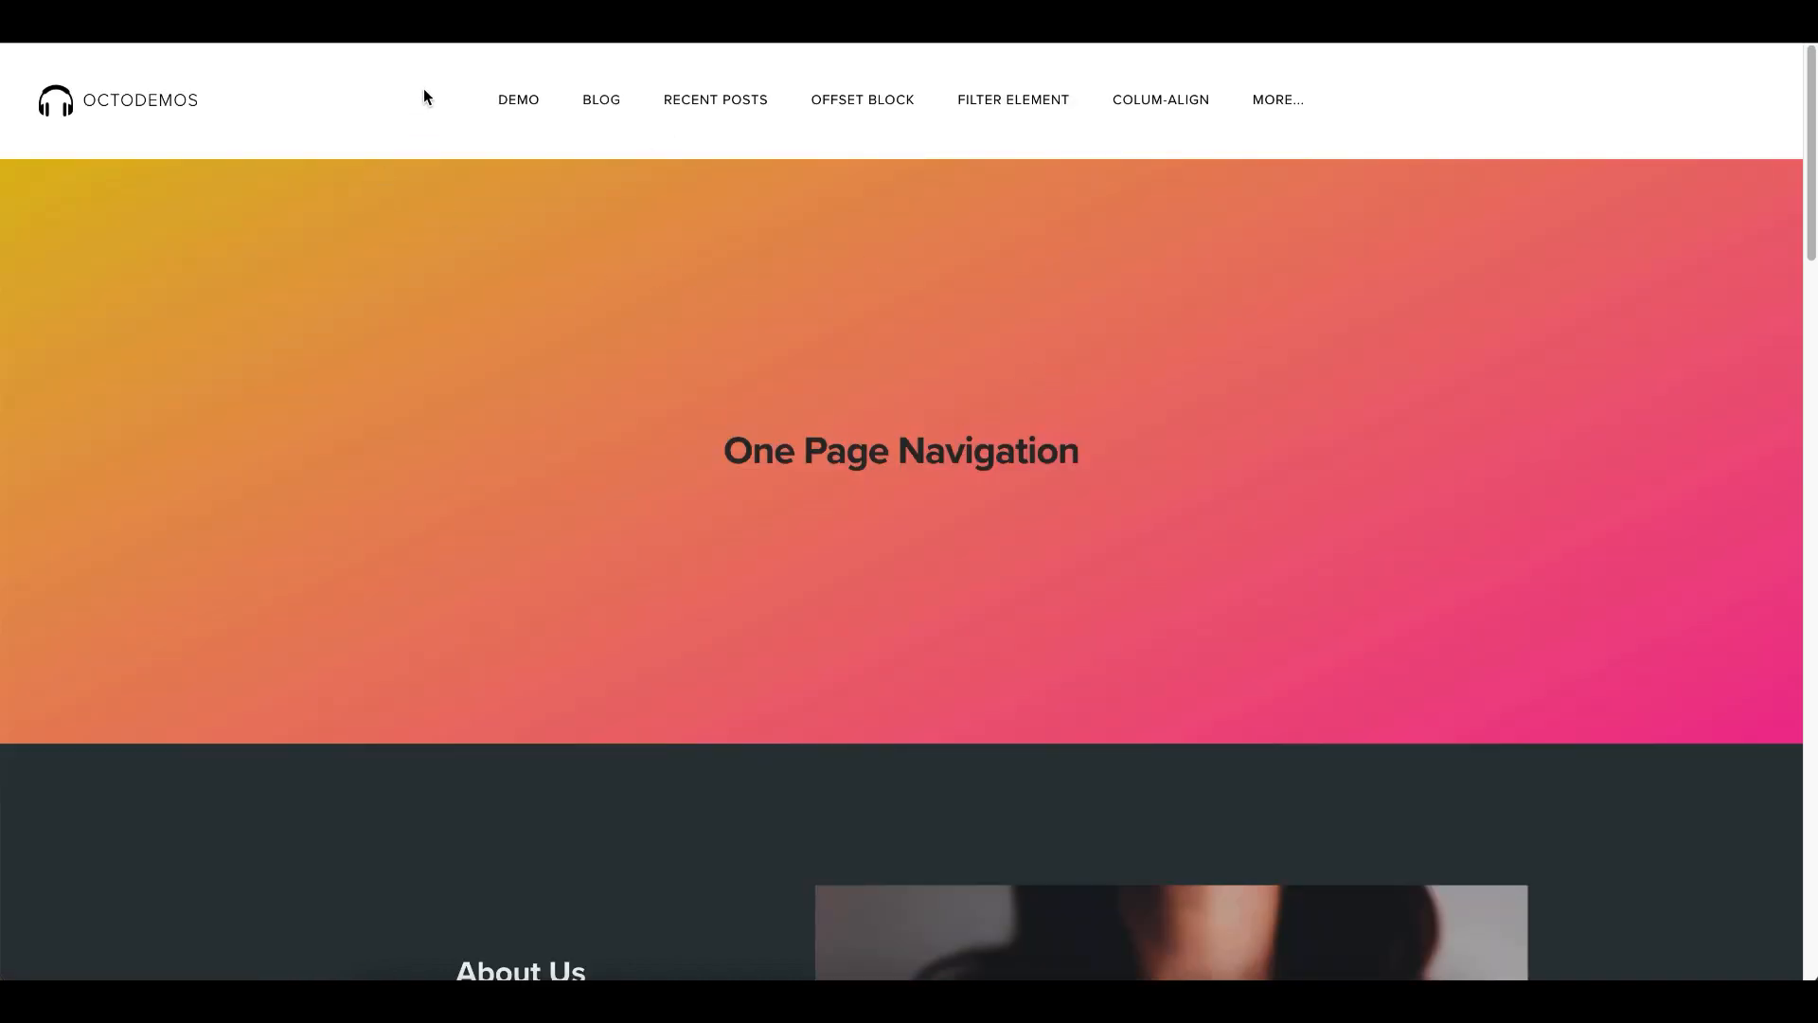
scroll(698, 416, "down", 3)
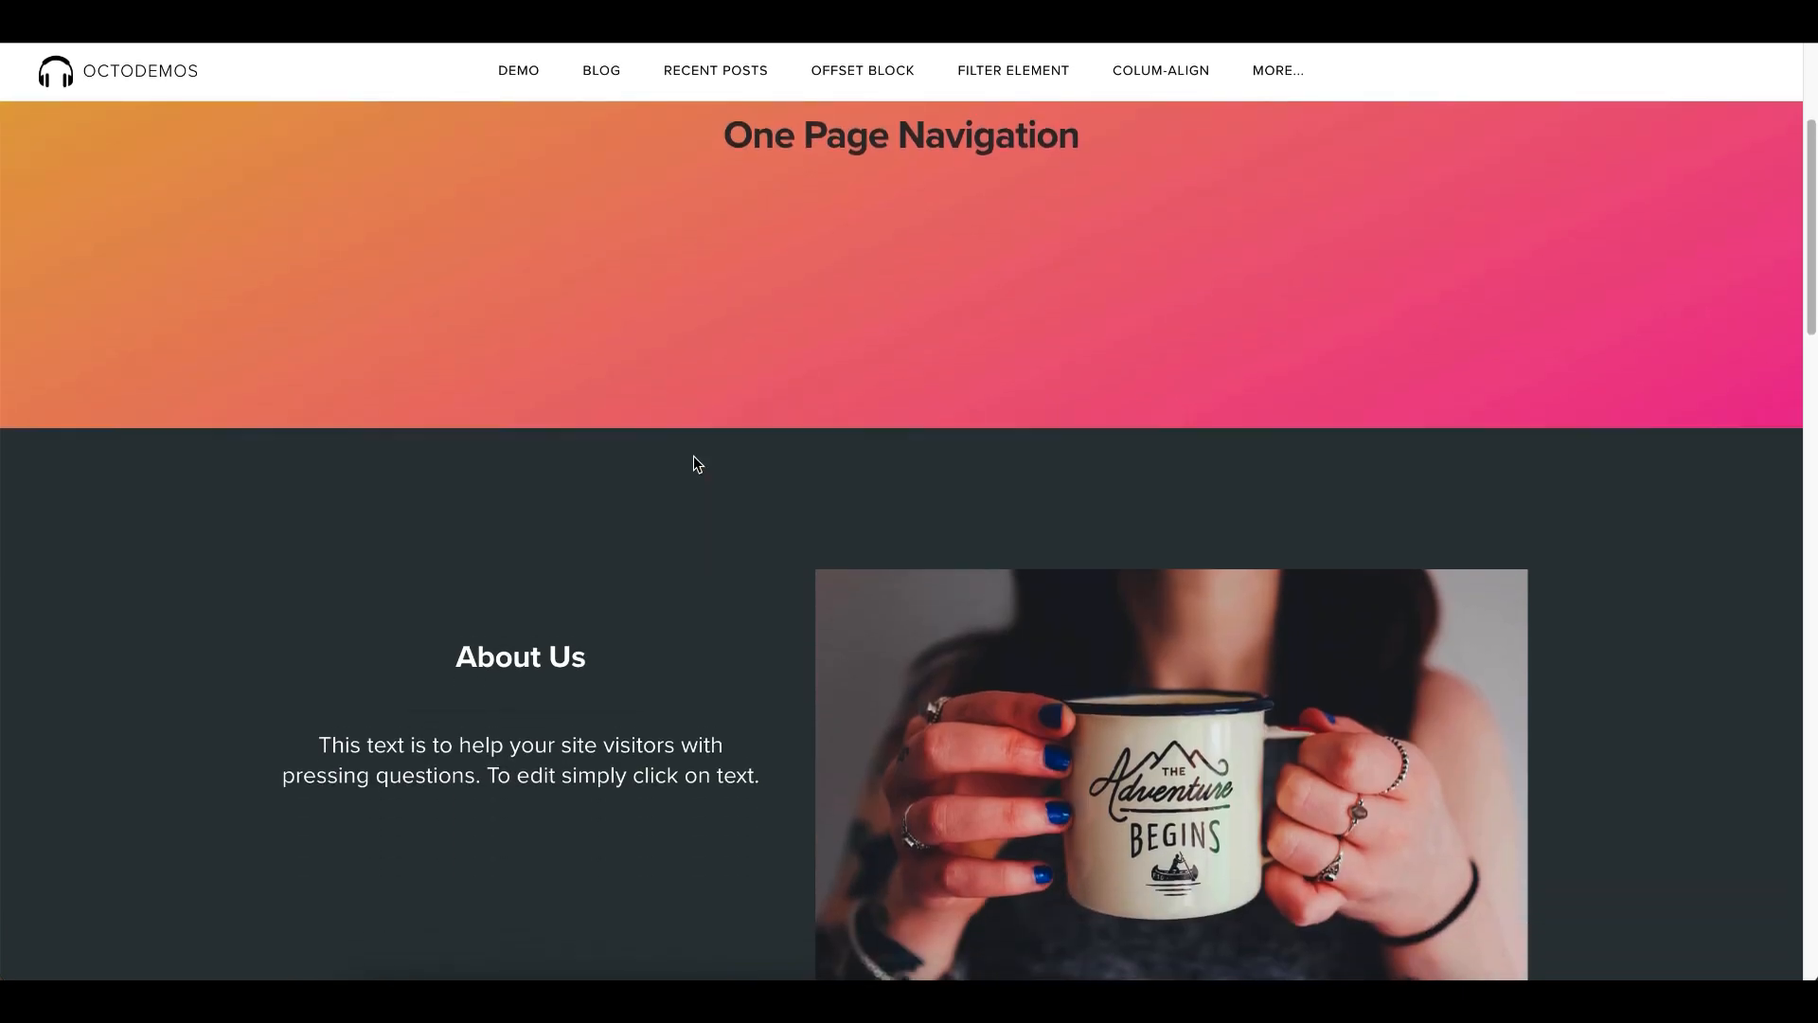
scroll(698, 464, "up", 3)
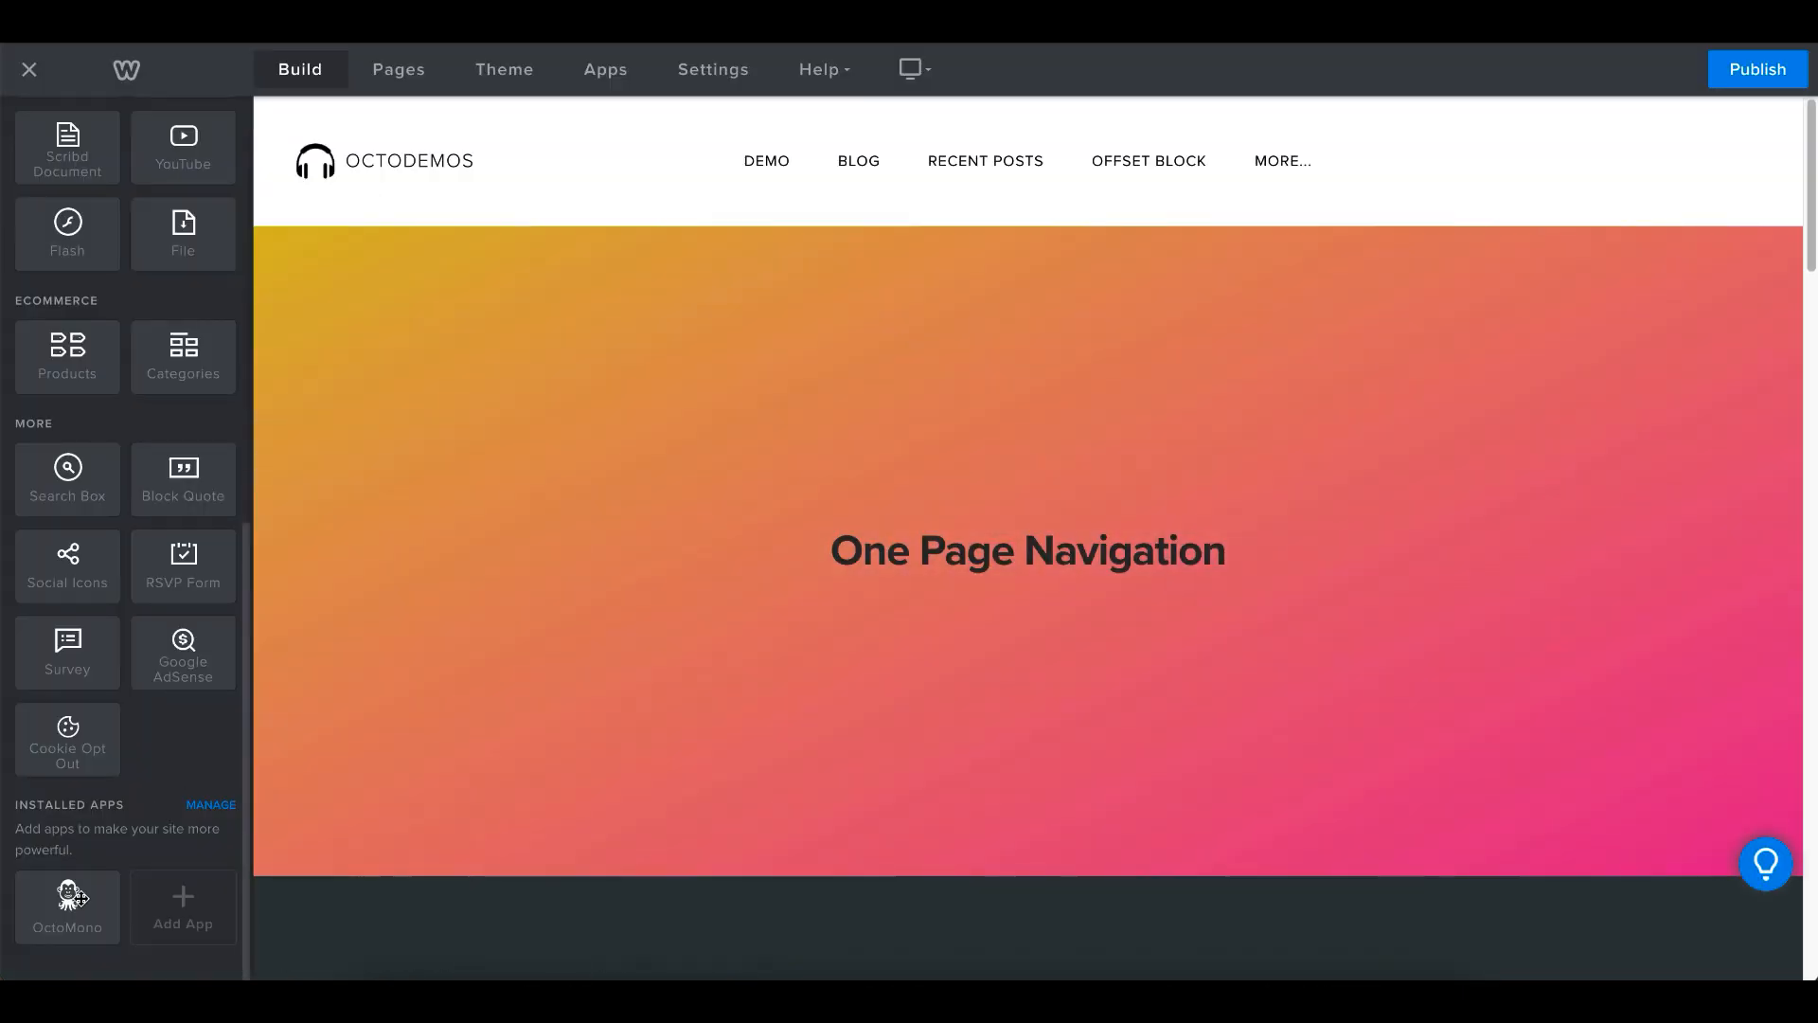
- In the Weebly editor, place an OctoMono element below the One Page Navigation heading and choose the One Page Menu element for it
left_click_drag(76, 895, 833, 653)
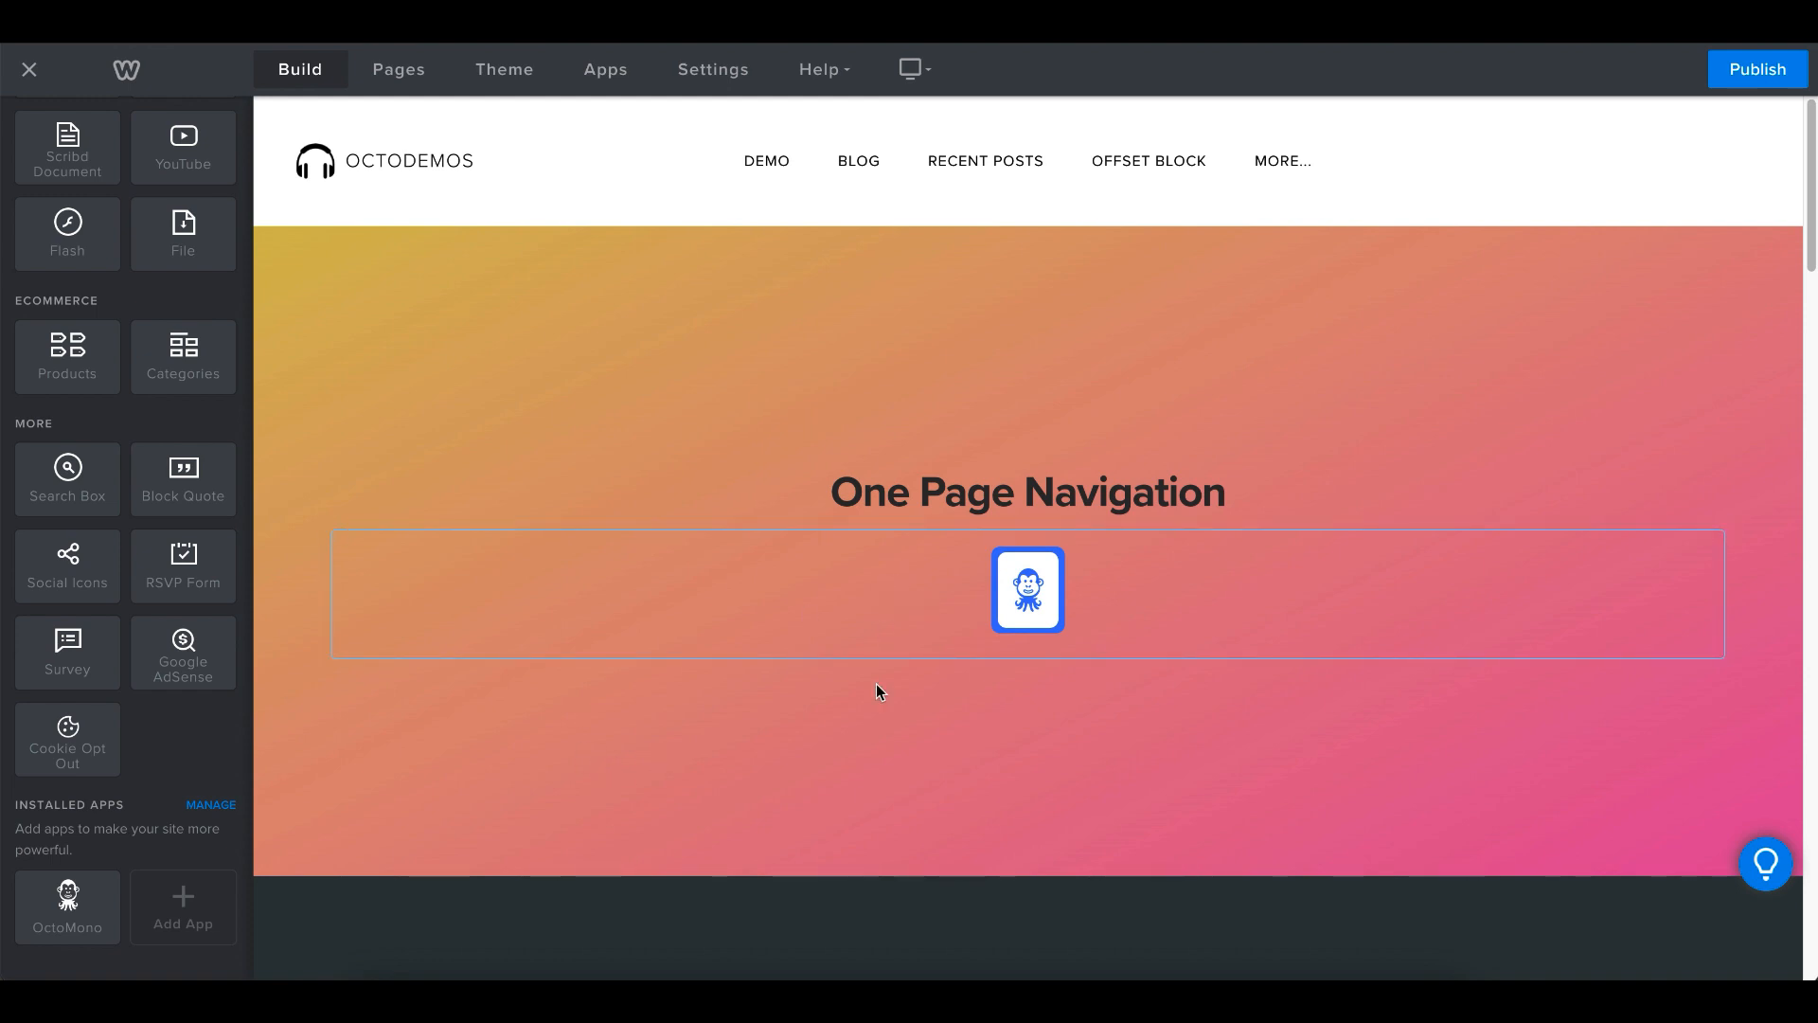
left_click(1023, 595)
left_click(1086, 246)
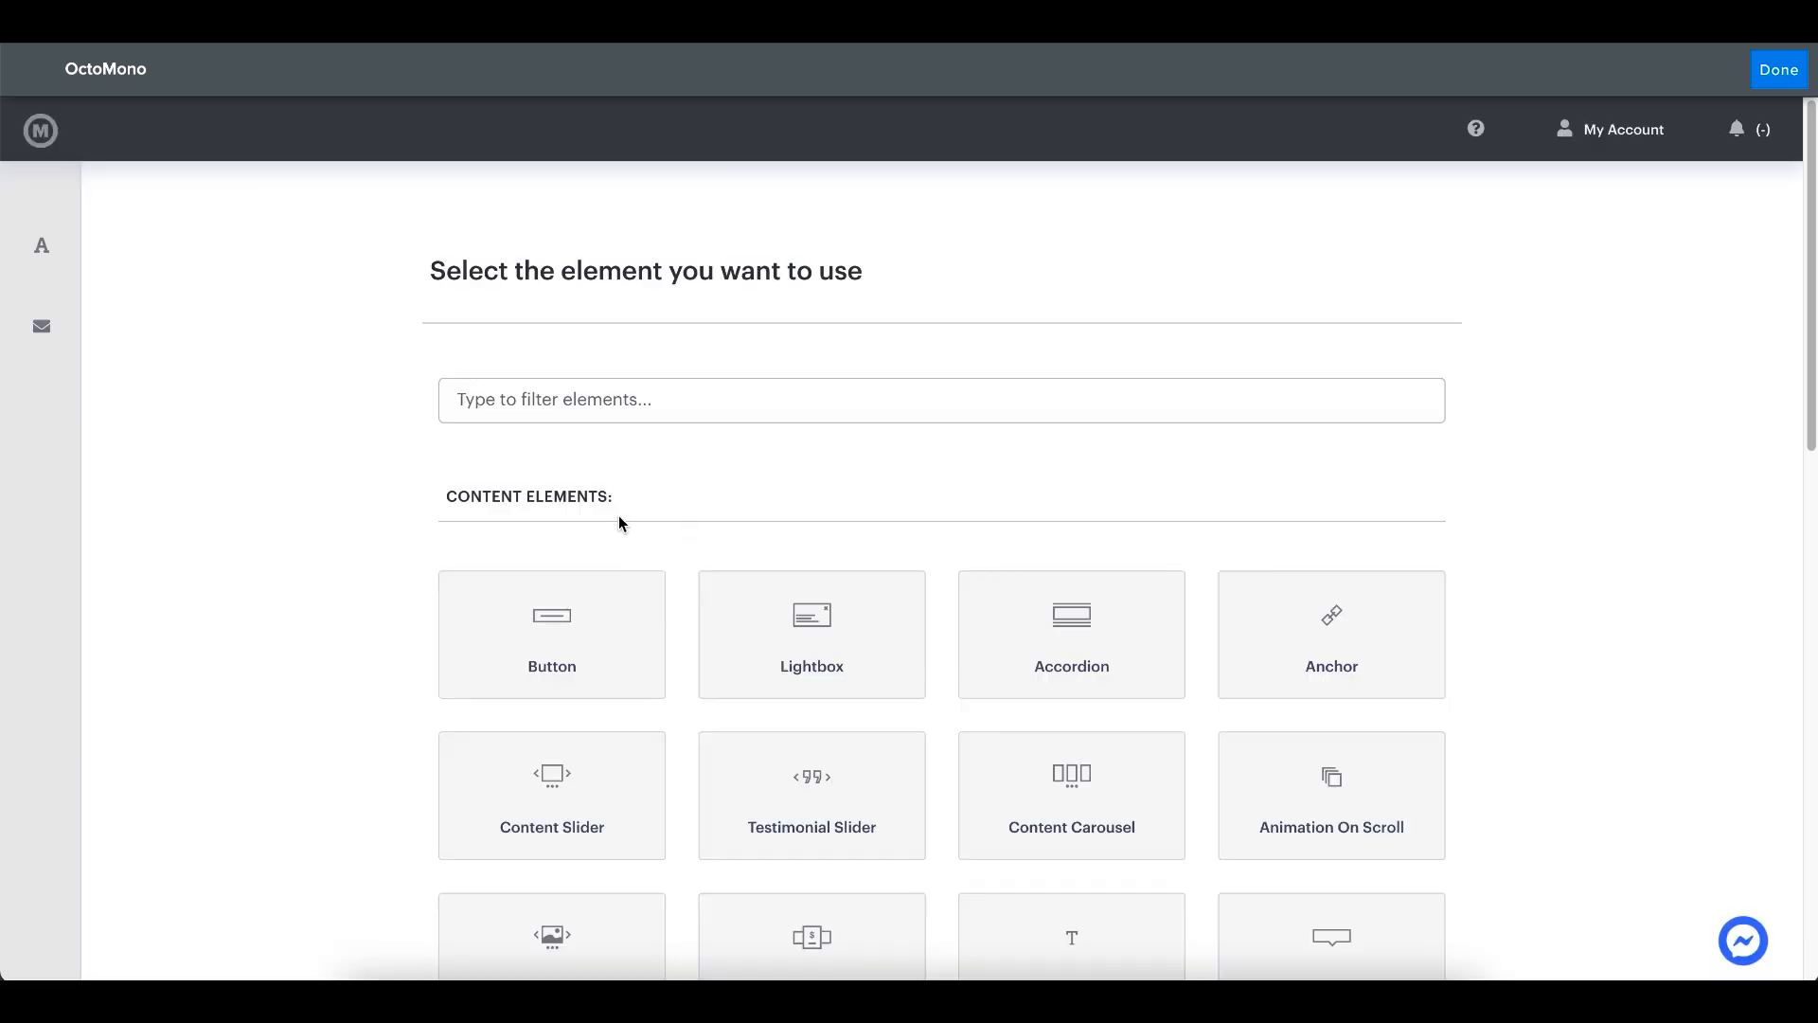
scroll(623, 527, "down", 15)
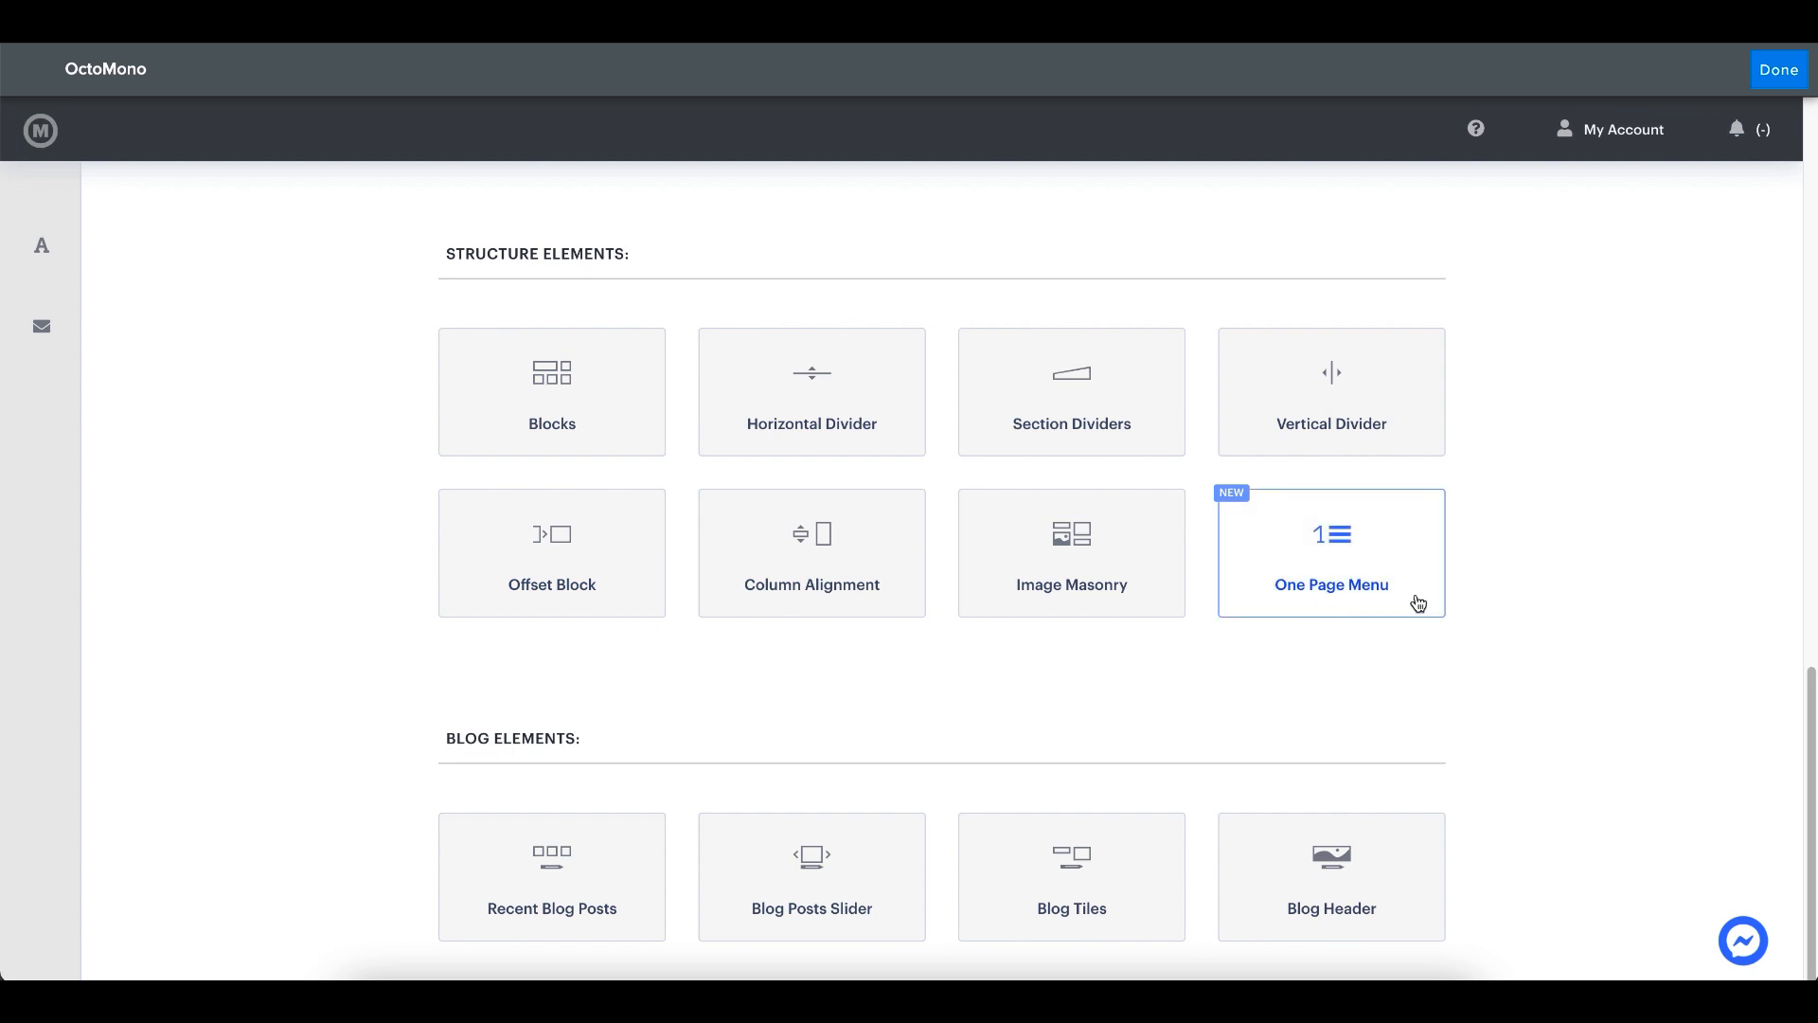
left_click(1418, 603)
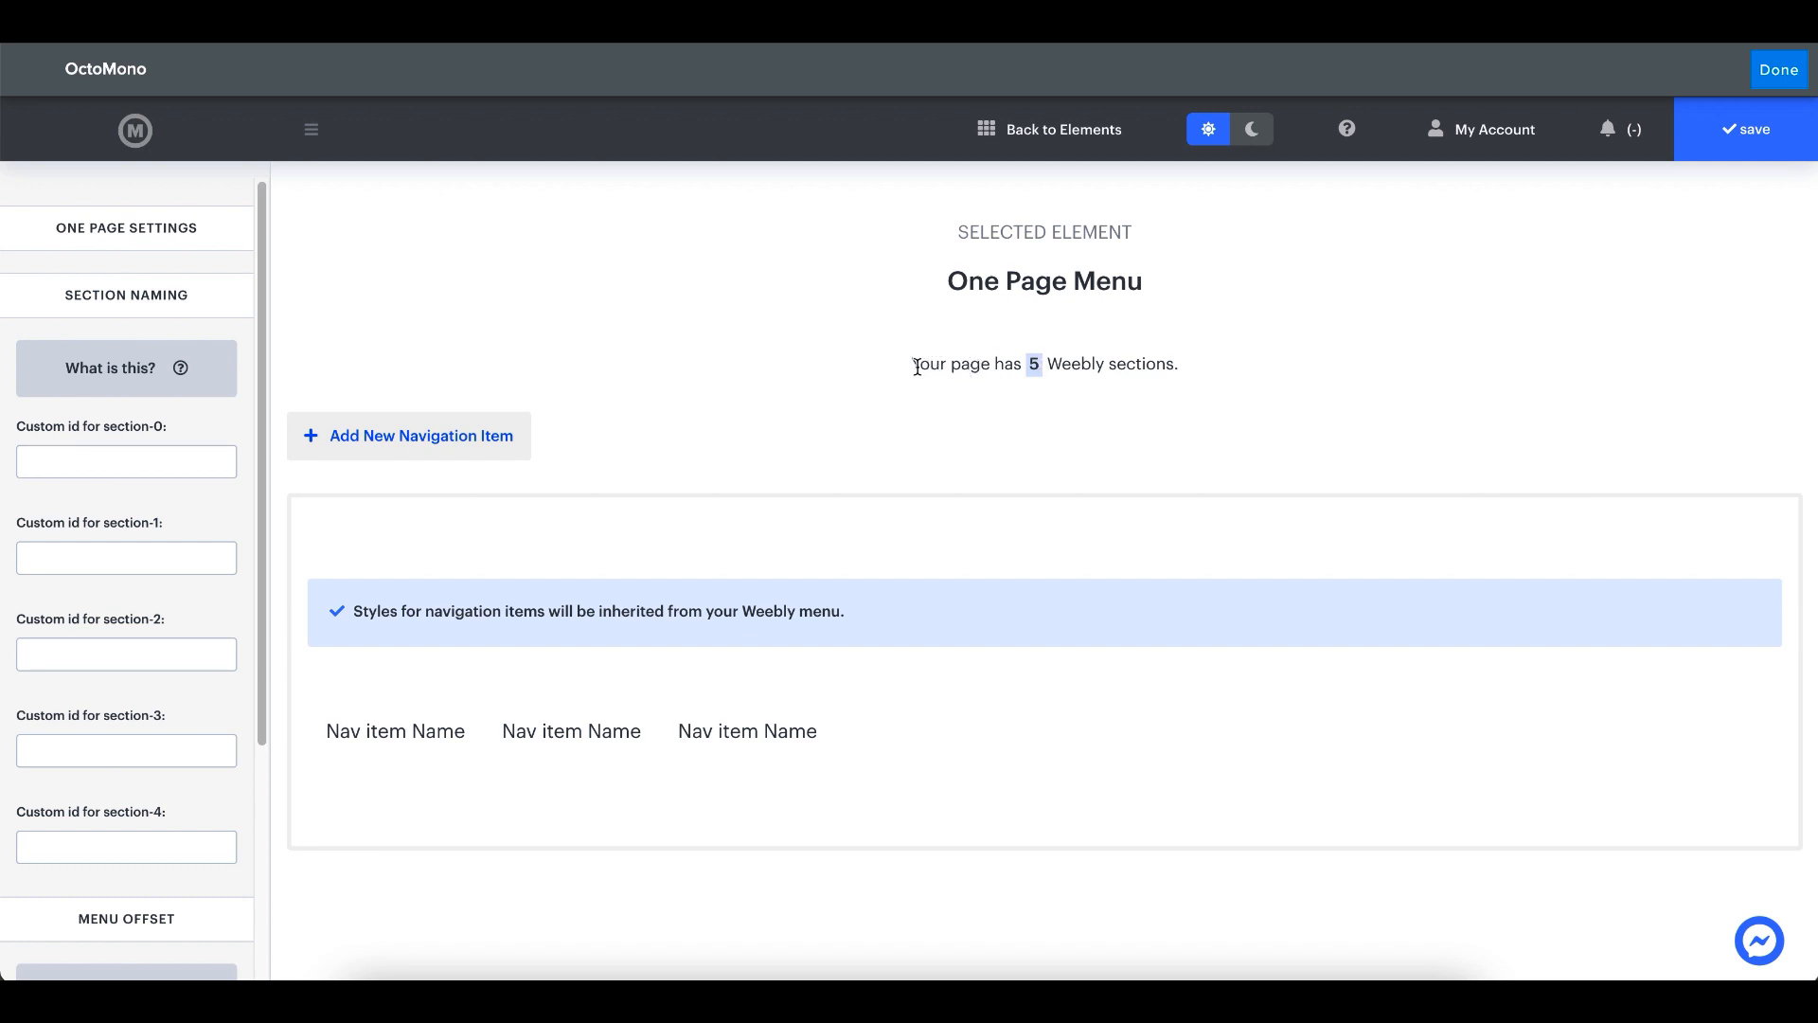
- Check the reported number of Weebly sections against the sections and existing menu on the published page
left_click_drag(917, 366, 1179, 362)
left_click(1144, 384)
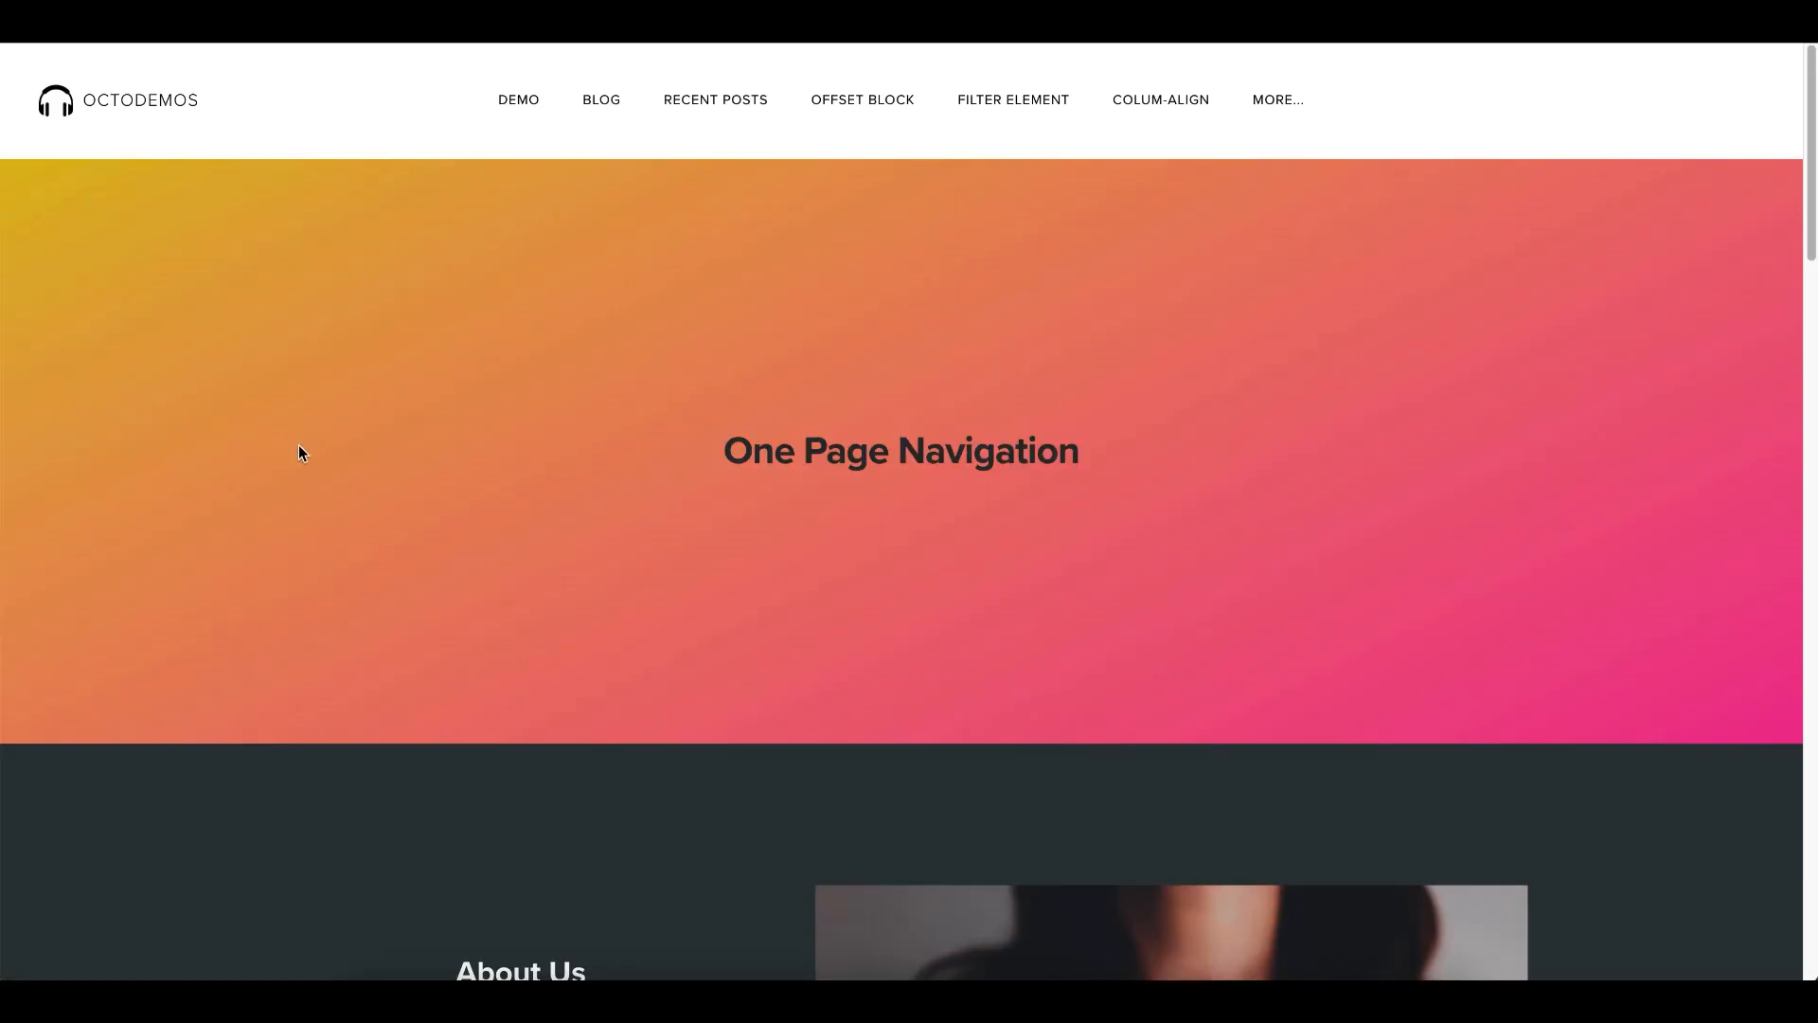
scroll(358, 346, "down", 12)
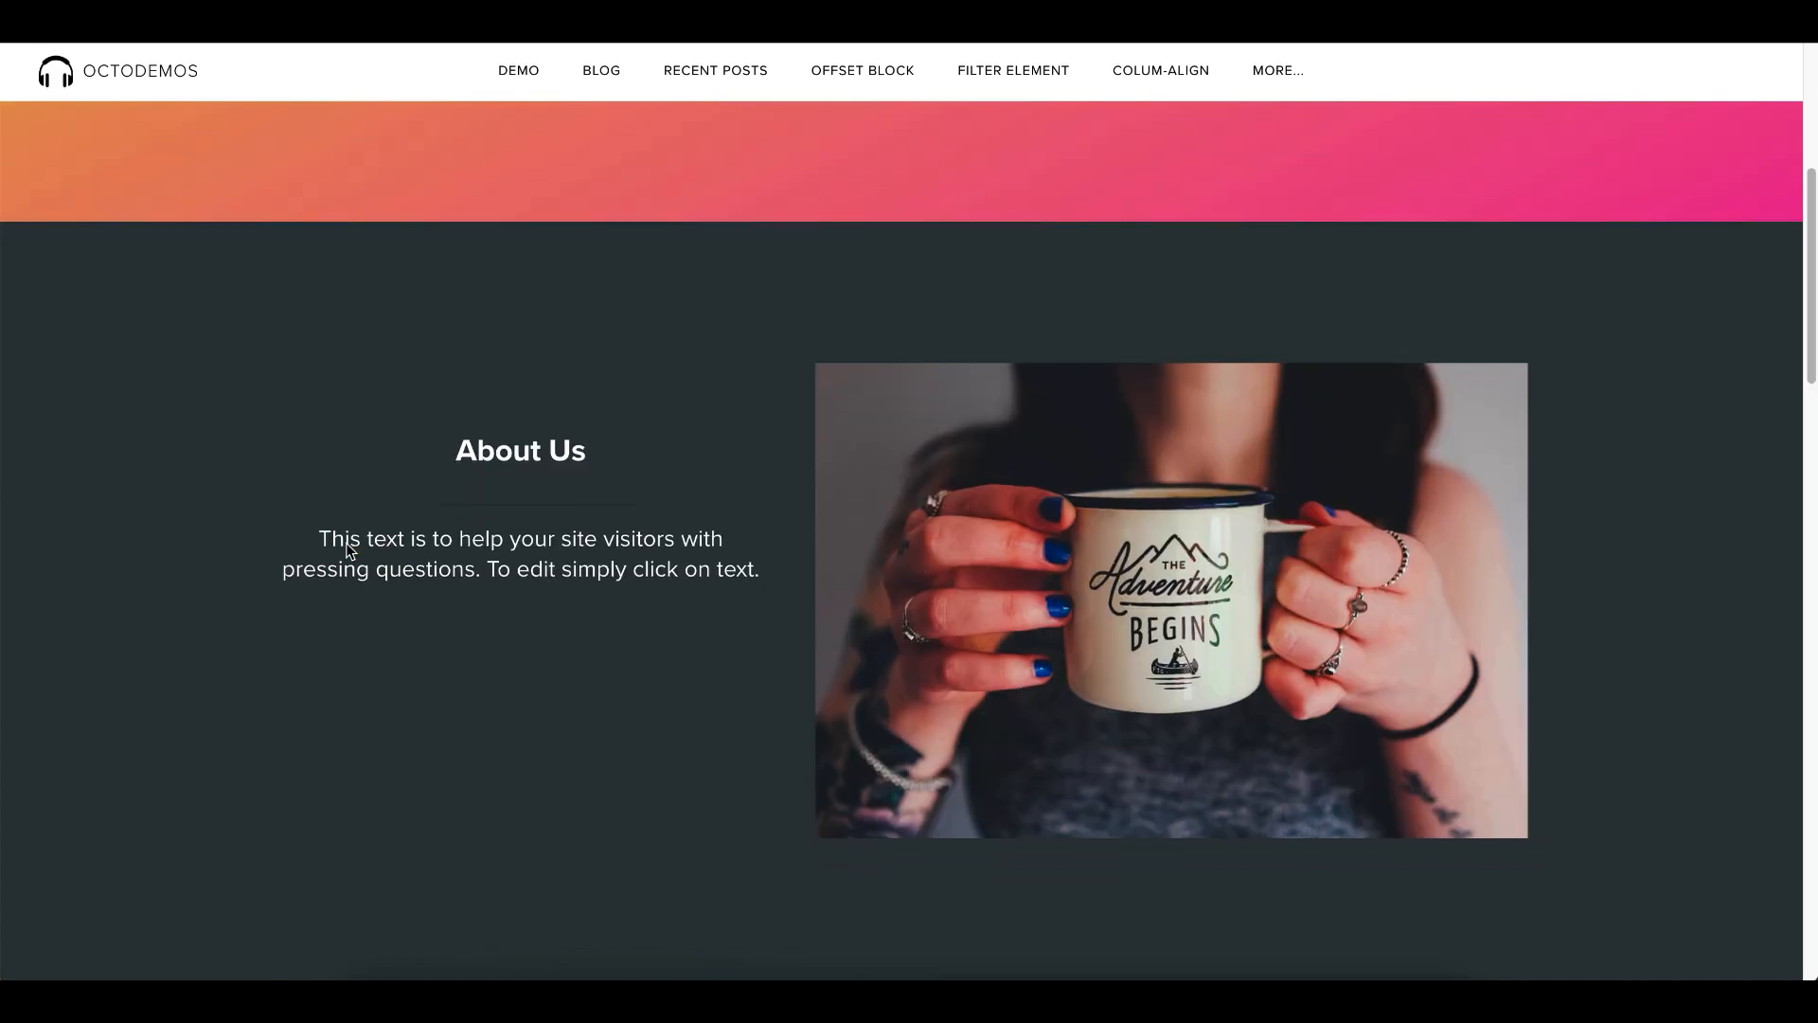
scroll(218, 511, "down", 12)
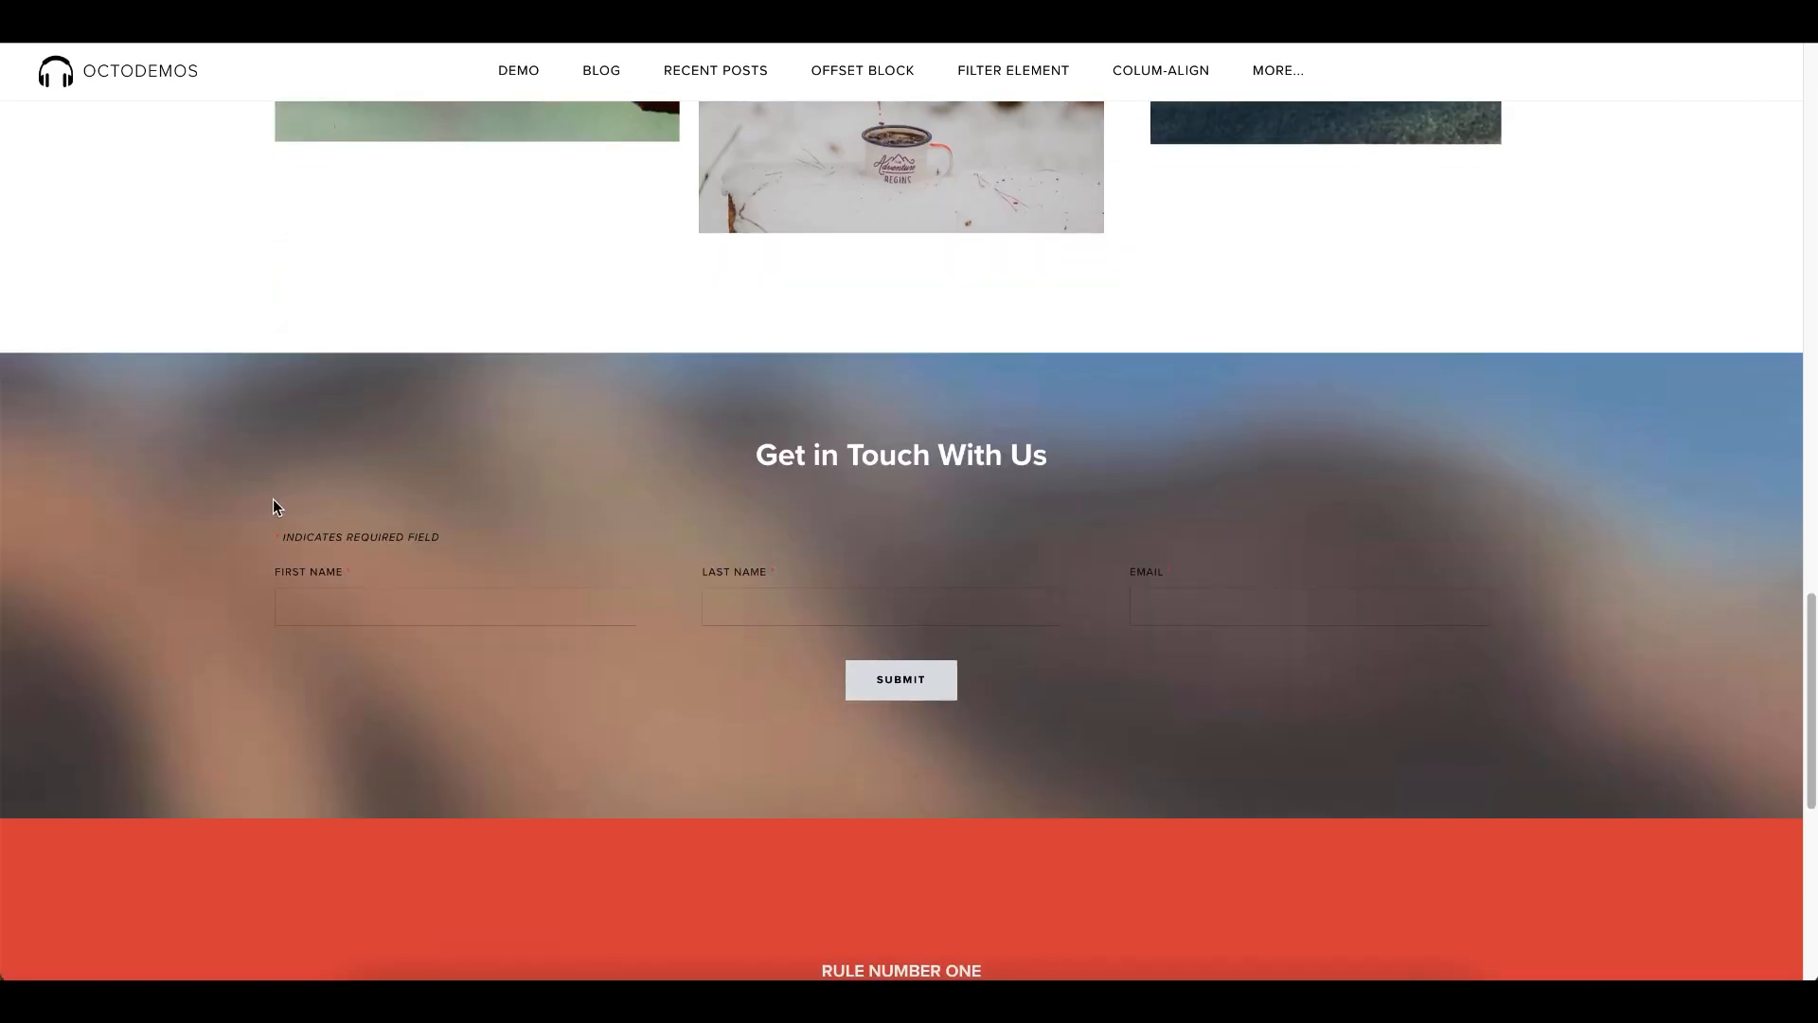
scroll(284, 596, "down", 2)
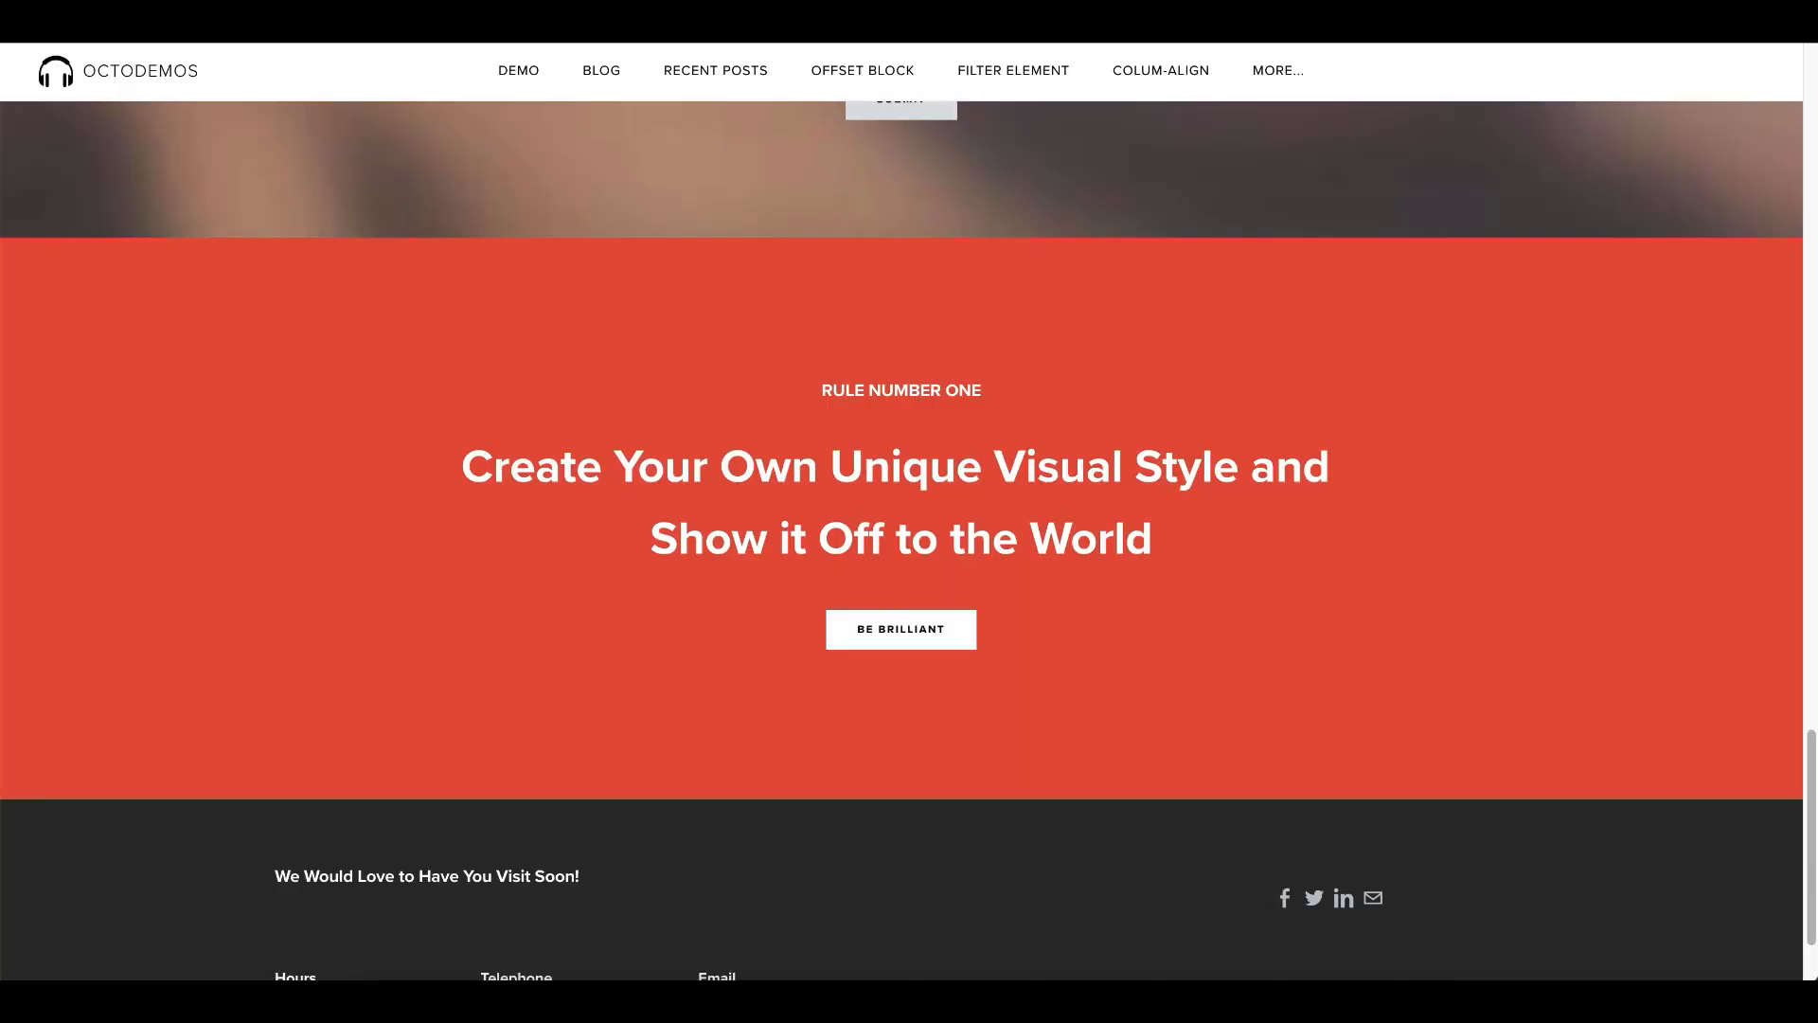
scroll(564, 379, "up", 4)
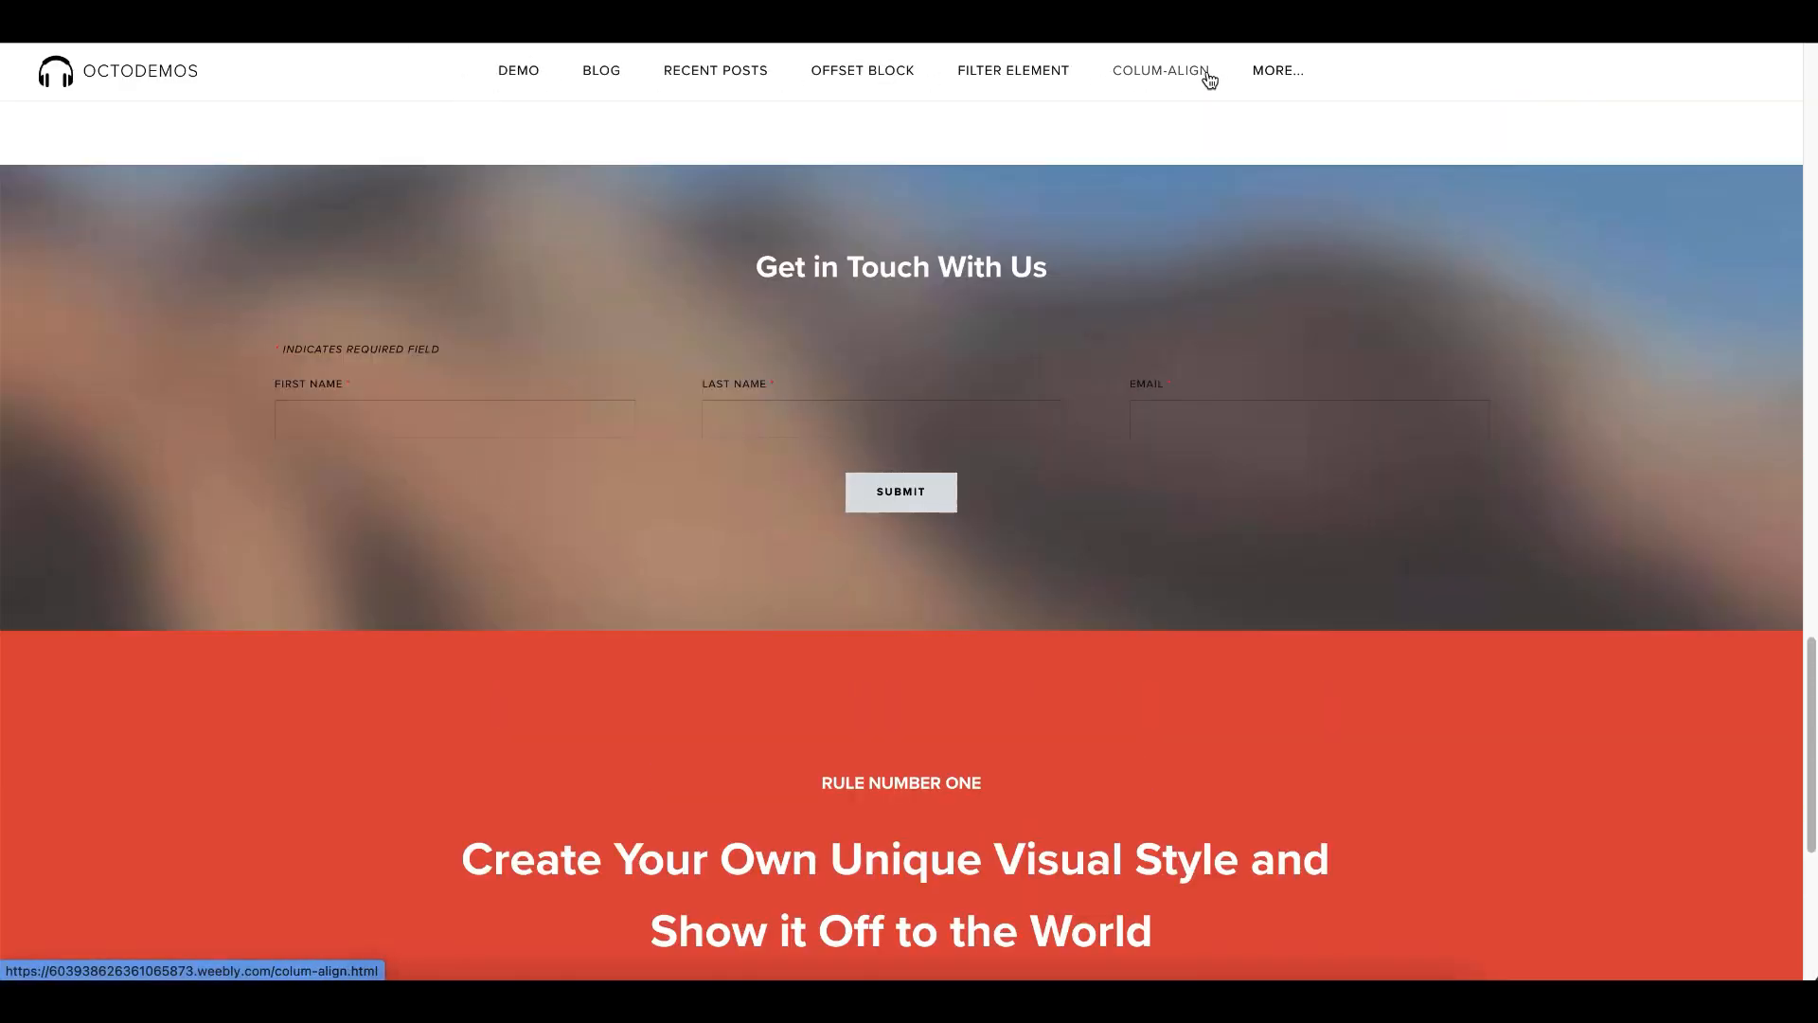
mouse_move(1285, 75)
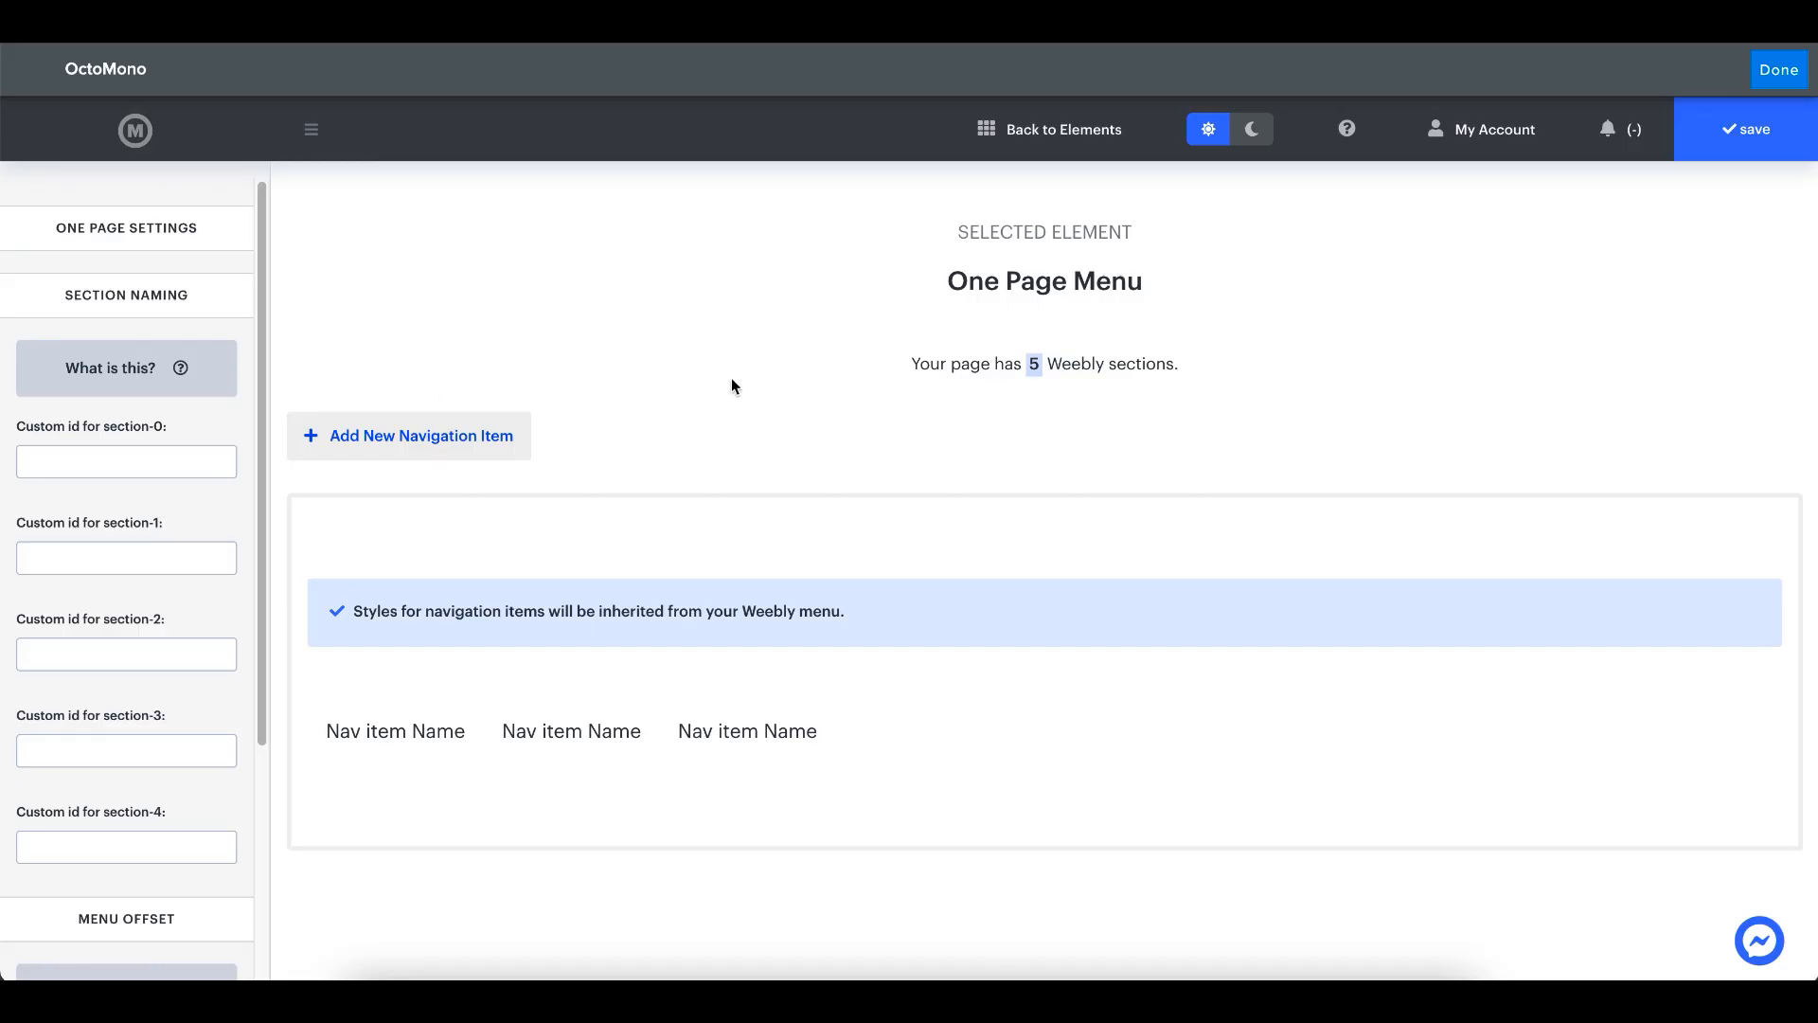
- Examine the first navigation item's settings, including its section choices and the website URL alternative to section linking
mouse_move(456, 739)
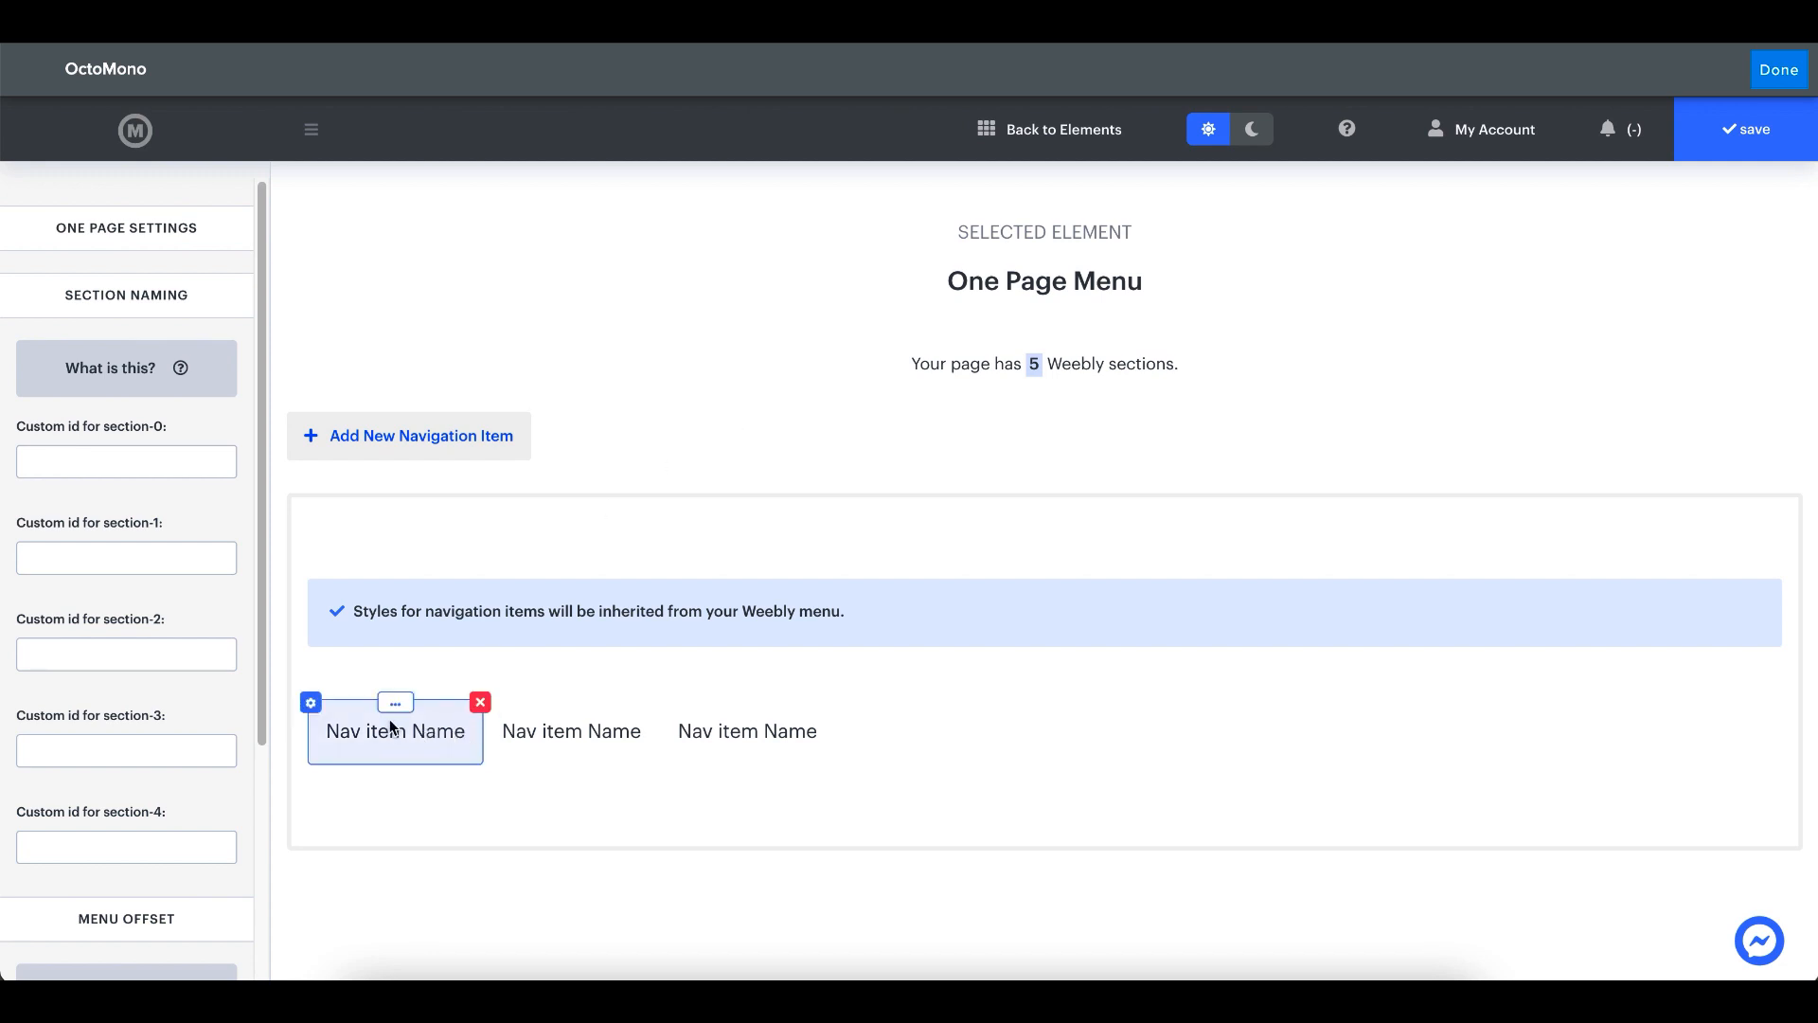
left_click(310, 701)
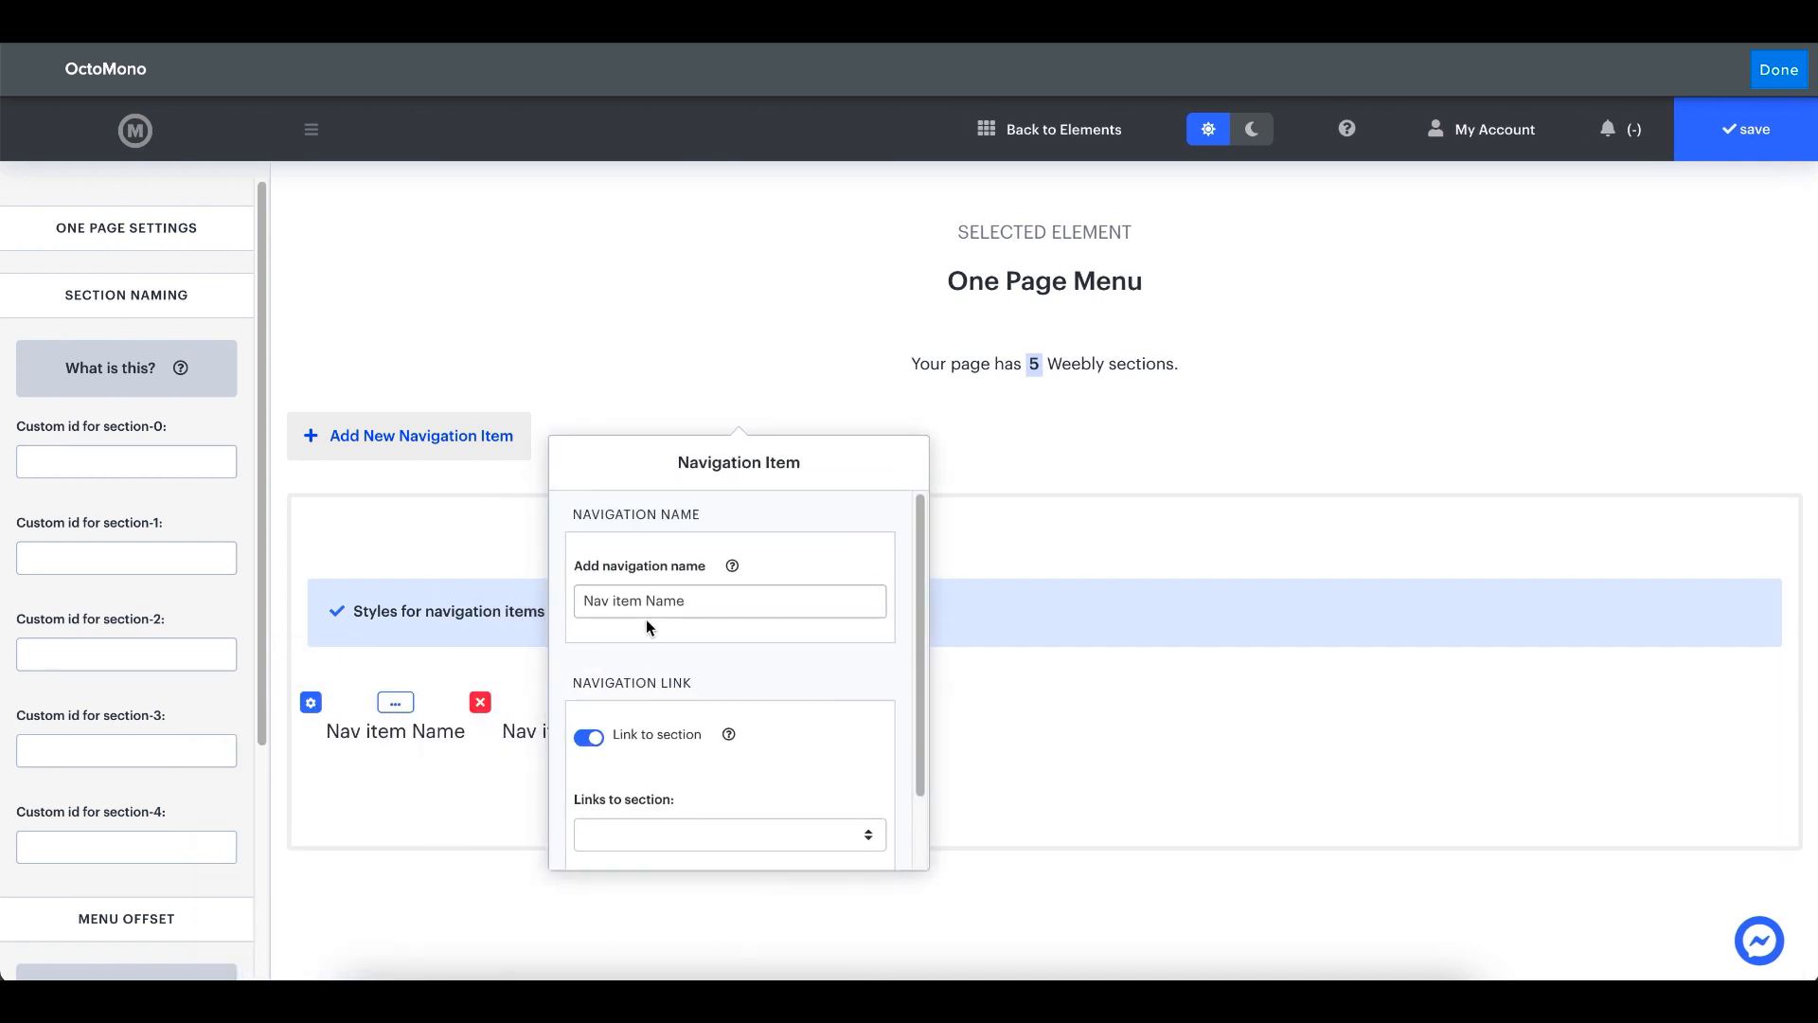
scroll(674, 753, "down", 2)
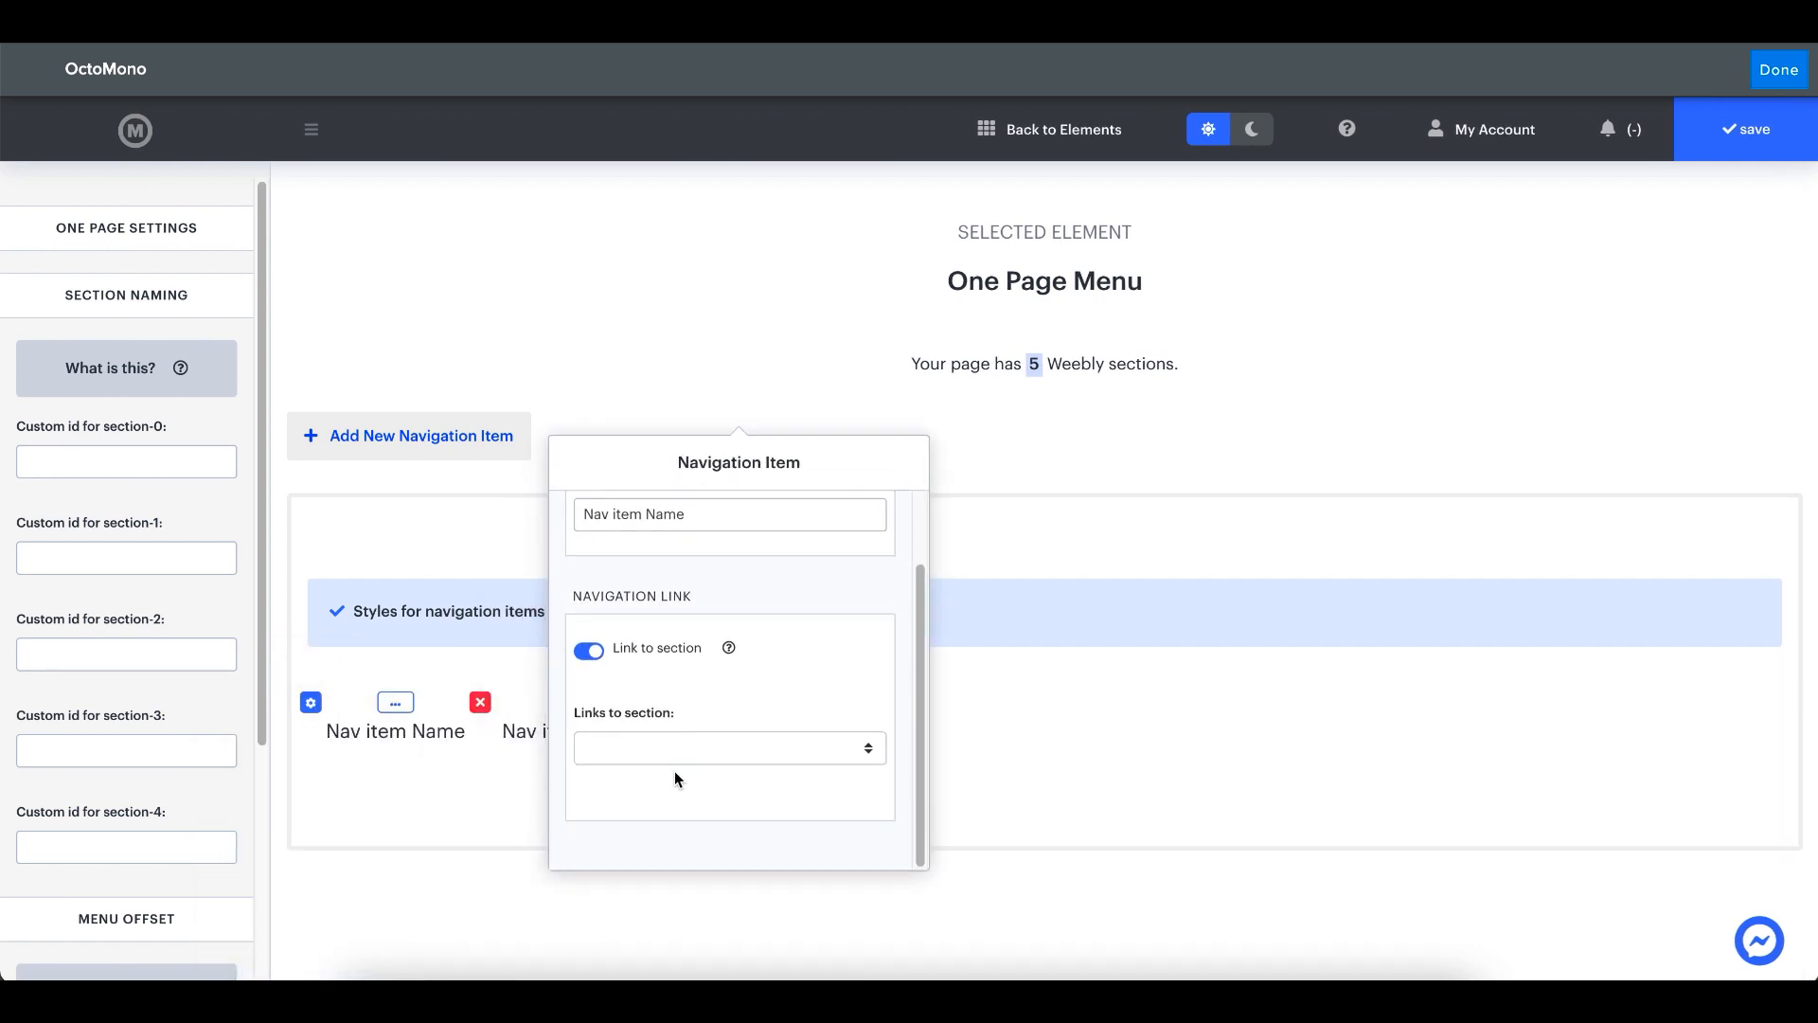
left_click(679, 747)
left_click(708, 683)
left_click(664, 655)
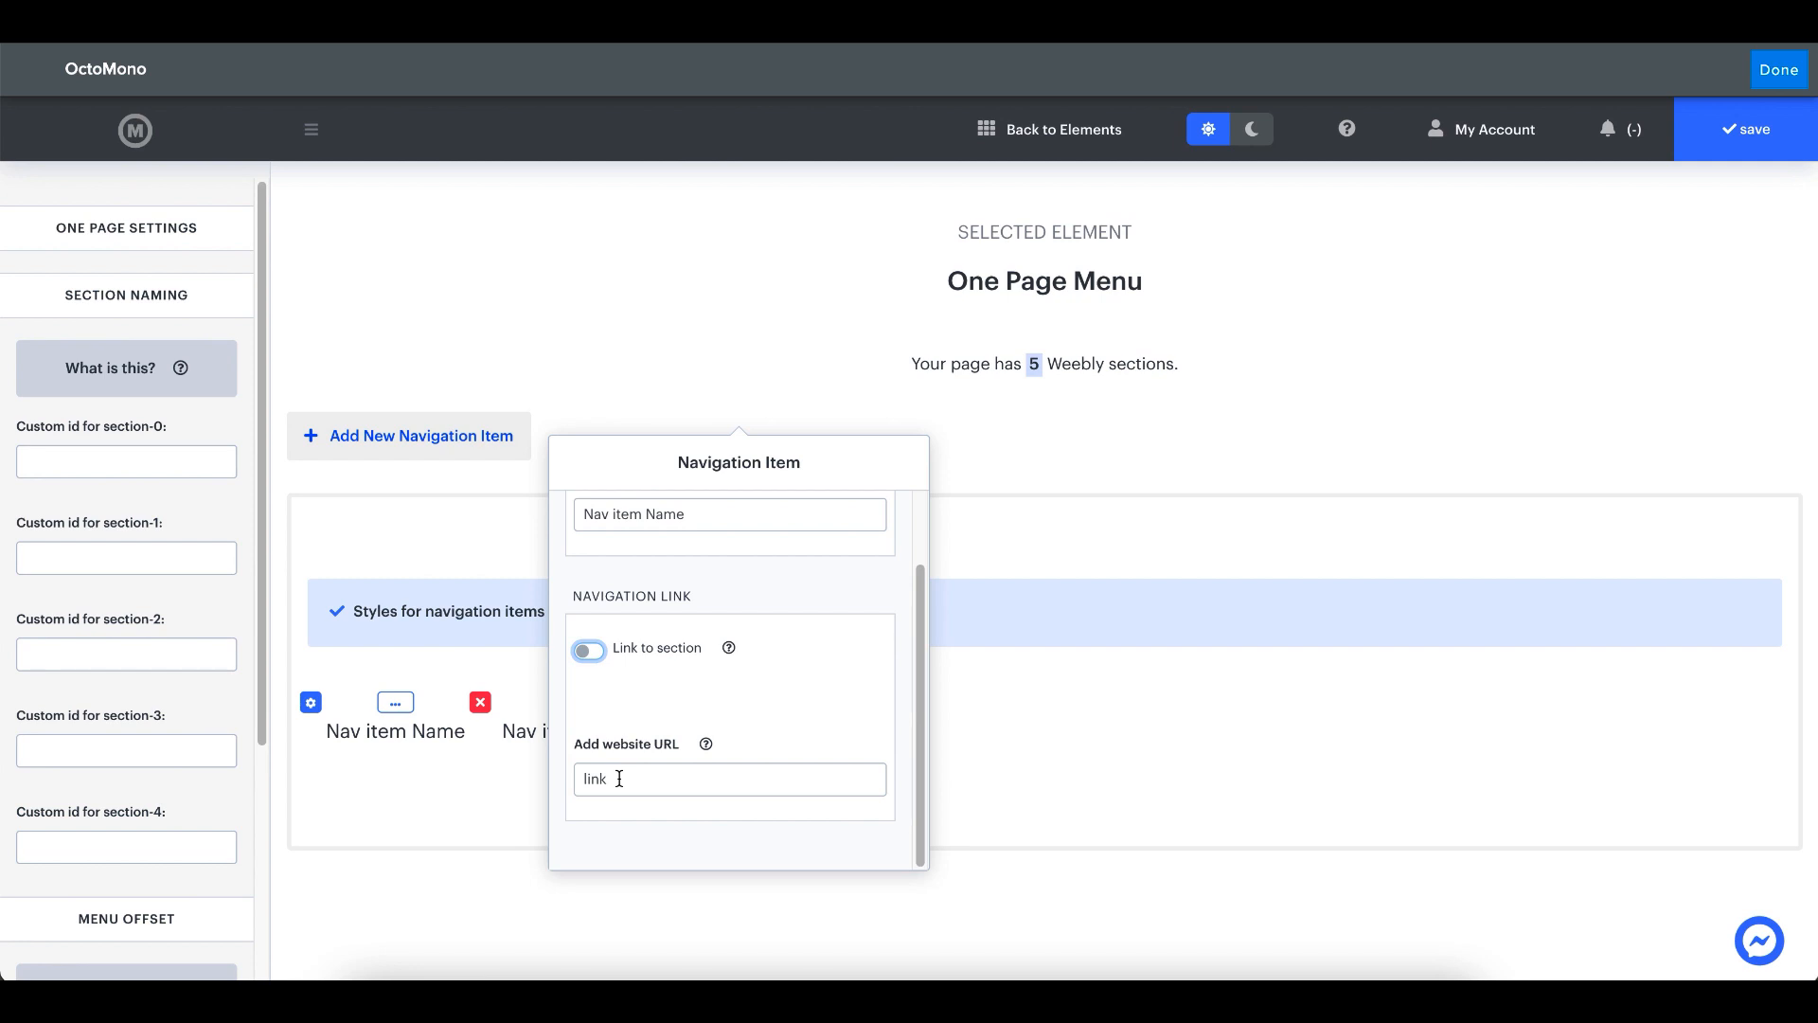
left_click(644, 653)
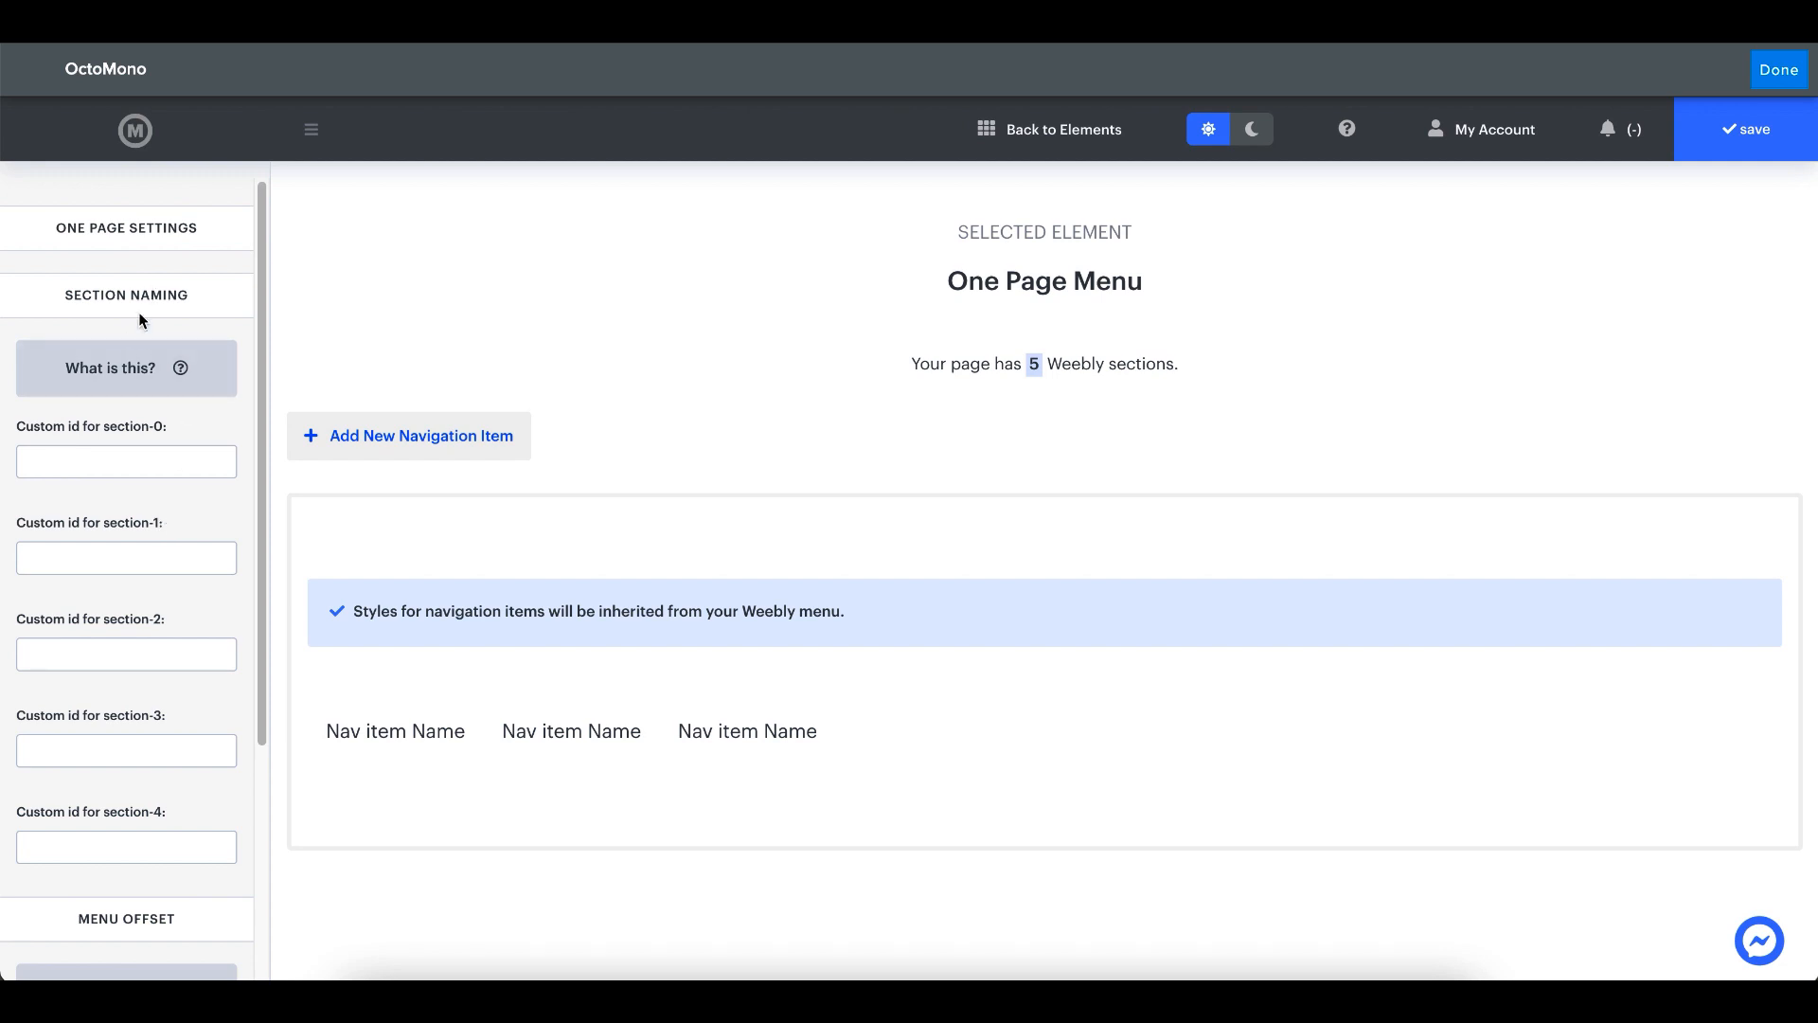
- Review the section naming fields and add a new navigation item to the end of the One Page Menu
scroll(142, 339, "down", 1)
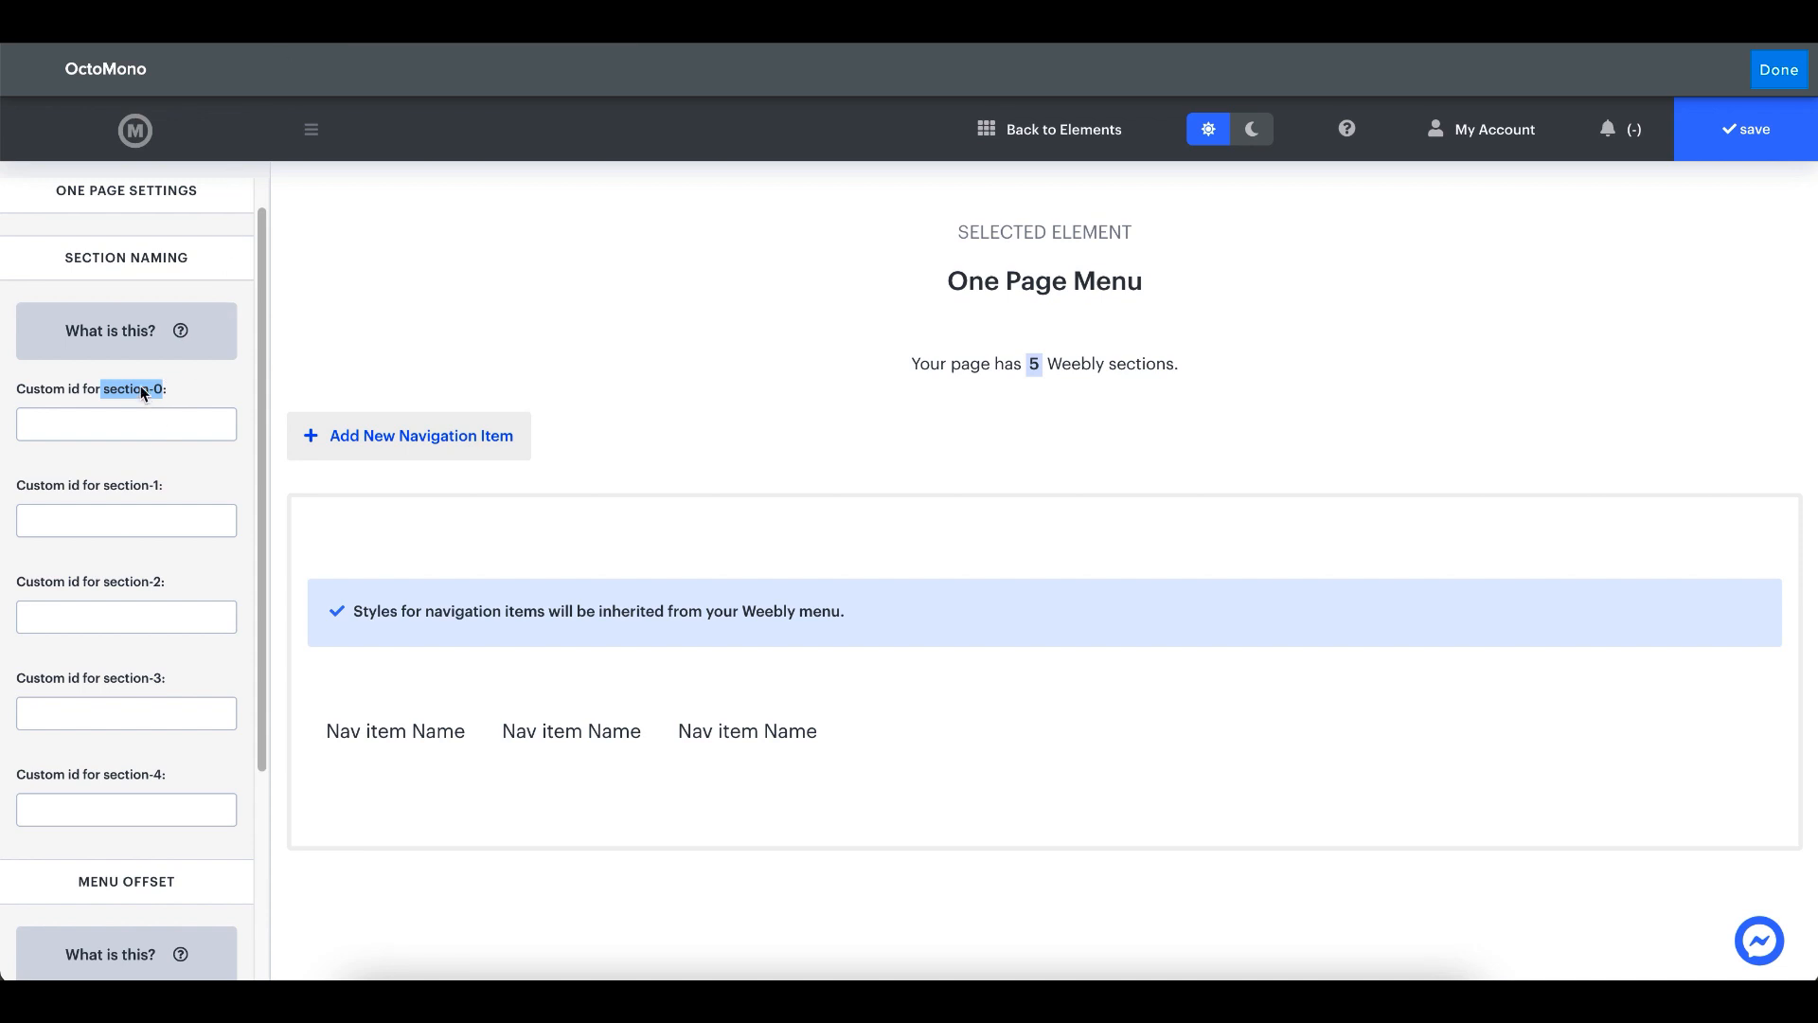
left_click_drag(161, 389, 121, 390)
left_click(458, 455)
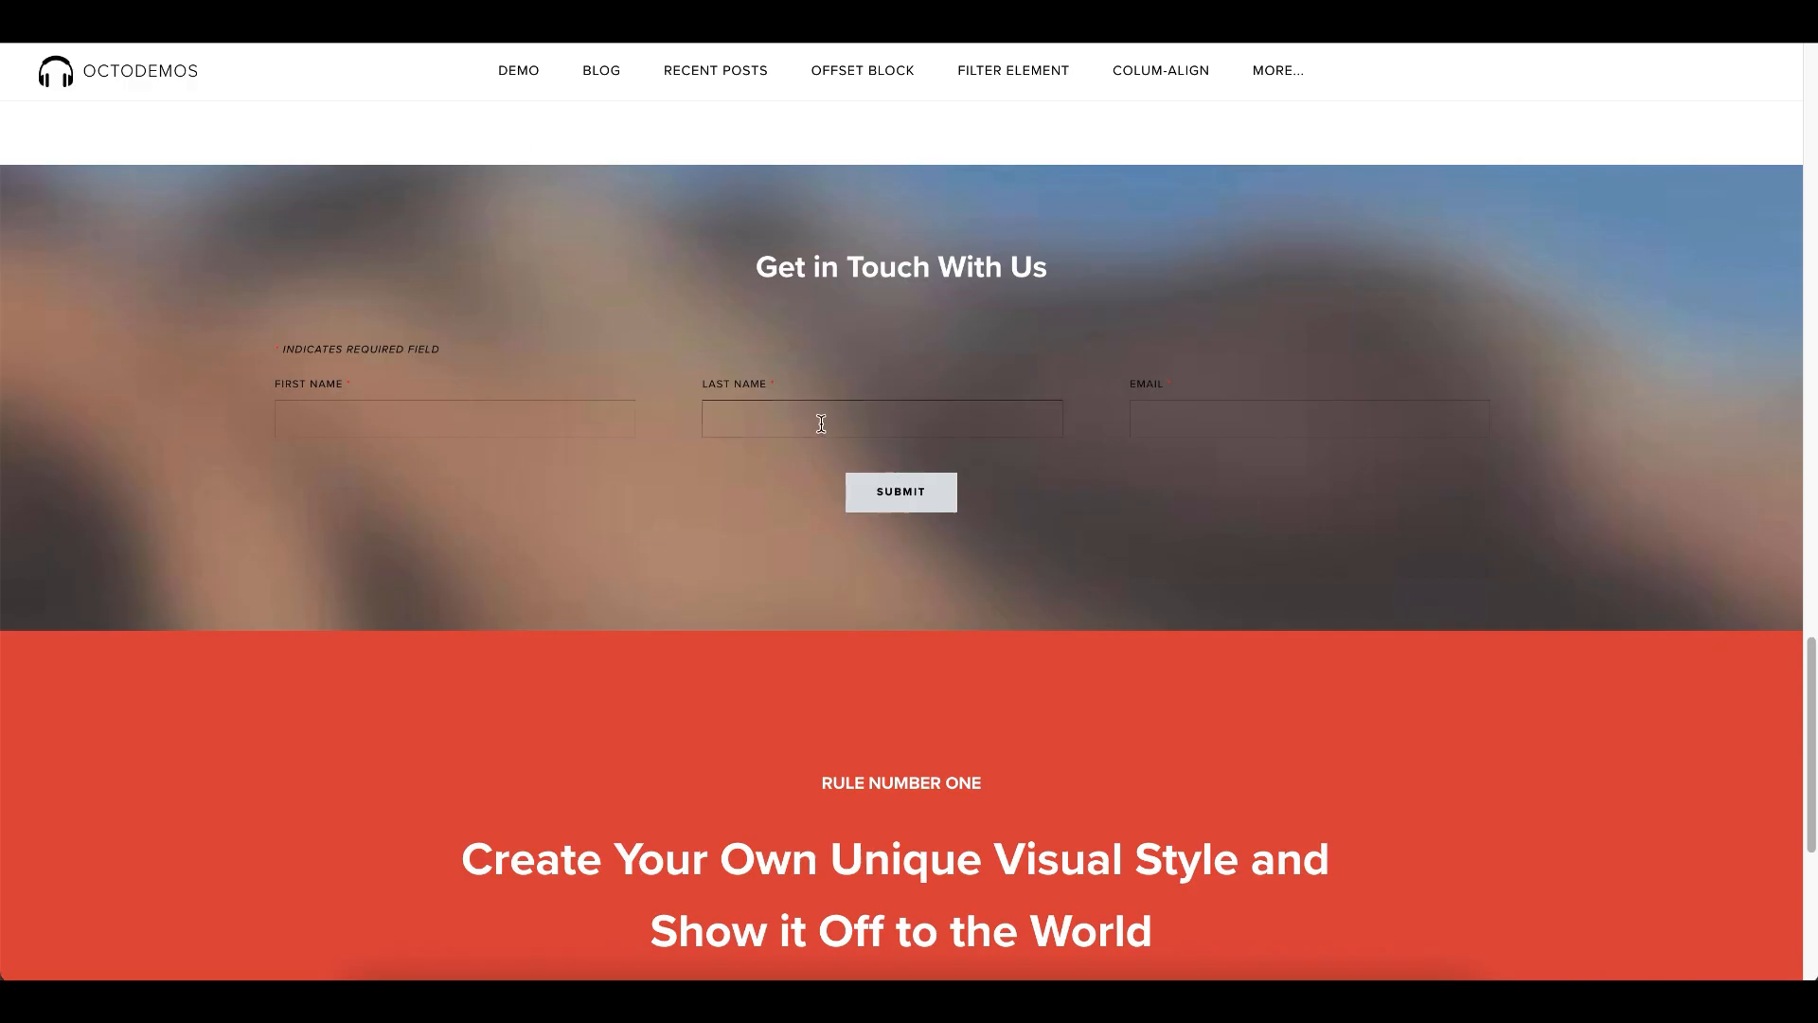
- Consult the section order on the published page, name the first navigation item "About" and link it to section-0
scroll(828, 486, "up", 10)
scroll(827, 485, "up", 5)
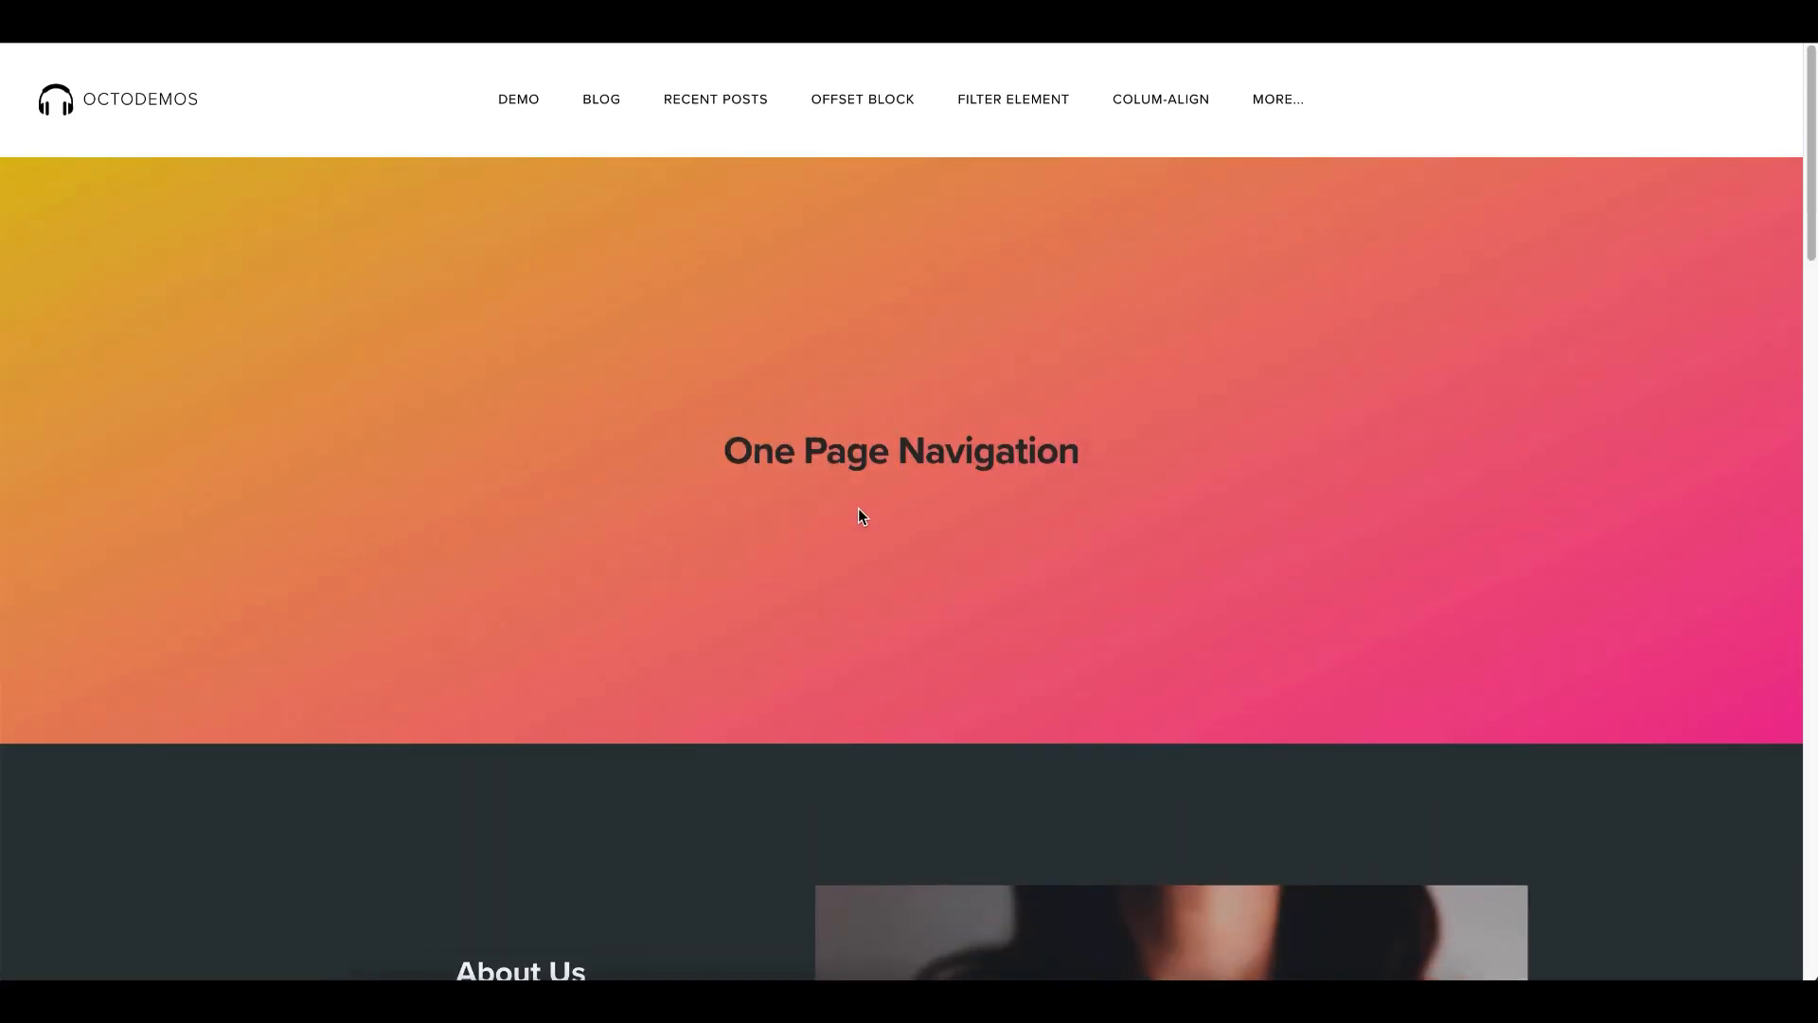
scroll(860, 512, "down", 9)
scroll(438, 378, "up", 1)
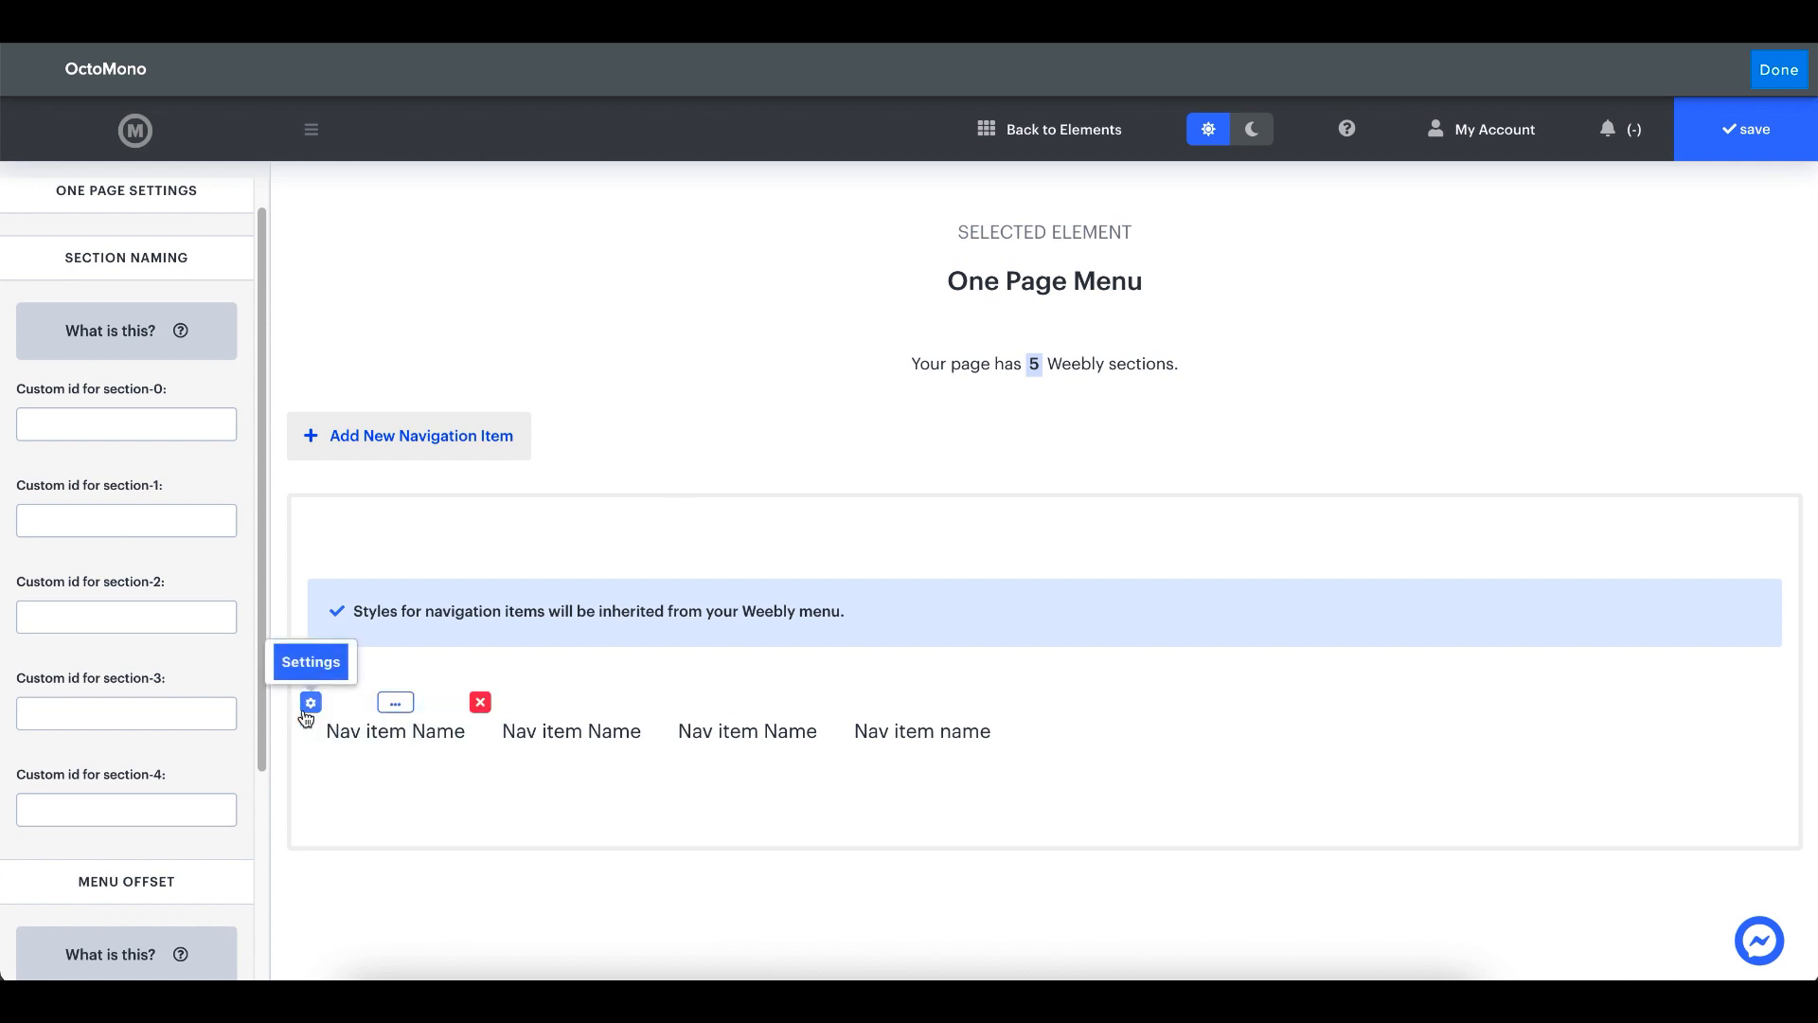
left_click(309, 708)
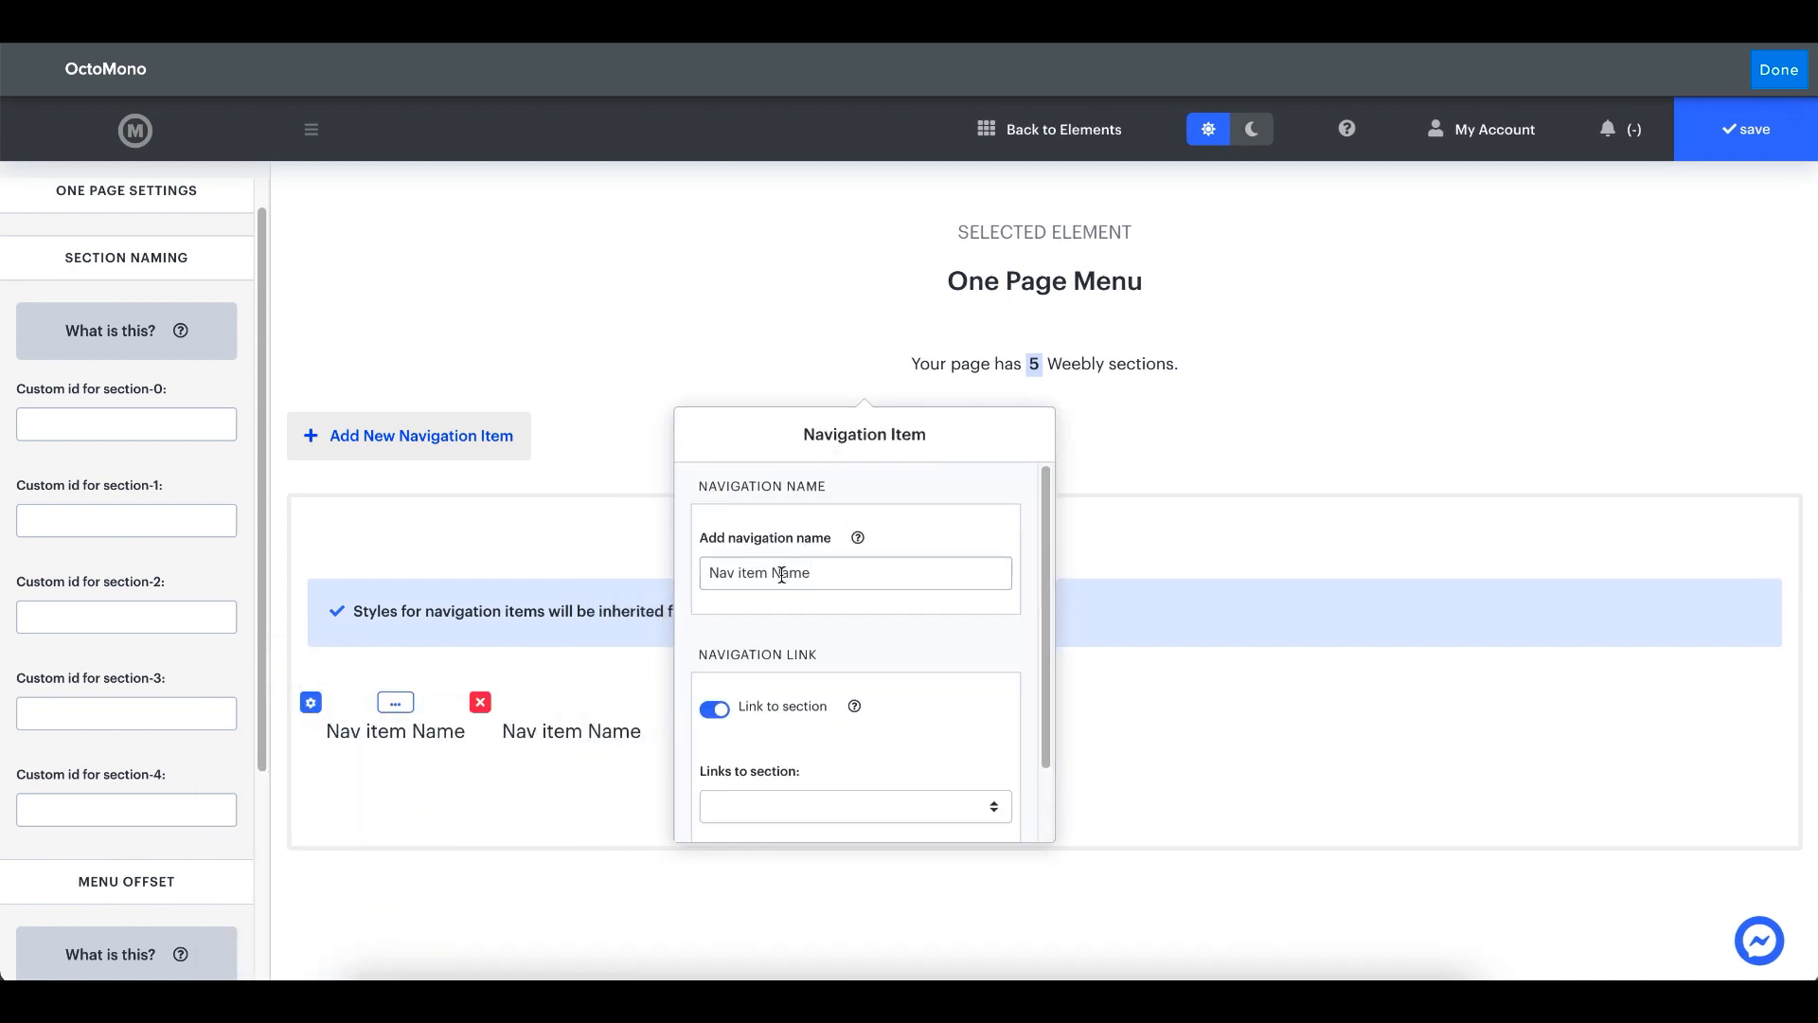
triple_click(781, 575)
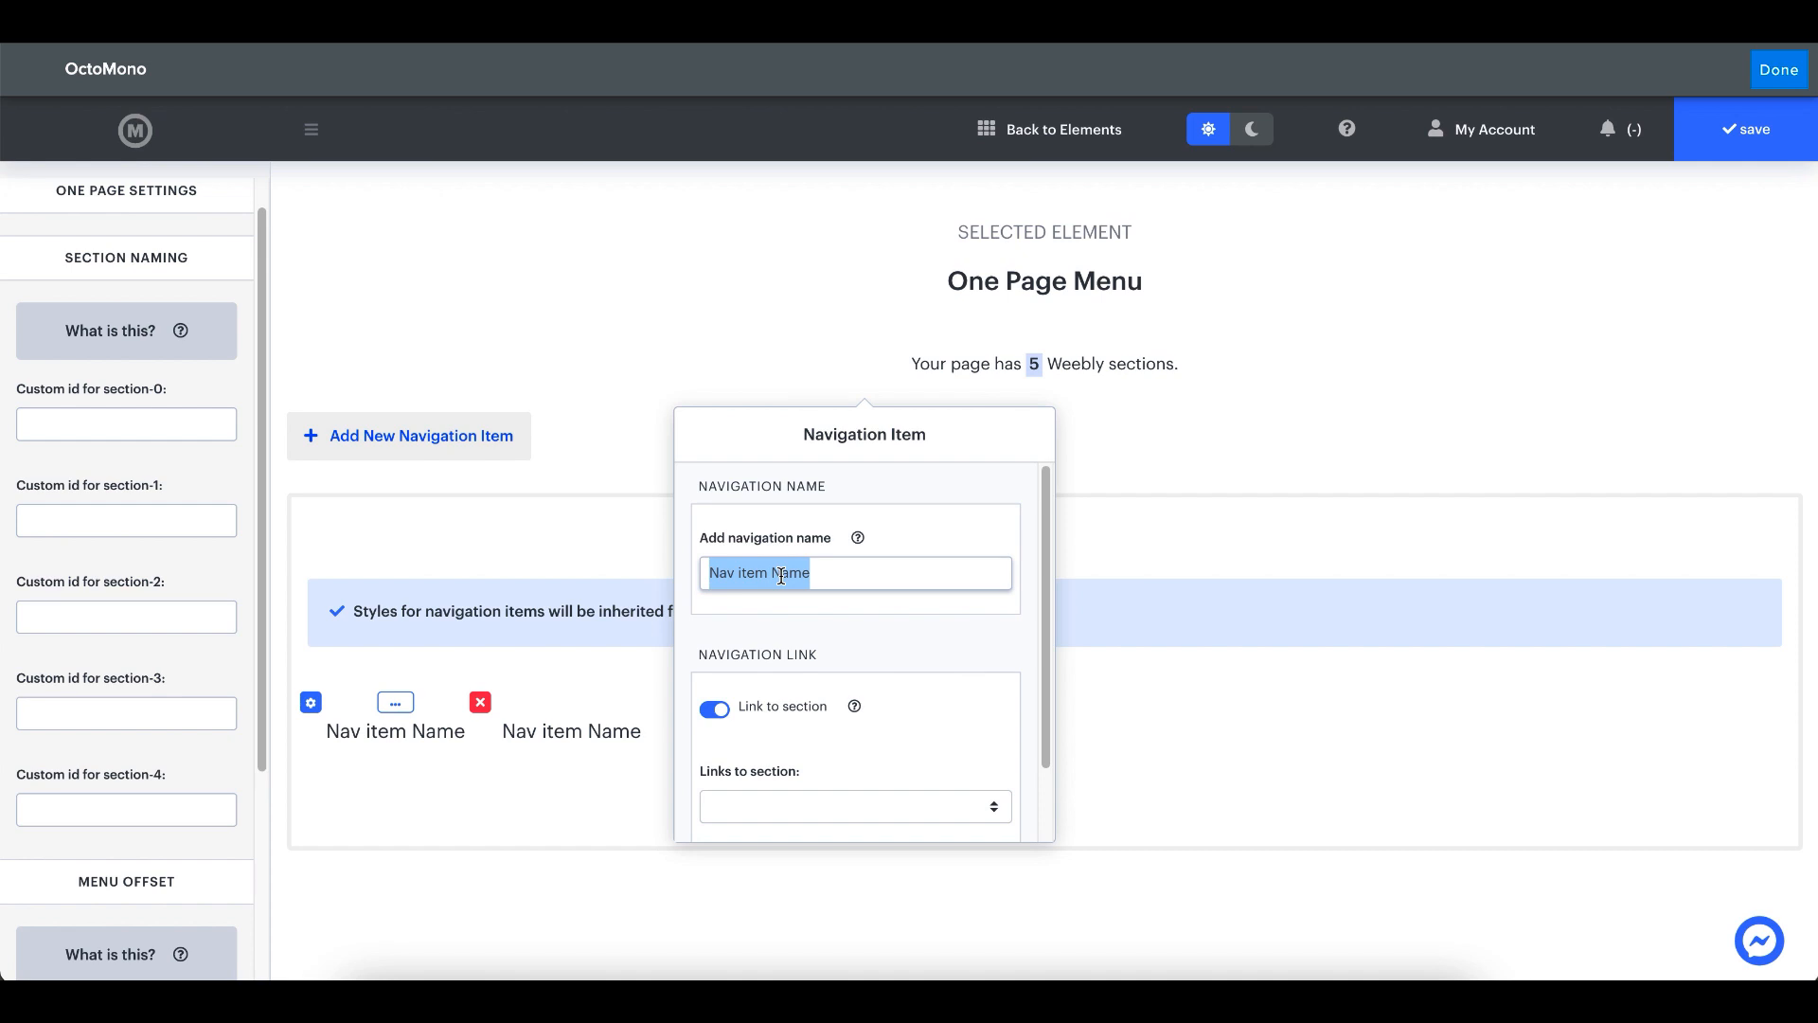
type("About")
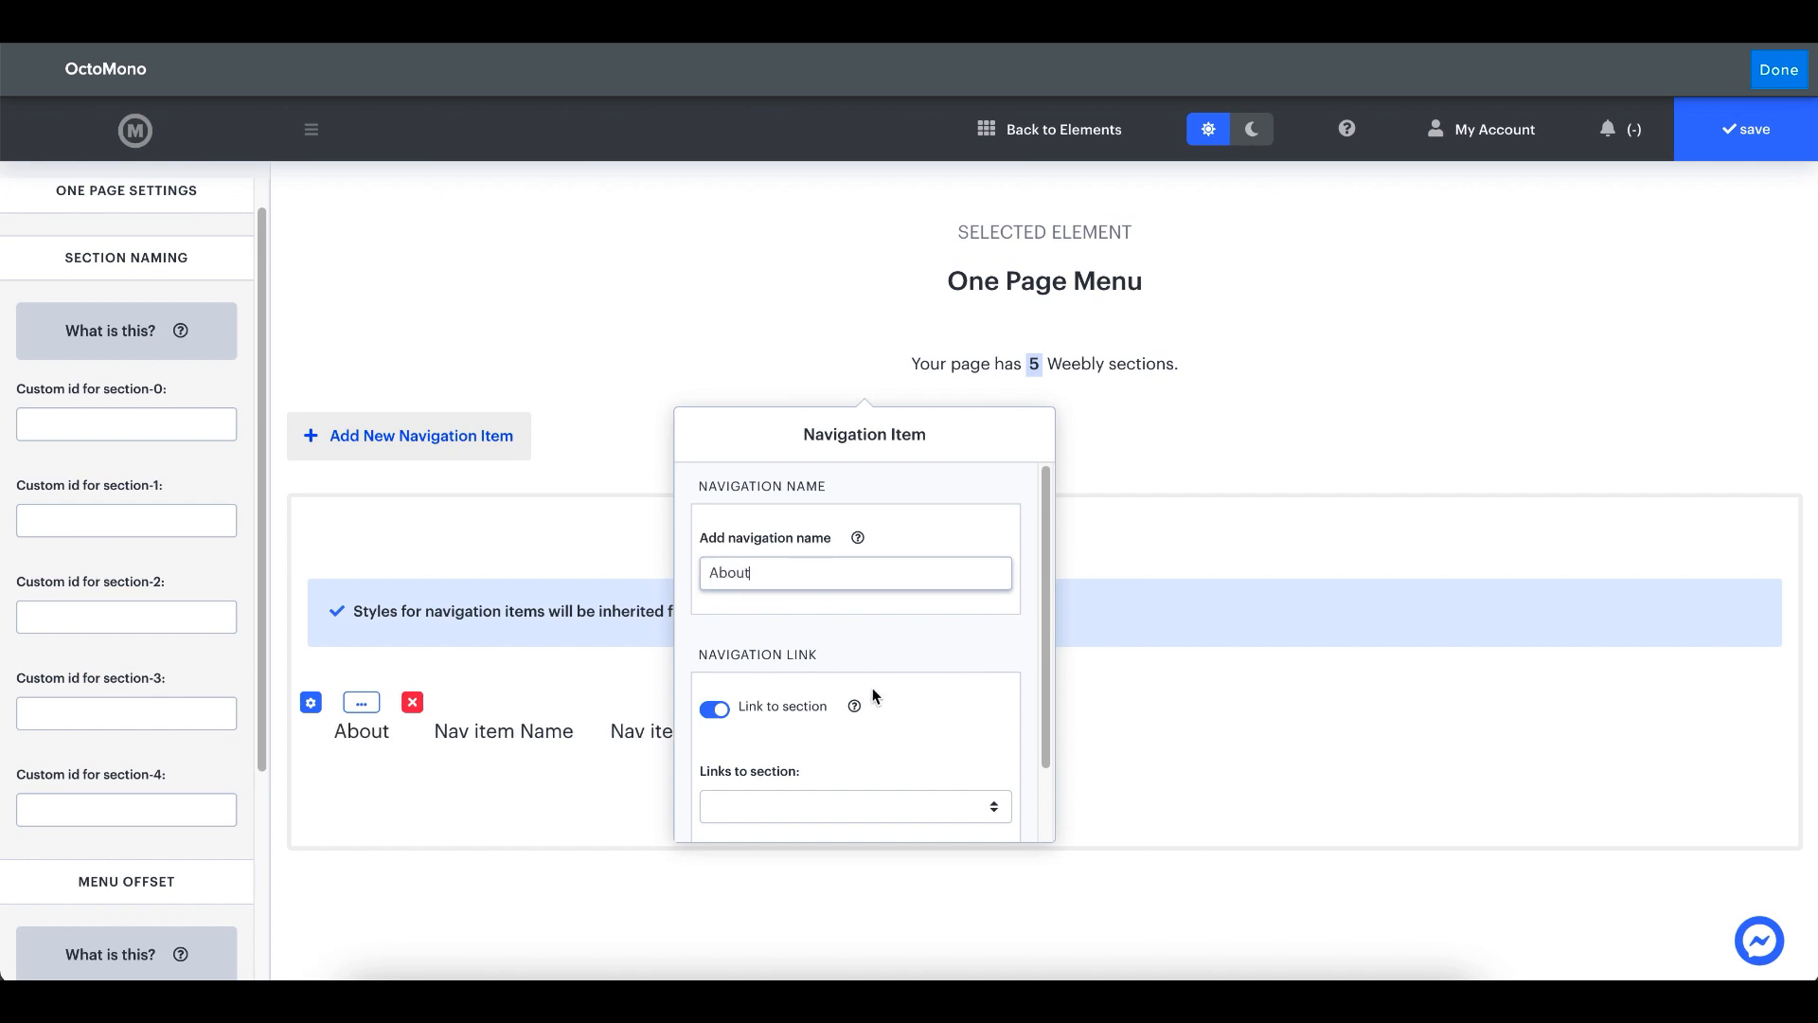
scroll(873, 678, "down", 1)
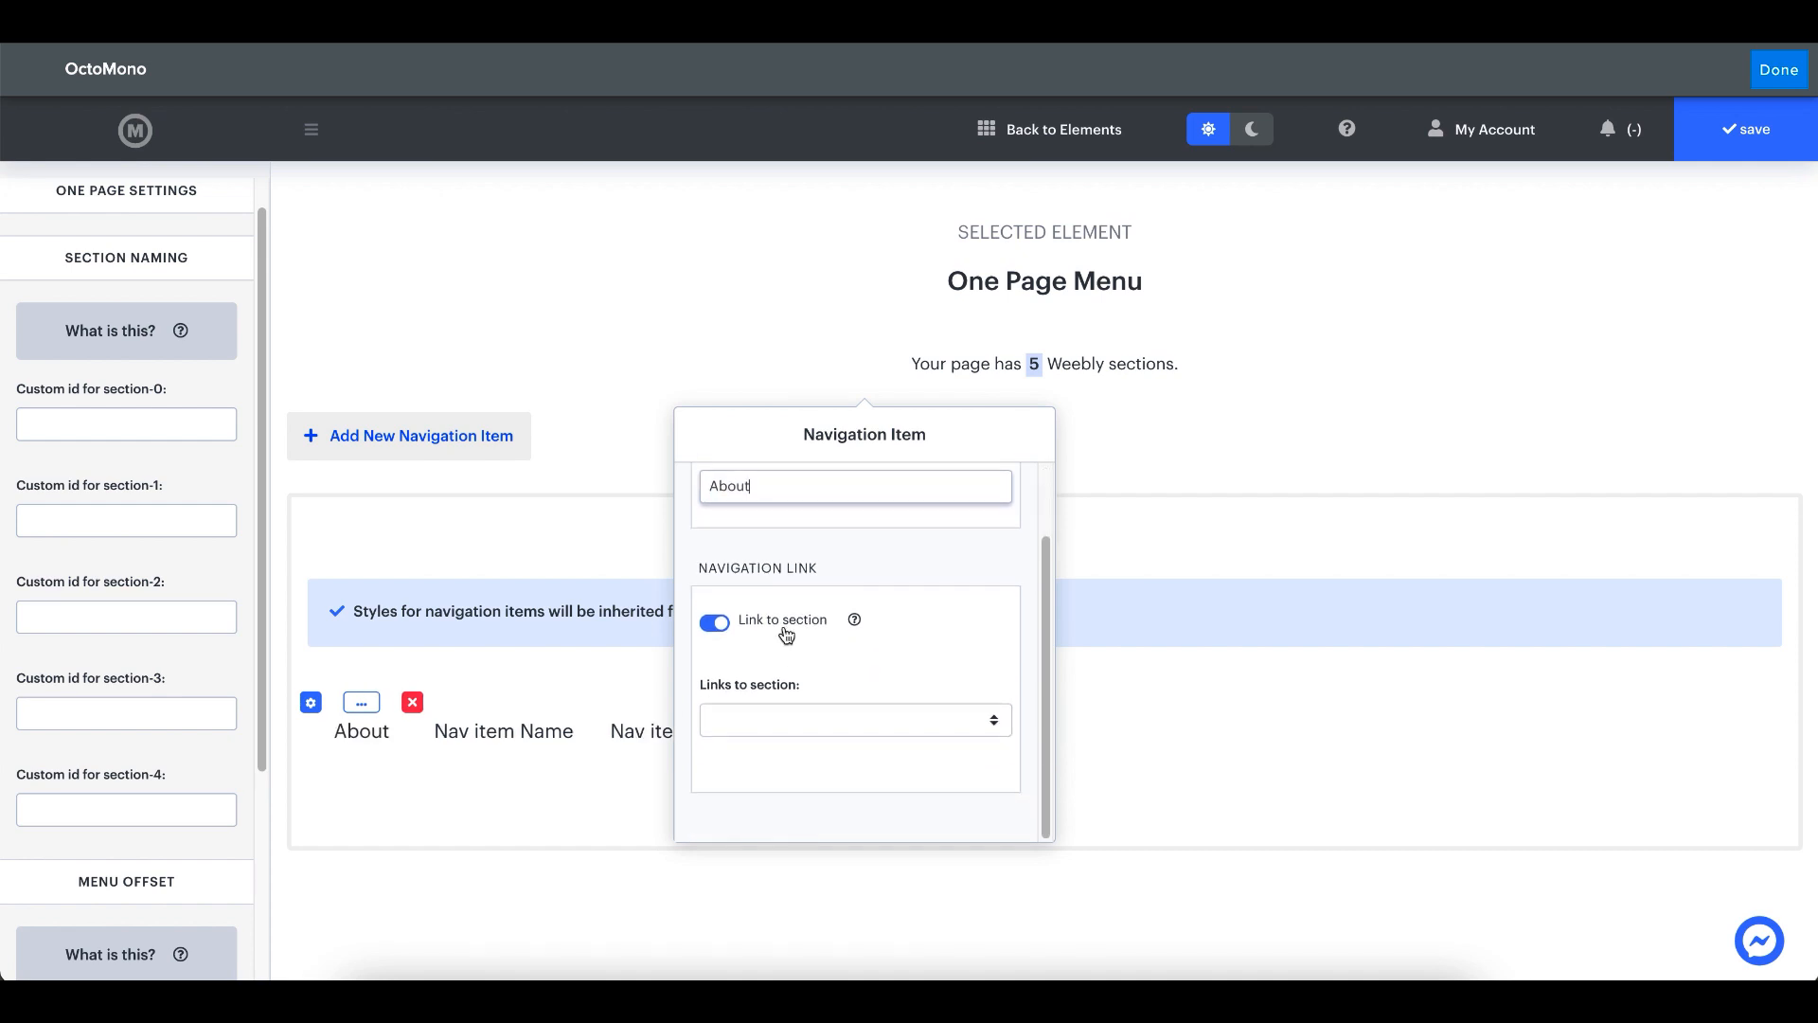
left_click(861, 720)
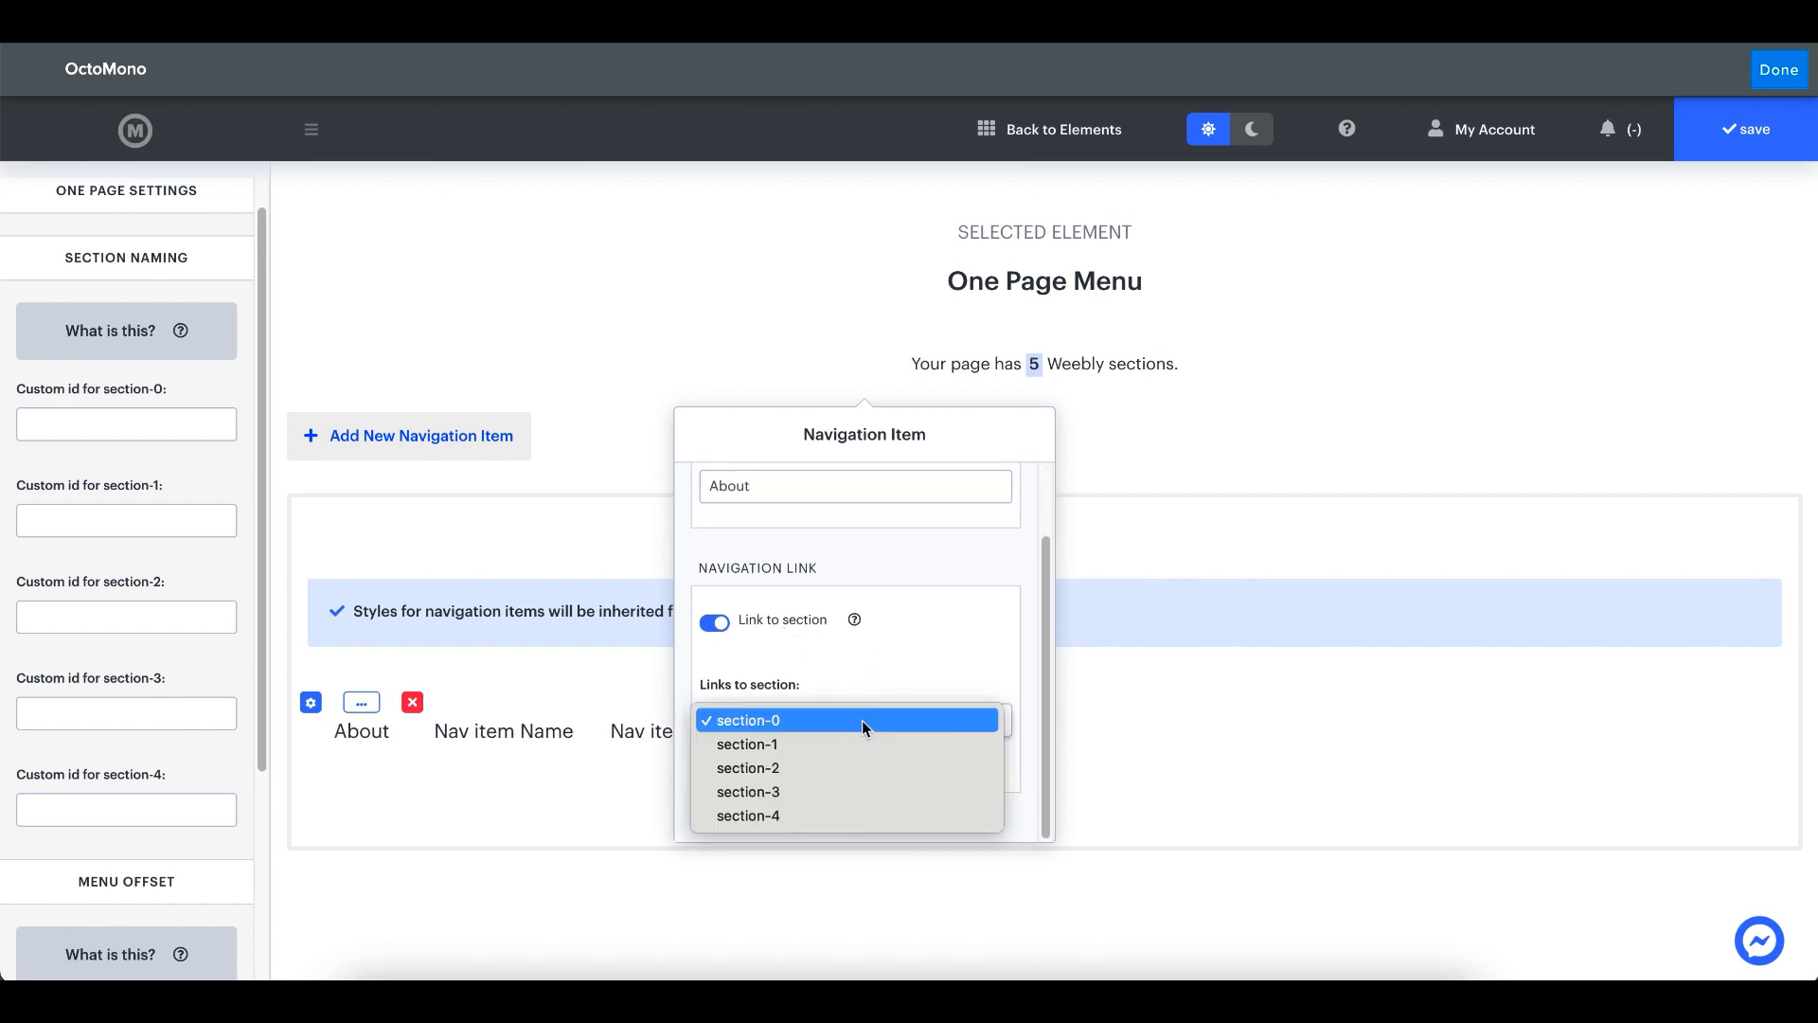
left_click(816, 730)
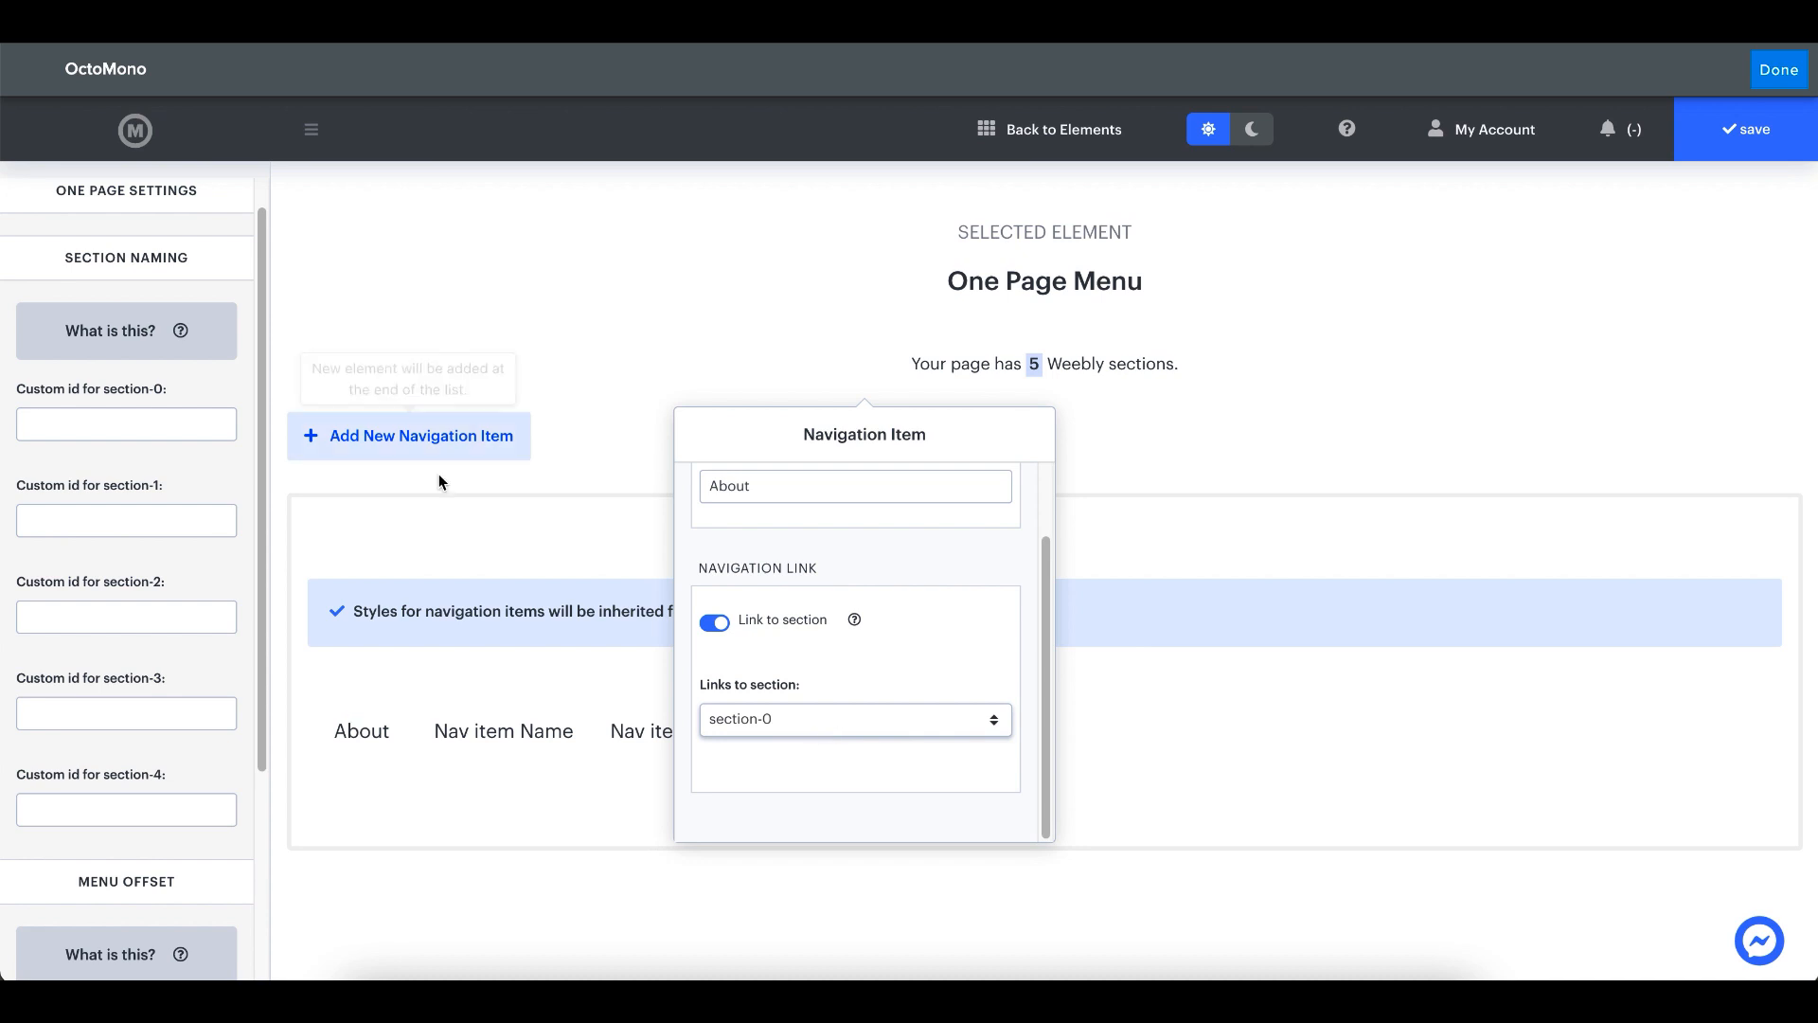
- Set the custom id for section-0 to "about"
left_click(134, 433)
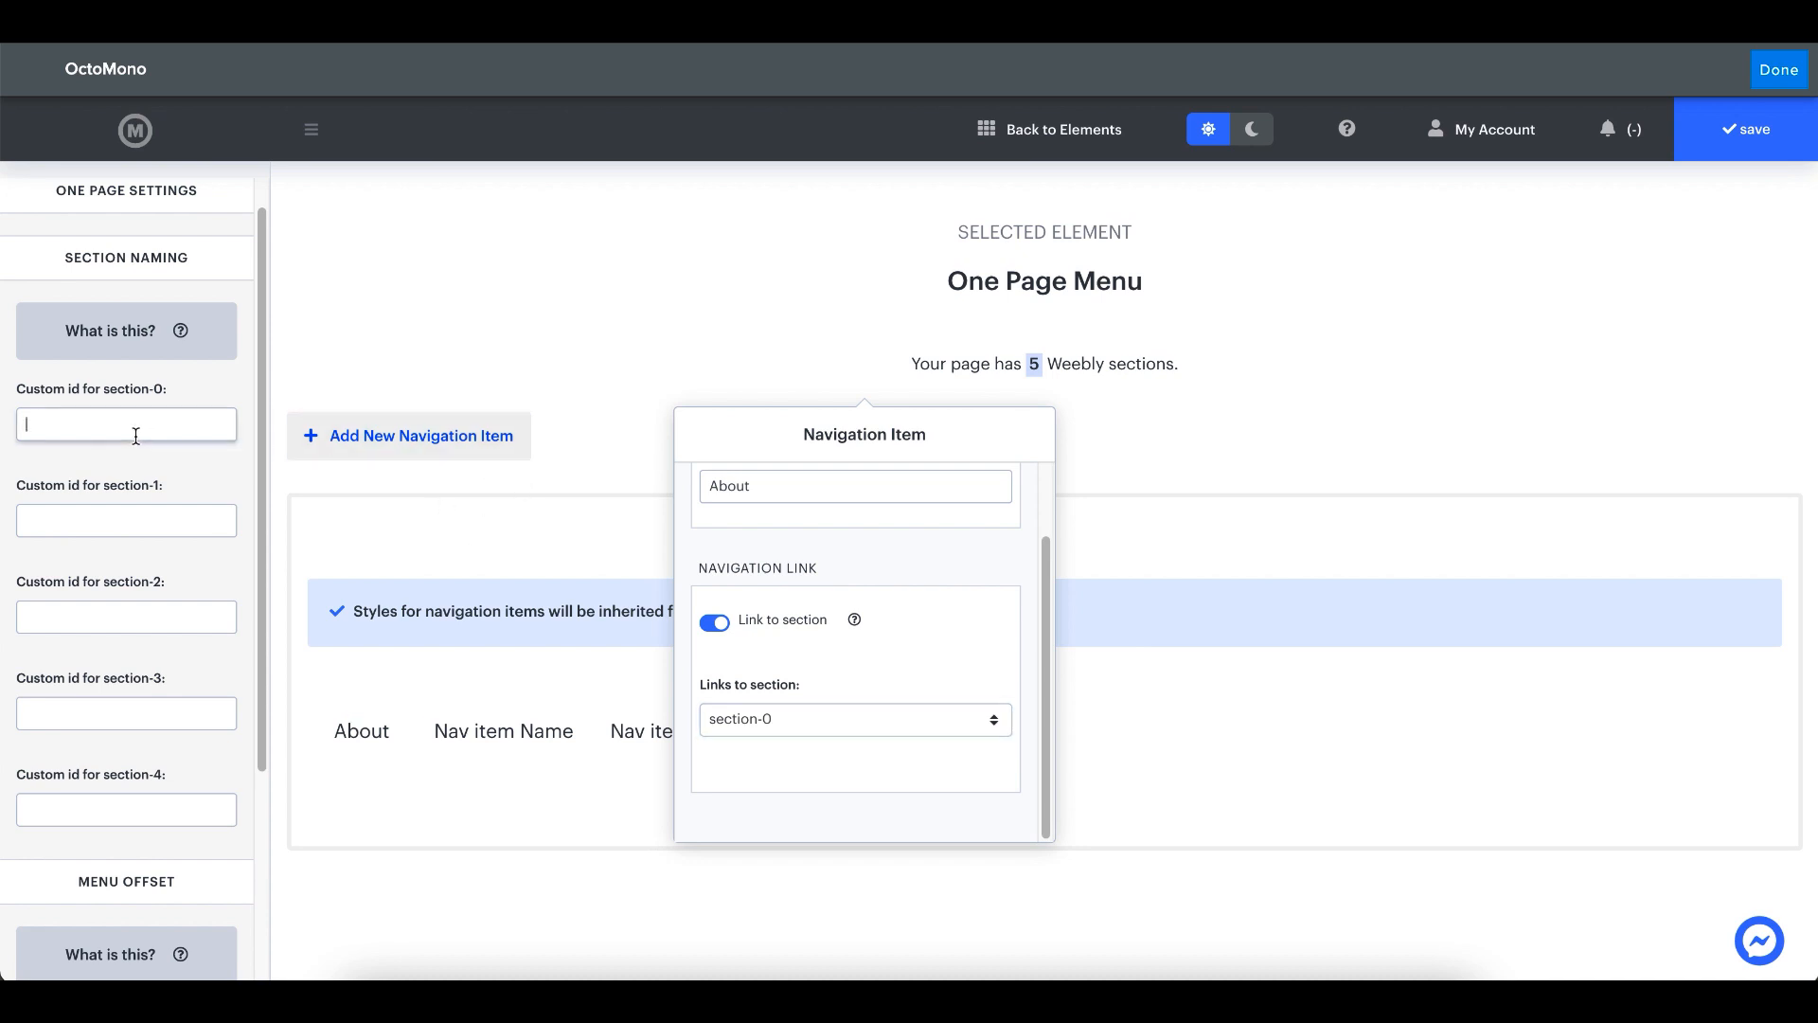
type("about")
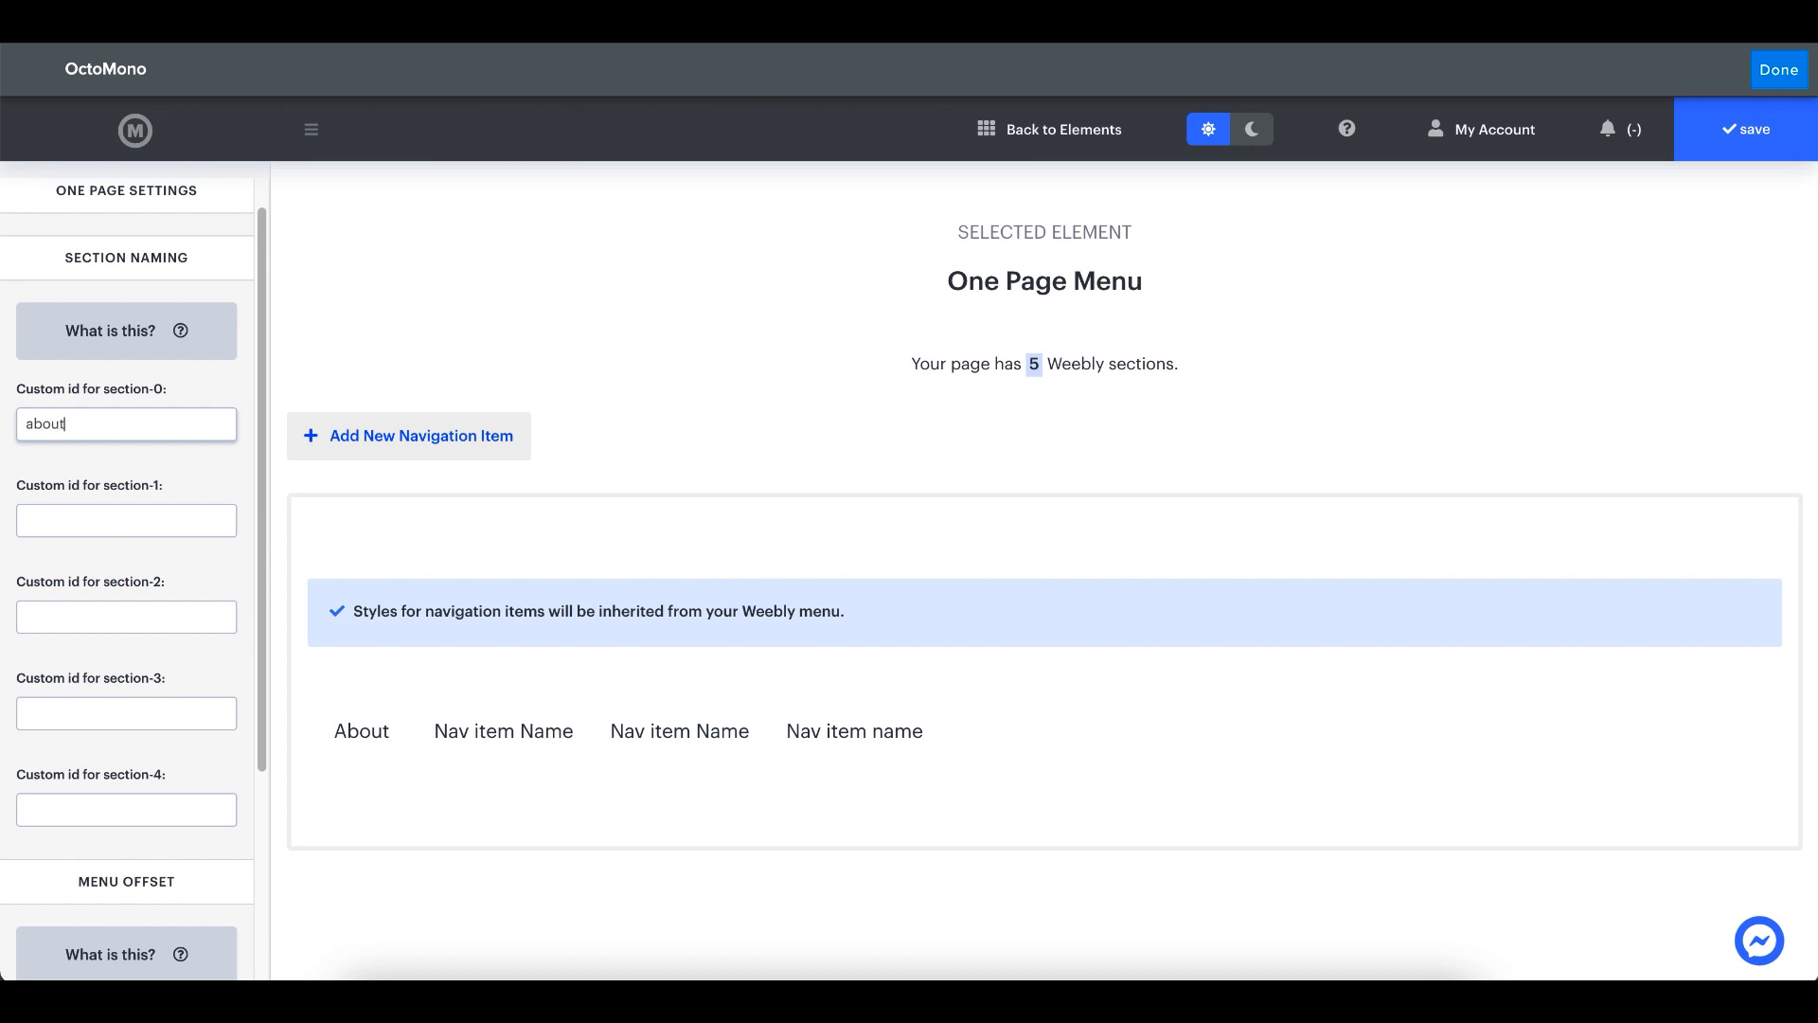
type(" us")
- Change the custom id for section-0 to "about us" and link the About navigation item to that section
left_click(440, 816)
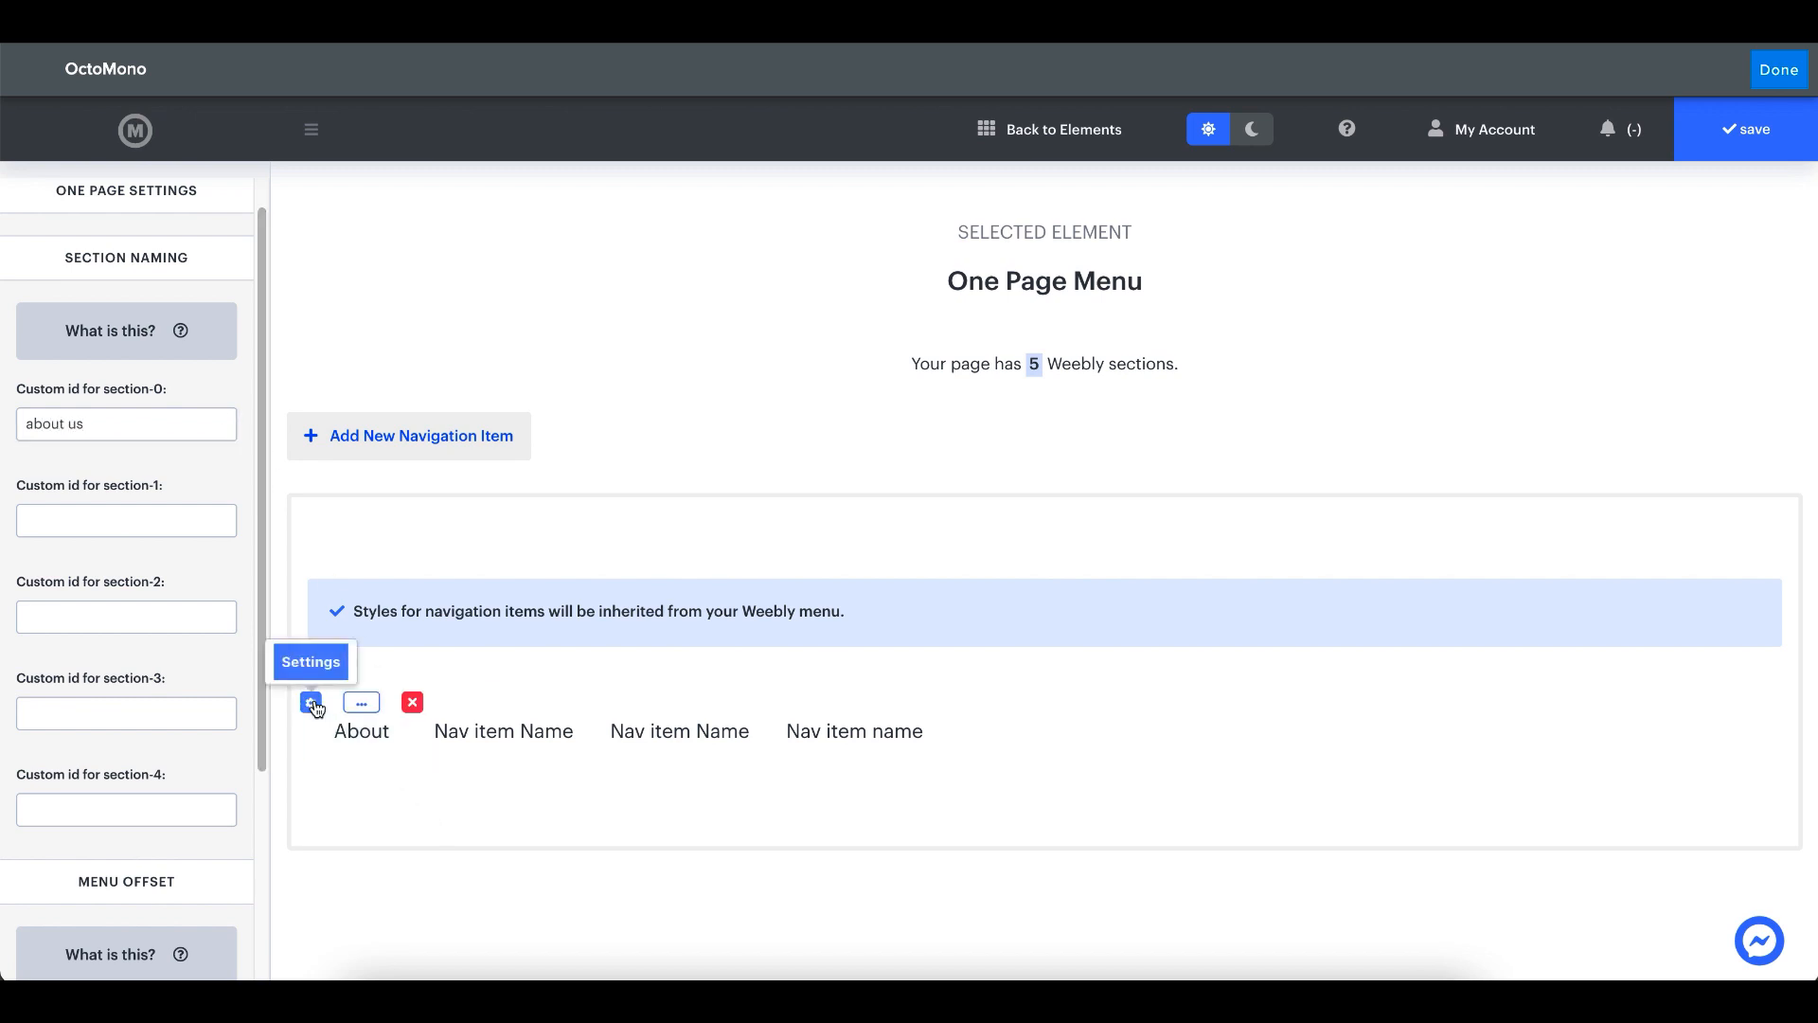
left_click(310, 702)
left_click_drag(406, 757, 719, 540)
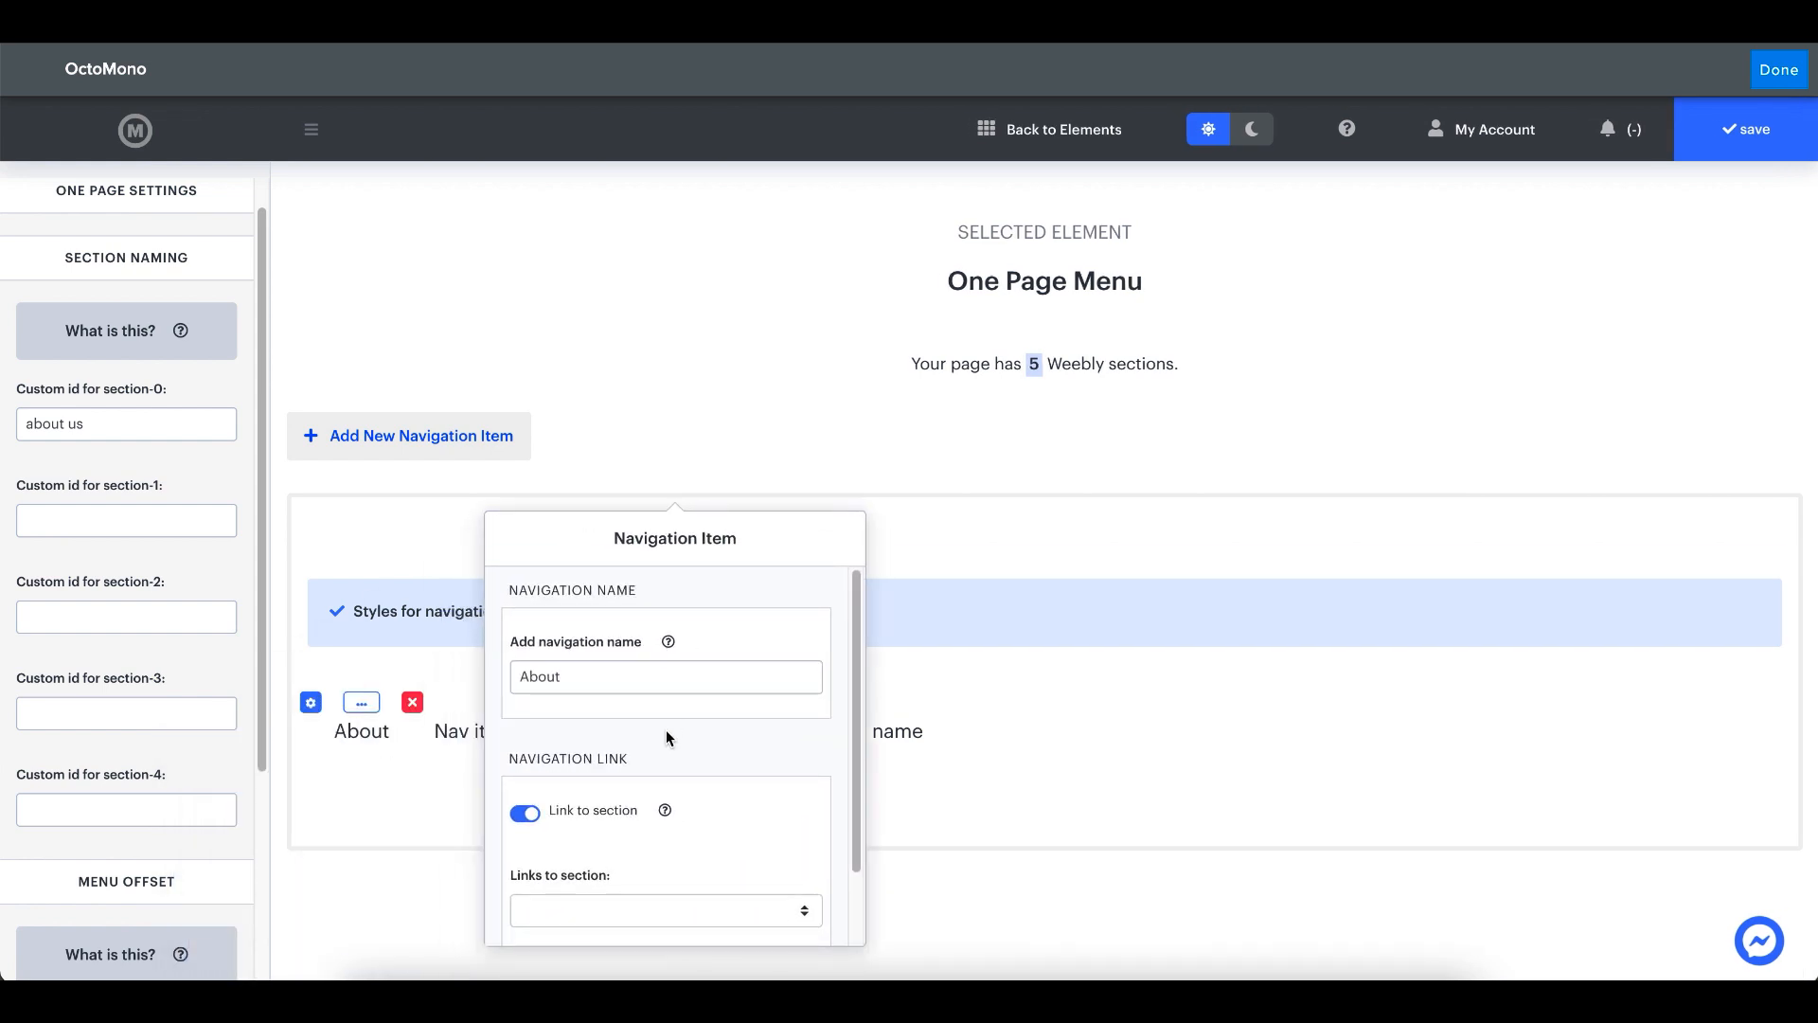
scroll(667, 733, "down", 1)
scroll(665, 727, "up", 1)
left_click(629, 857)
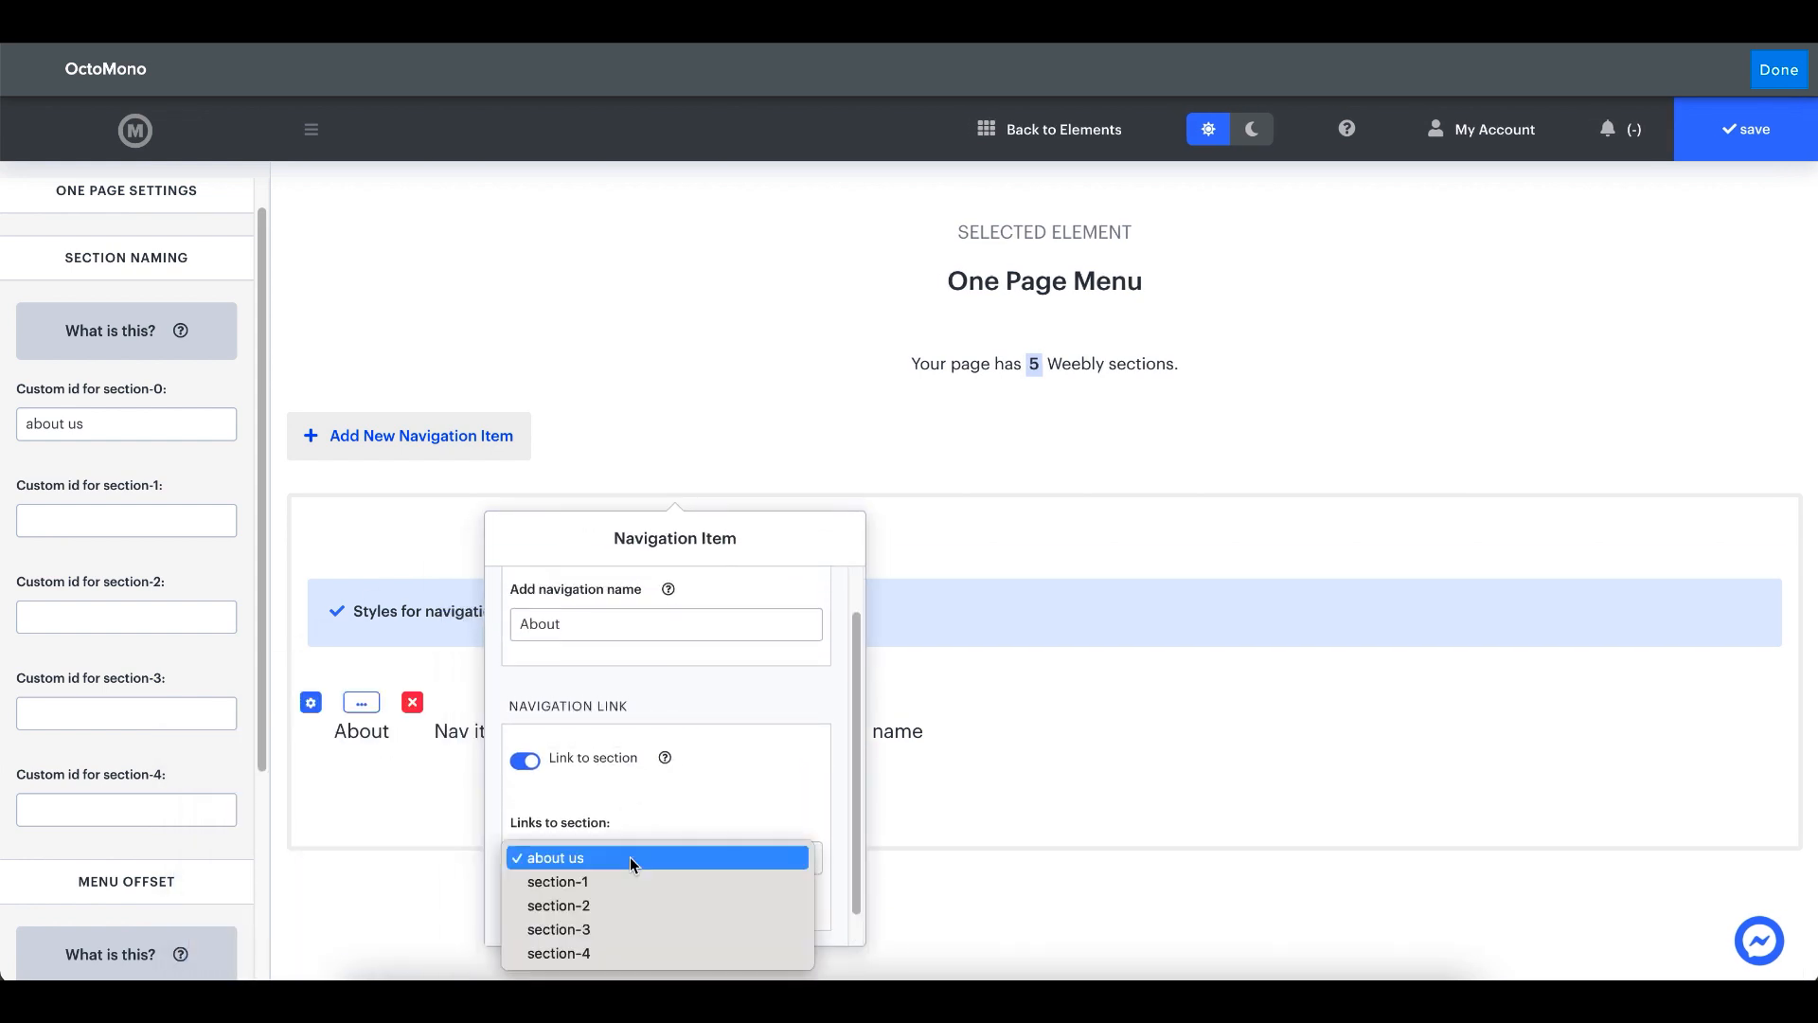
left_click(615, 864)
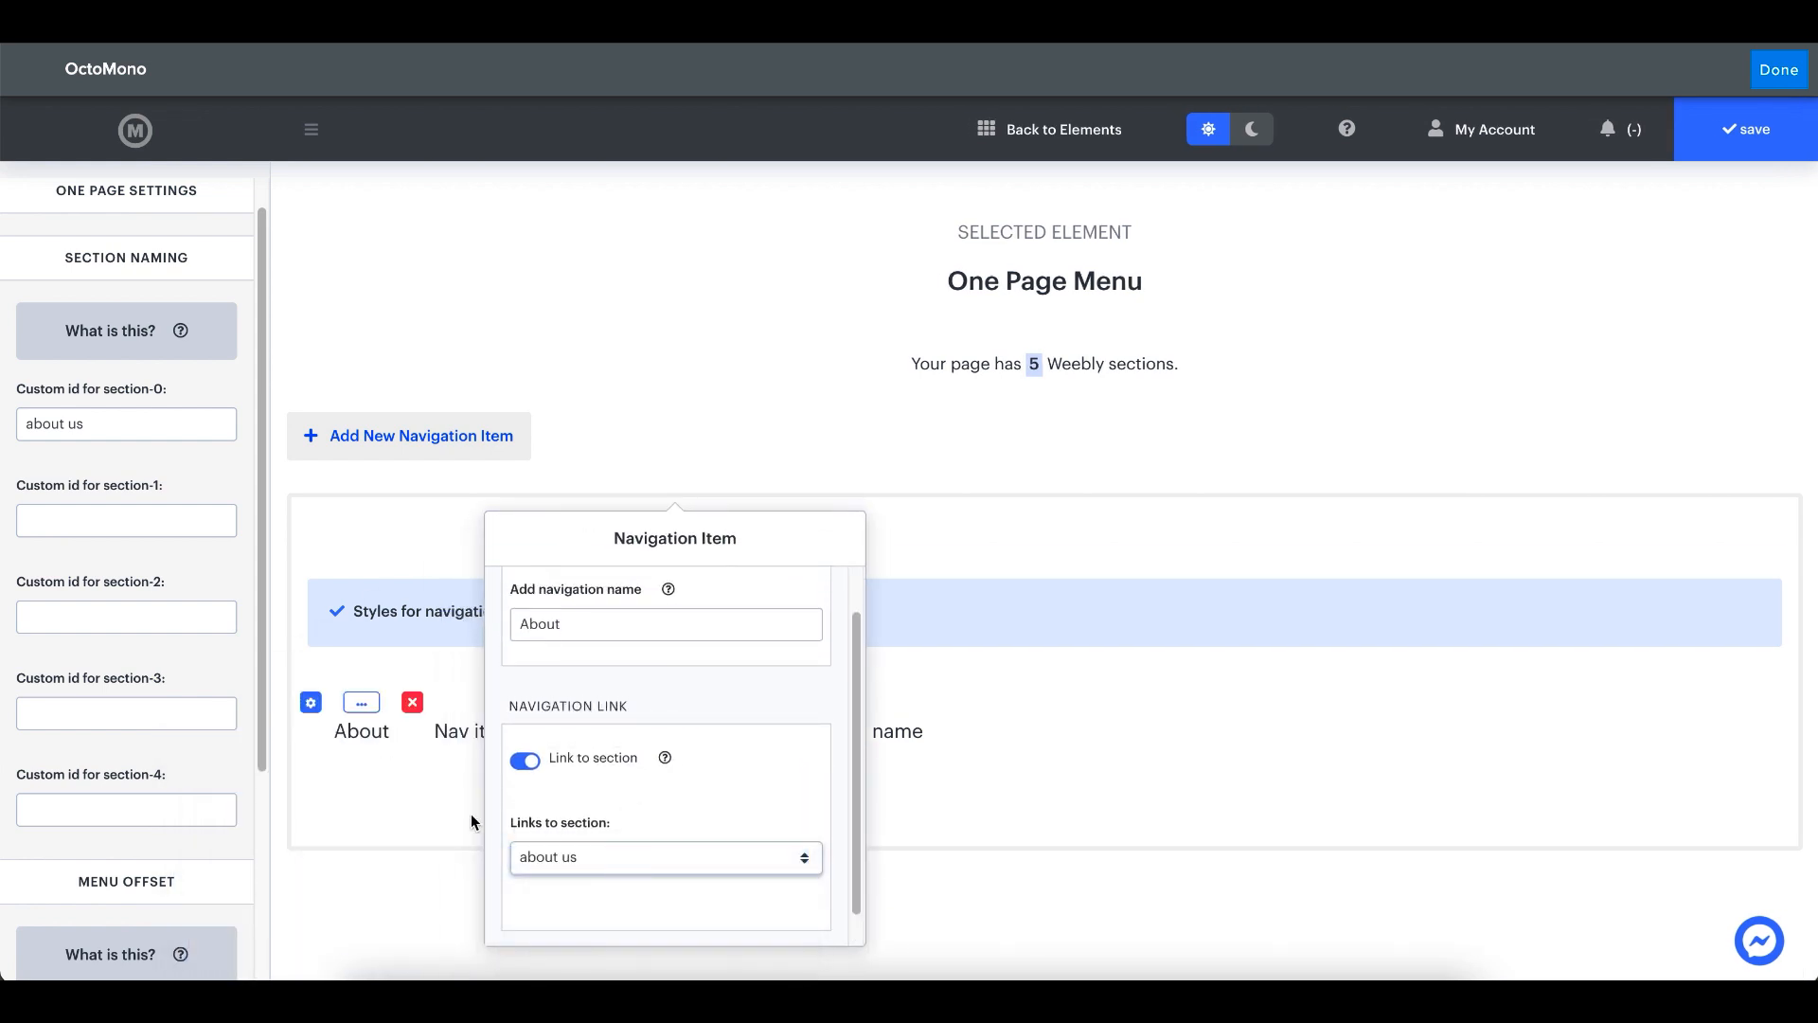
left_click(364, 832)
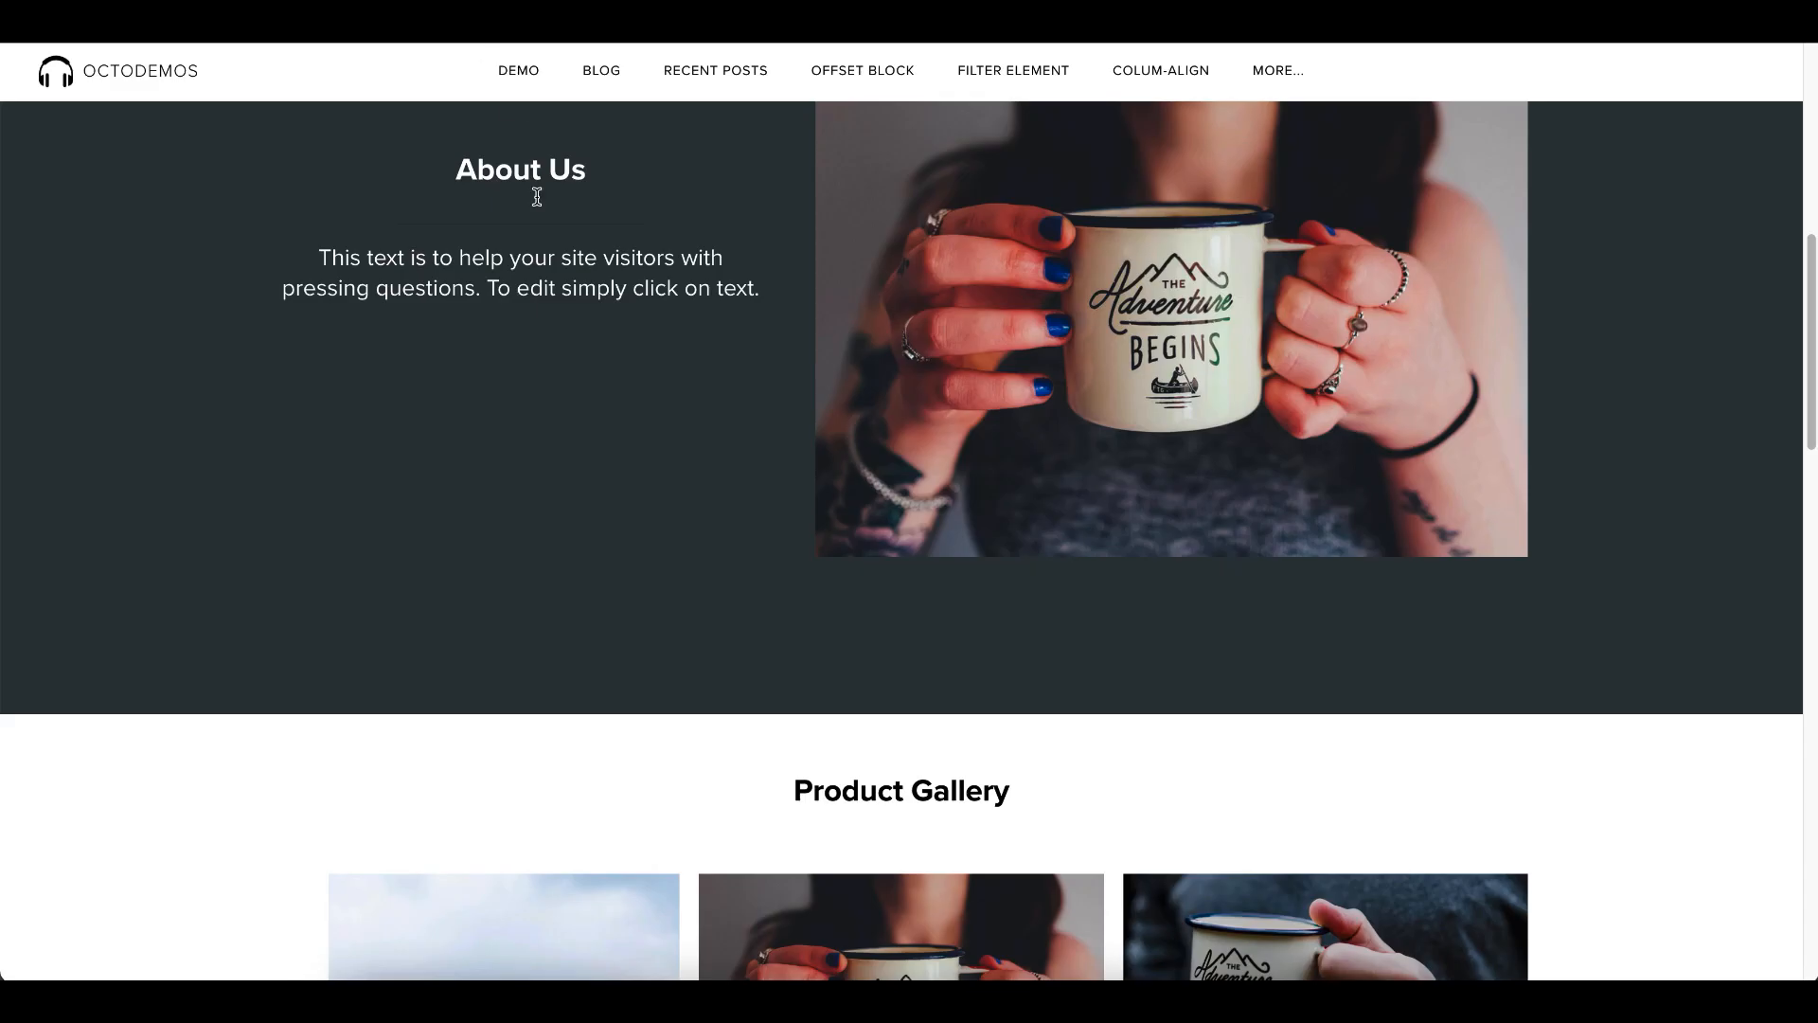
- Name the second navigation item "Portfolio"
scroll(556, 384, "down", 4)
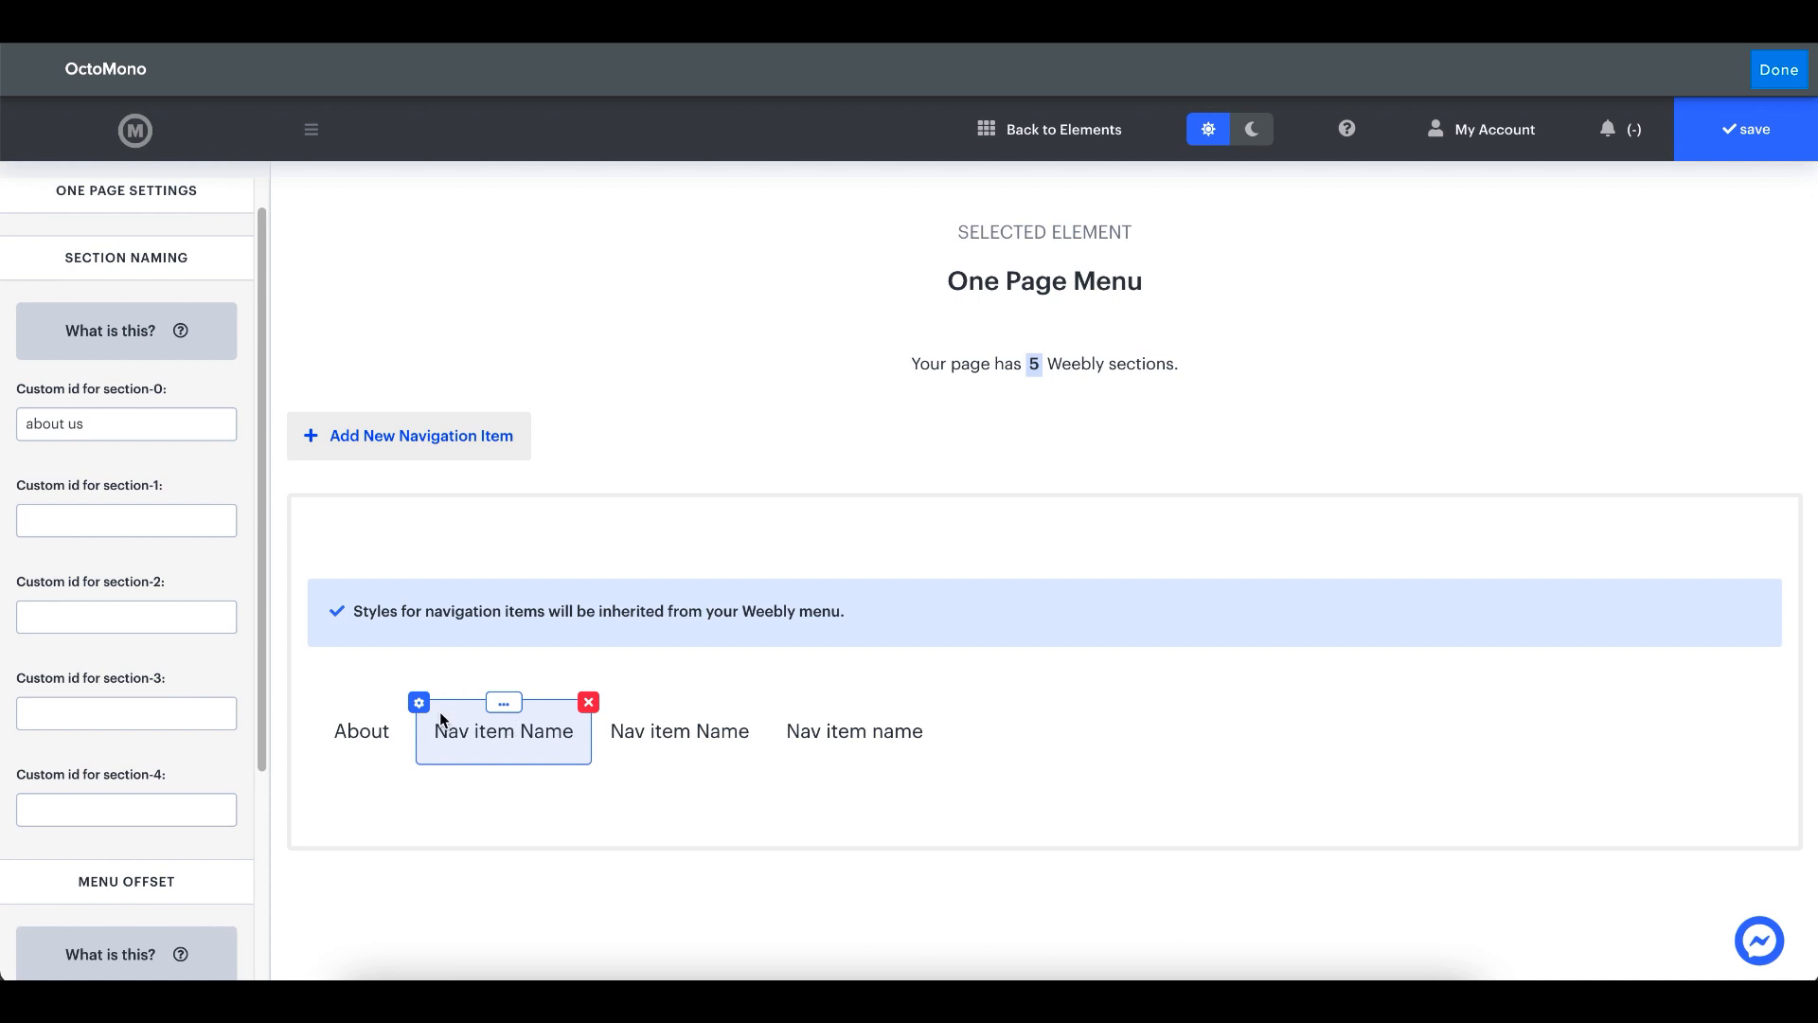
left_click(419, 701)
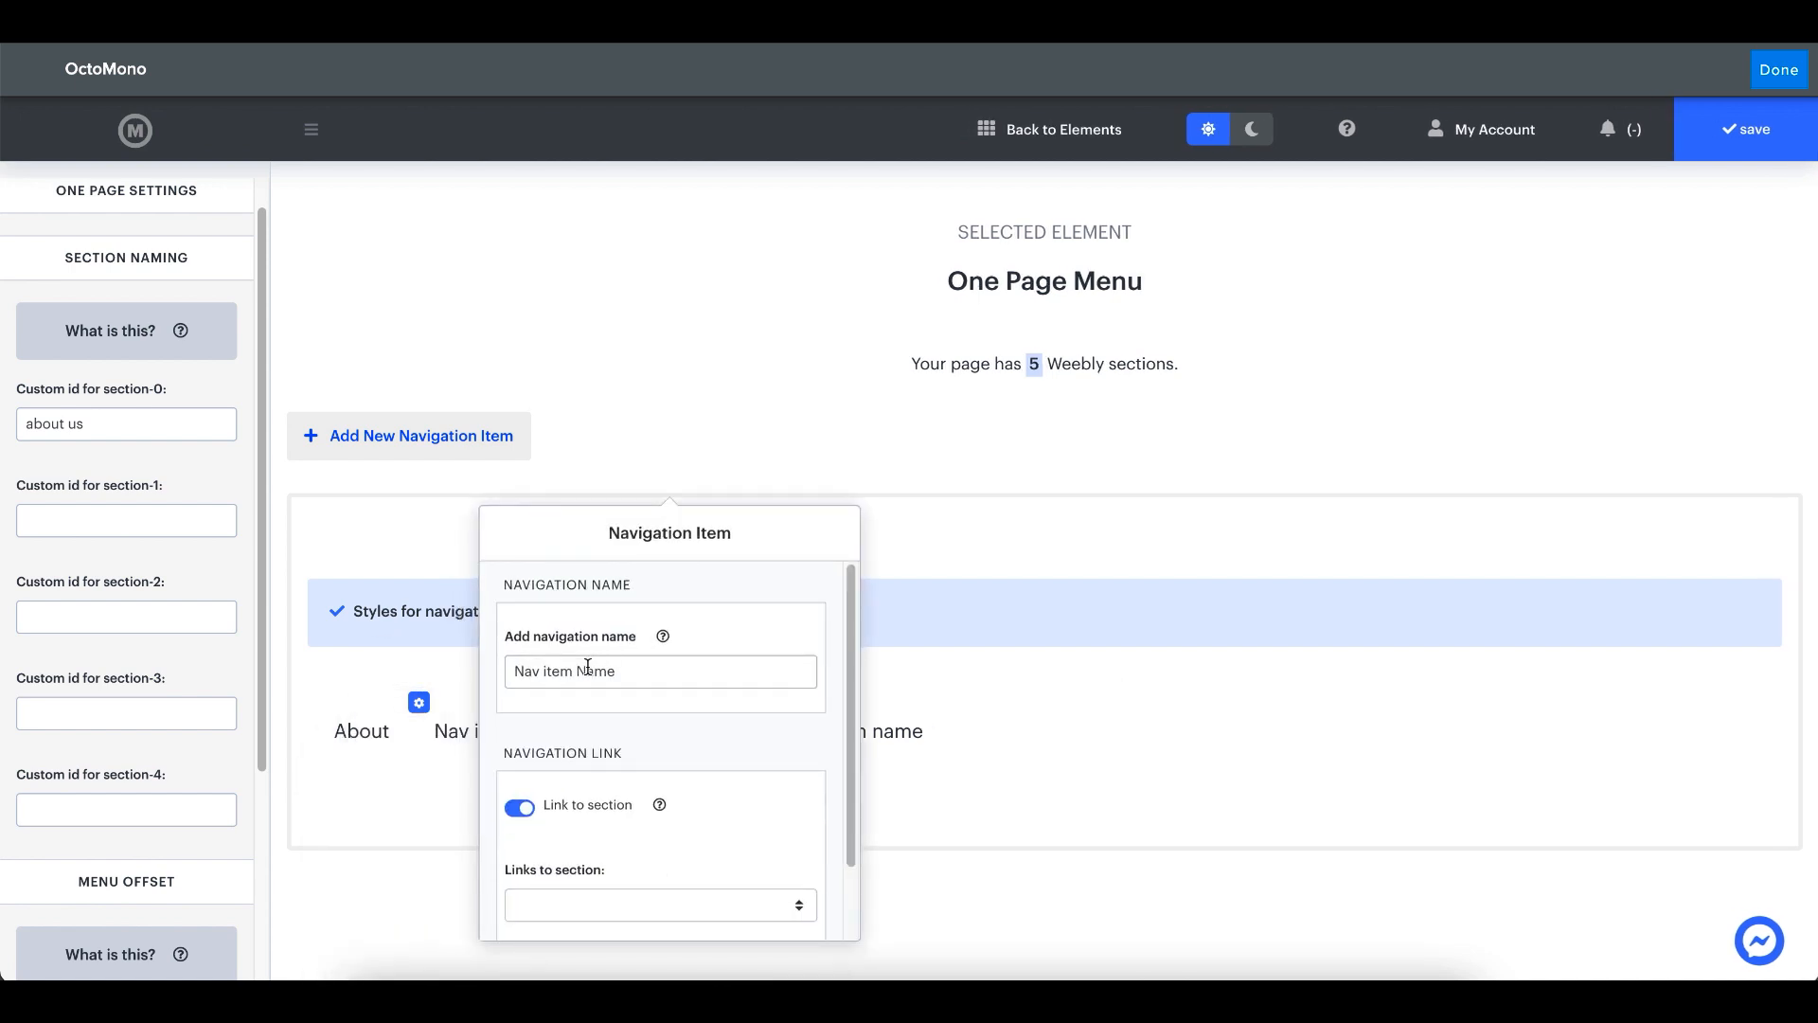
triple_click(588, 666)
type("Prog")
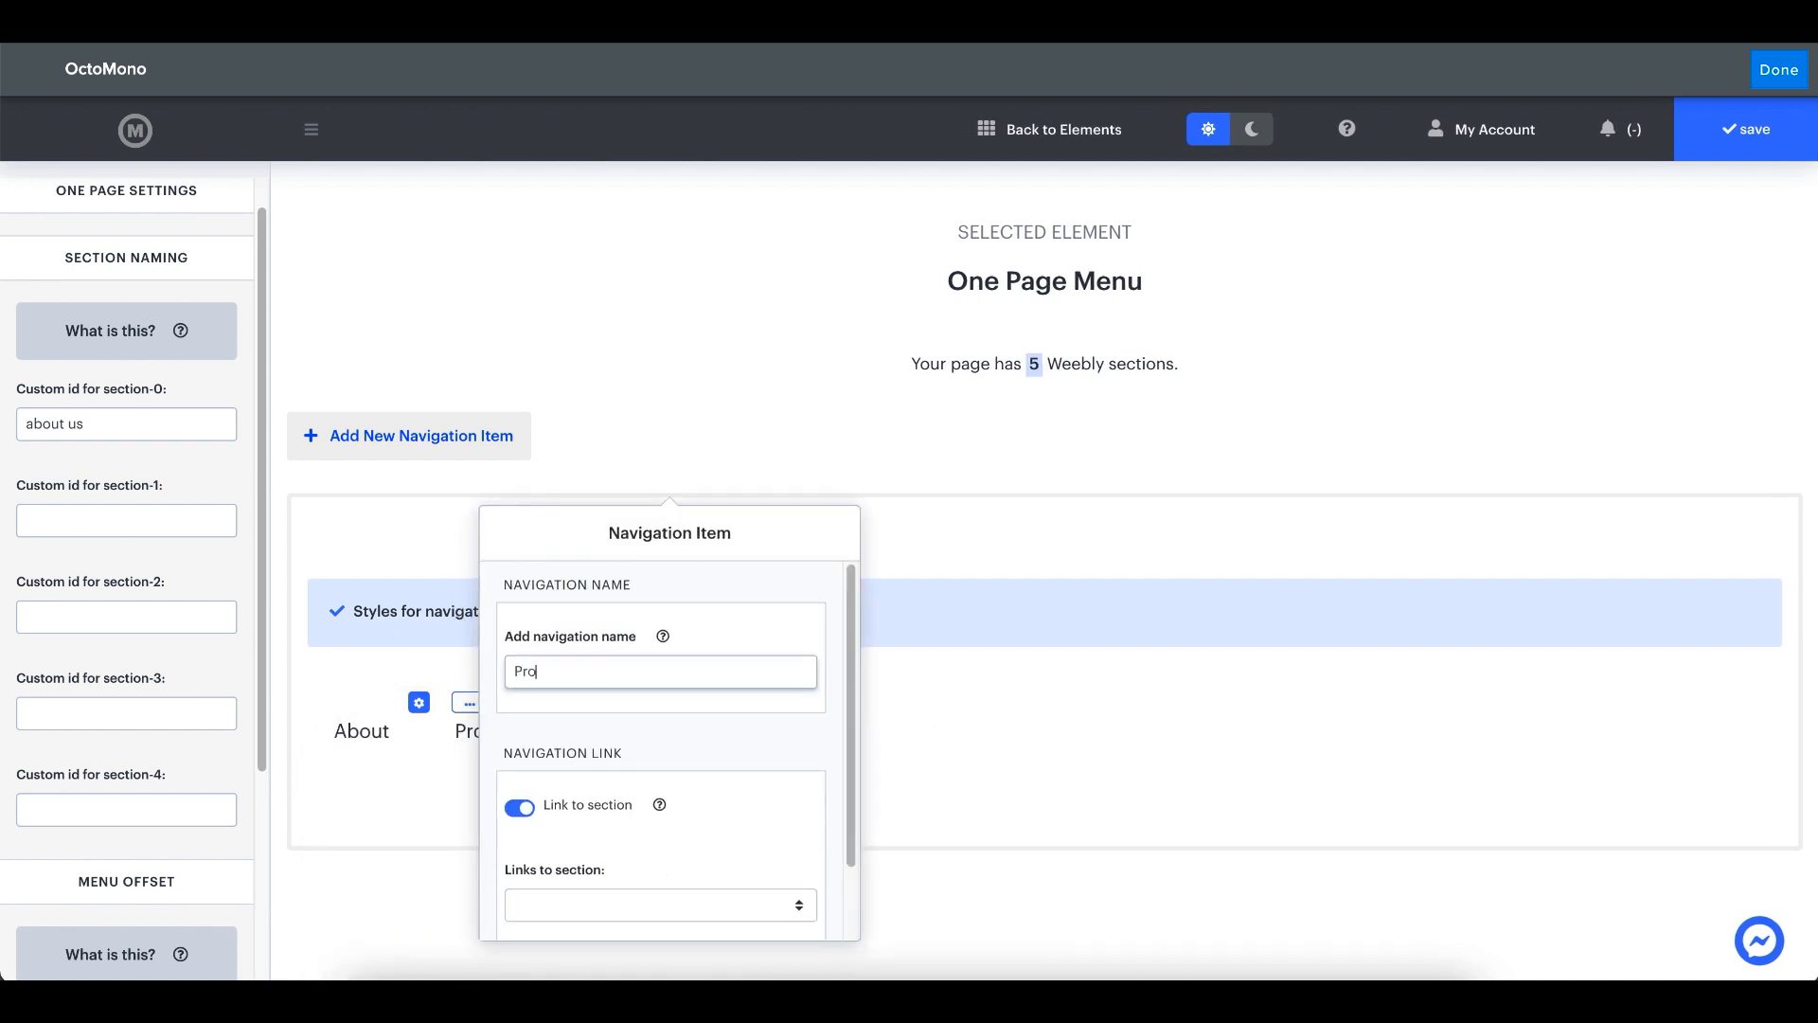
key("BackSpace")
key("BackSpace")
key("BackSpace")
type("ortfolio")
scroll(664, 750, "down", 1)
left_click(558, 364)
- Set the custom id for section-1 to "about us" and clear the custom id for section-0
left_click(59, 523)
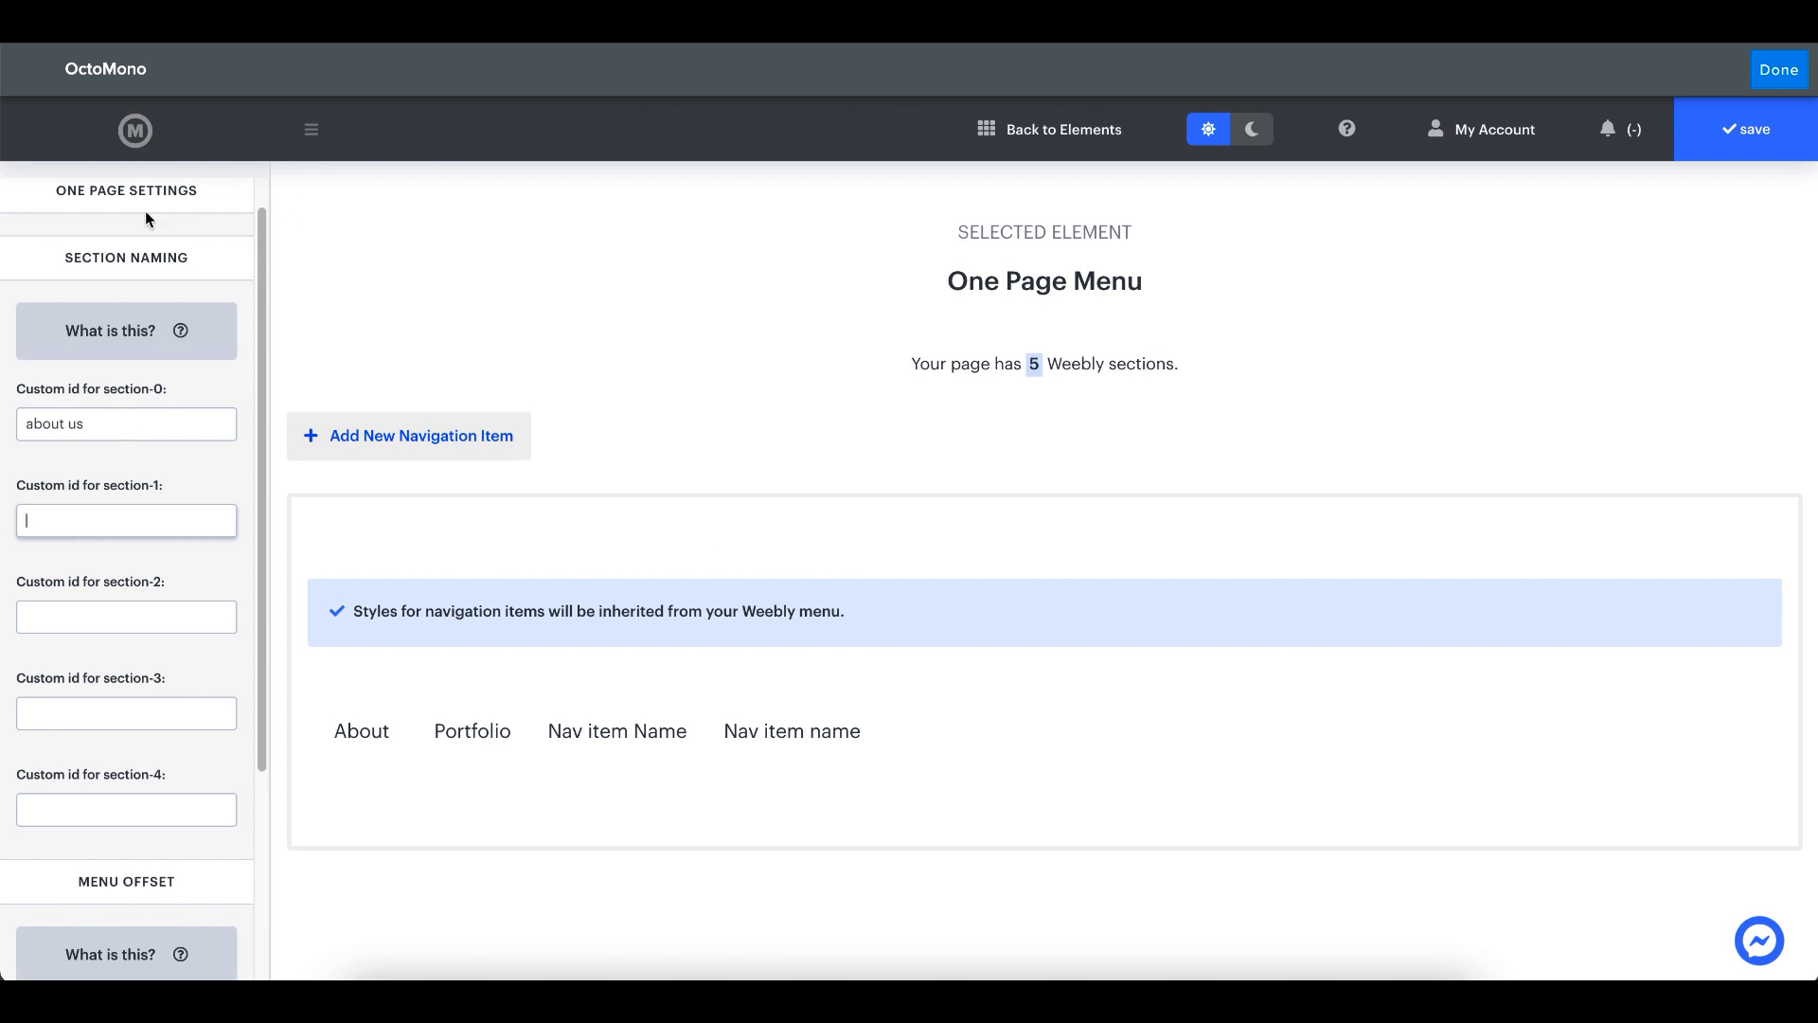
left_click_drag(161, 390, 112, 390)
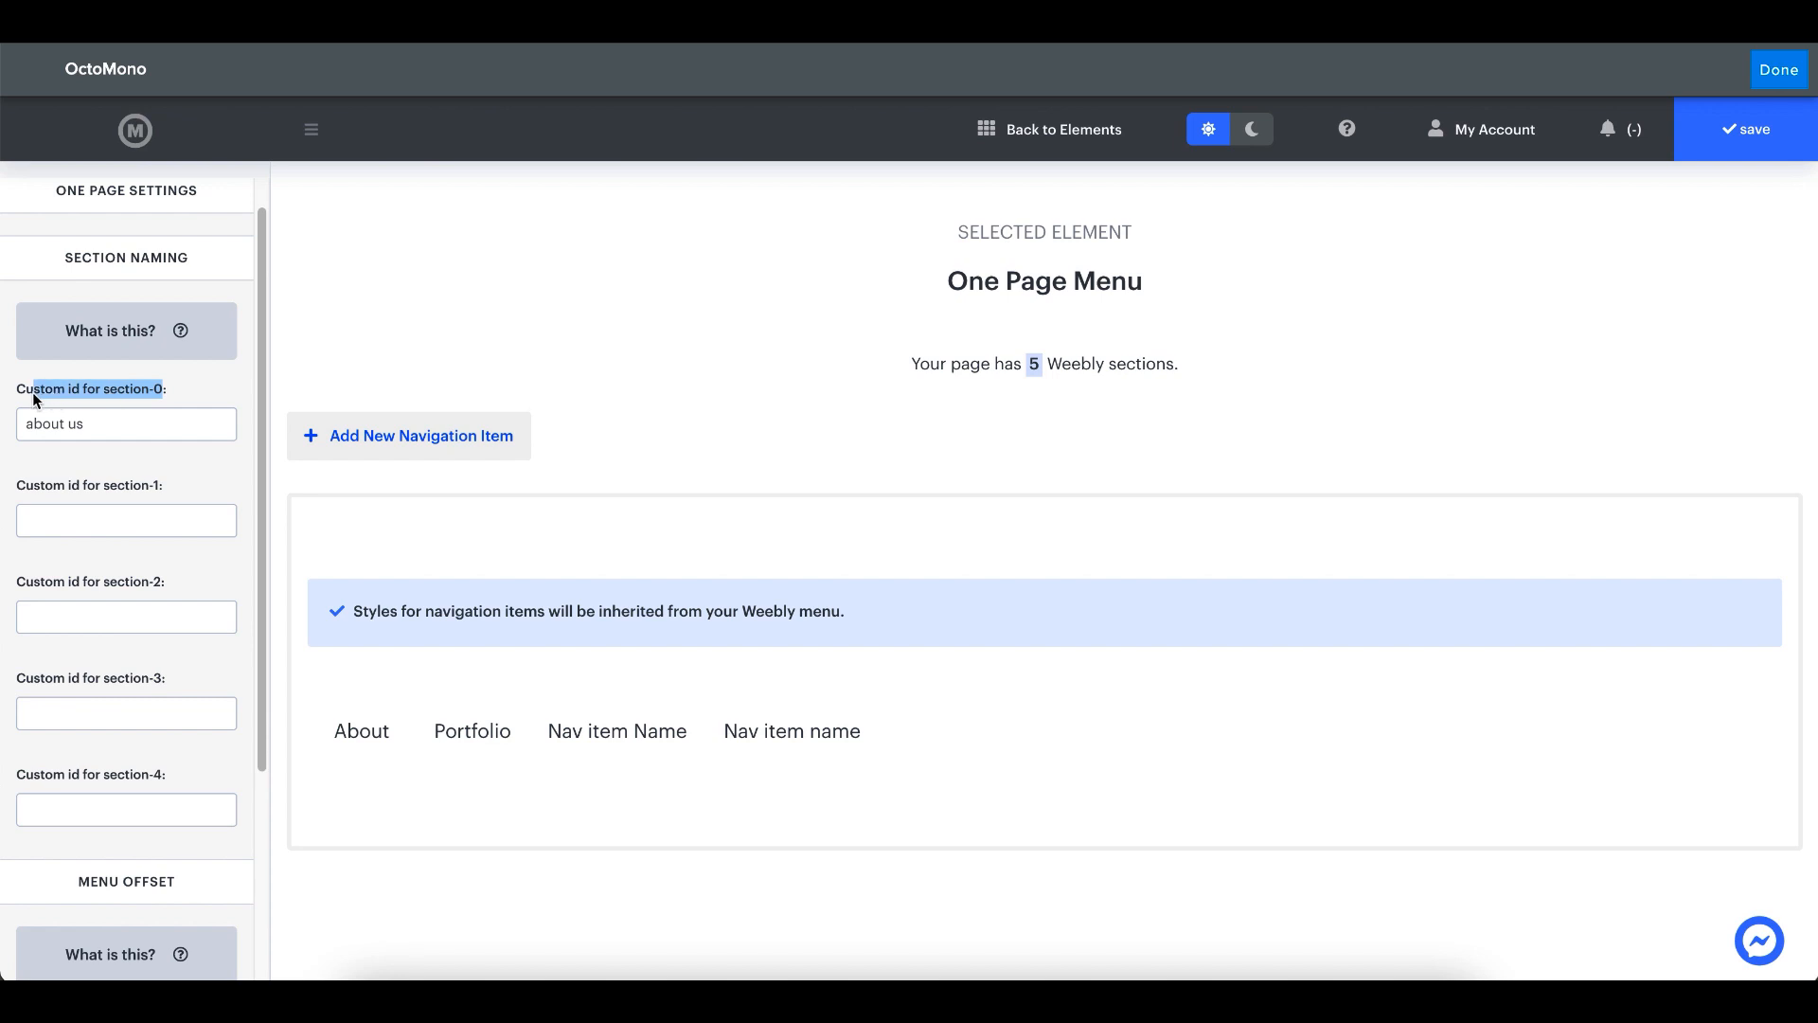
left_click(74, 522)
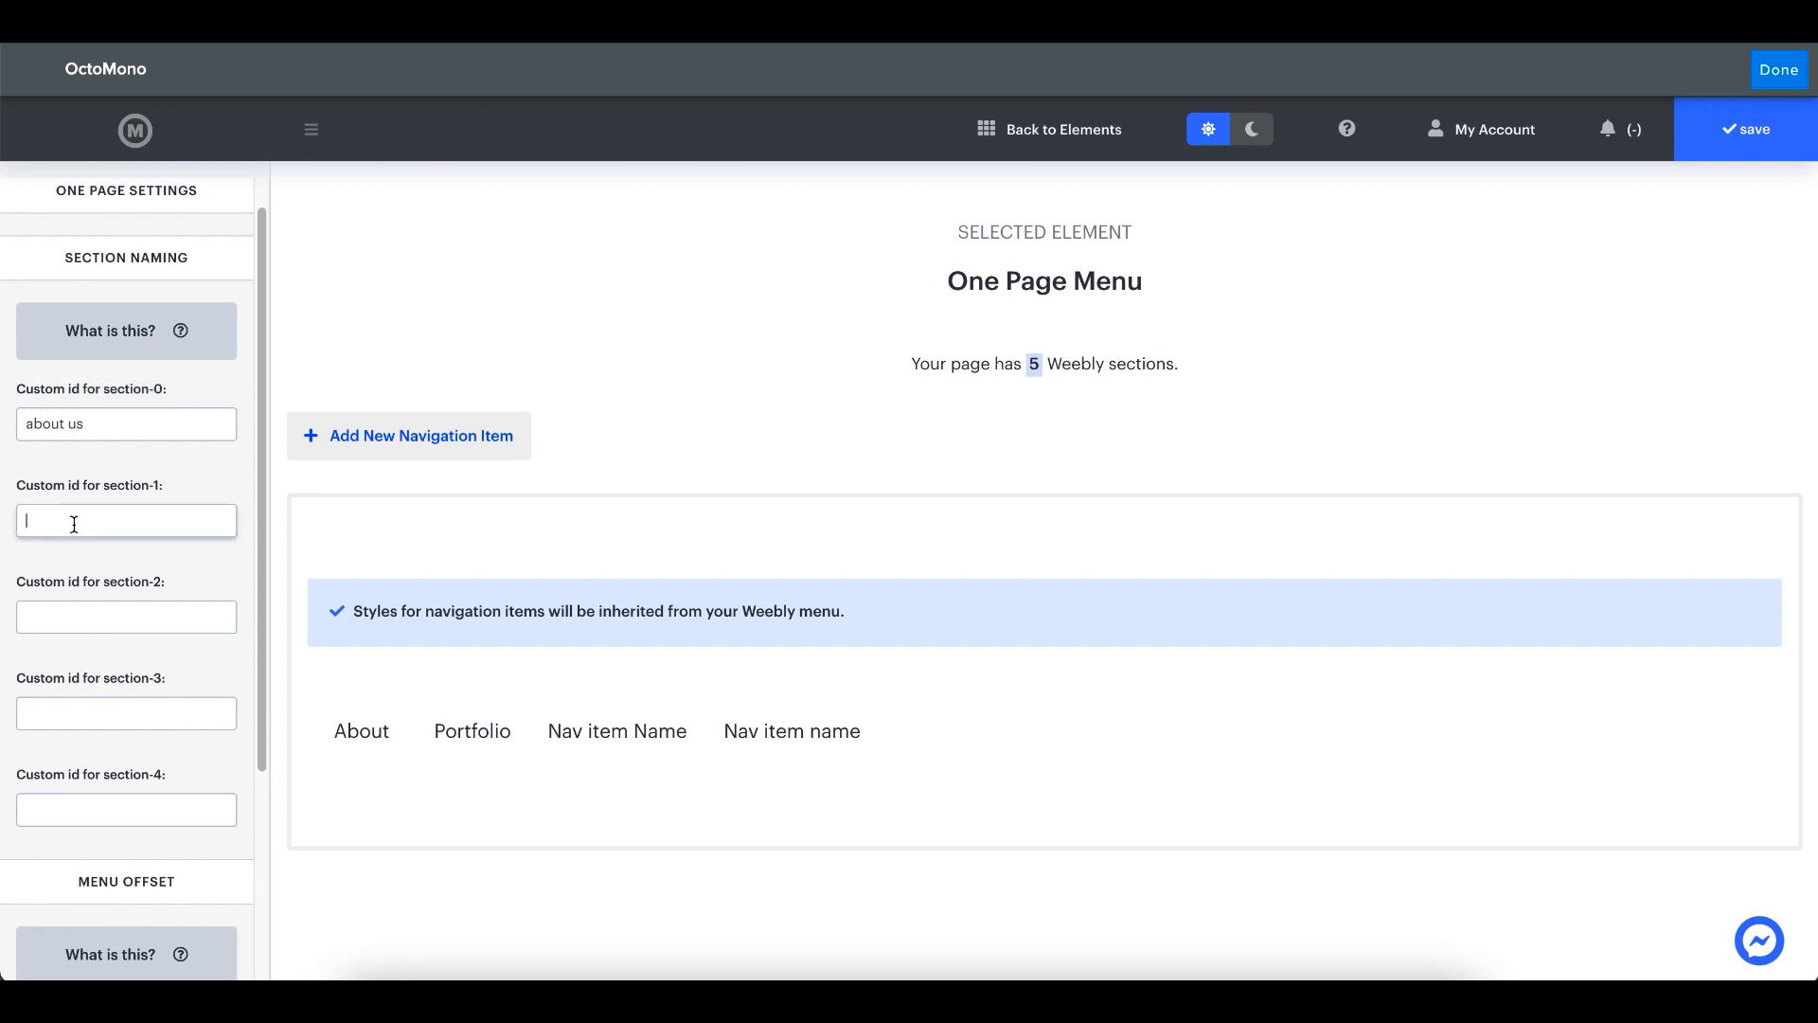
type("about us")
double_click(107, 418)
key("BackSpace")
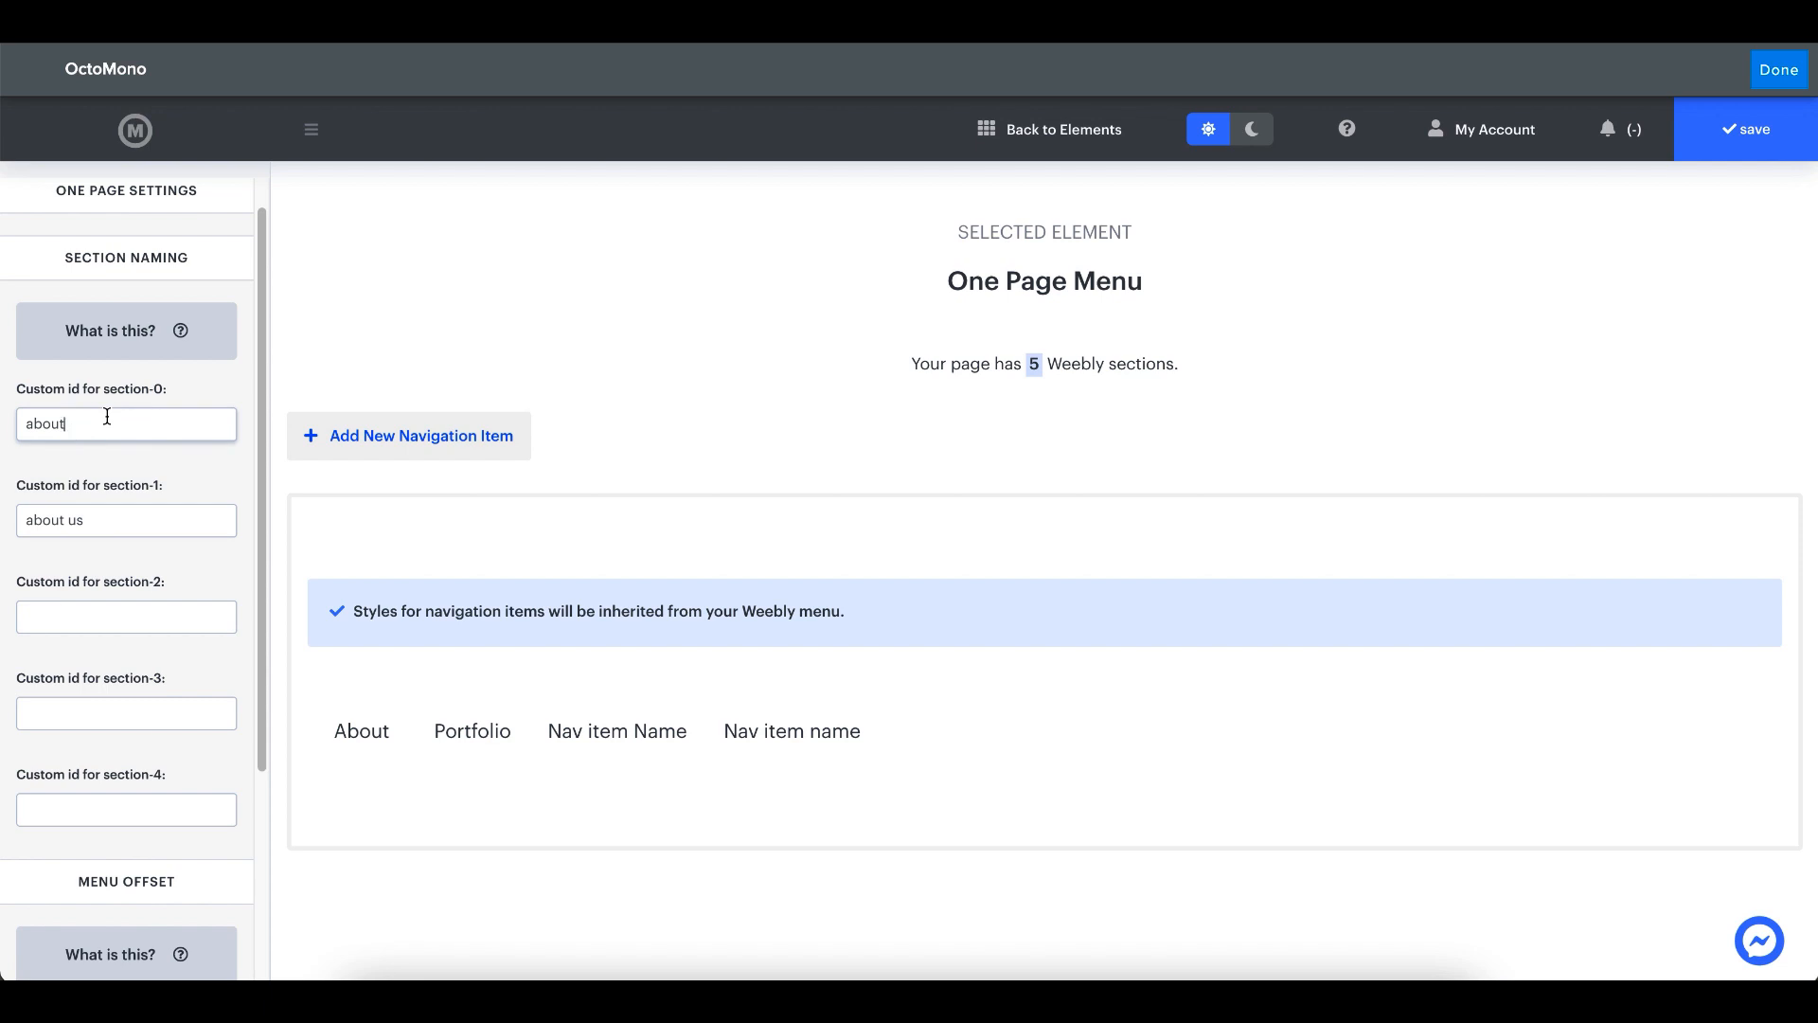
key("BackSpace")
key("BackSpace")
key("BackSpace")
key("BackSpace")
key("BackSpace")
key("BackSpace")
left_click(212, 390)
- Set the custom id for section-2 to "gallery" and link the Portfolio navigation item to that section
left_click(86, 613)
type("gallery")
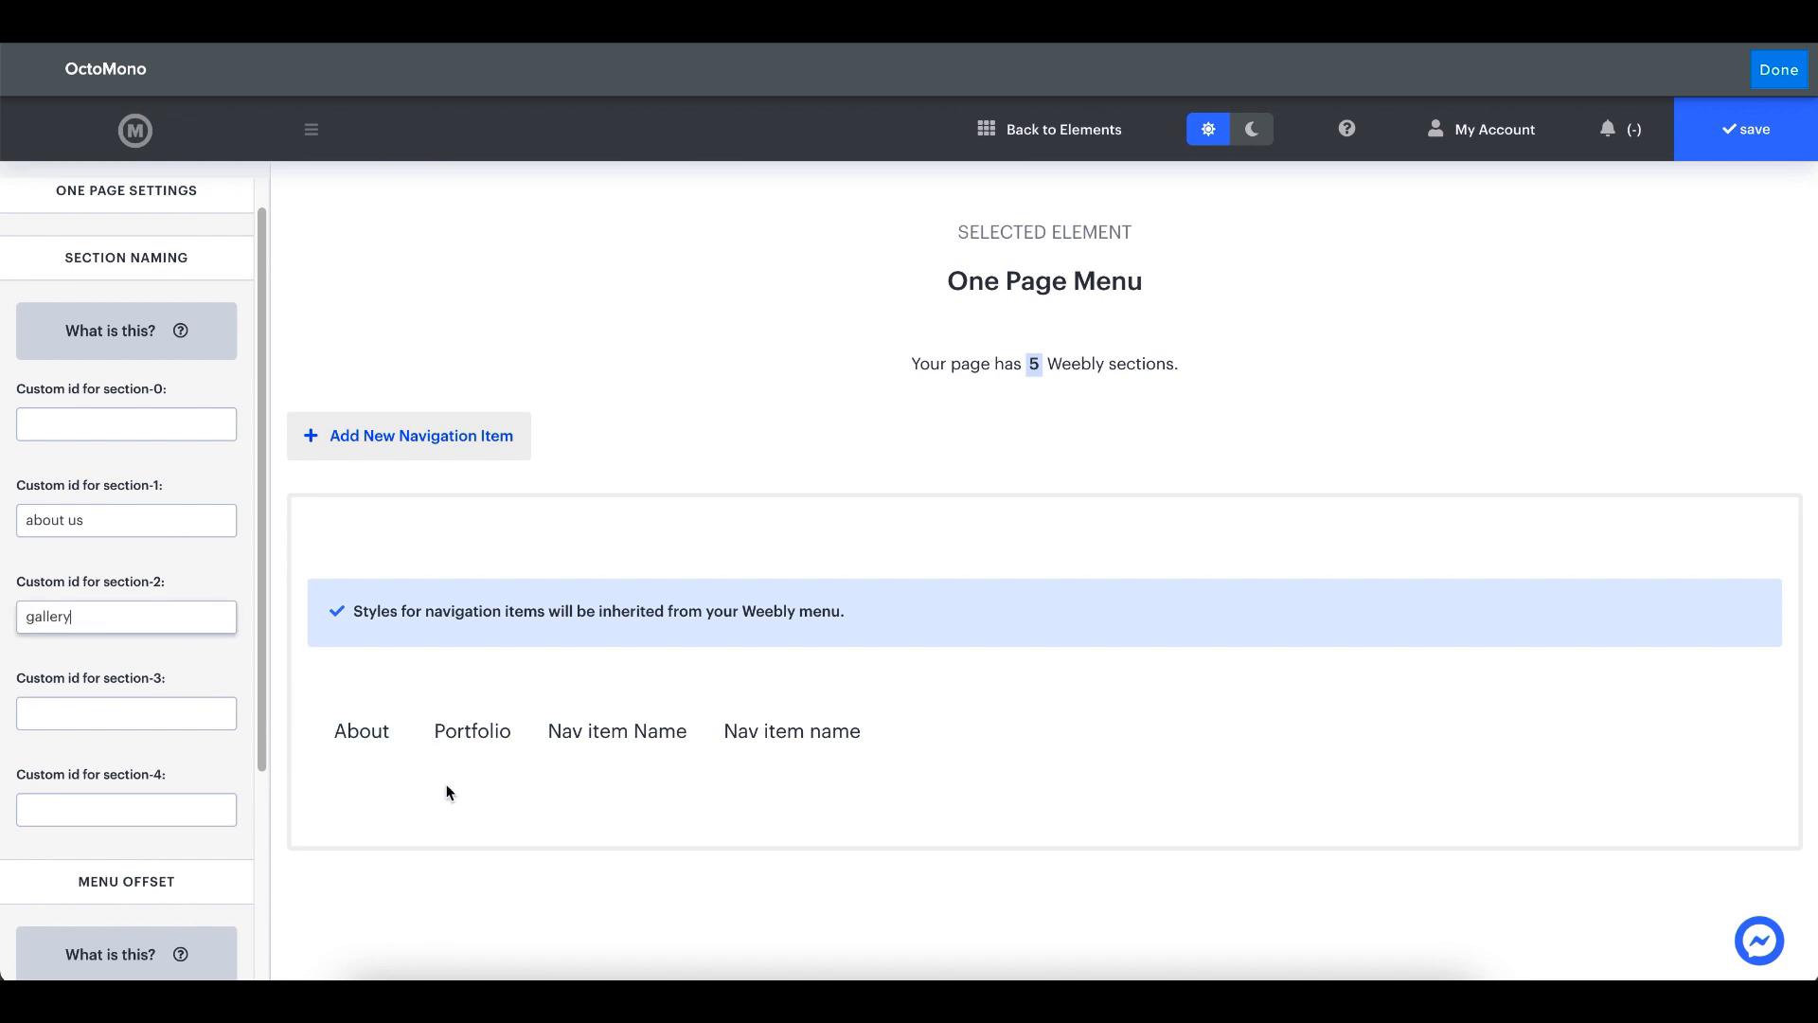
left_click(419, 702)
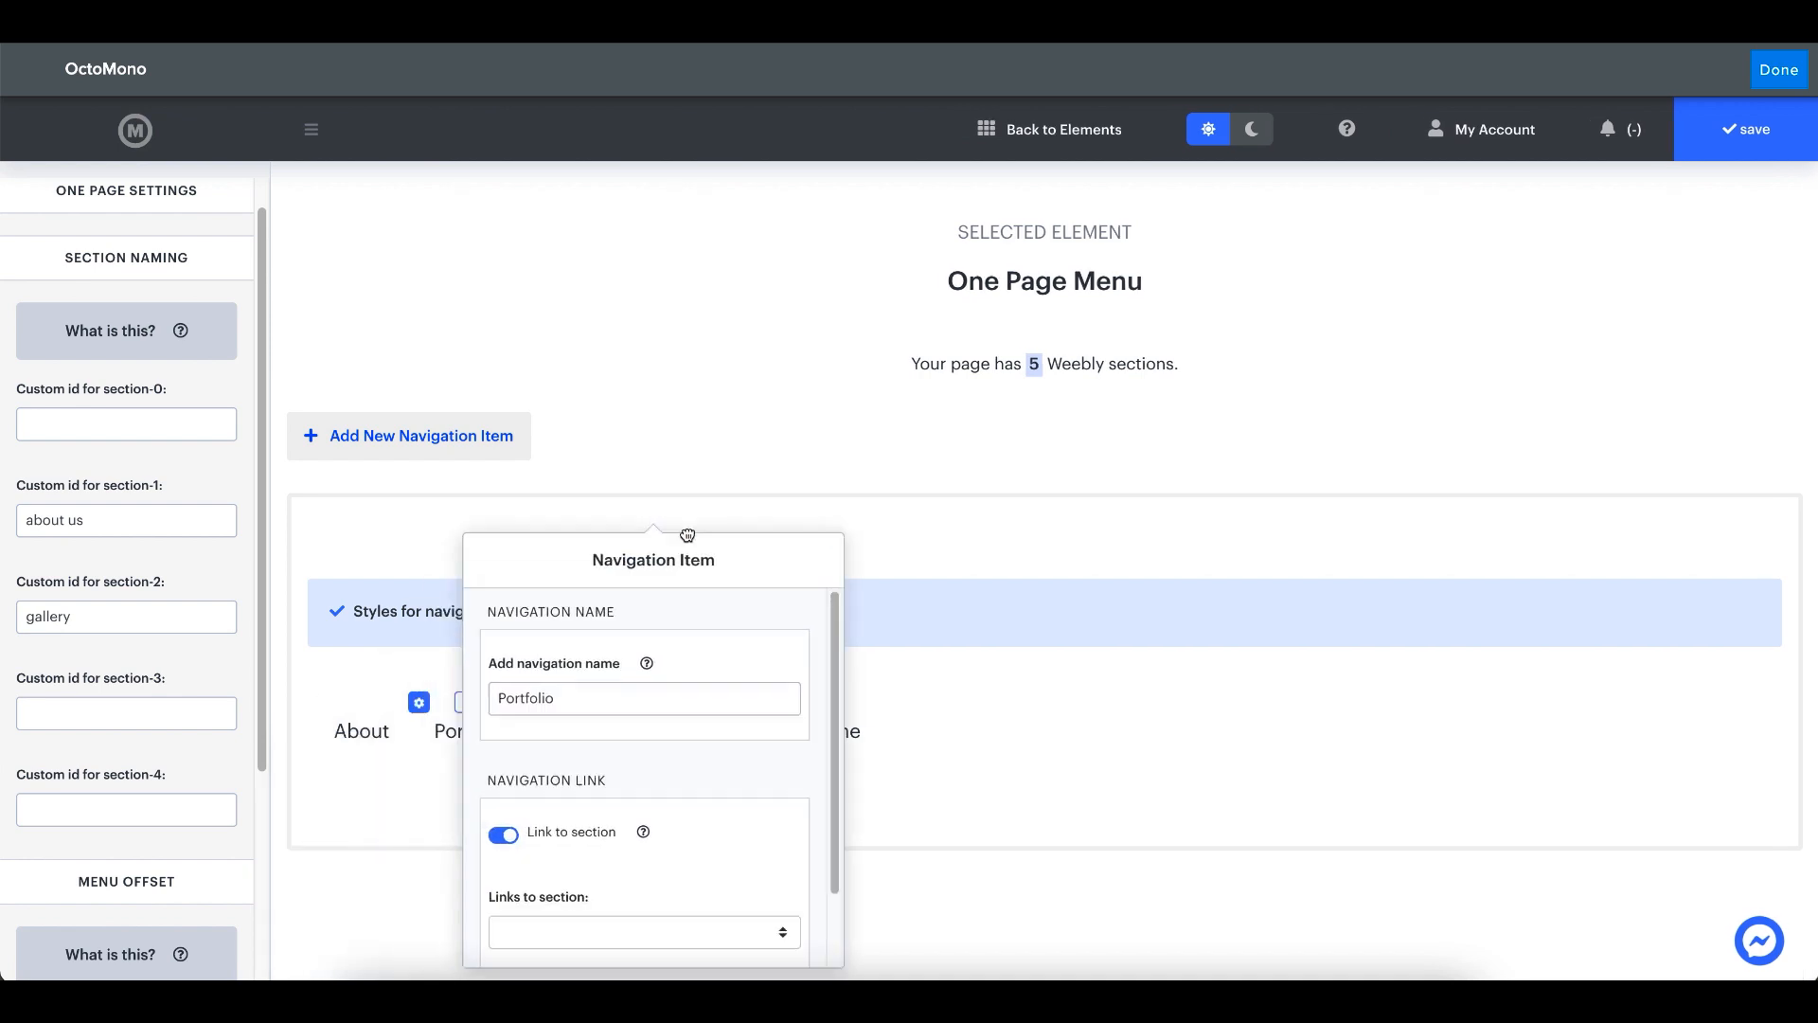
scroll(637, 739, "down", 1)
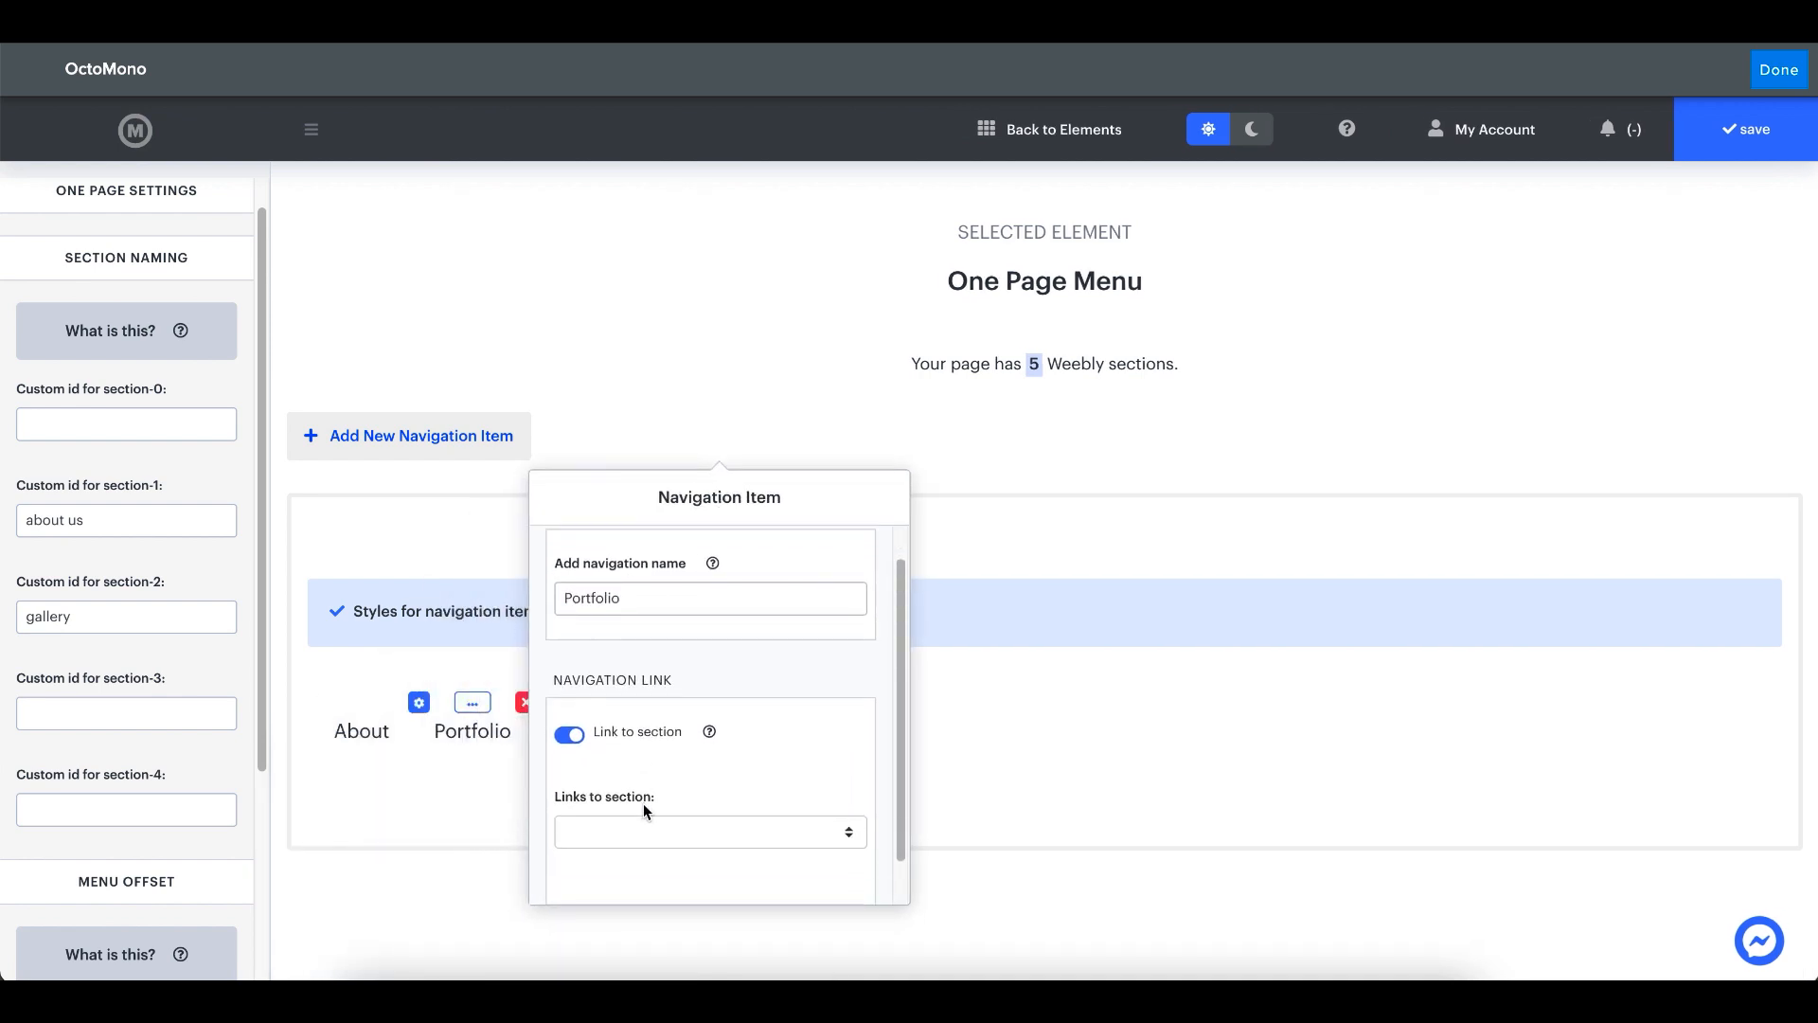
left_click(651, 827)
left_click(649, 876)
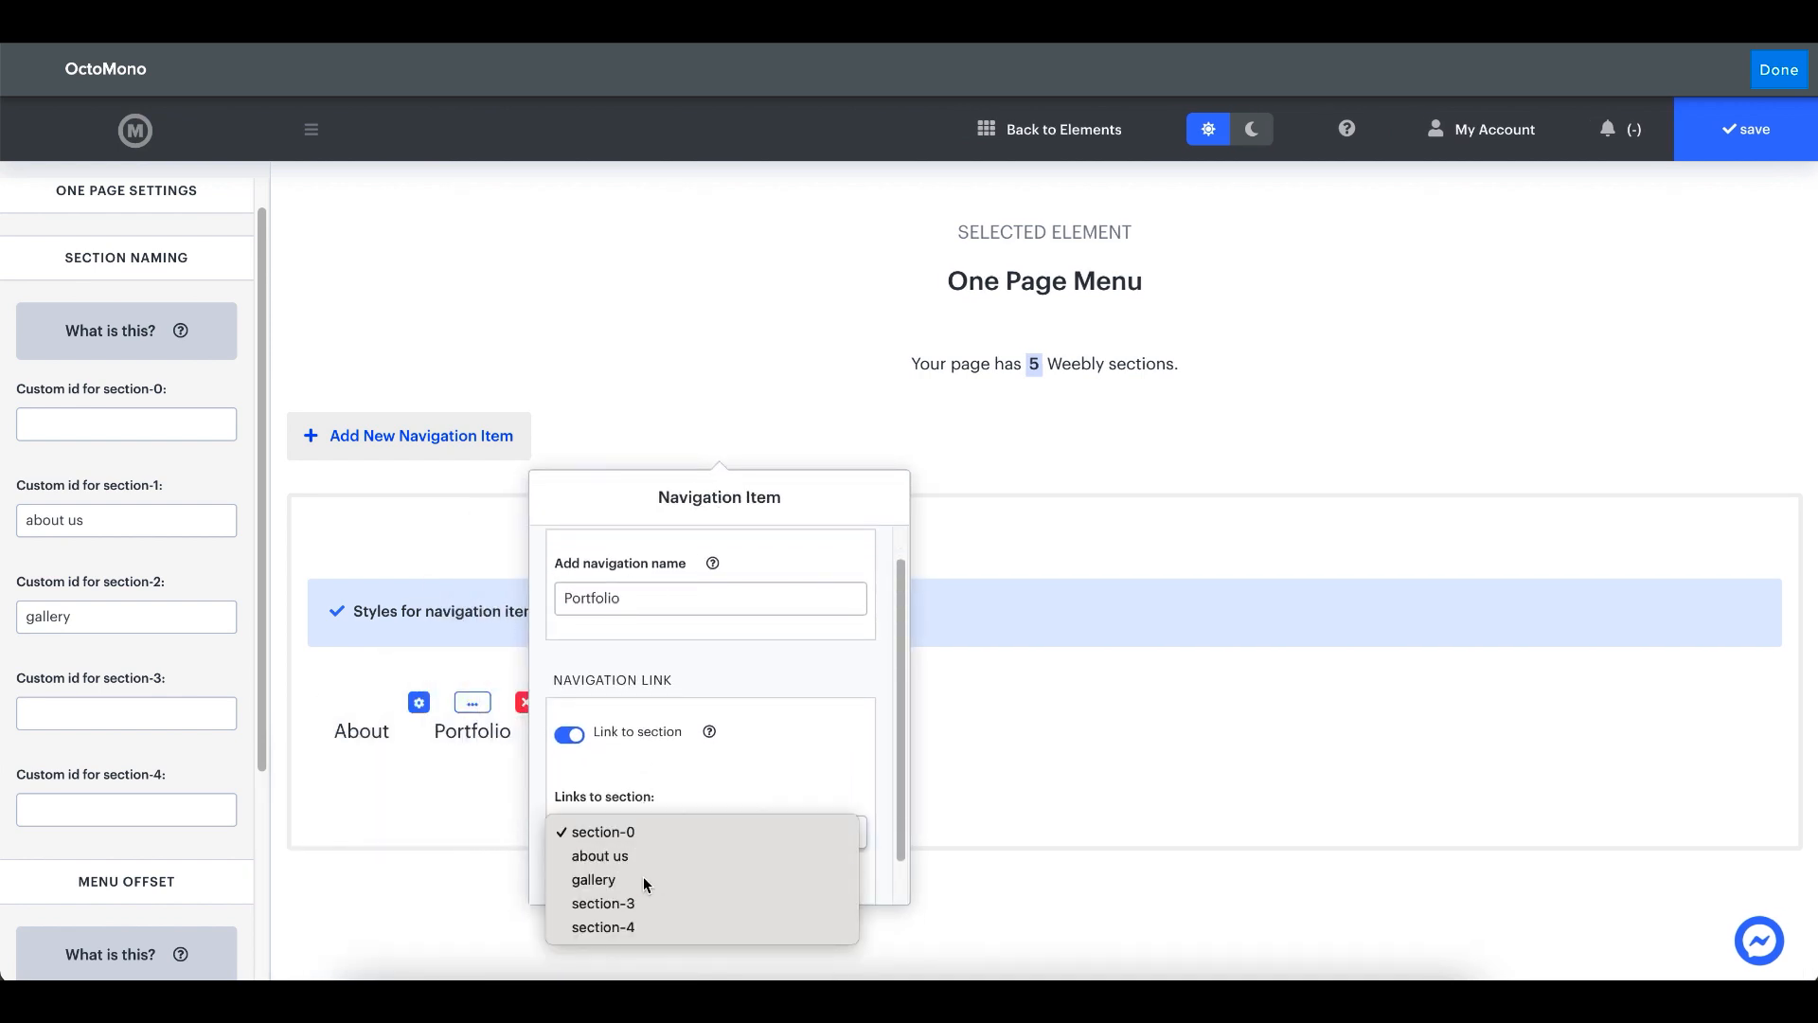
left_click(445, 822)
- Link the About navigation item to the "about us" section
left_click(311, 703)
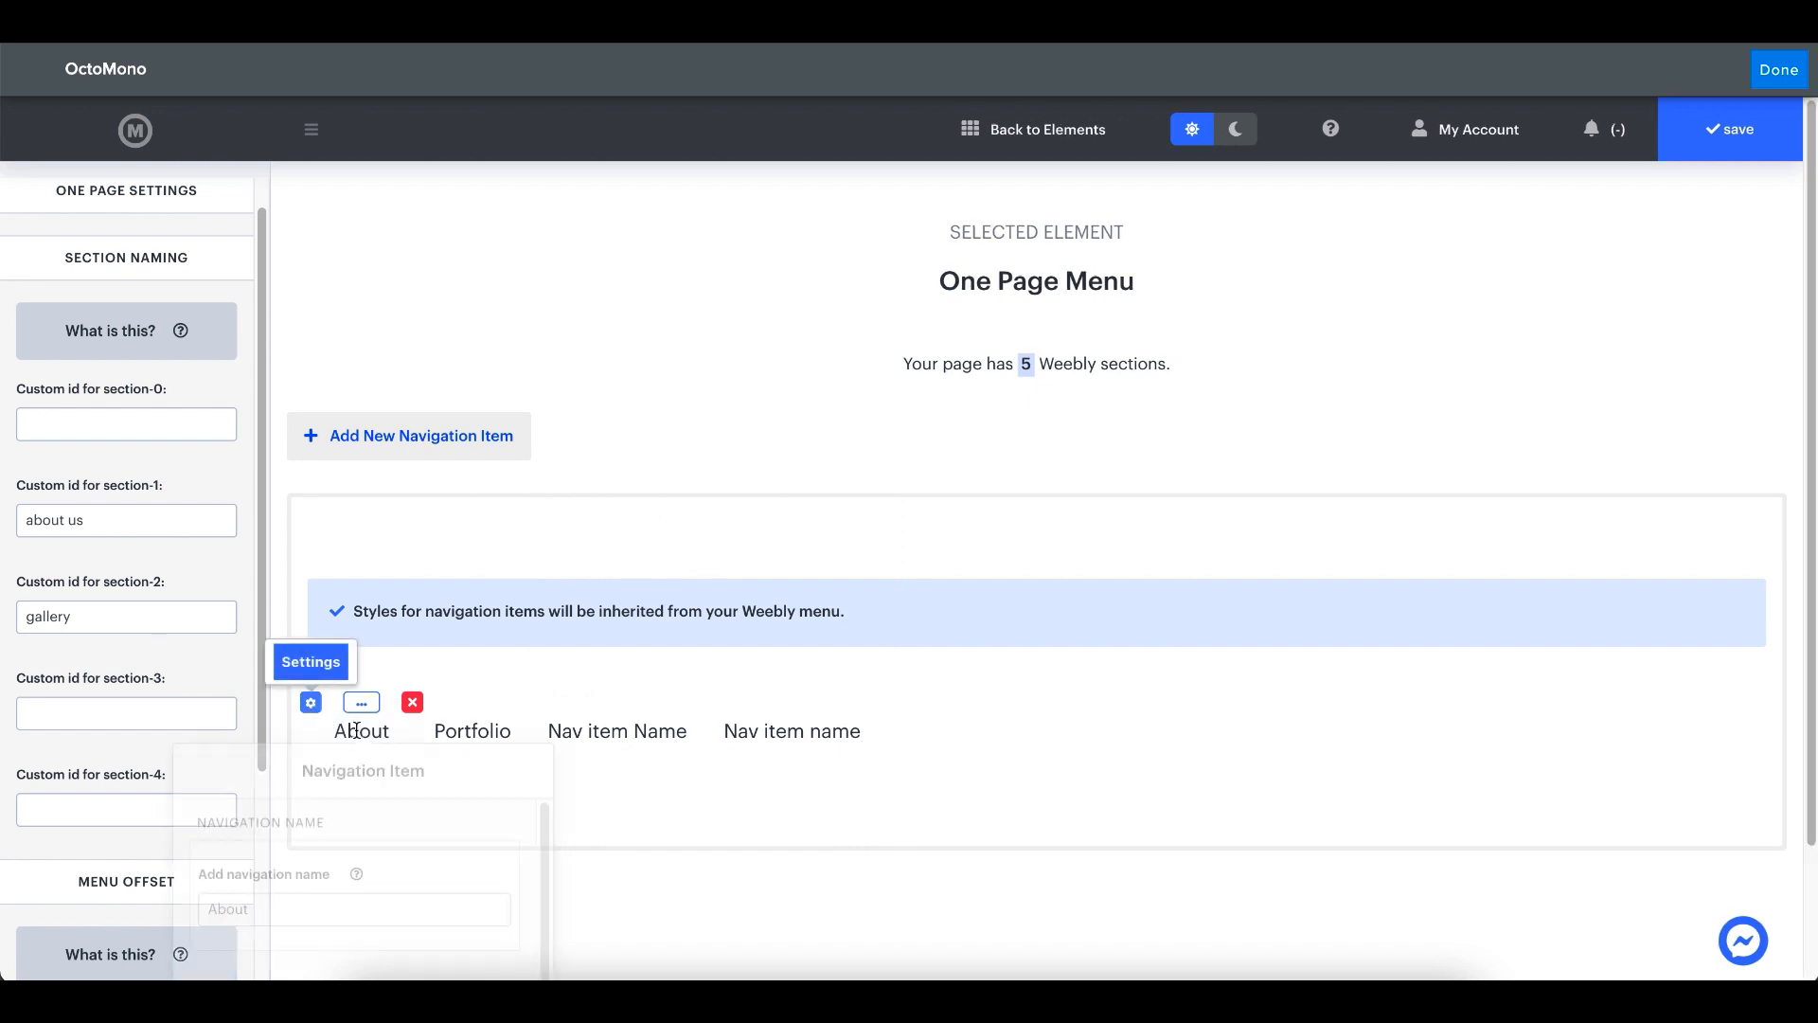
scroll(687, 763, "down", 1)
left_click(681, 790)
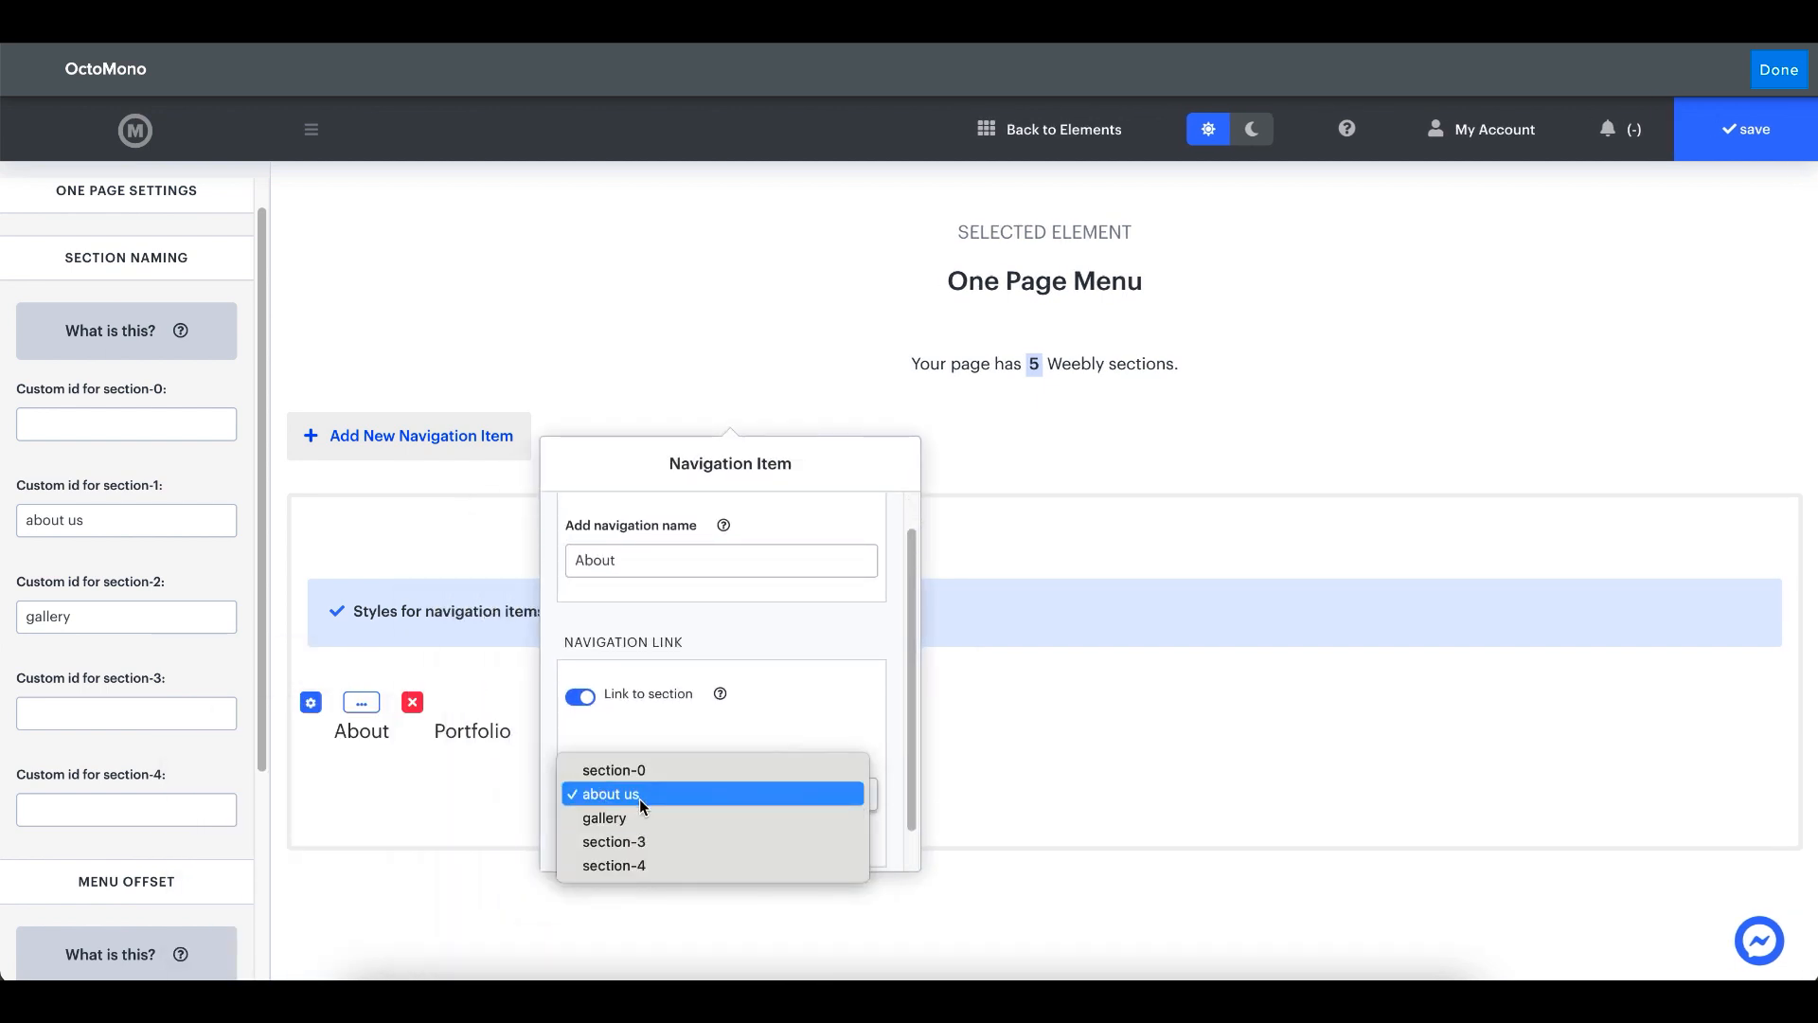
left_click(639, 798)
left_click(447, 802)
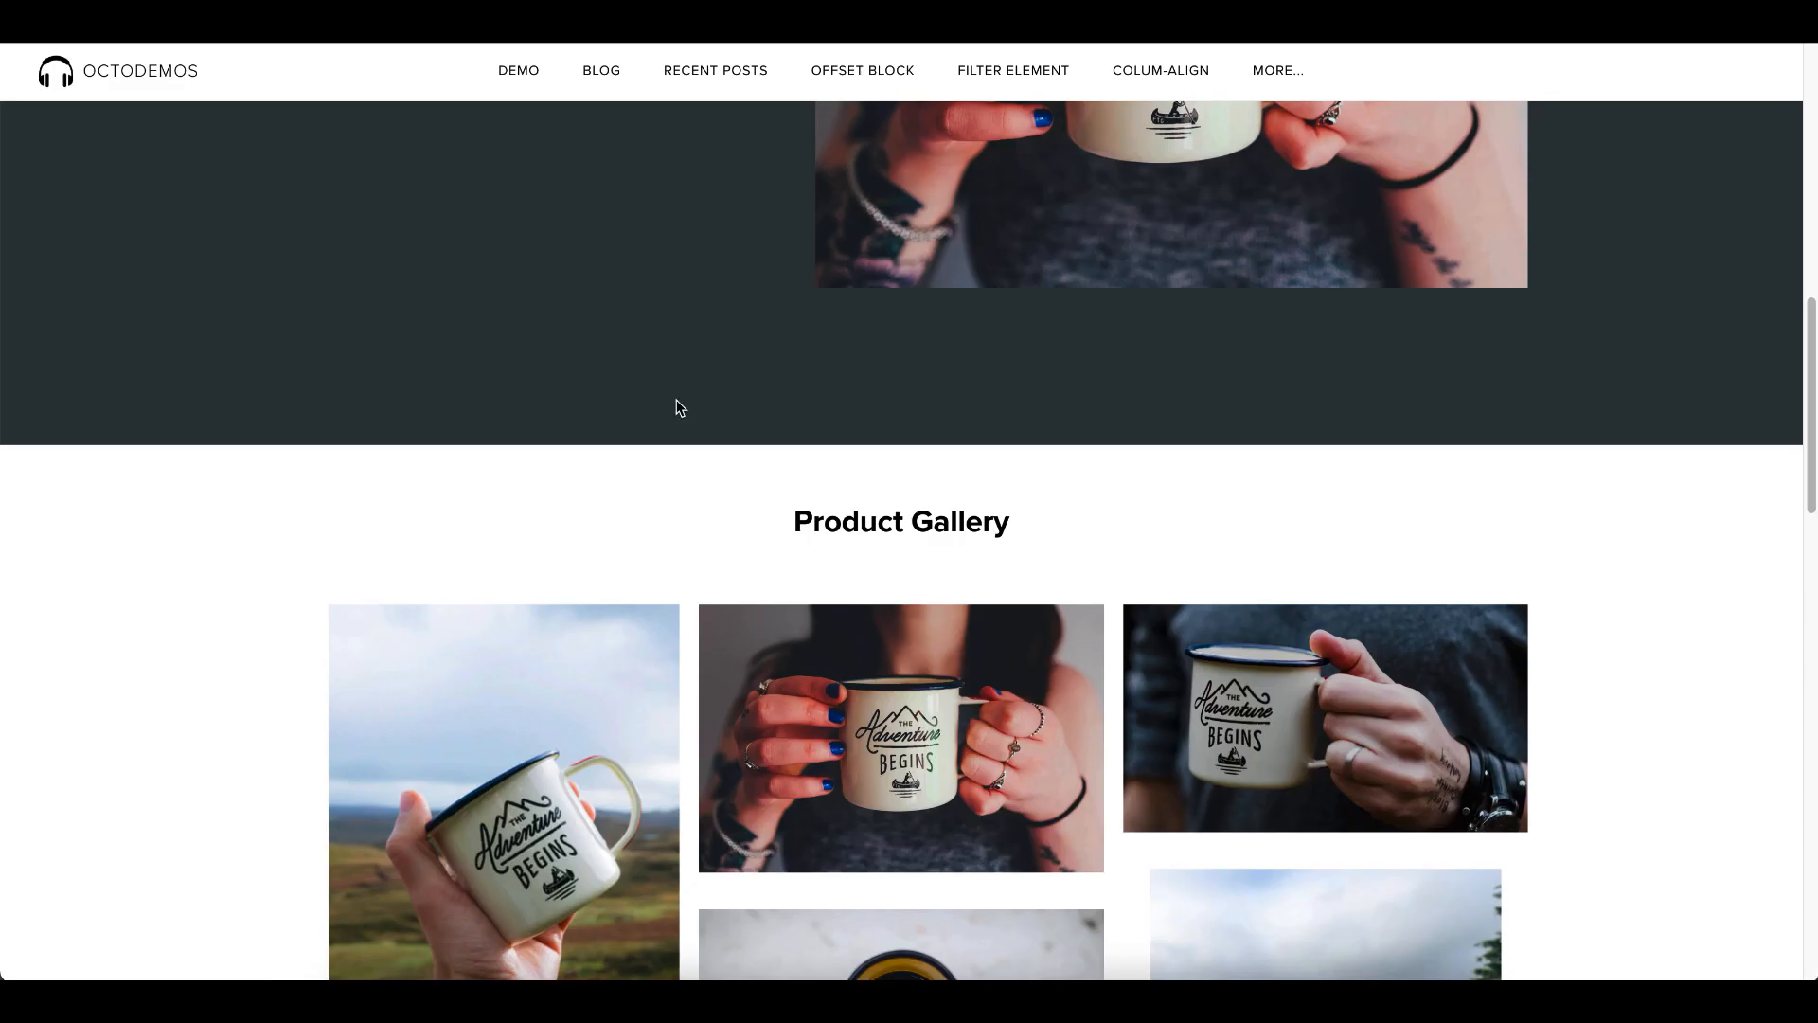
- Set the custom id for section-3 to "contact section"
scroll(690, 498, "down", 10)
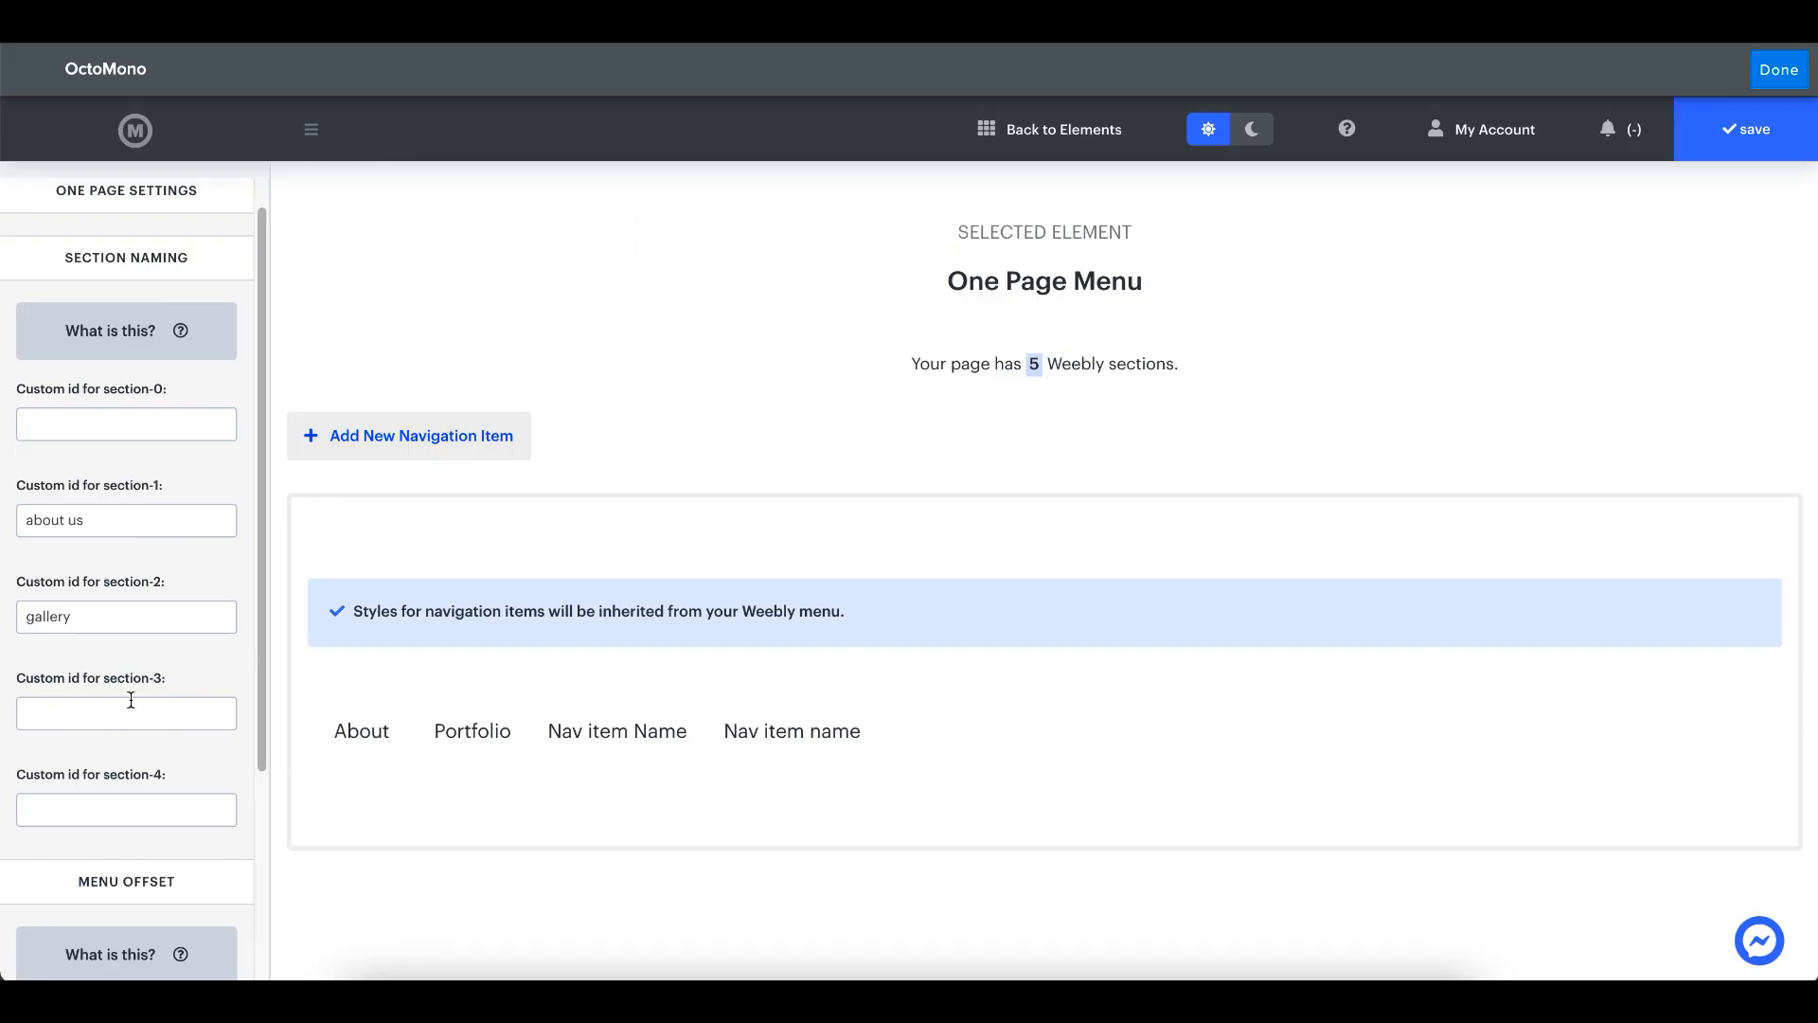
left_click(130, 700)
type("contact section")
- Name the third navigation item "CONTACT" in capital letters
left_click(532, 702)
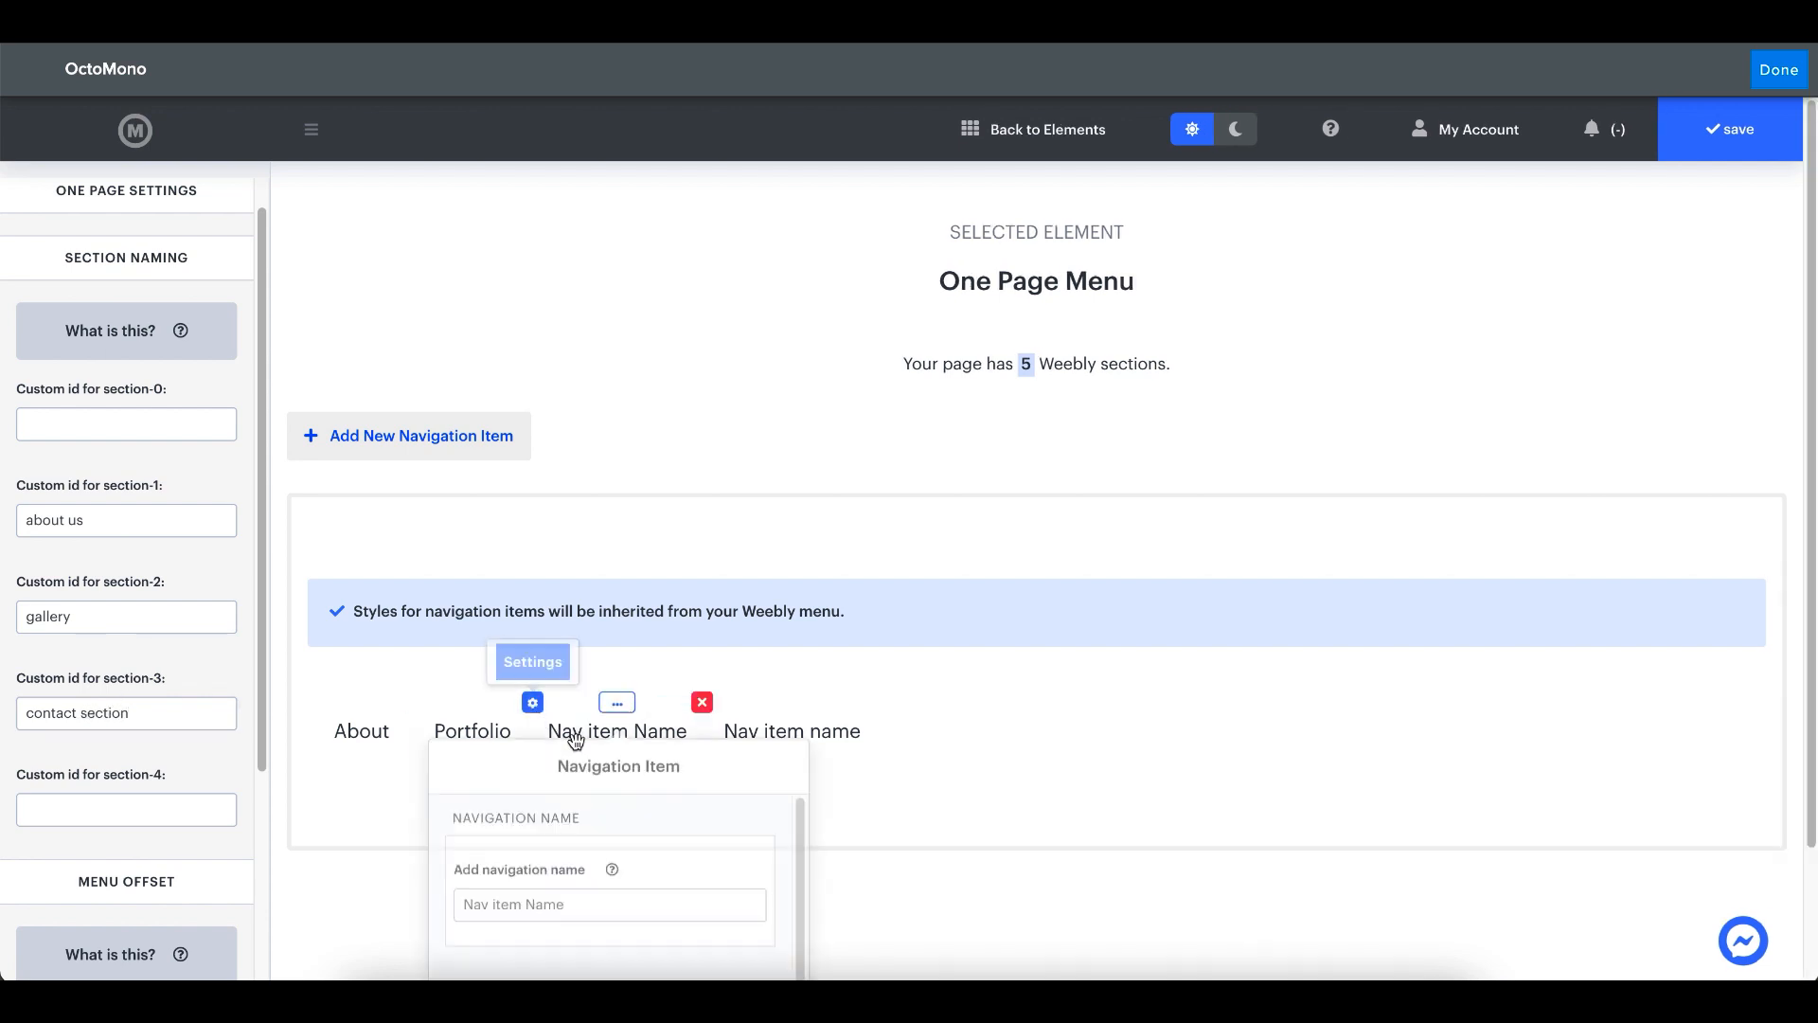
triple_click(694, 633)
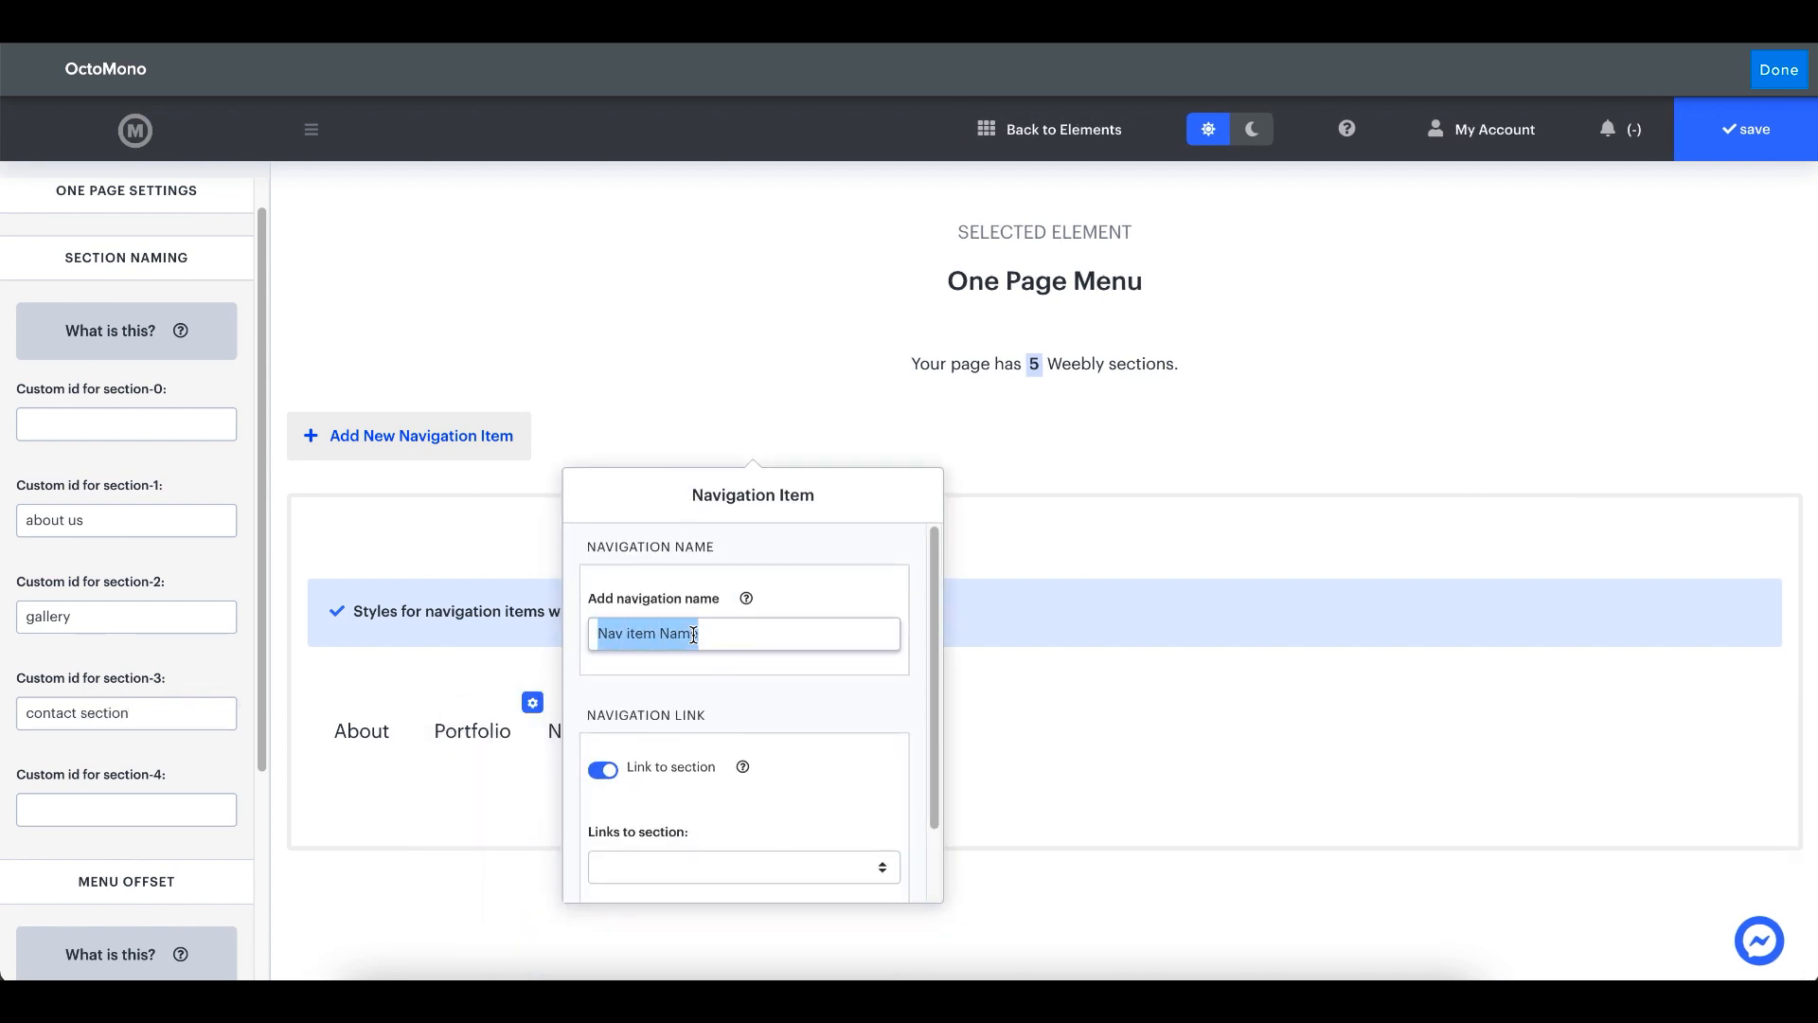
type("conta")
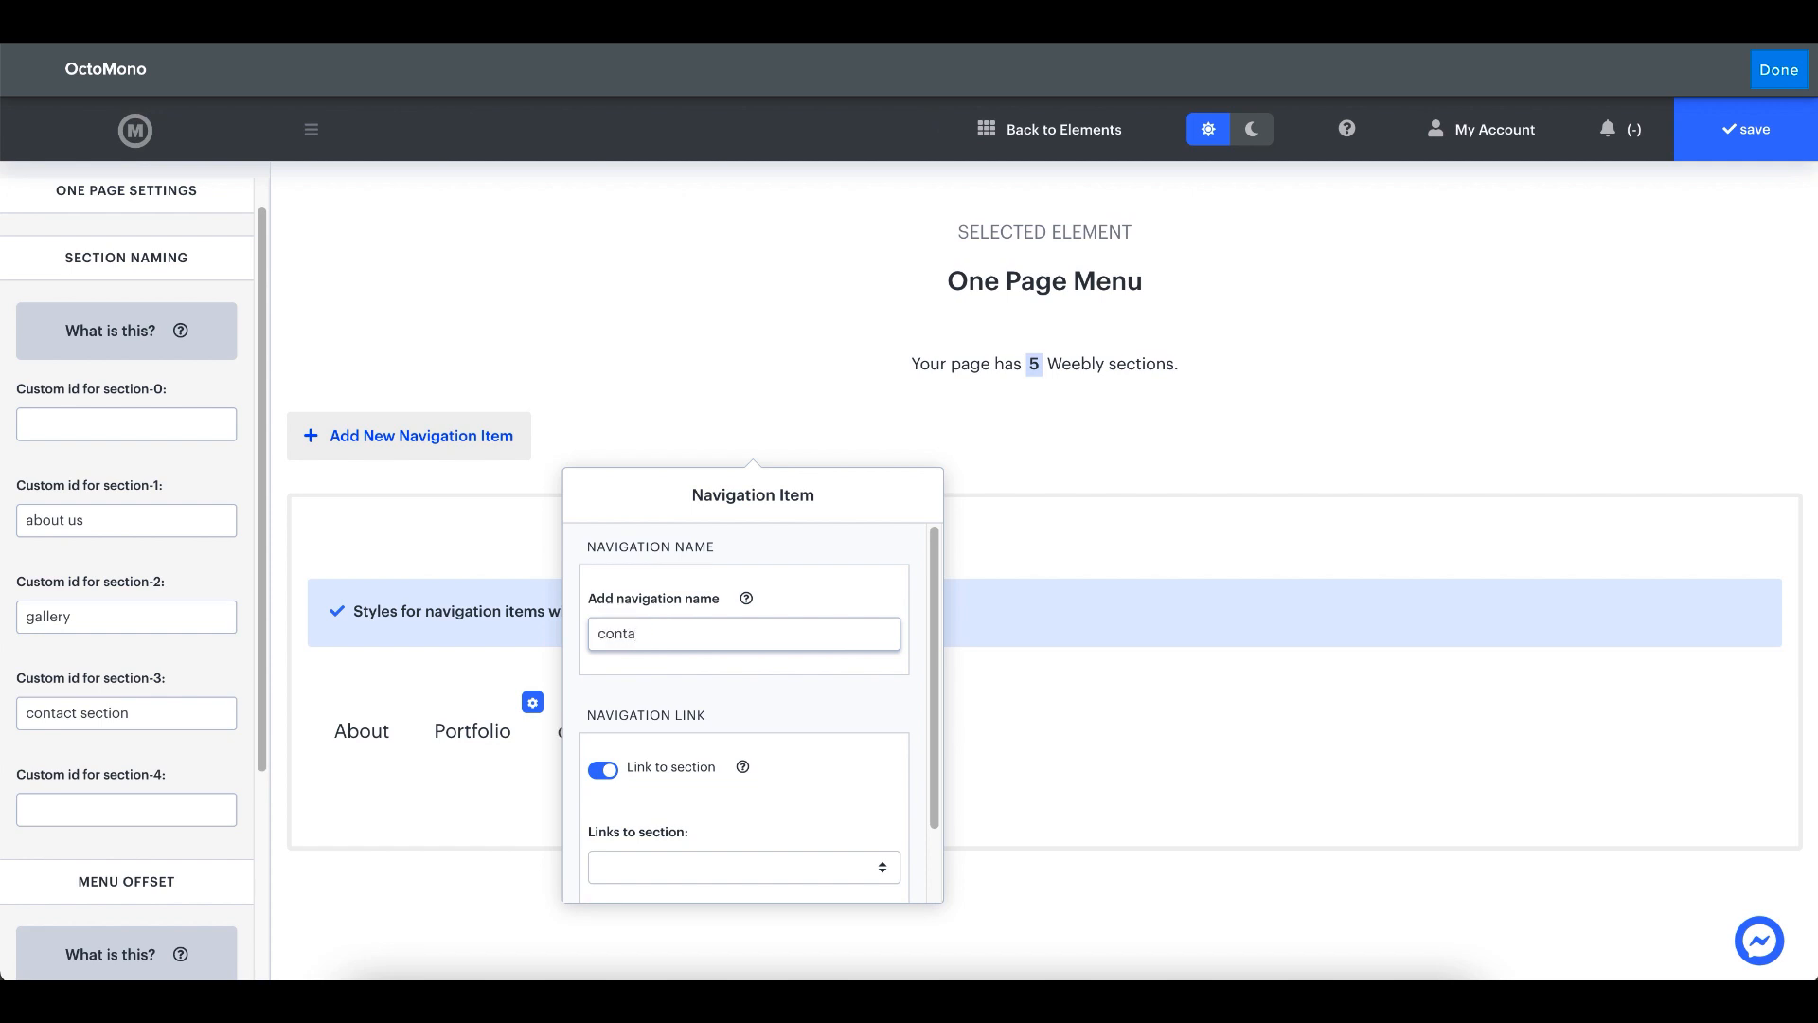
type("ct")
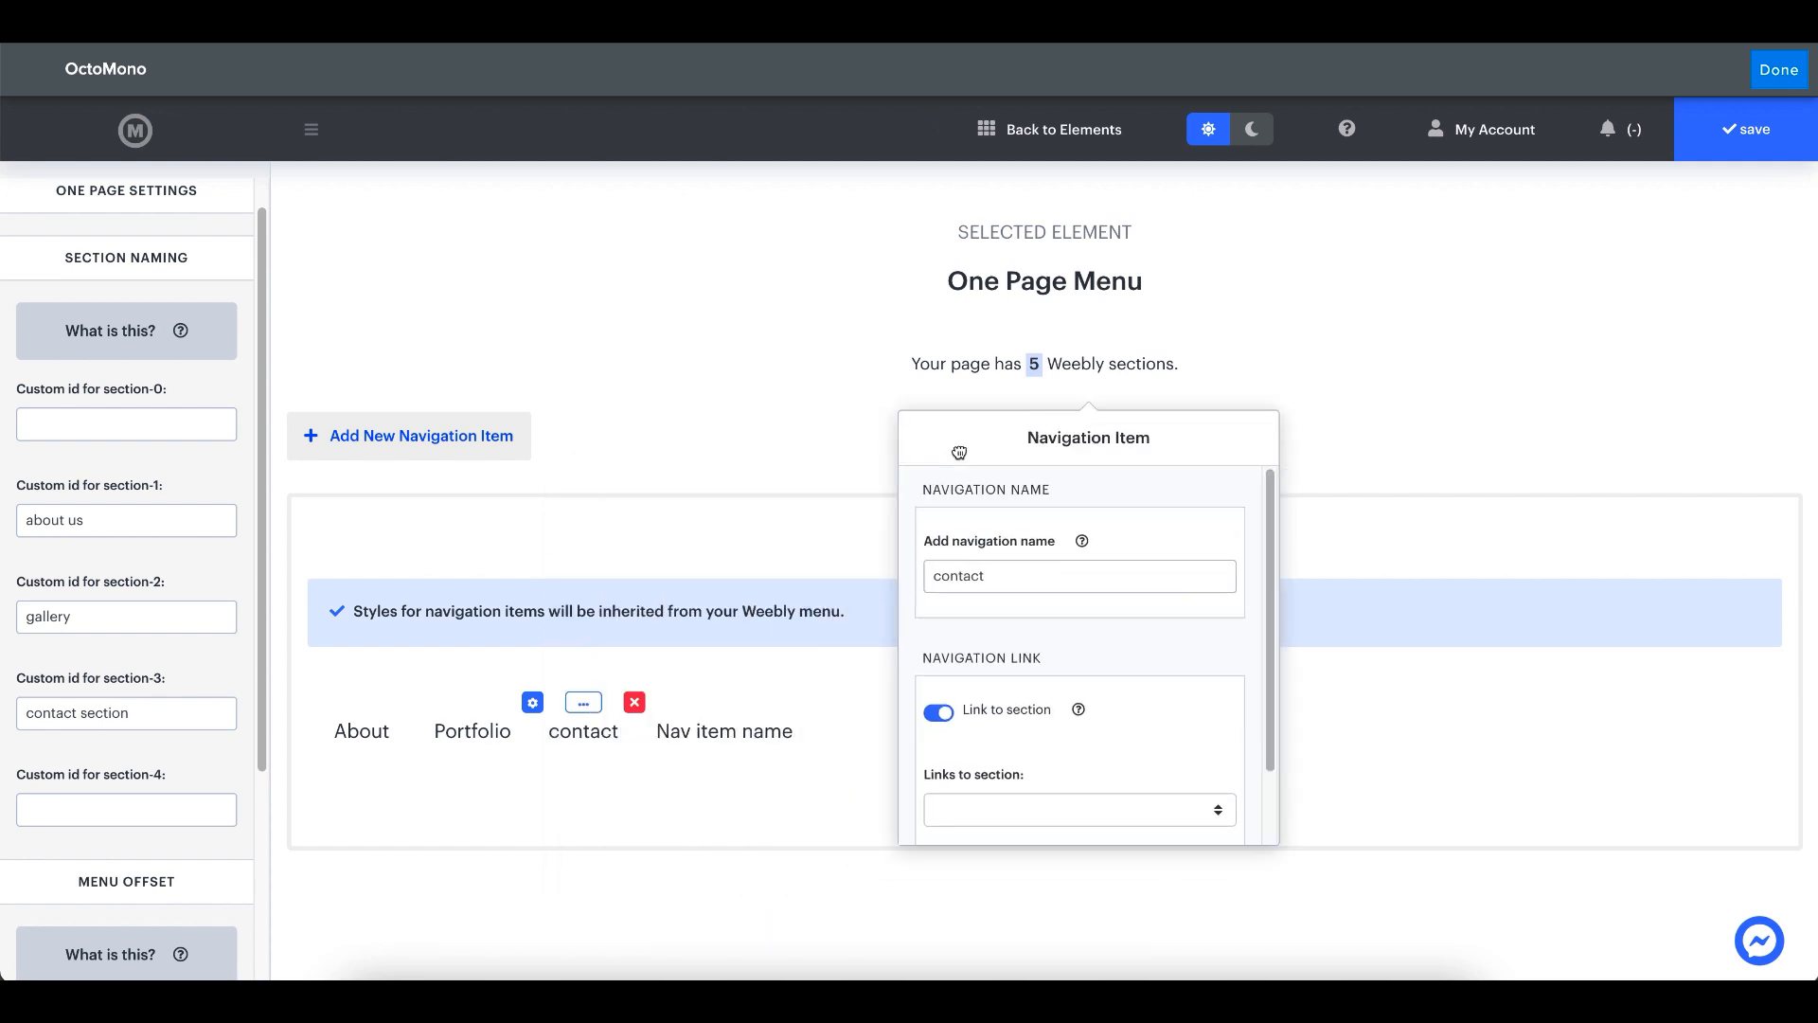
double_click(1001, 580)
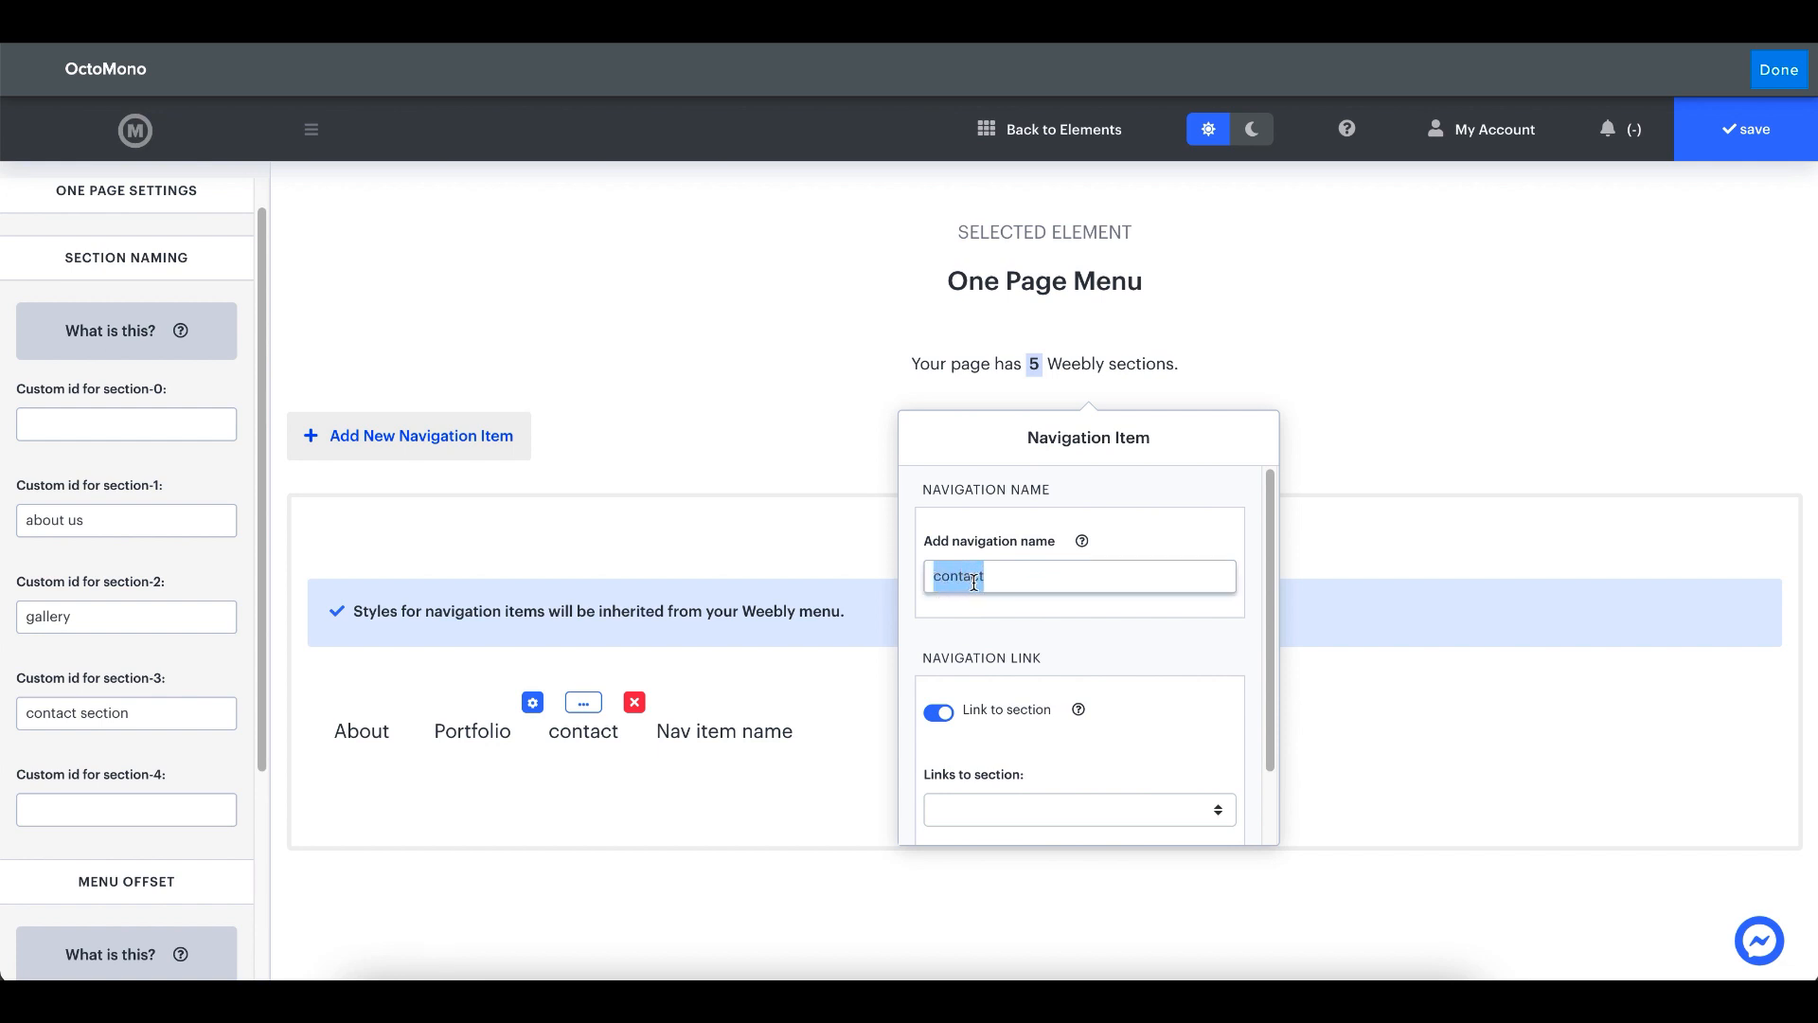
mouse_move(507, 757)
type("CONTACT")
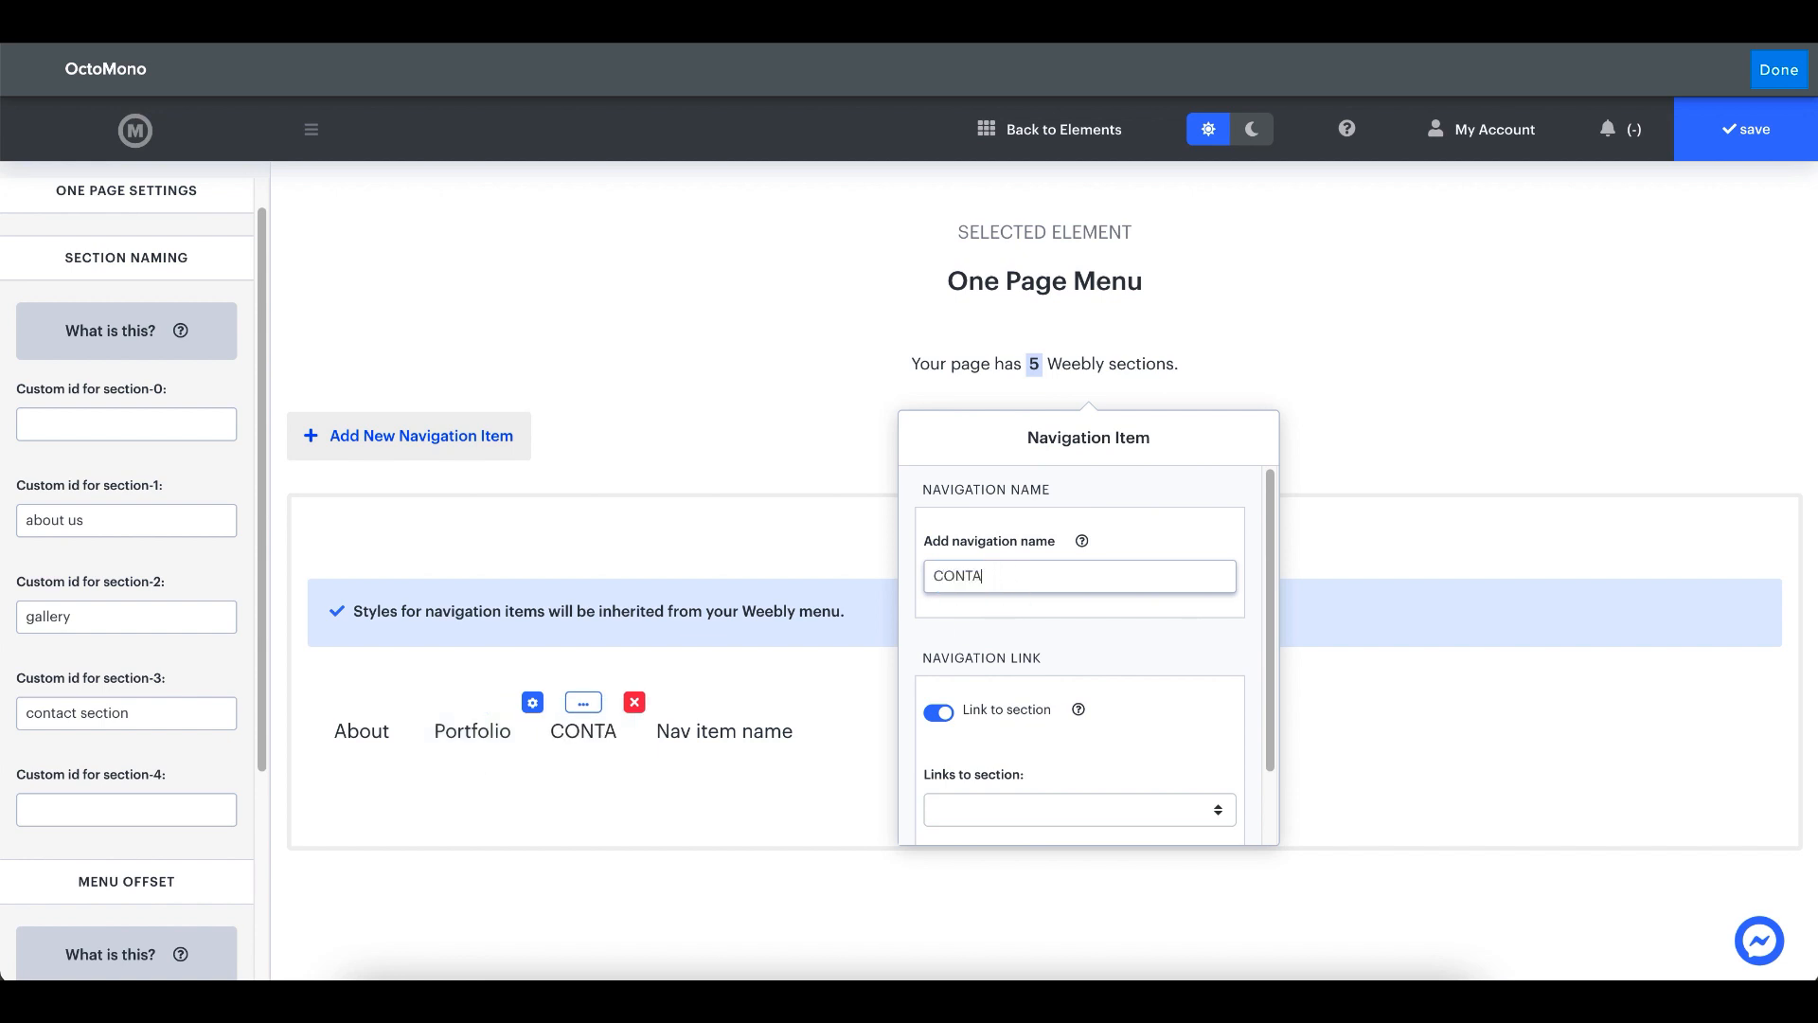
left_click(727, 788)
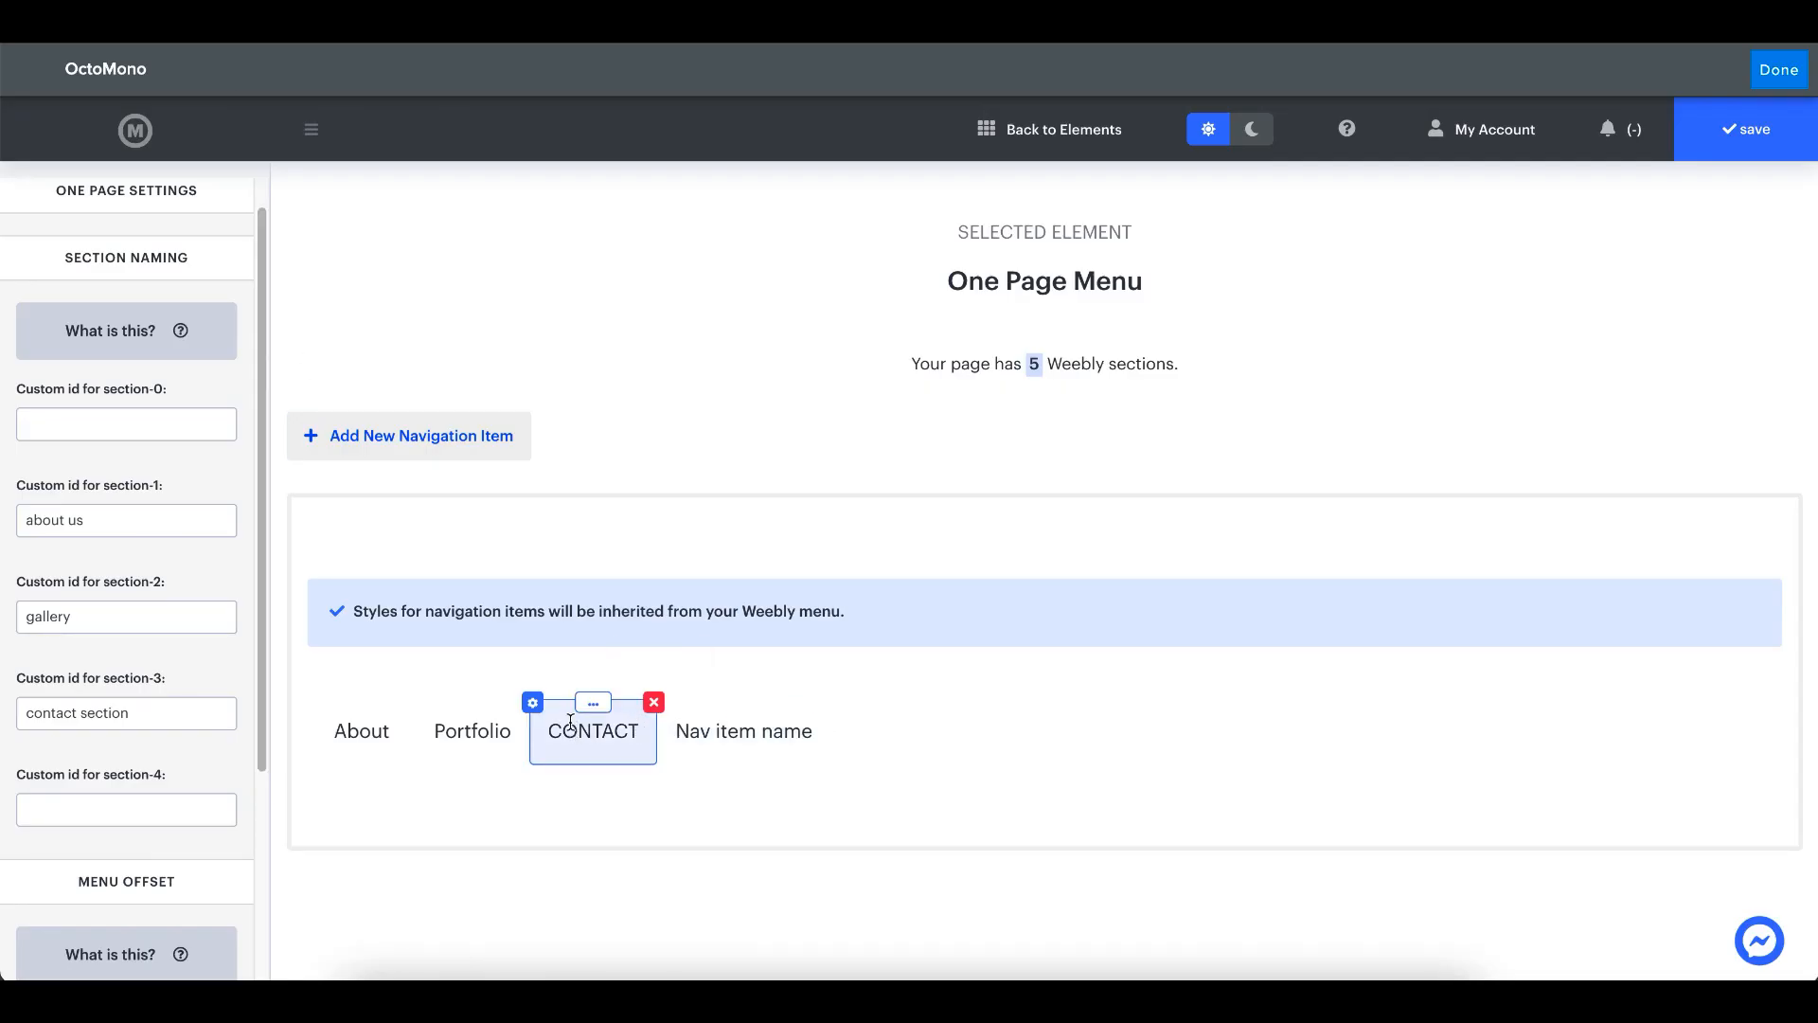
- Link the CONTACT navigation item to the "contact section" section
left_click(532, 701)
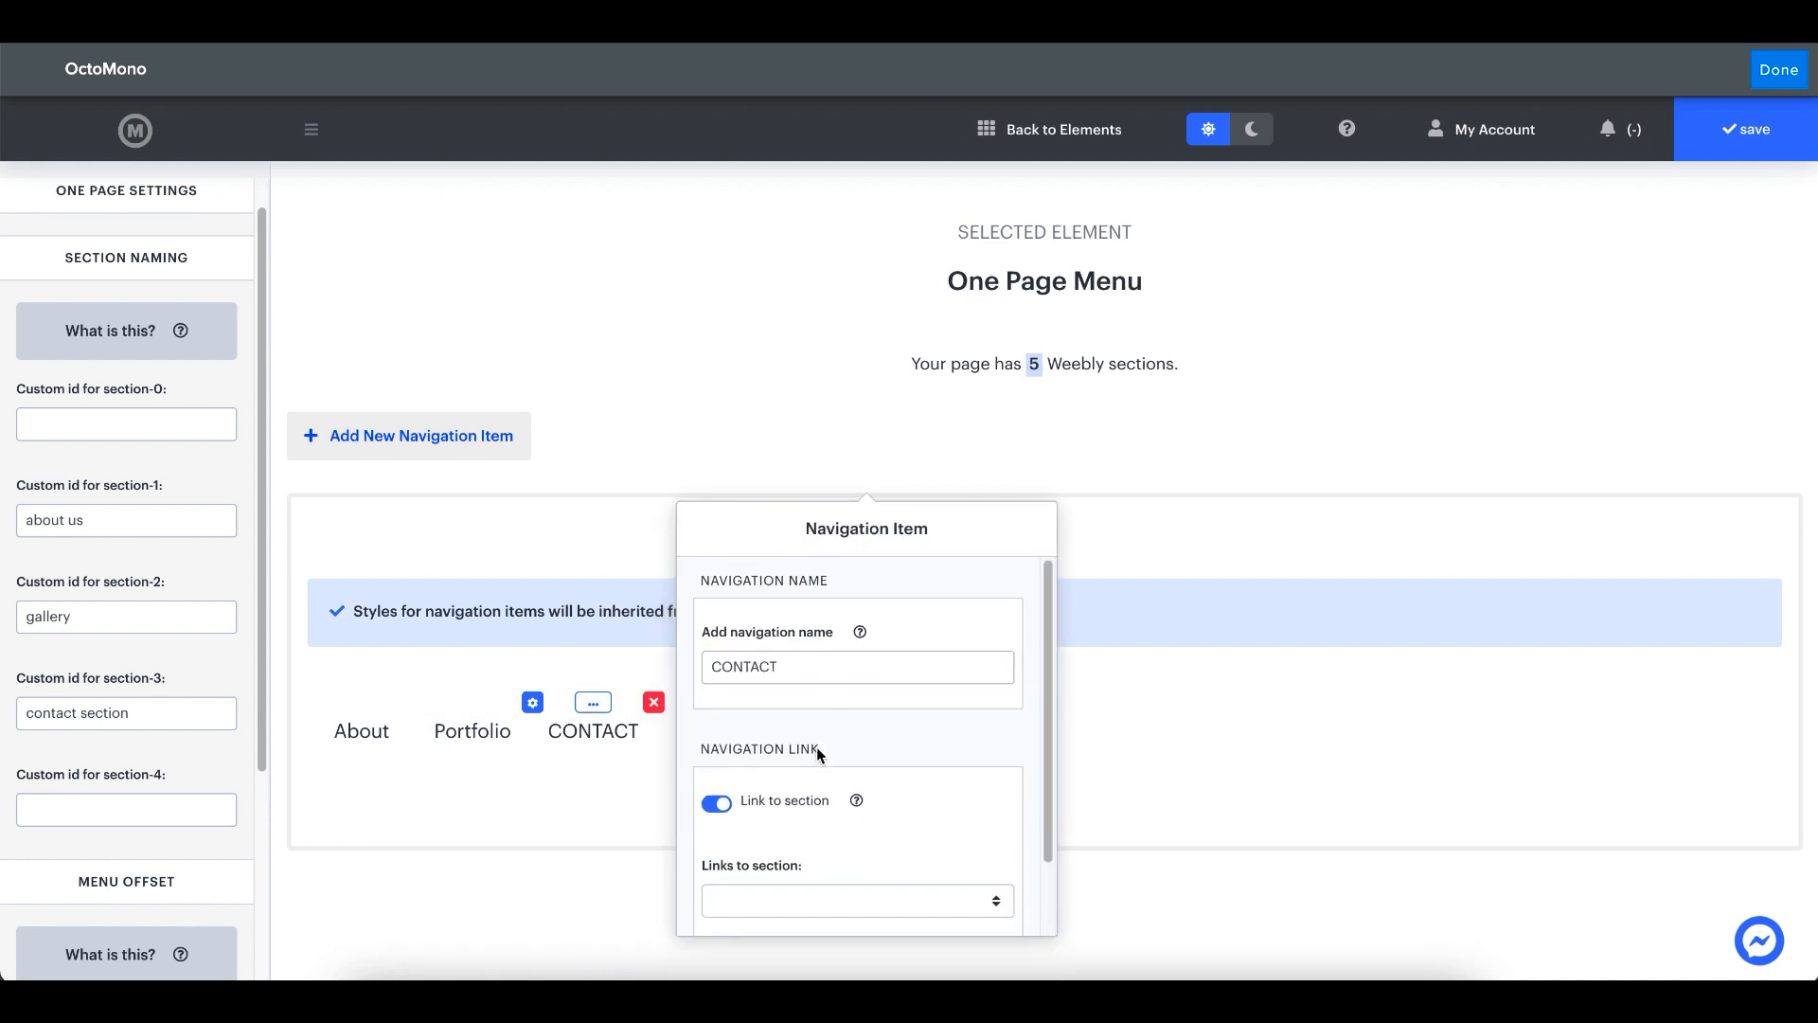
scroll(816, 775, "down", 2)
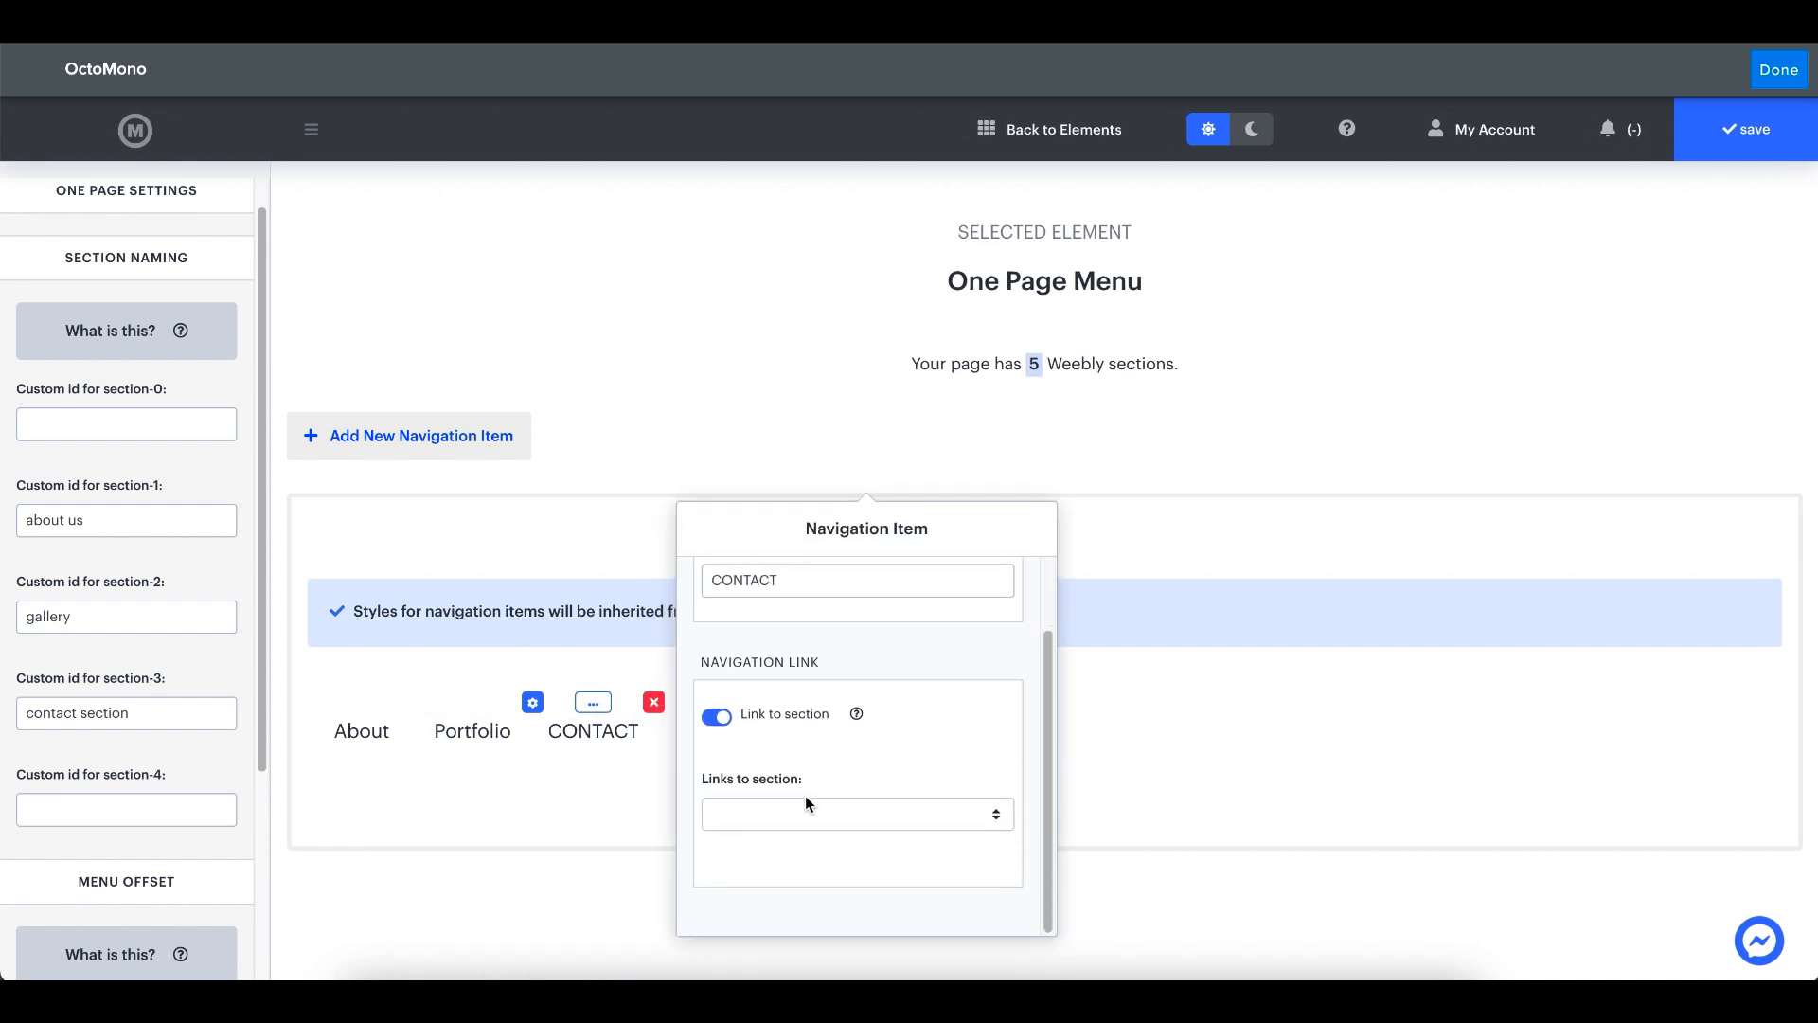
left_click(806, 806)
left_click(831, 889)
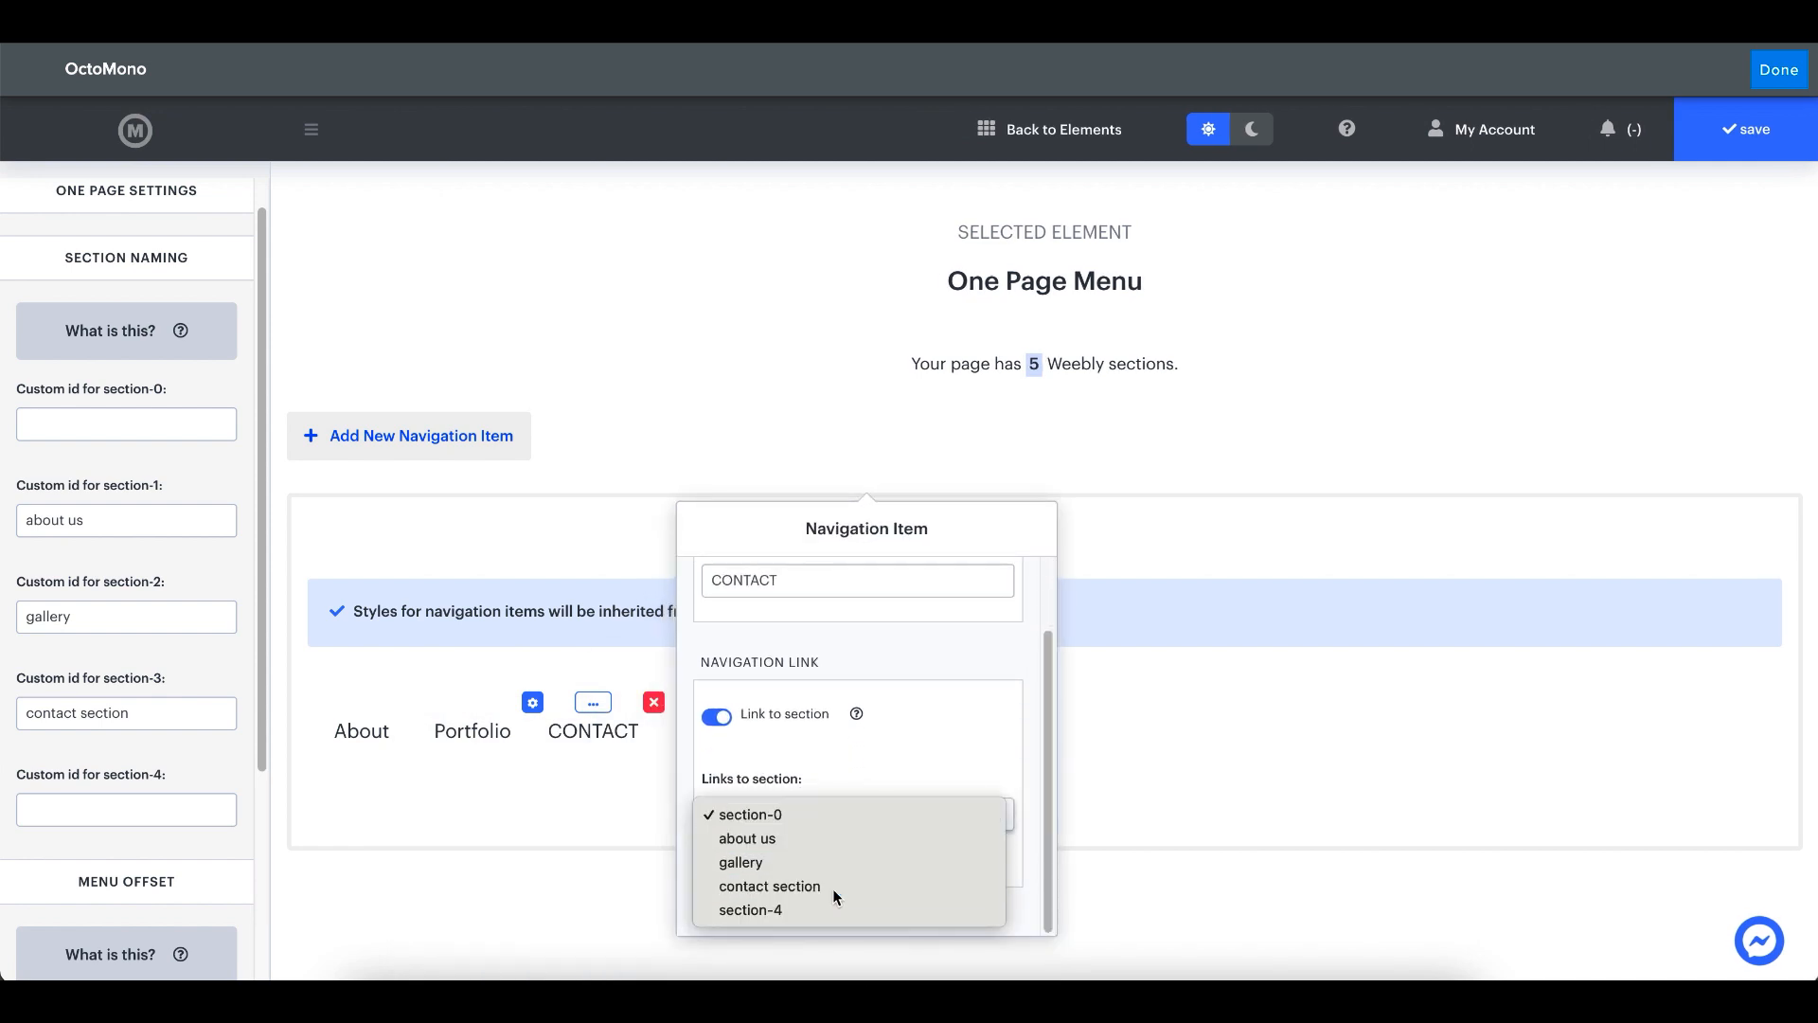
left_click(502, 821)
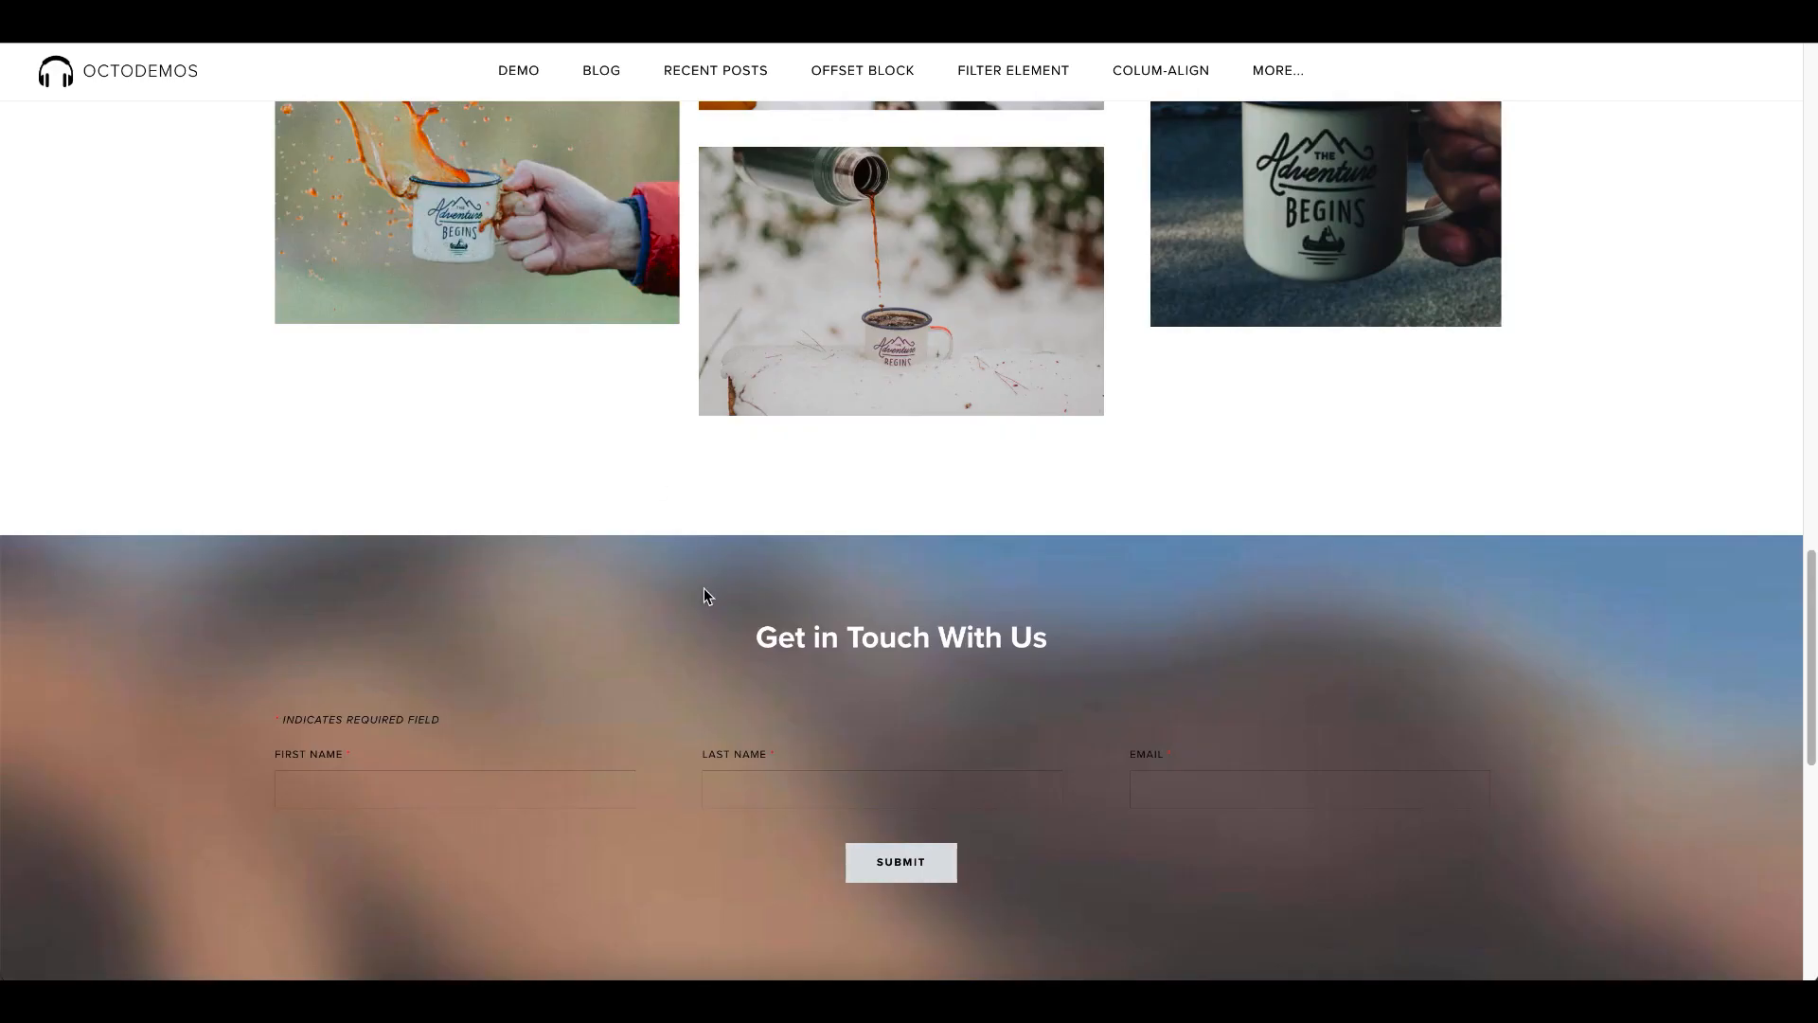
- Set the custom id for section-4 to "get started"
scroll(702, 587, "down", 7)
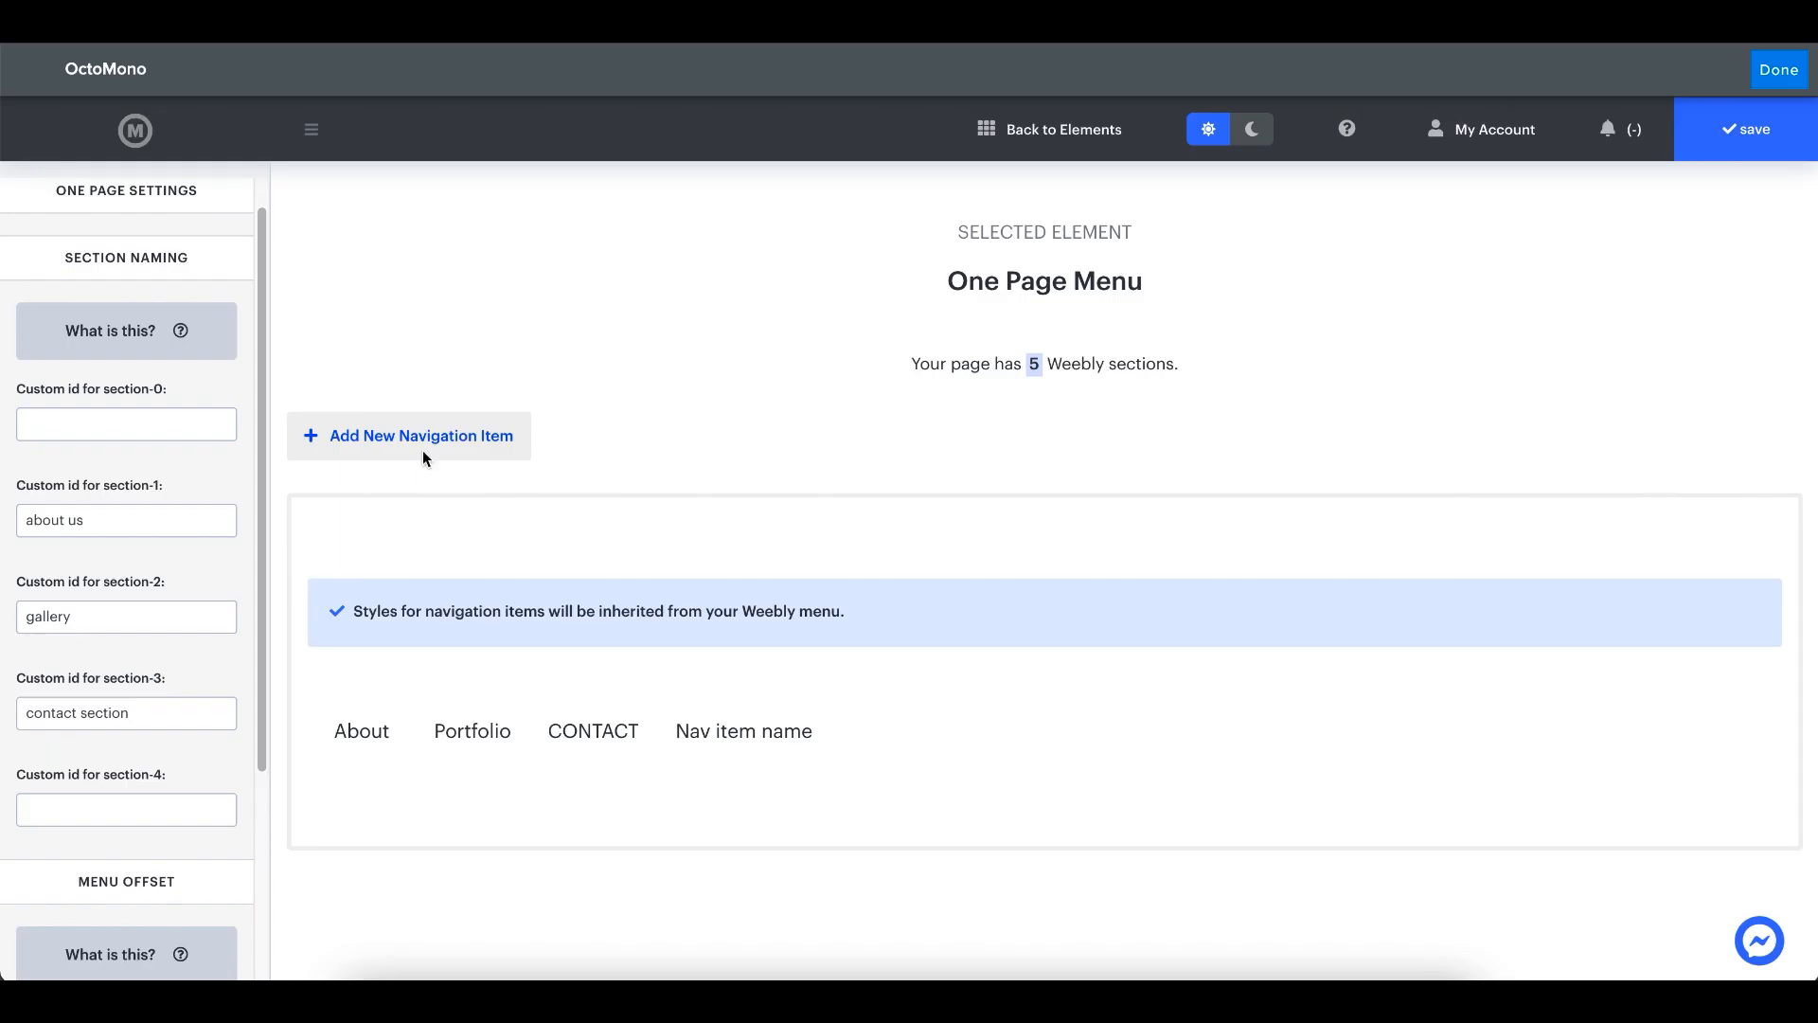
left_click(86, 812)
type("GET")
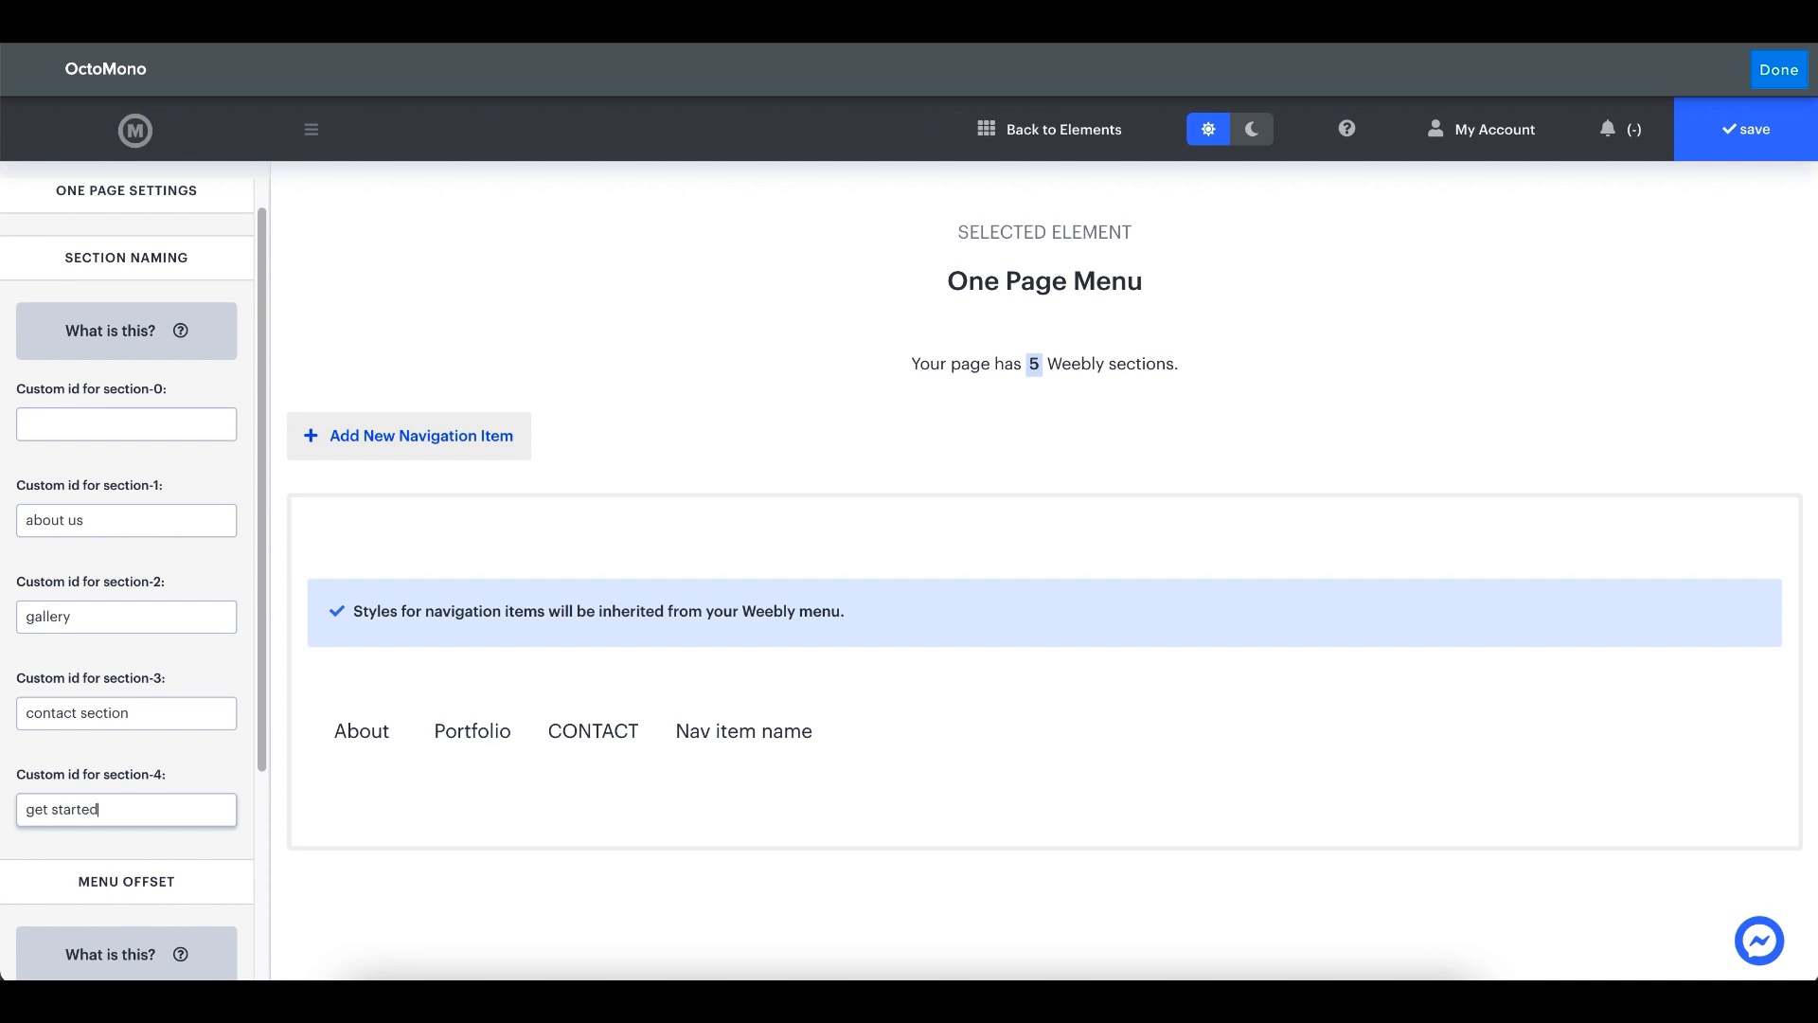
- Name the fourth navigation item "get started"
left_click(660, 702)
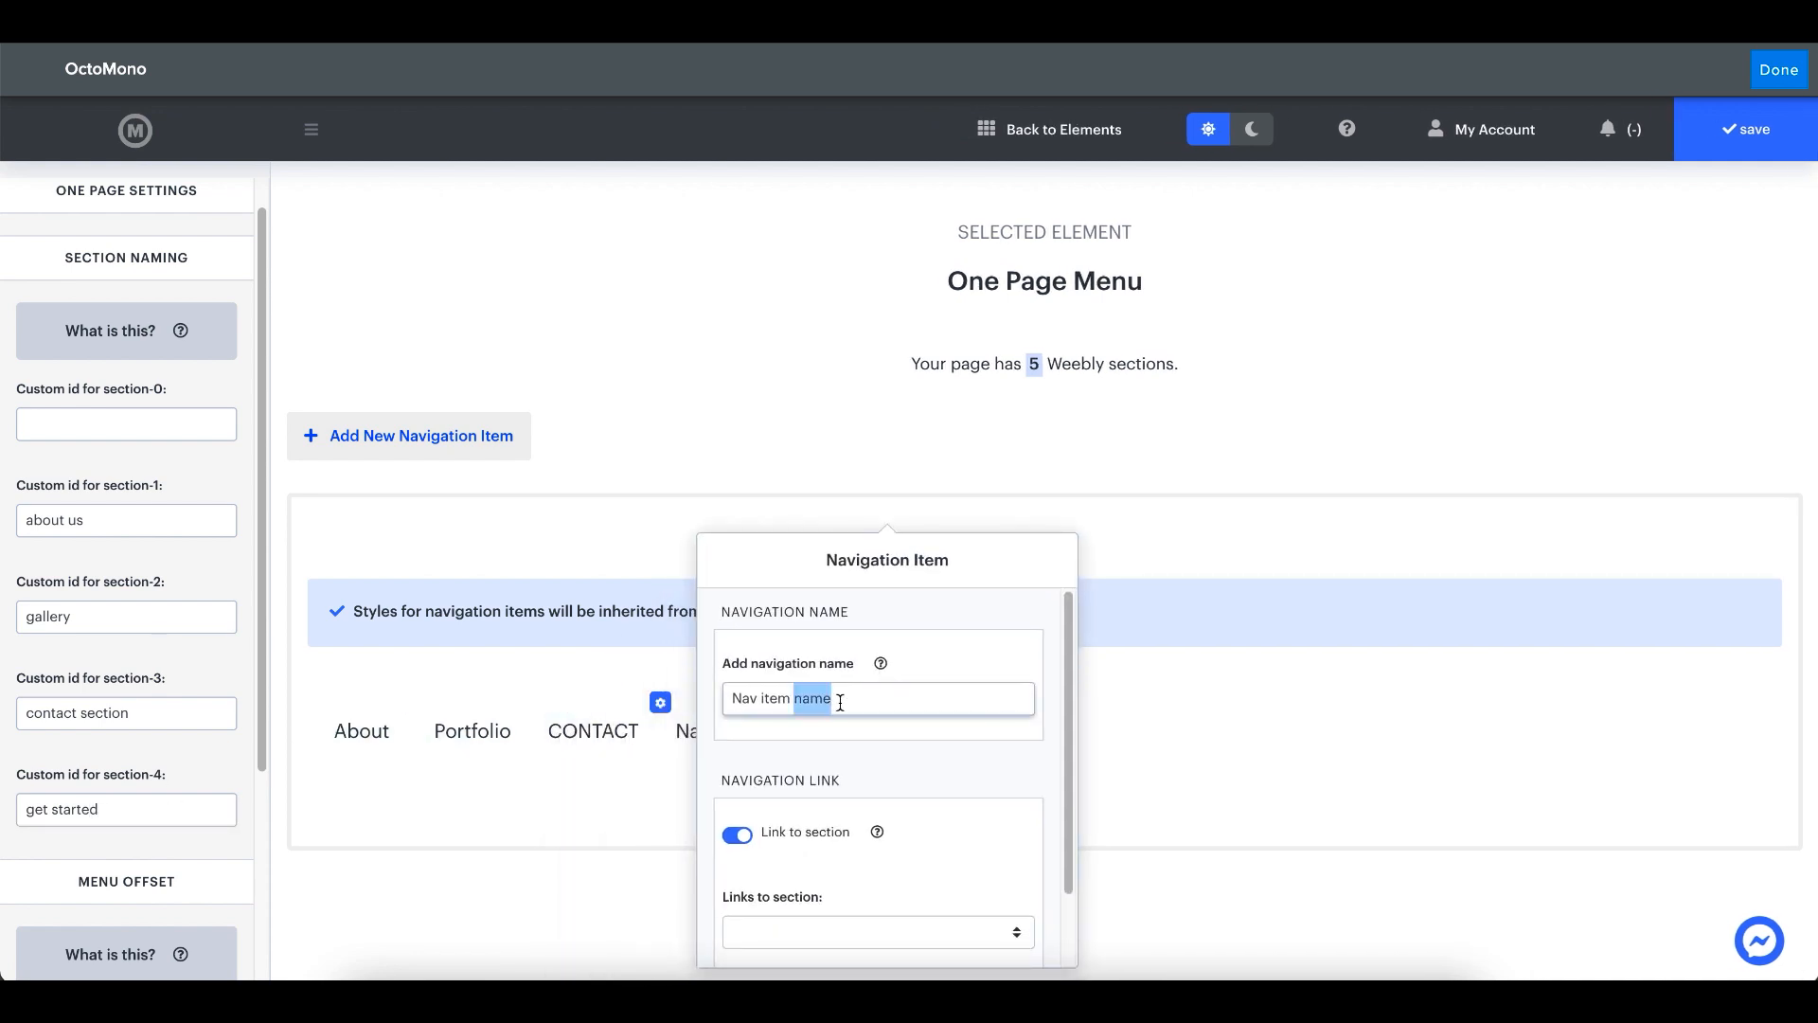
triple_click(839, 701)
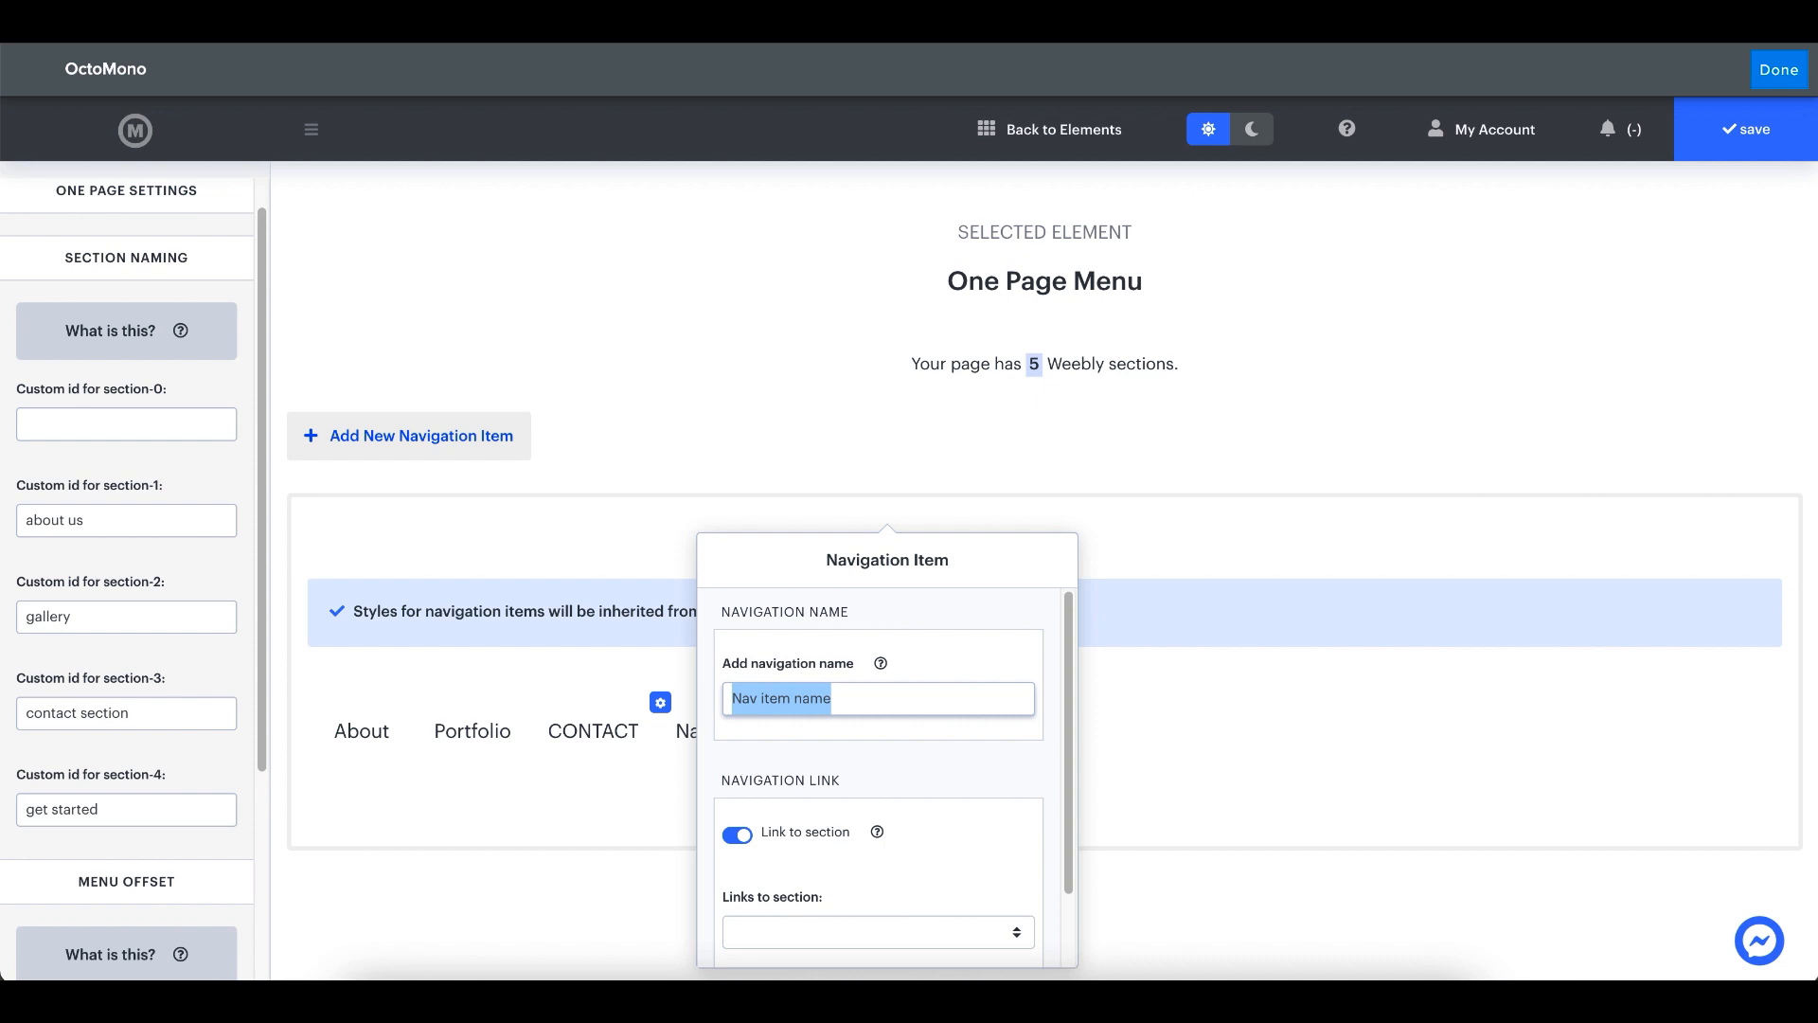
type("get start")
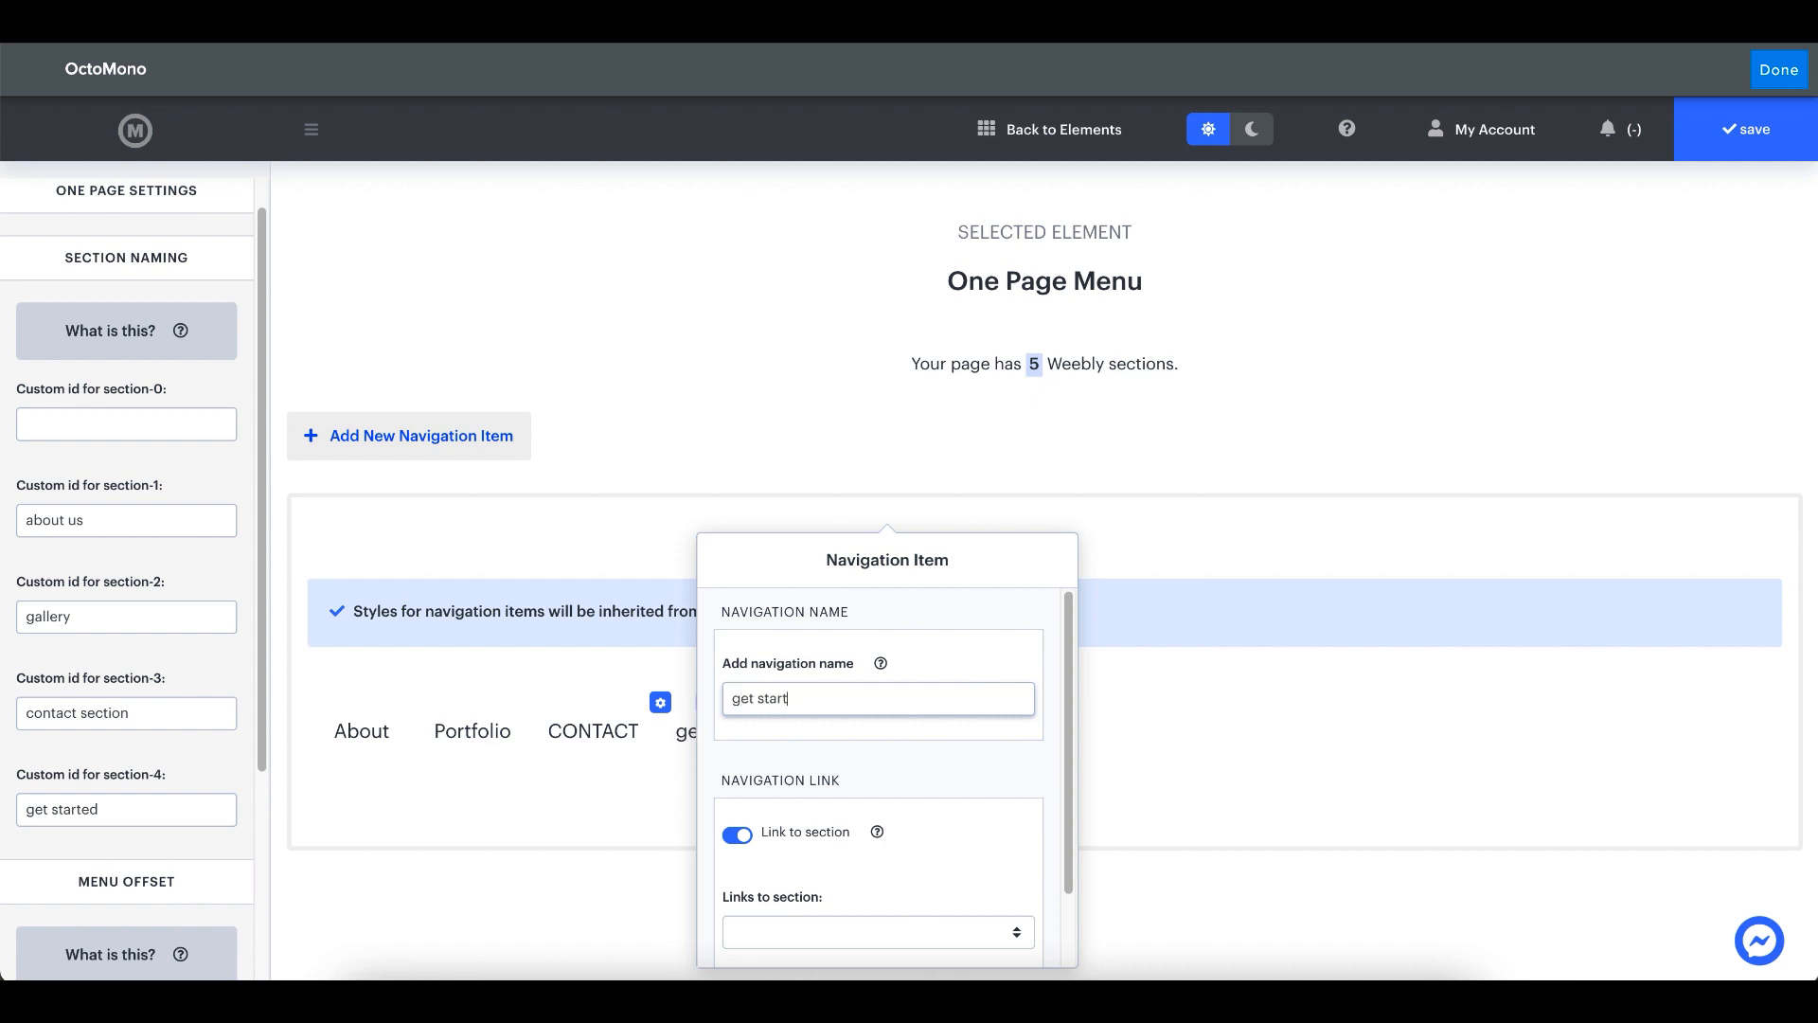
type("ed")
- Link the get started navigation item to the "get started" section and save the menu
left_click(842, 930)
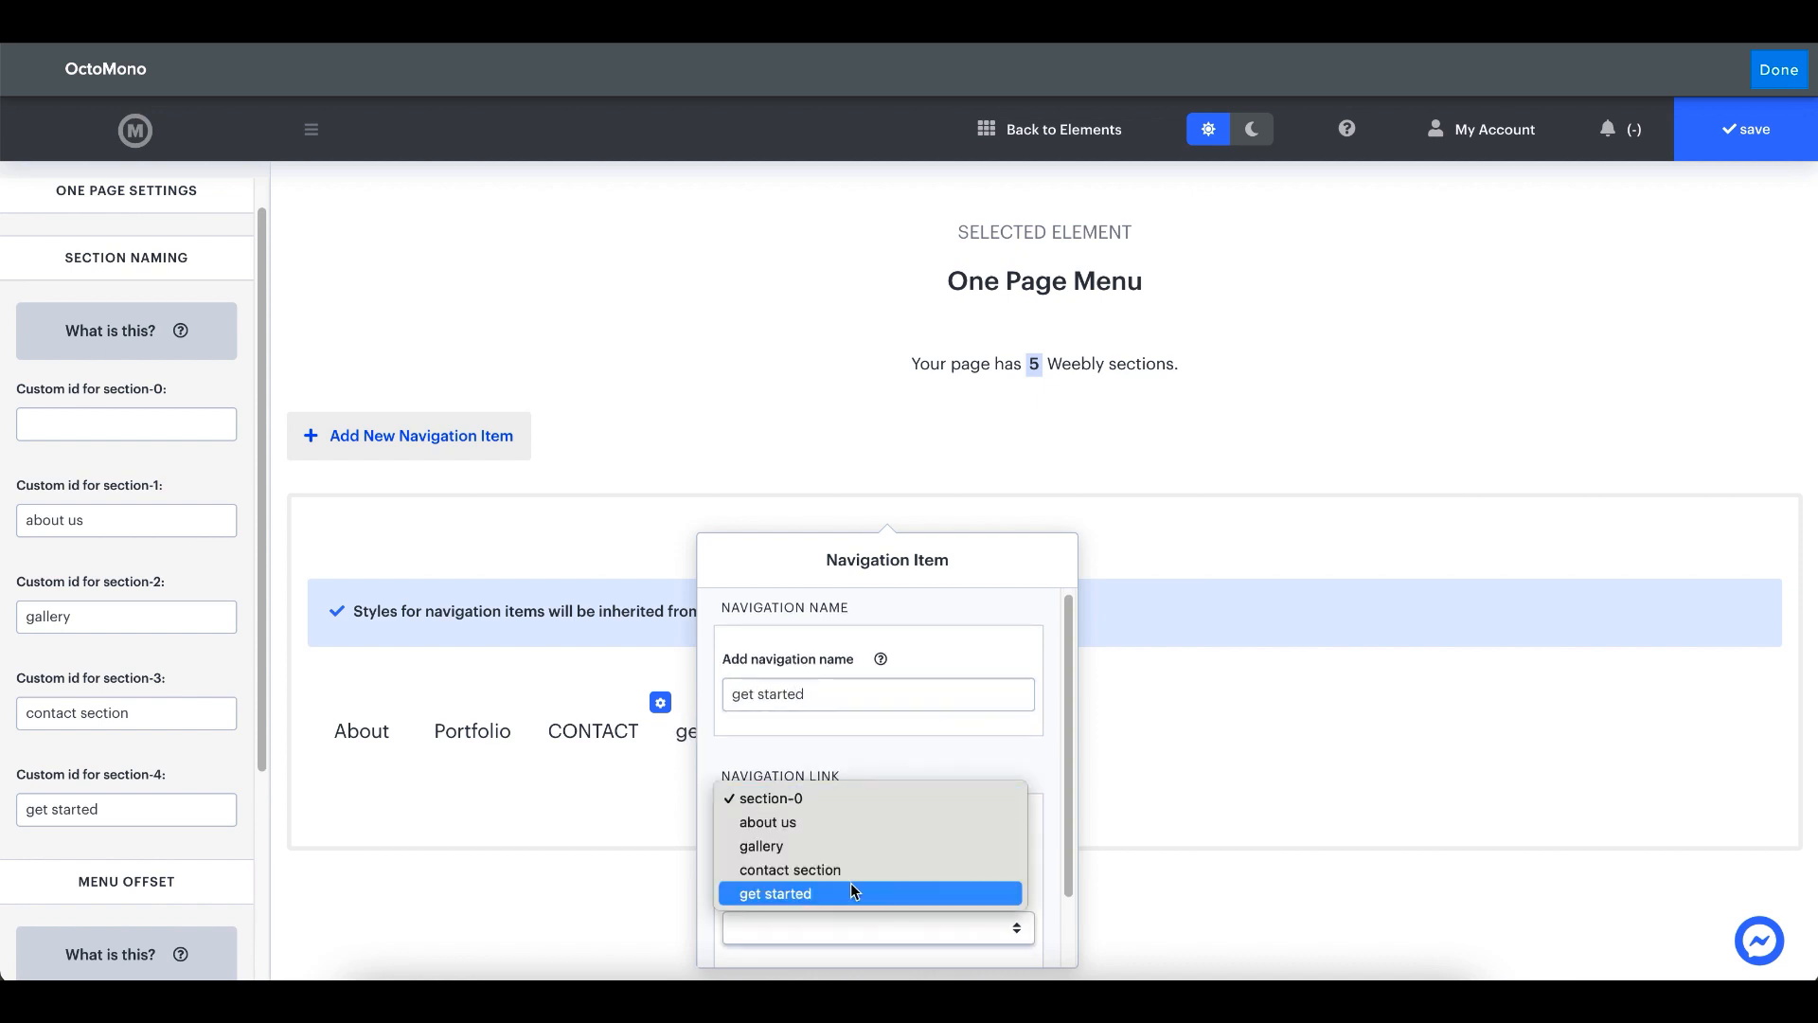
left_click(828, 893)
left_click(532, 812)
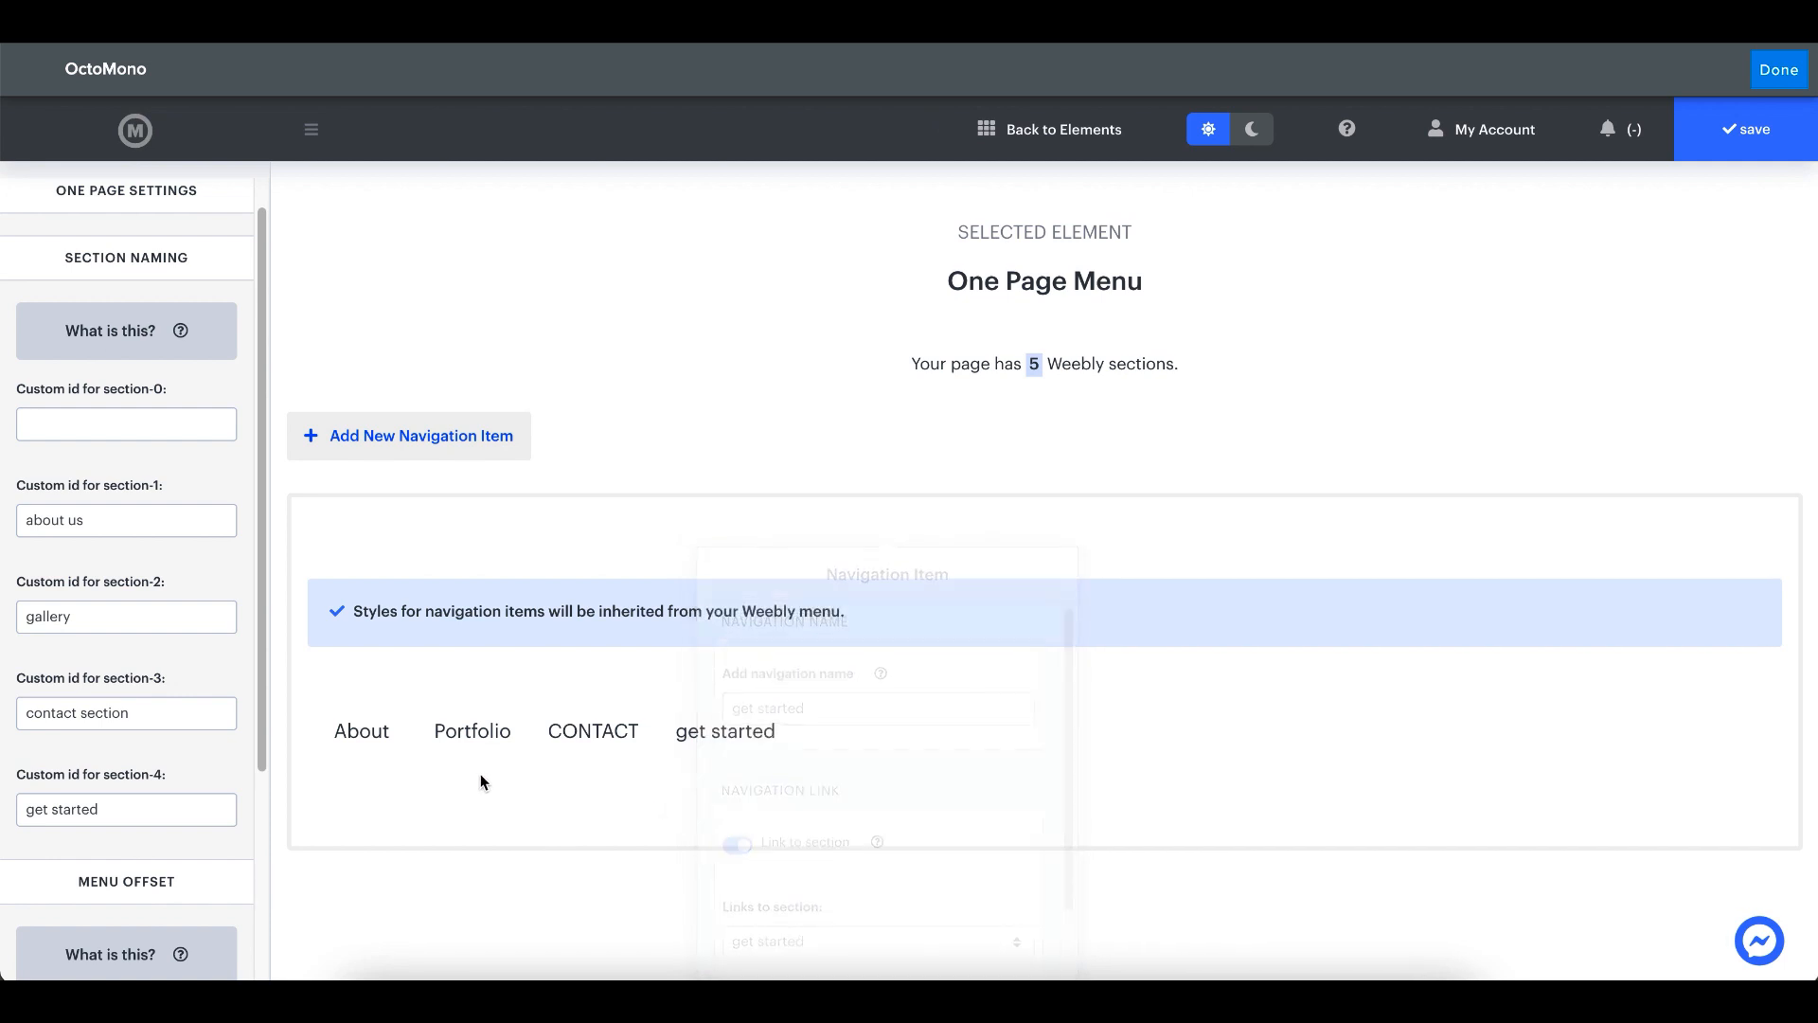
left_click(1747, 152)
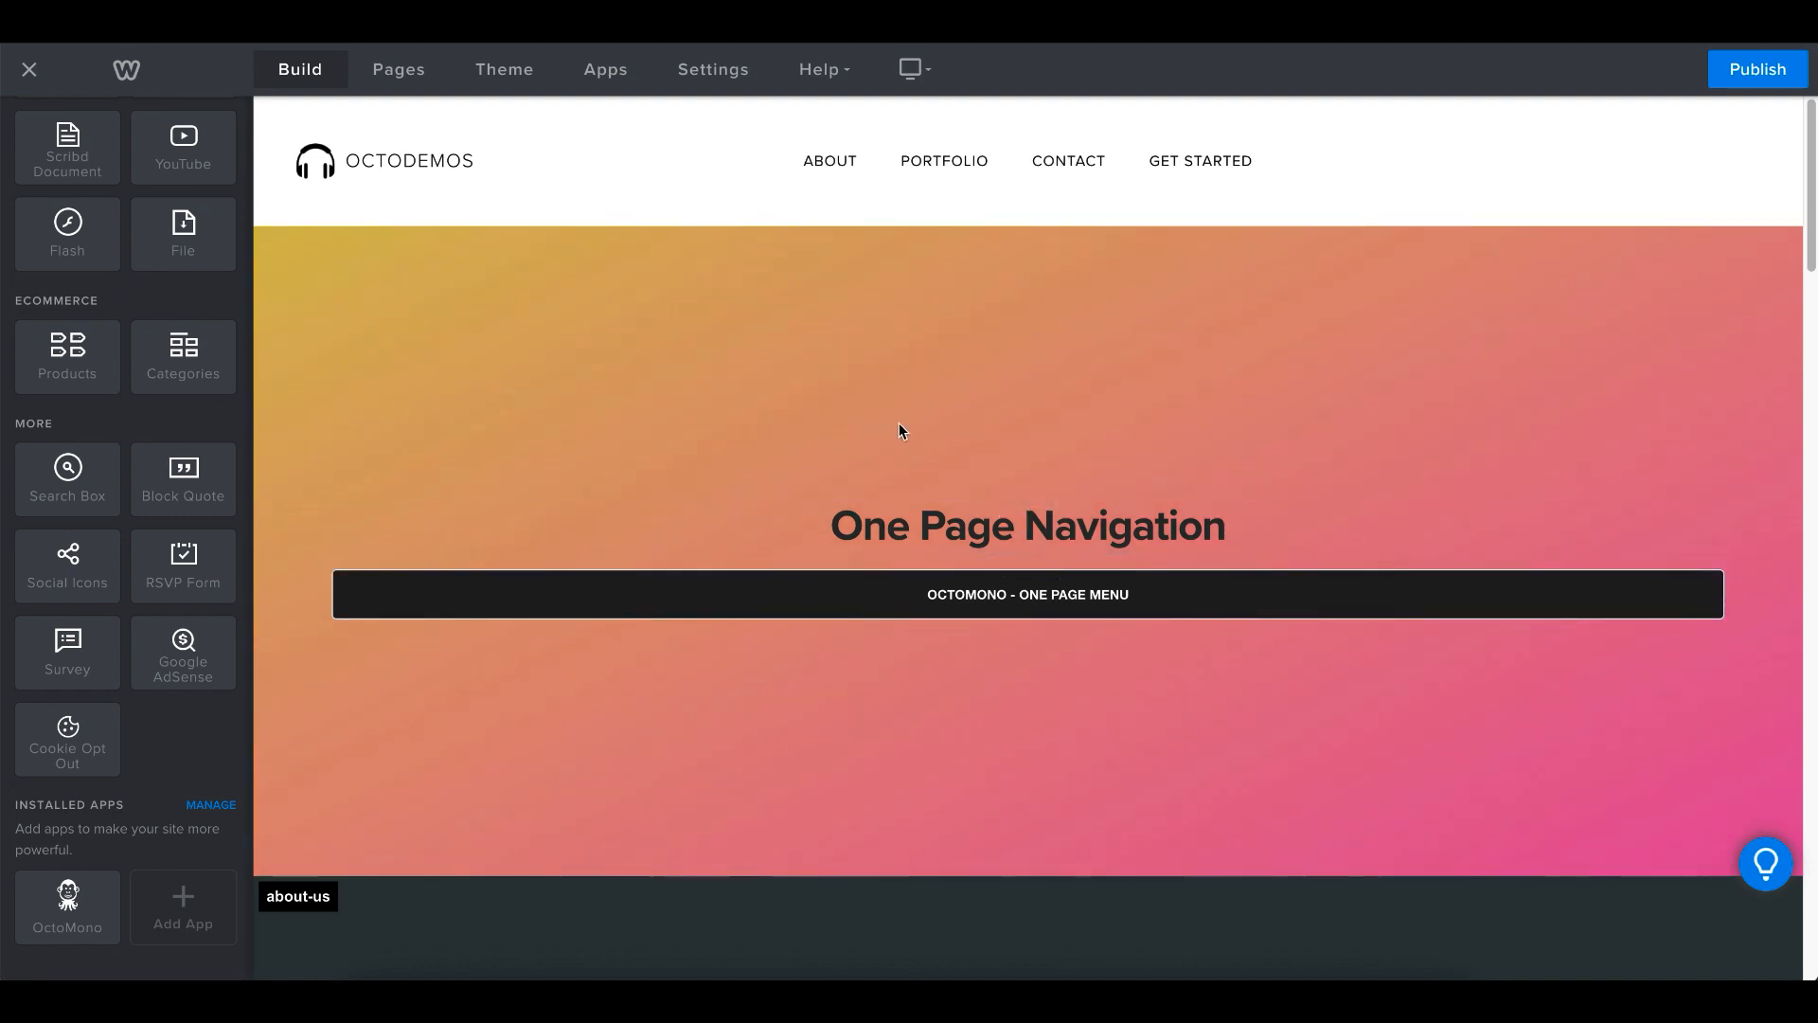
- Review the custom section labels down the page and publish the site
scroll(900, 422, "down", 5)
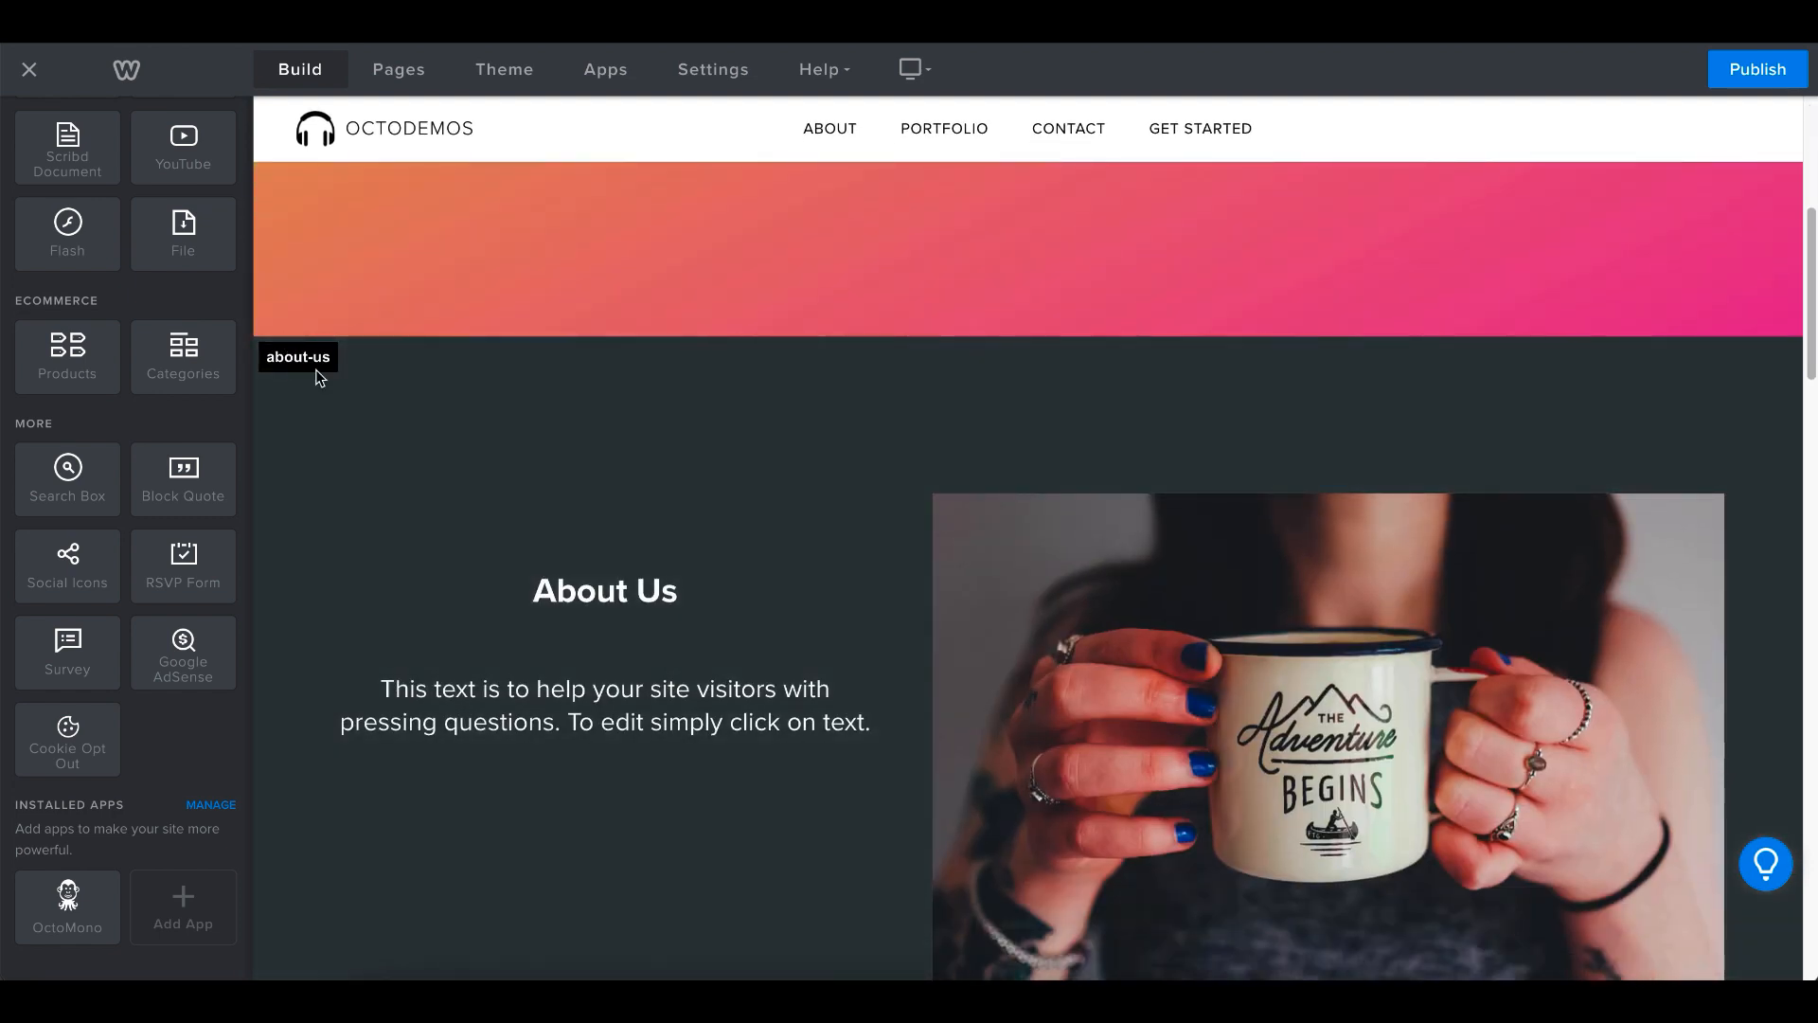
scroll(507, 430, "down", 7)
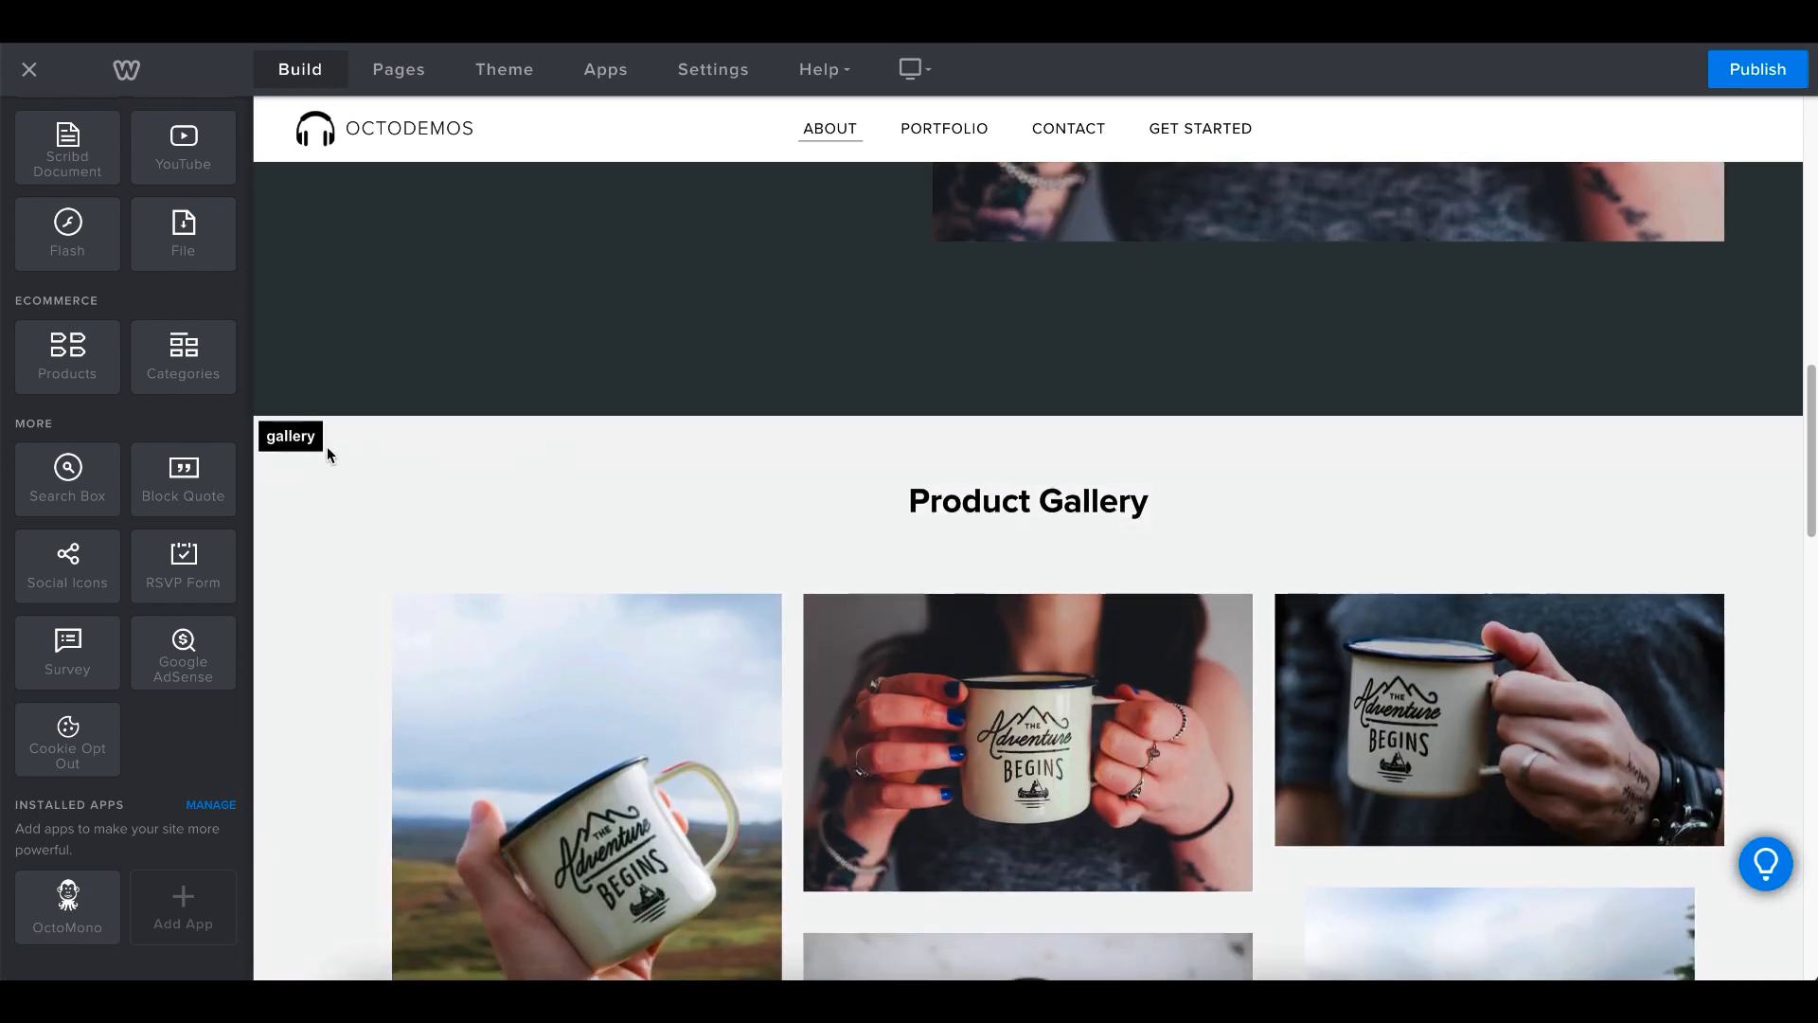
scroll(554, 485, "down", 7)
scroll(554, 492, "down", 10)
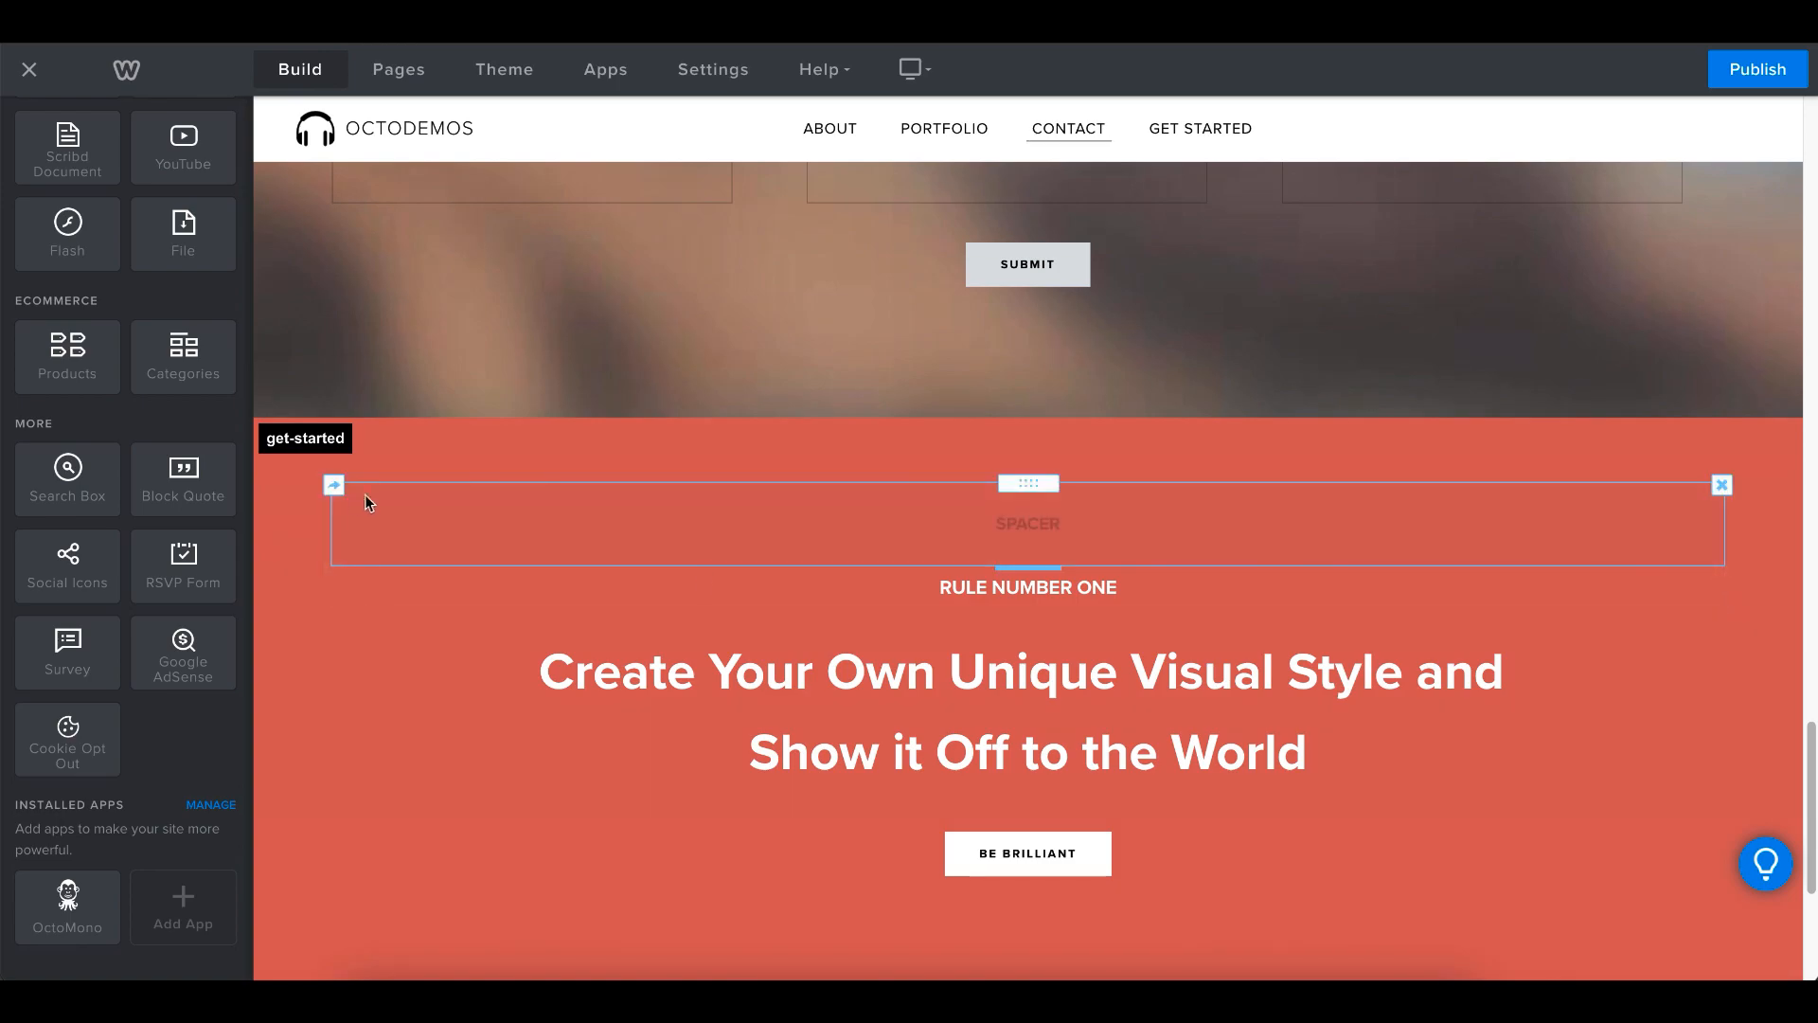
scroll(1707, 145, "up", 20)
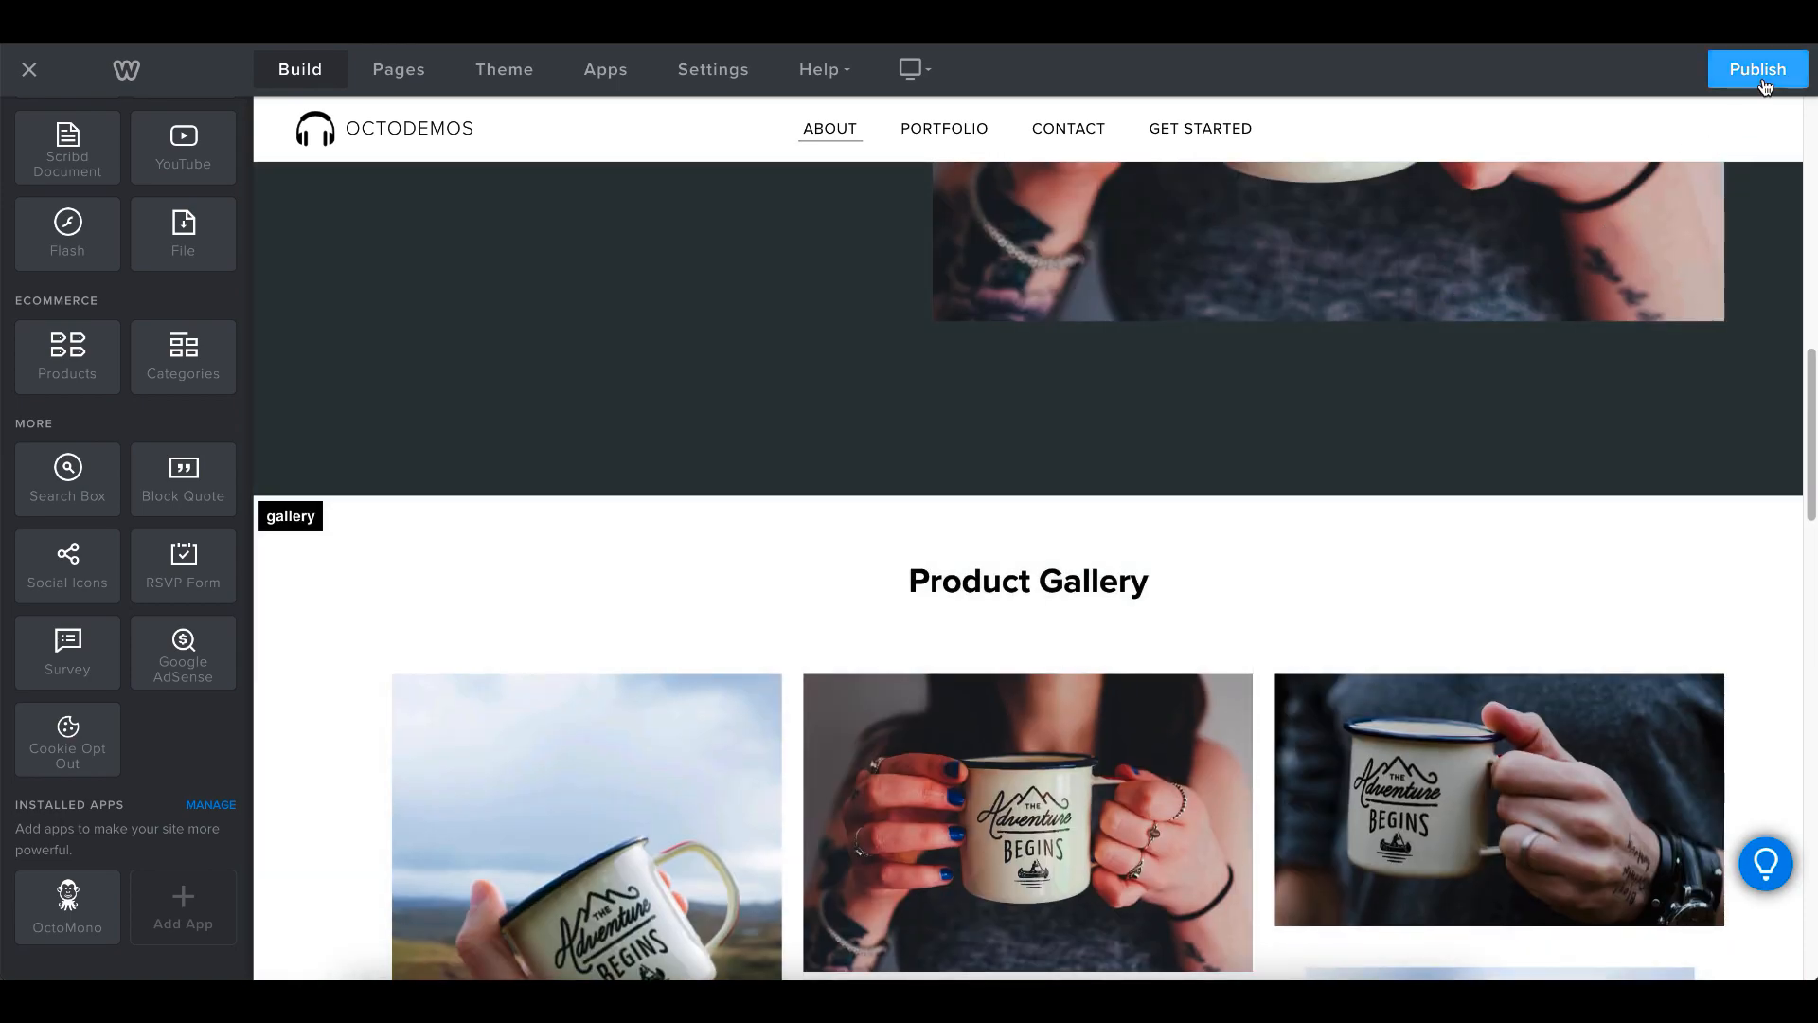
left_click(1756, 69)
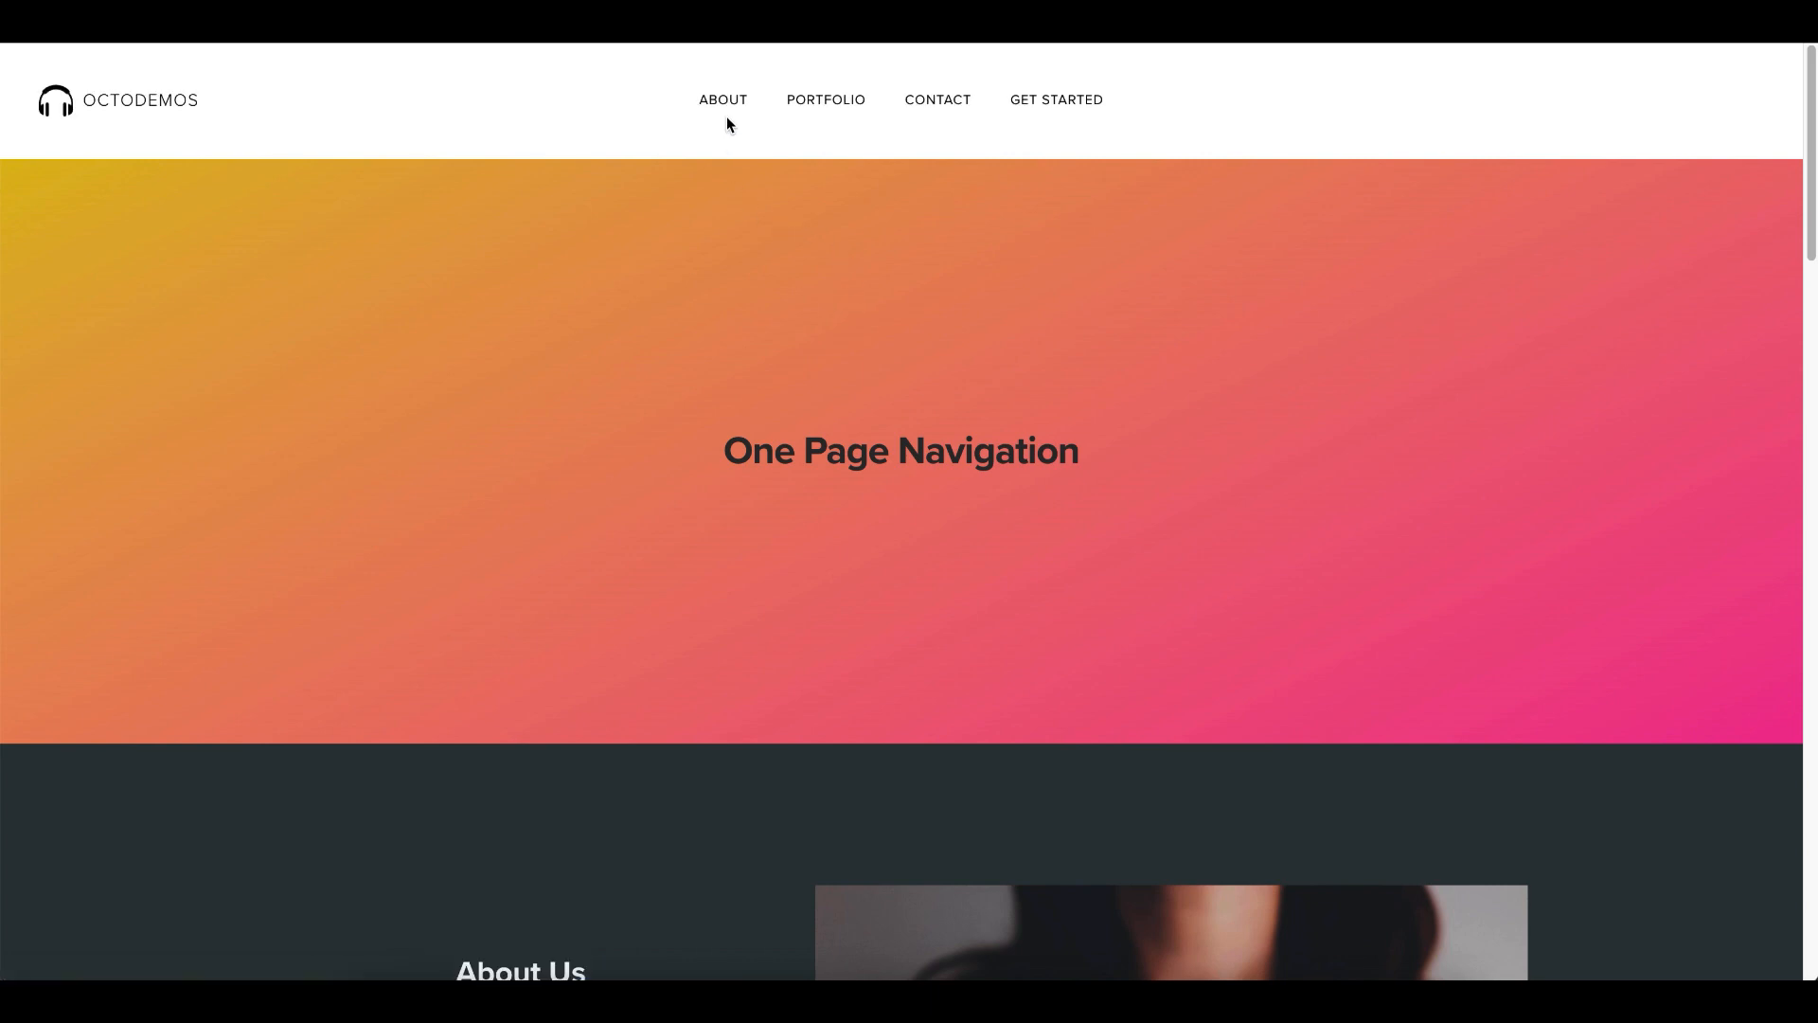
- Test the About, Portfolio, Contact and Get Started links on the published page, then dismiss the publish confirmation in the editor
left_click(724, 116)
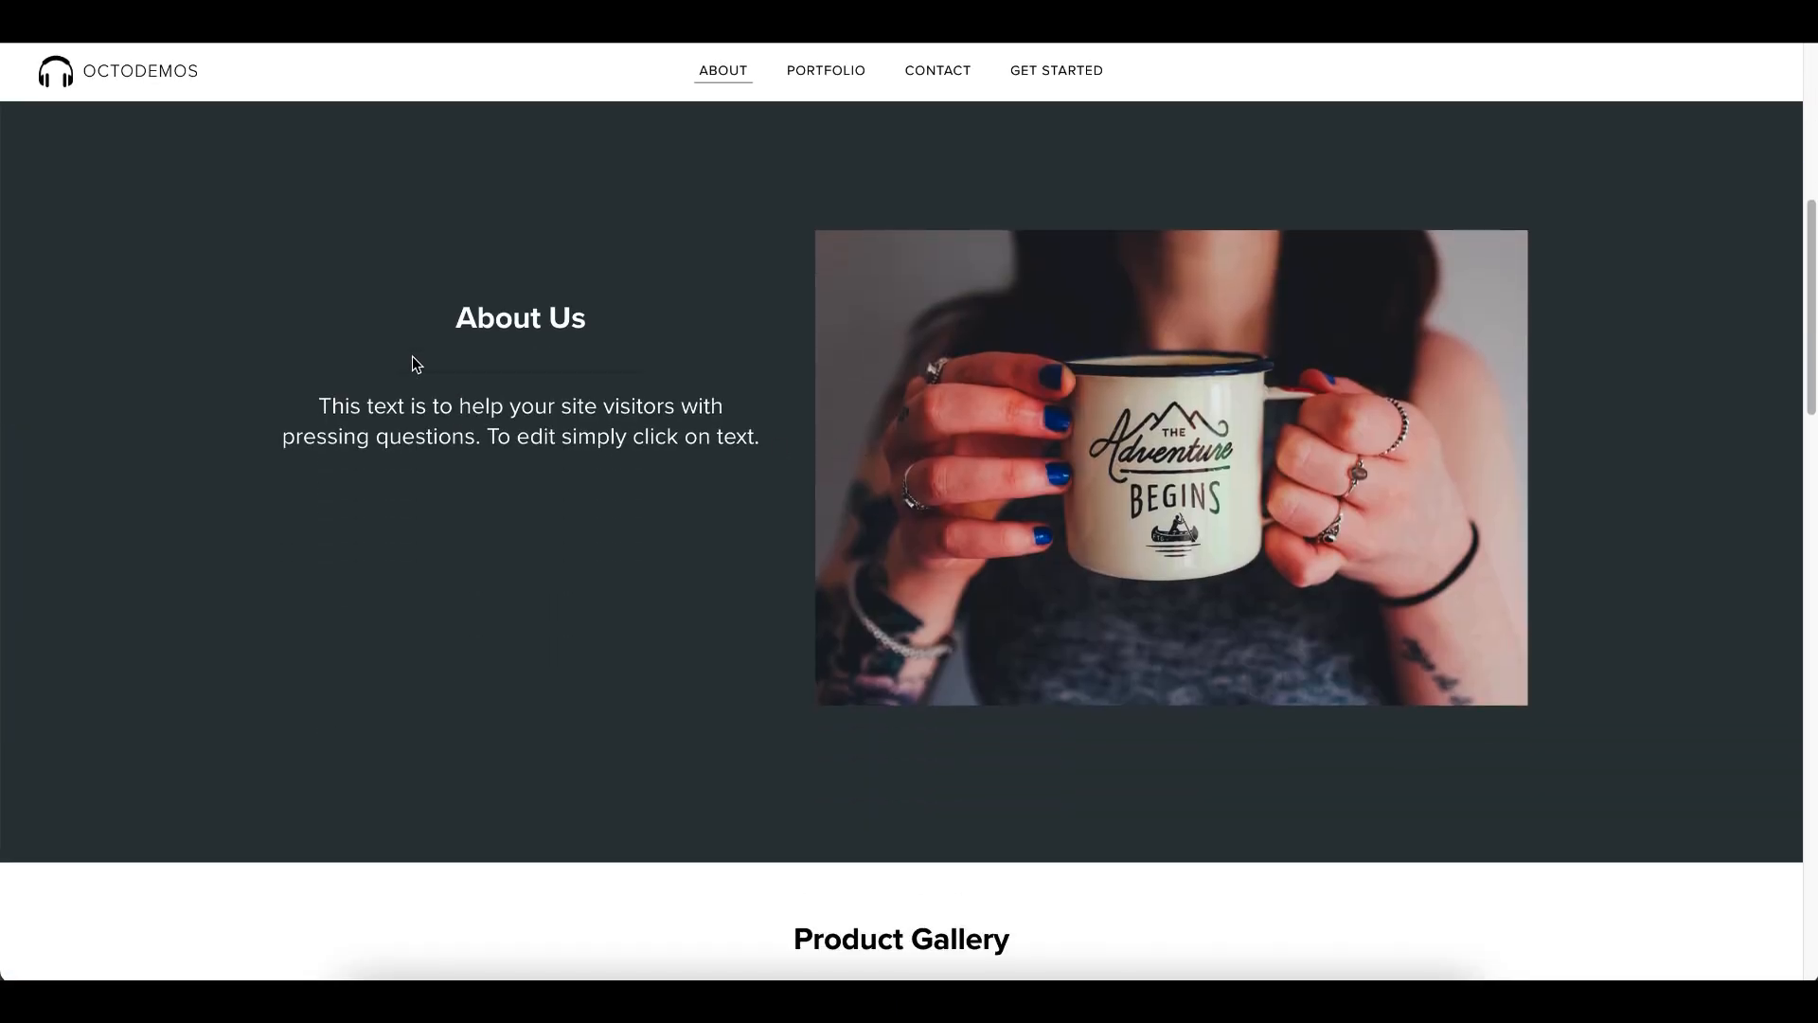
left_click(808, 75)
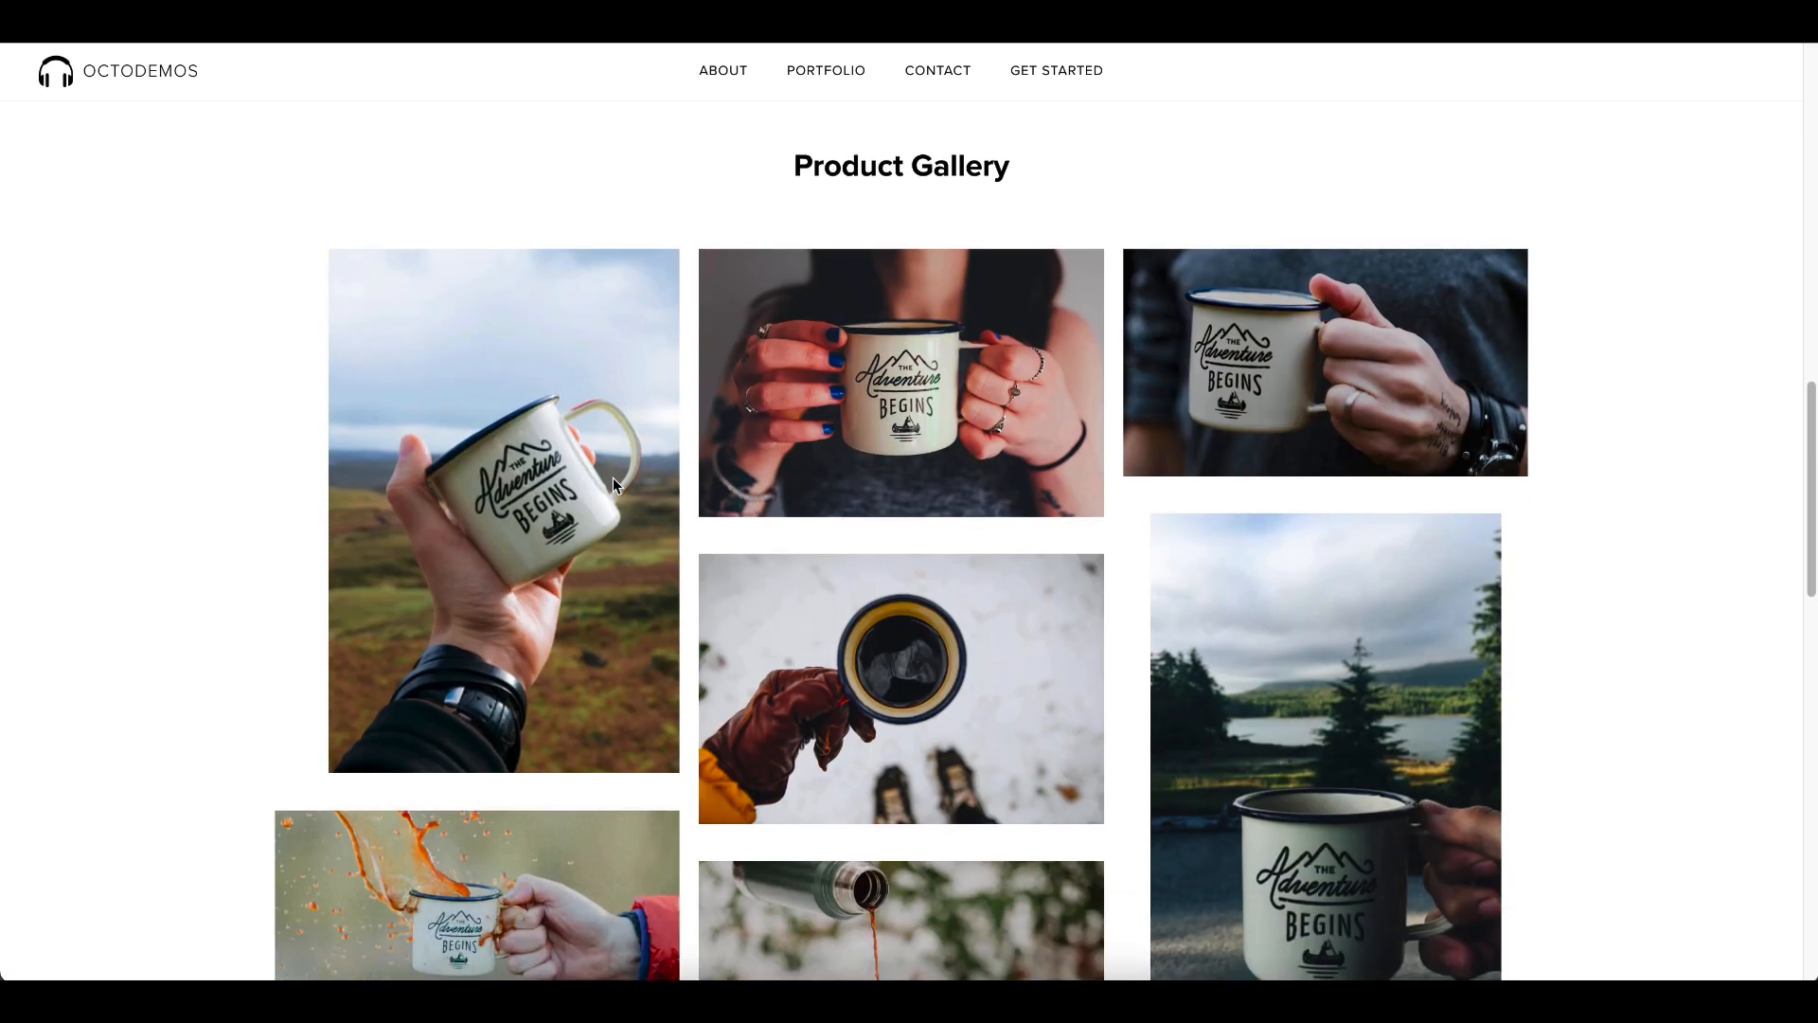
left_click(931, 79)
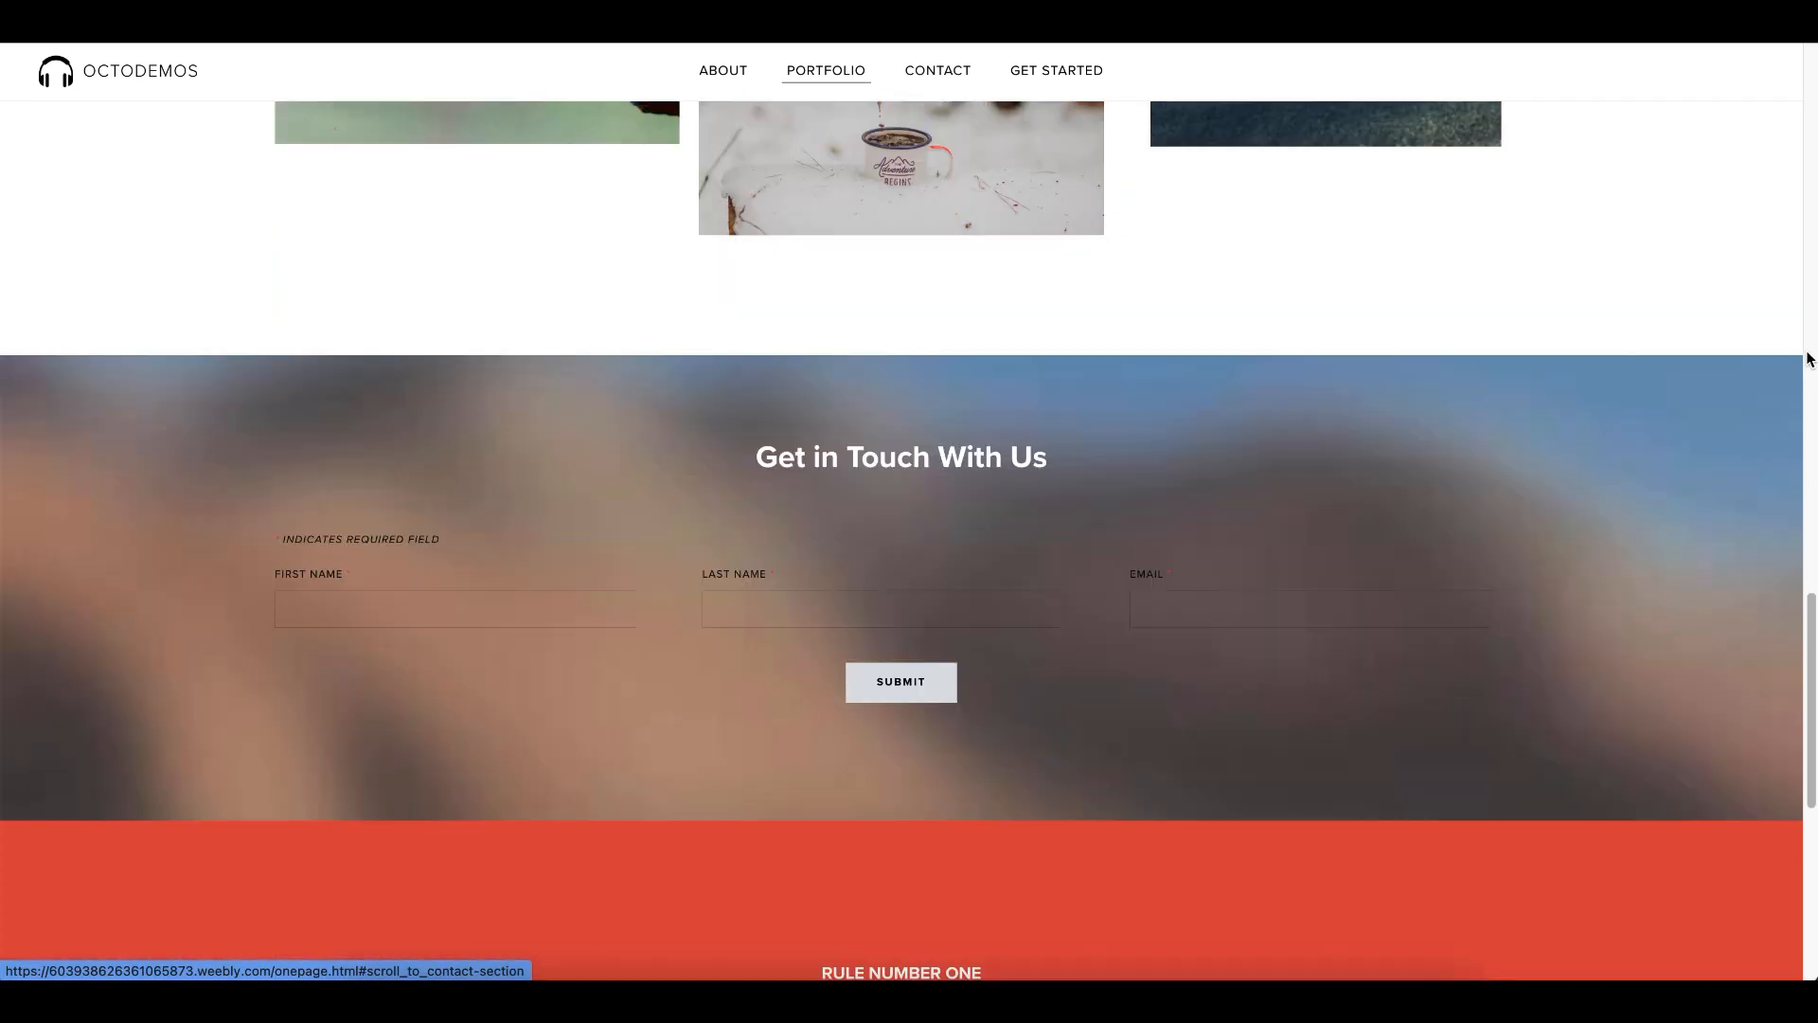
left_click(1088, 75)
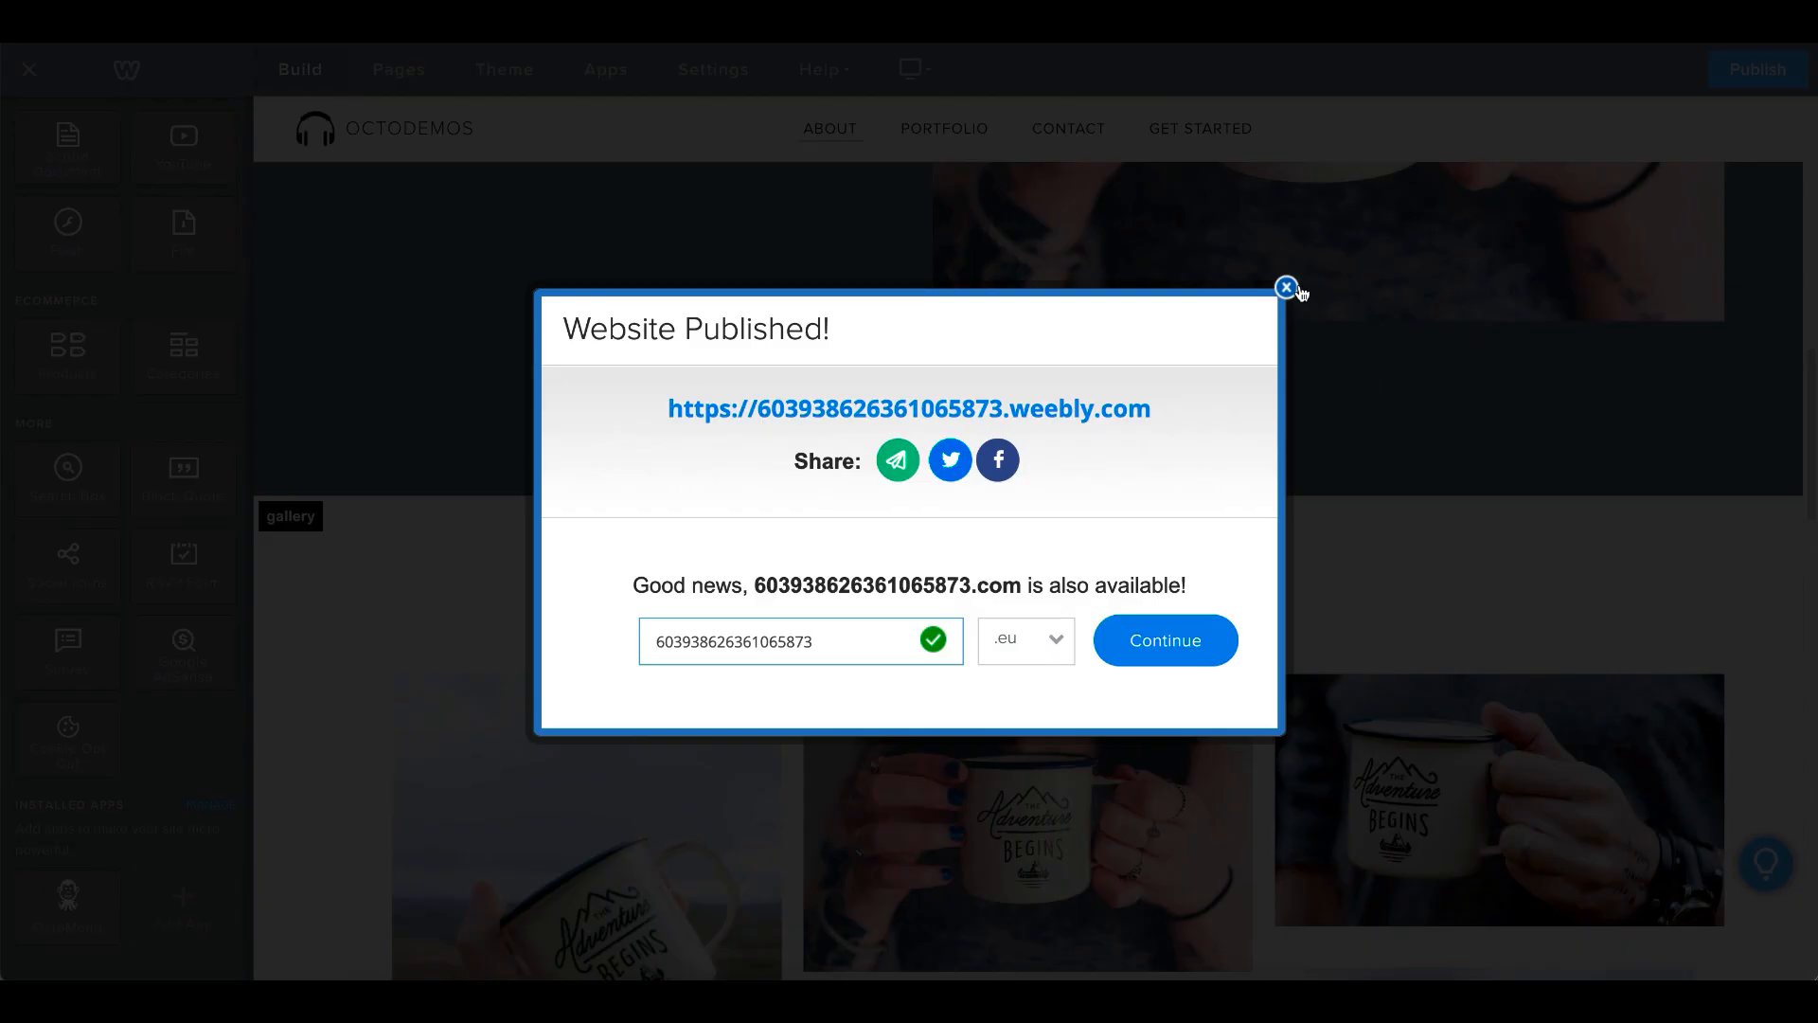
left_click(1287, 287)
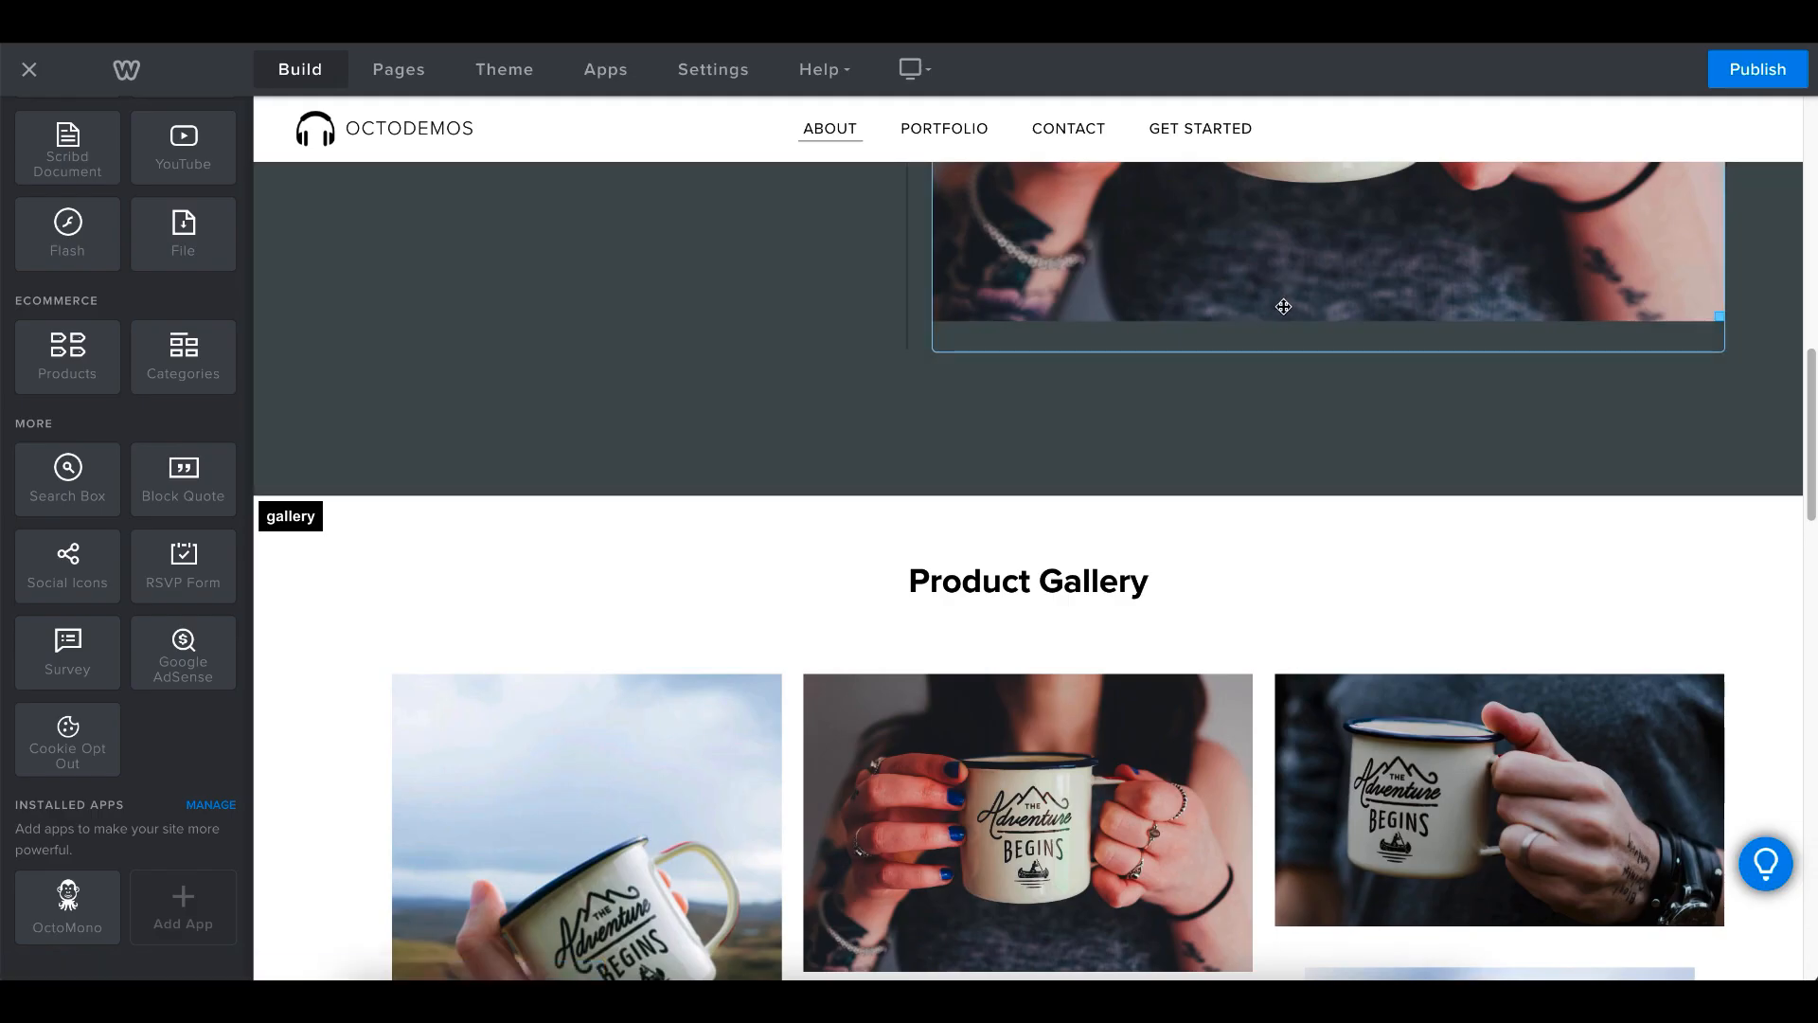
- Reopen the One Page Menu element's dashboard and add a fifth navigation item named "external"
scroll(645, 527, "up", 10)
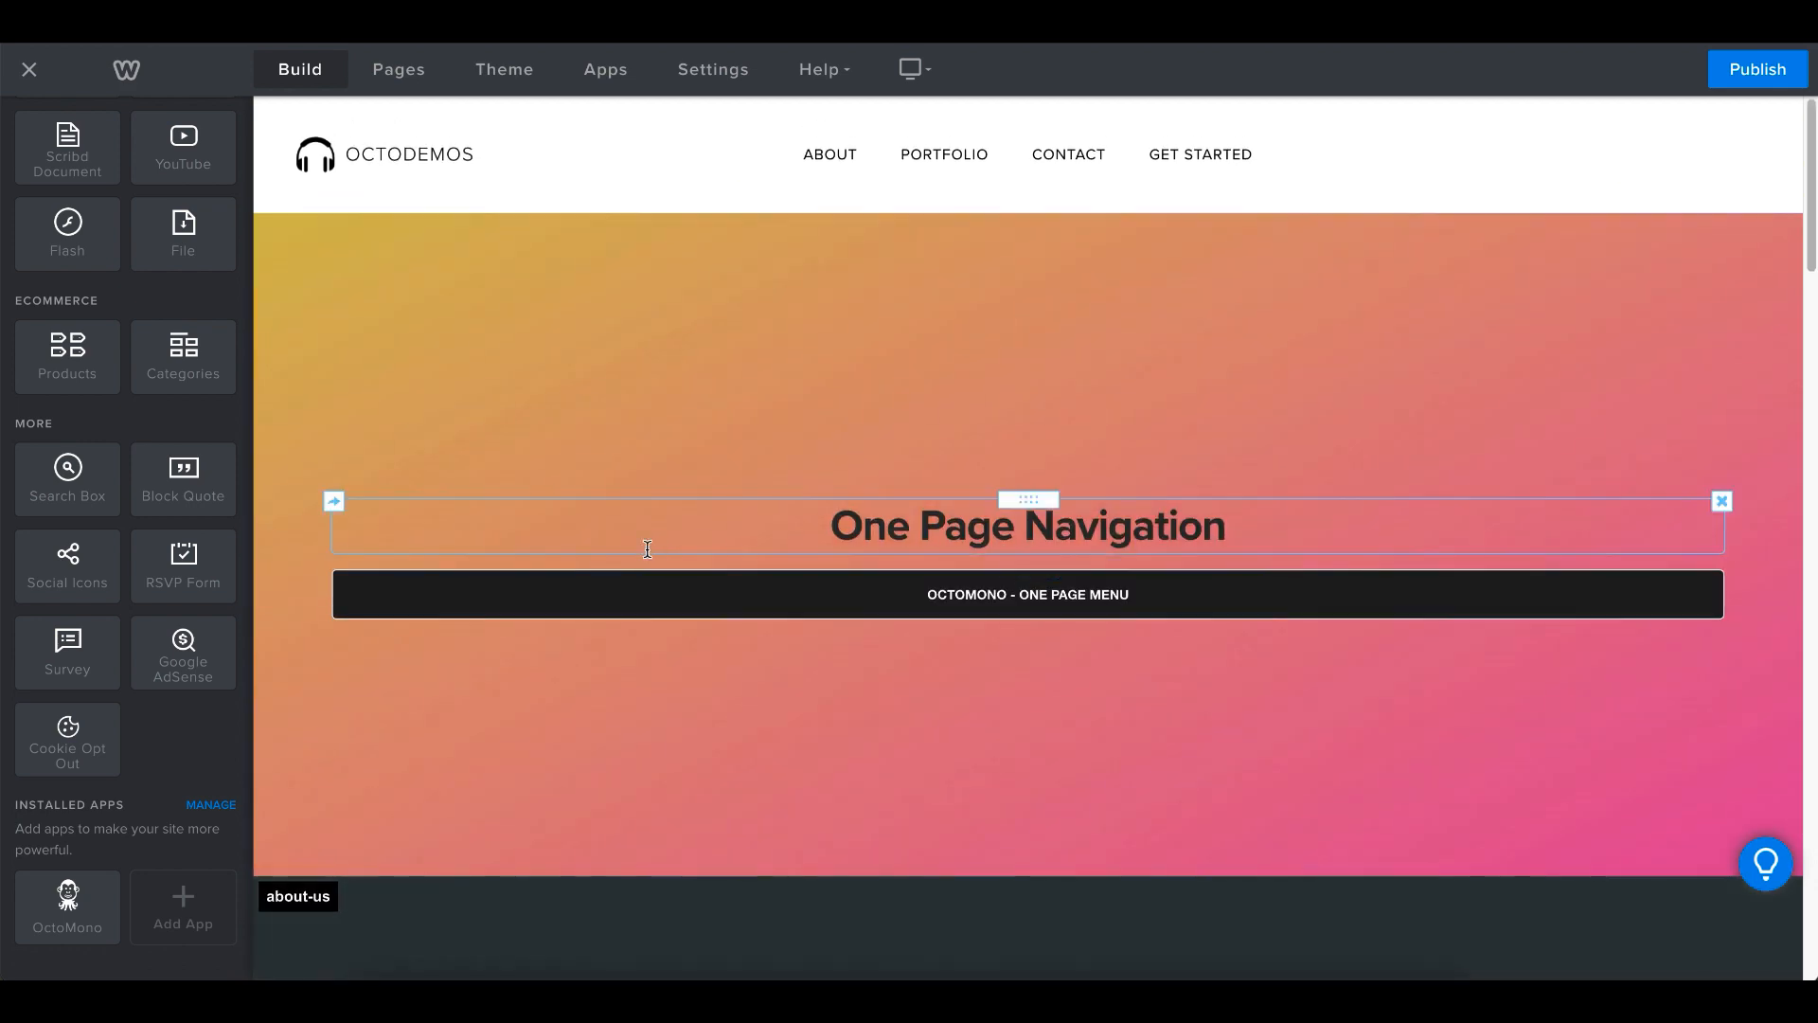
left_click(689, 604)
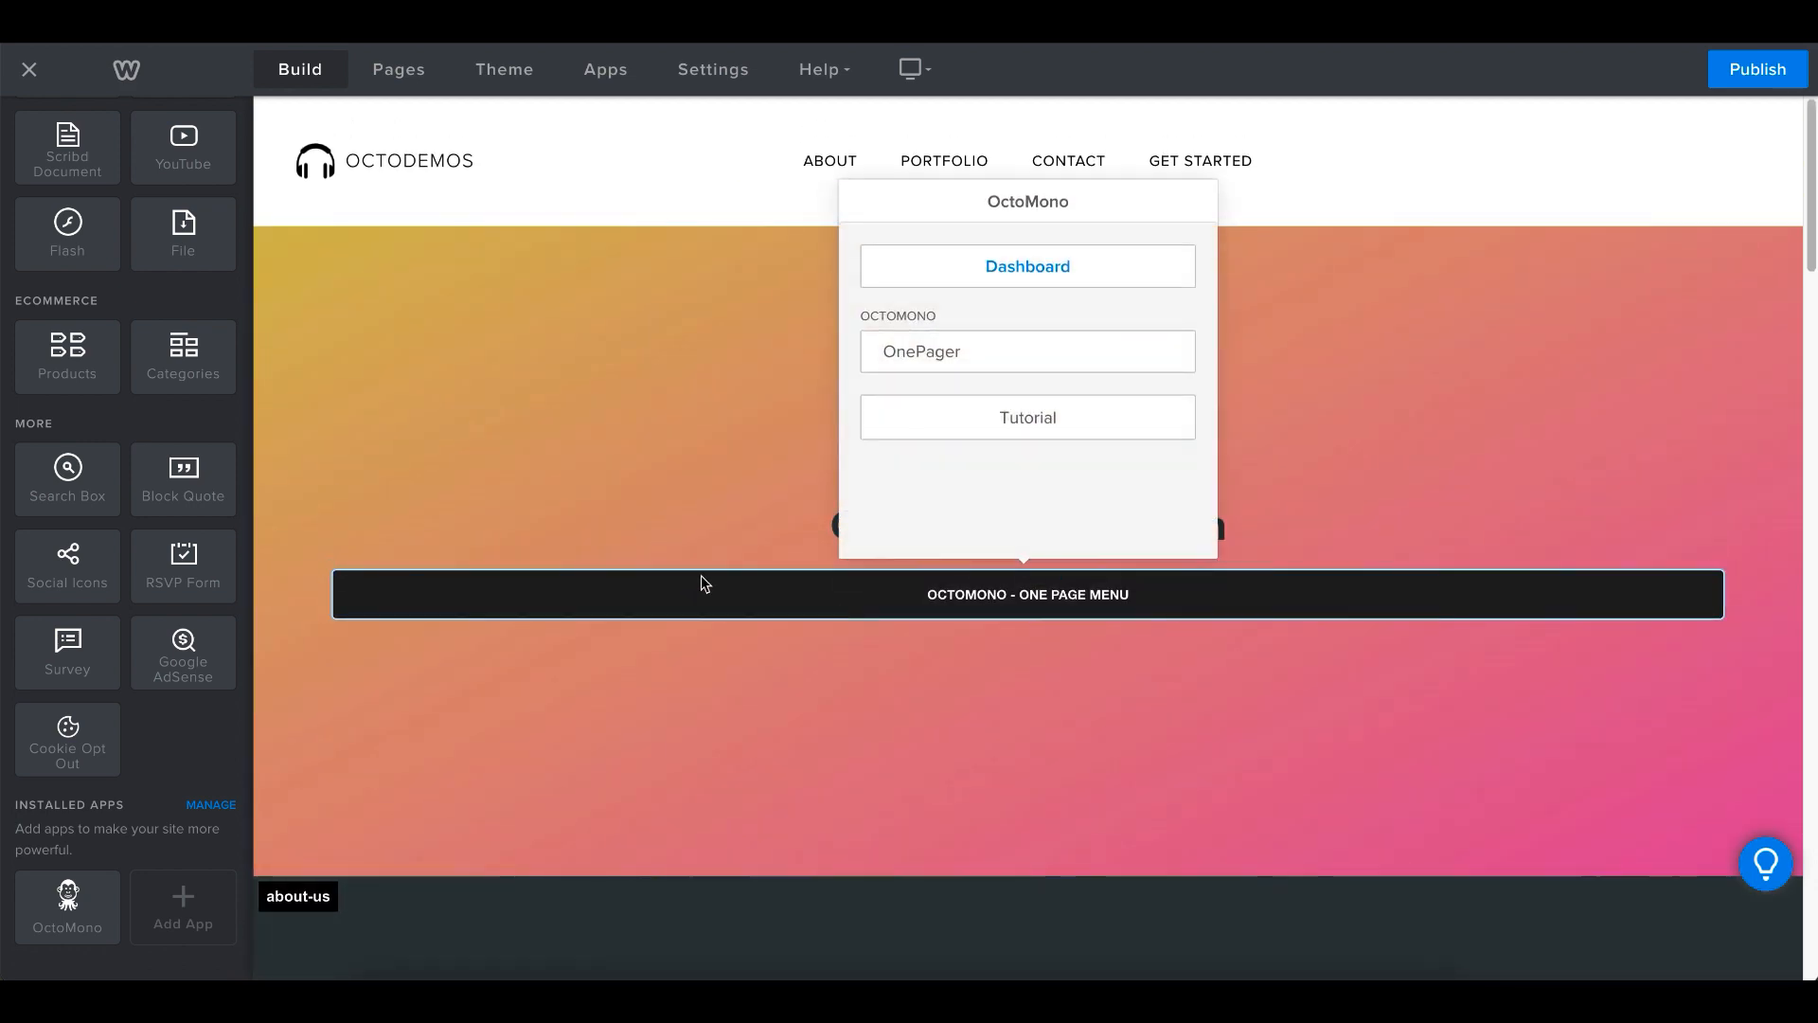
left_click(1007, 284)
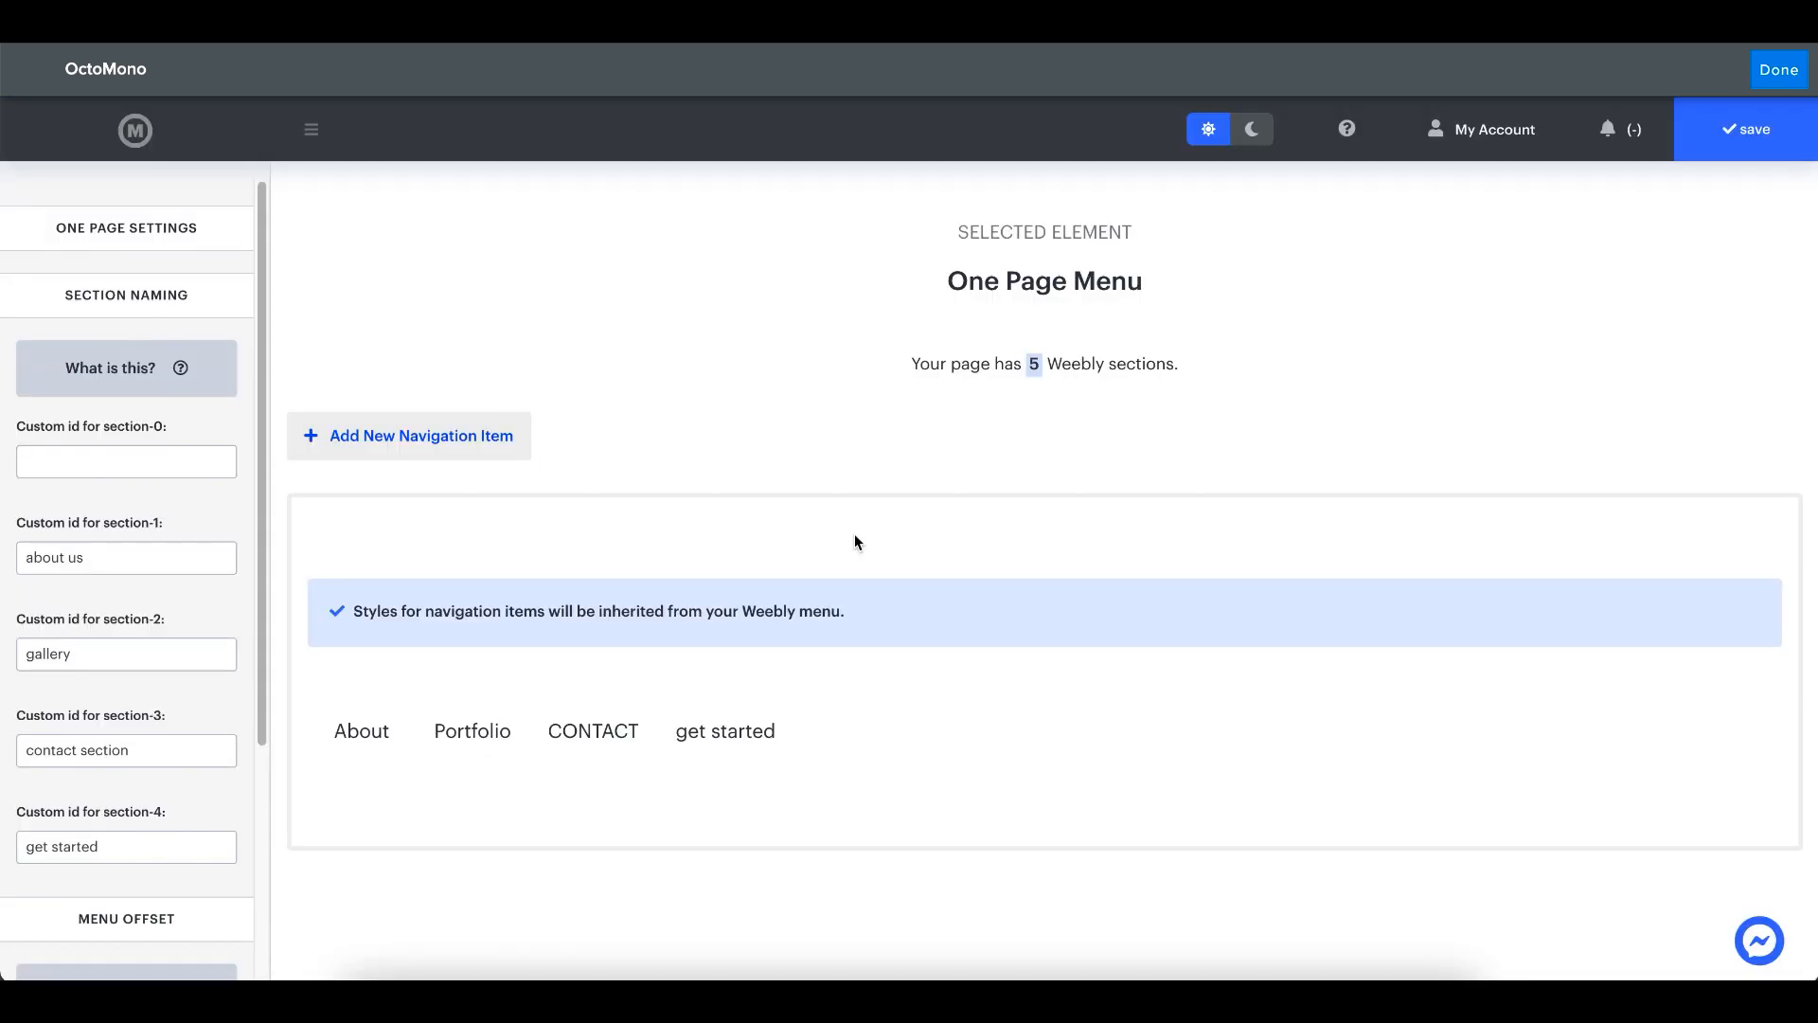
left_click(393, 435)
left_click(797, 702)
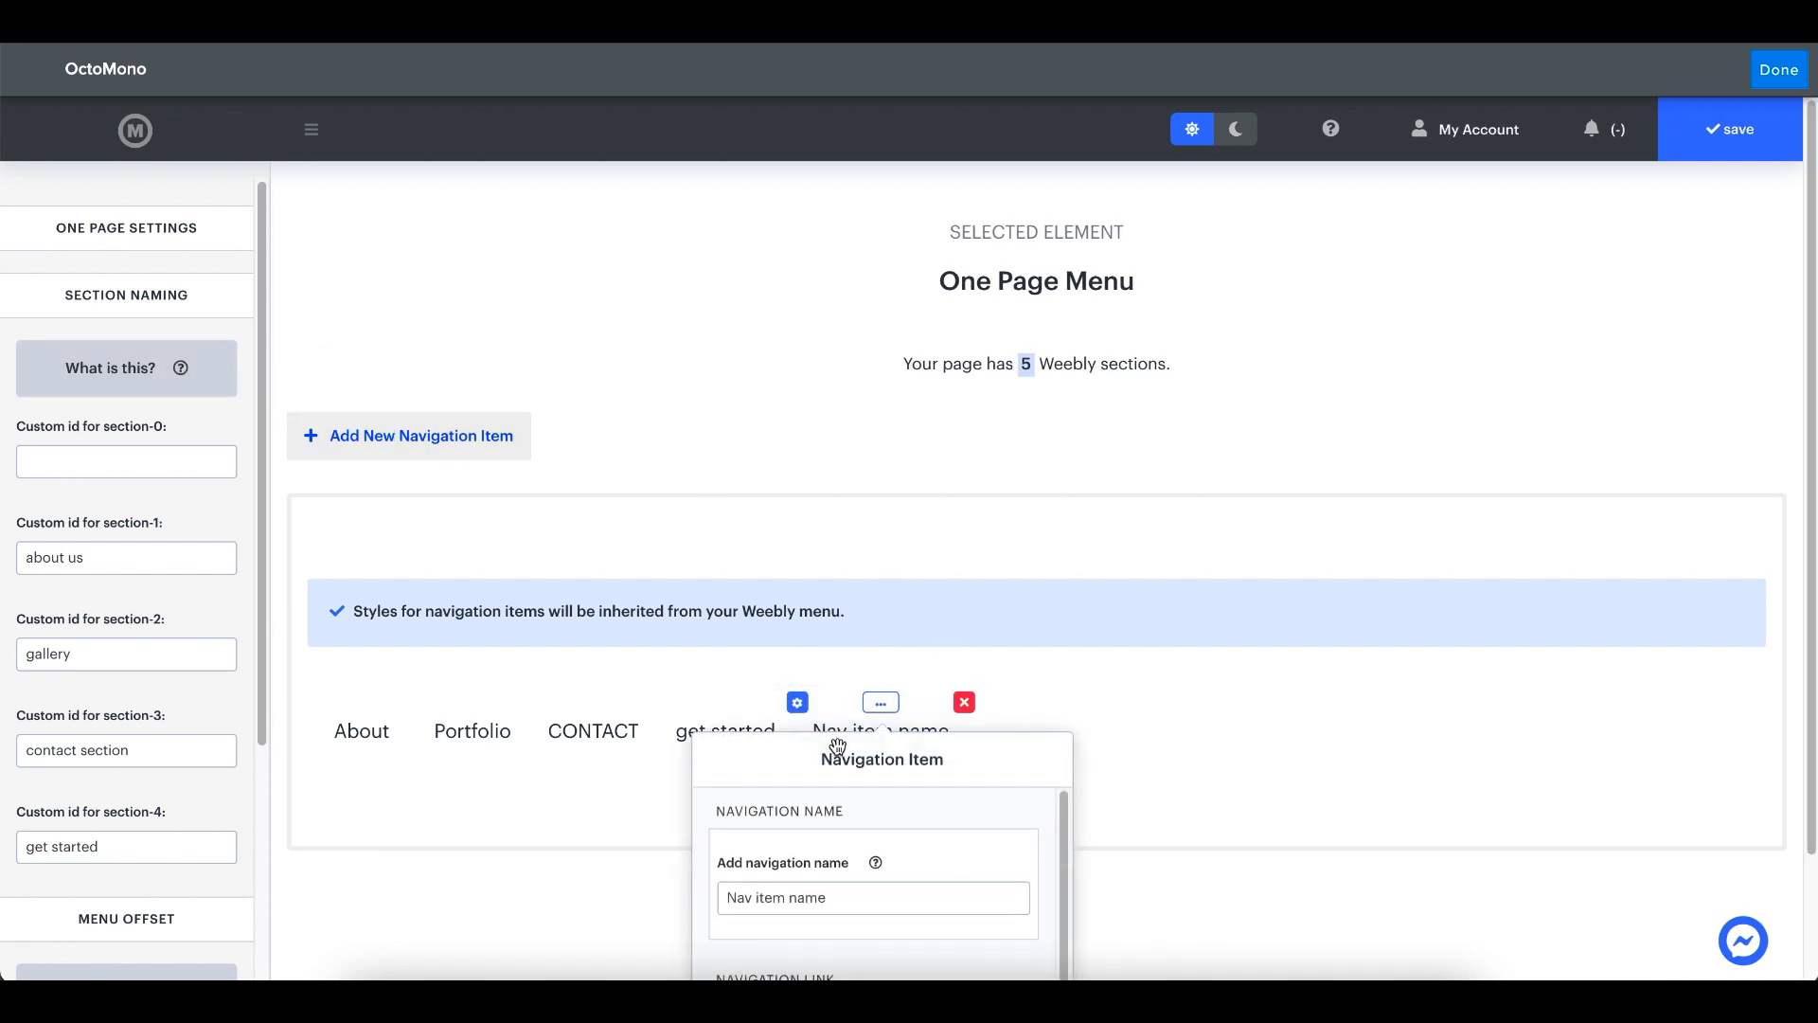
triple_click(877, 639)
type("exter")
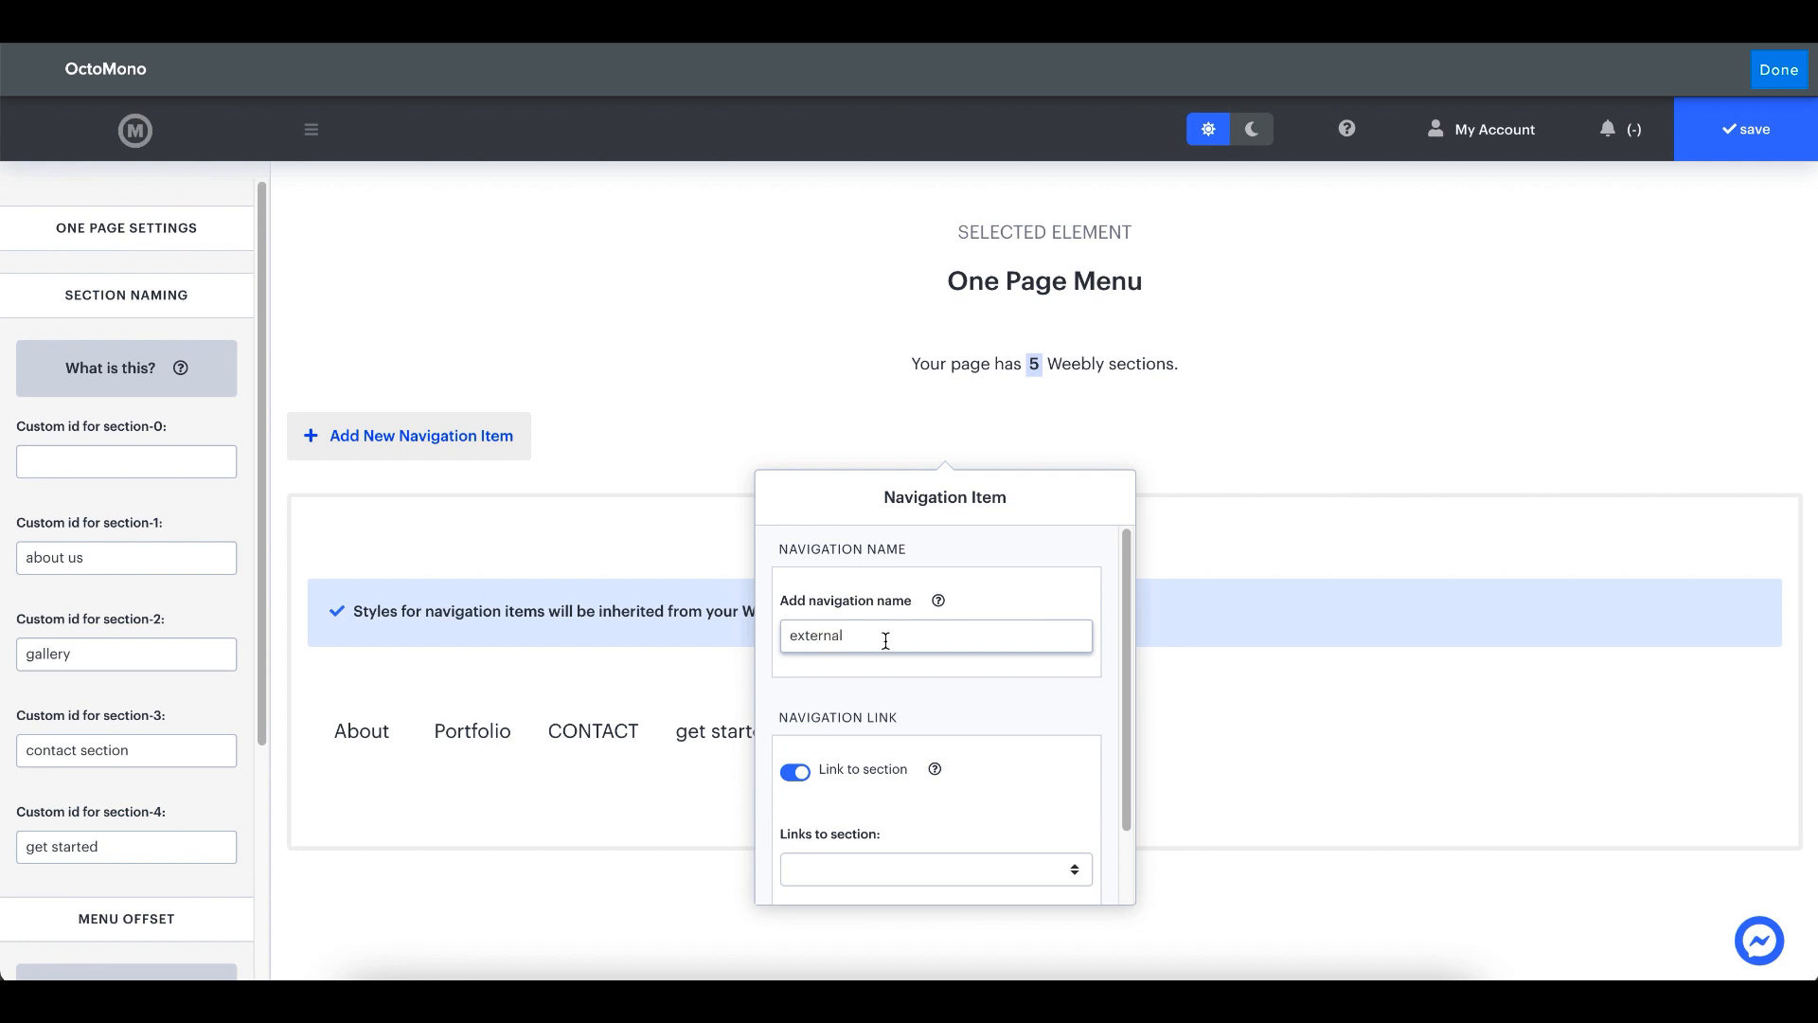
type("nal")
scroll(816, 859, "down", 1)
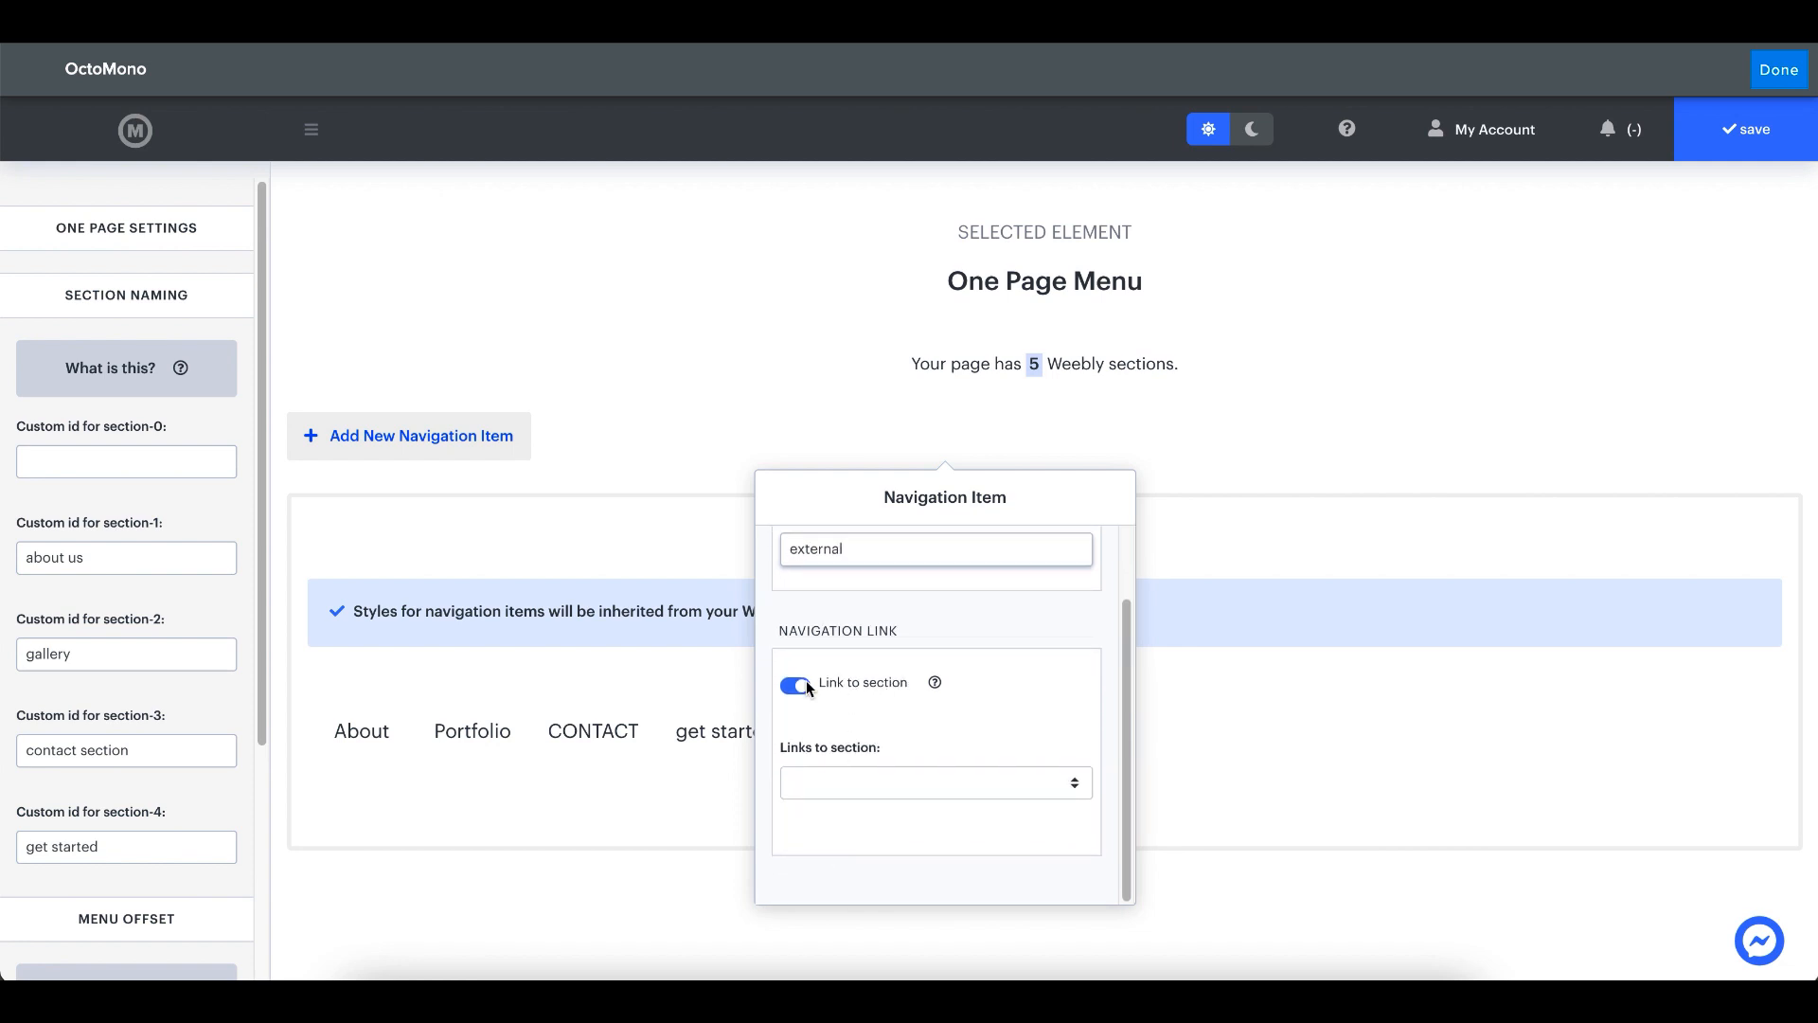
left_click(805, 683)
double_click(823, 816)
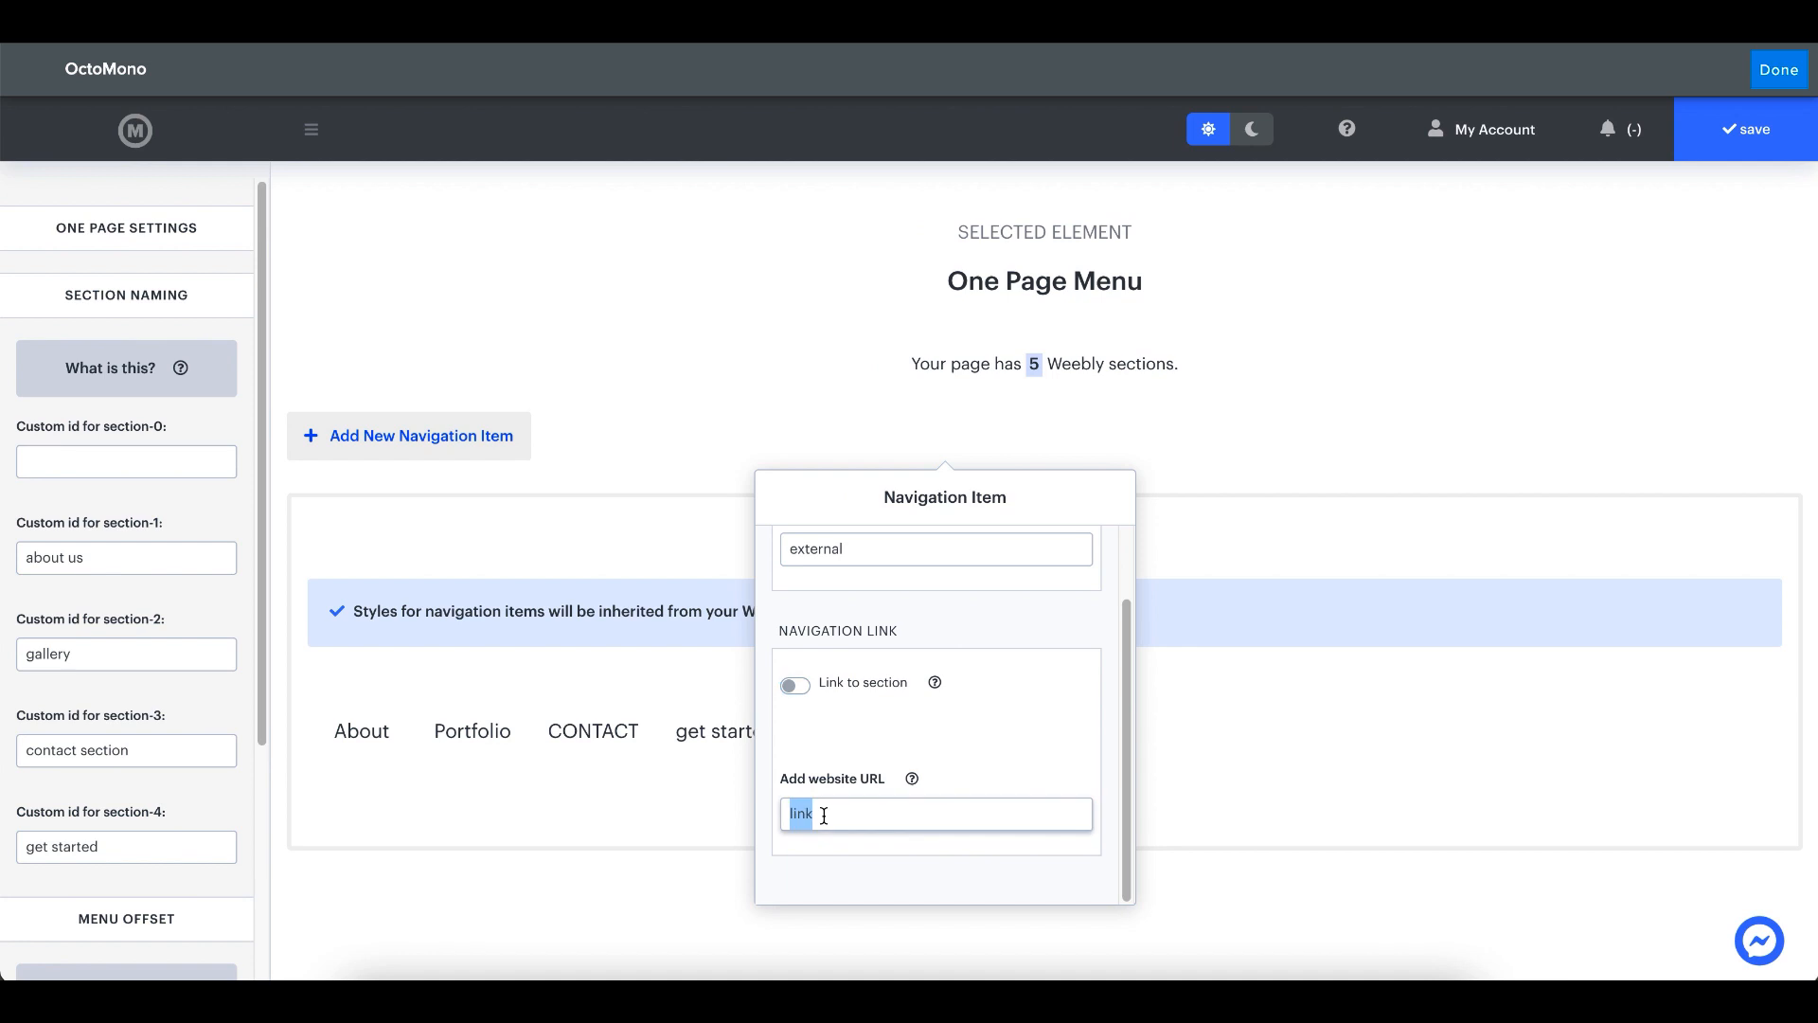
type("https://www.octomono.com")
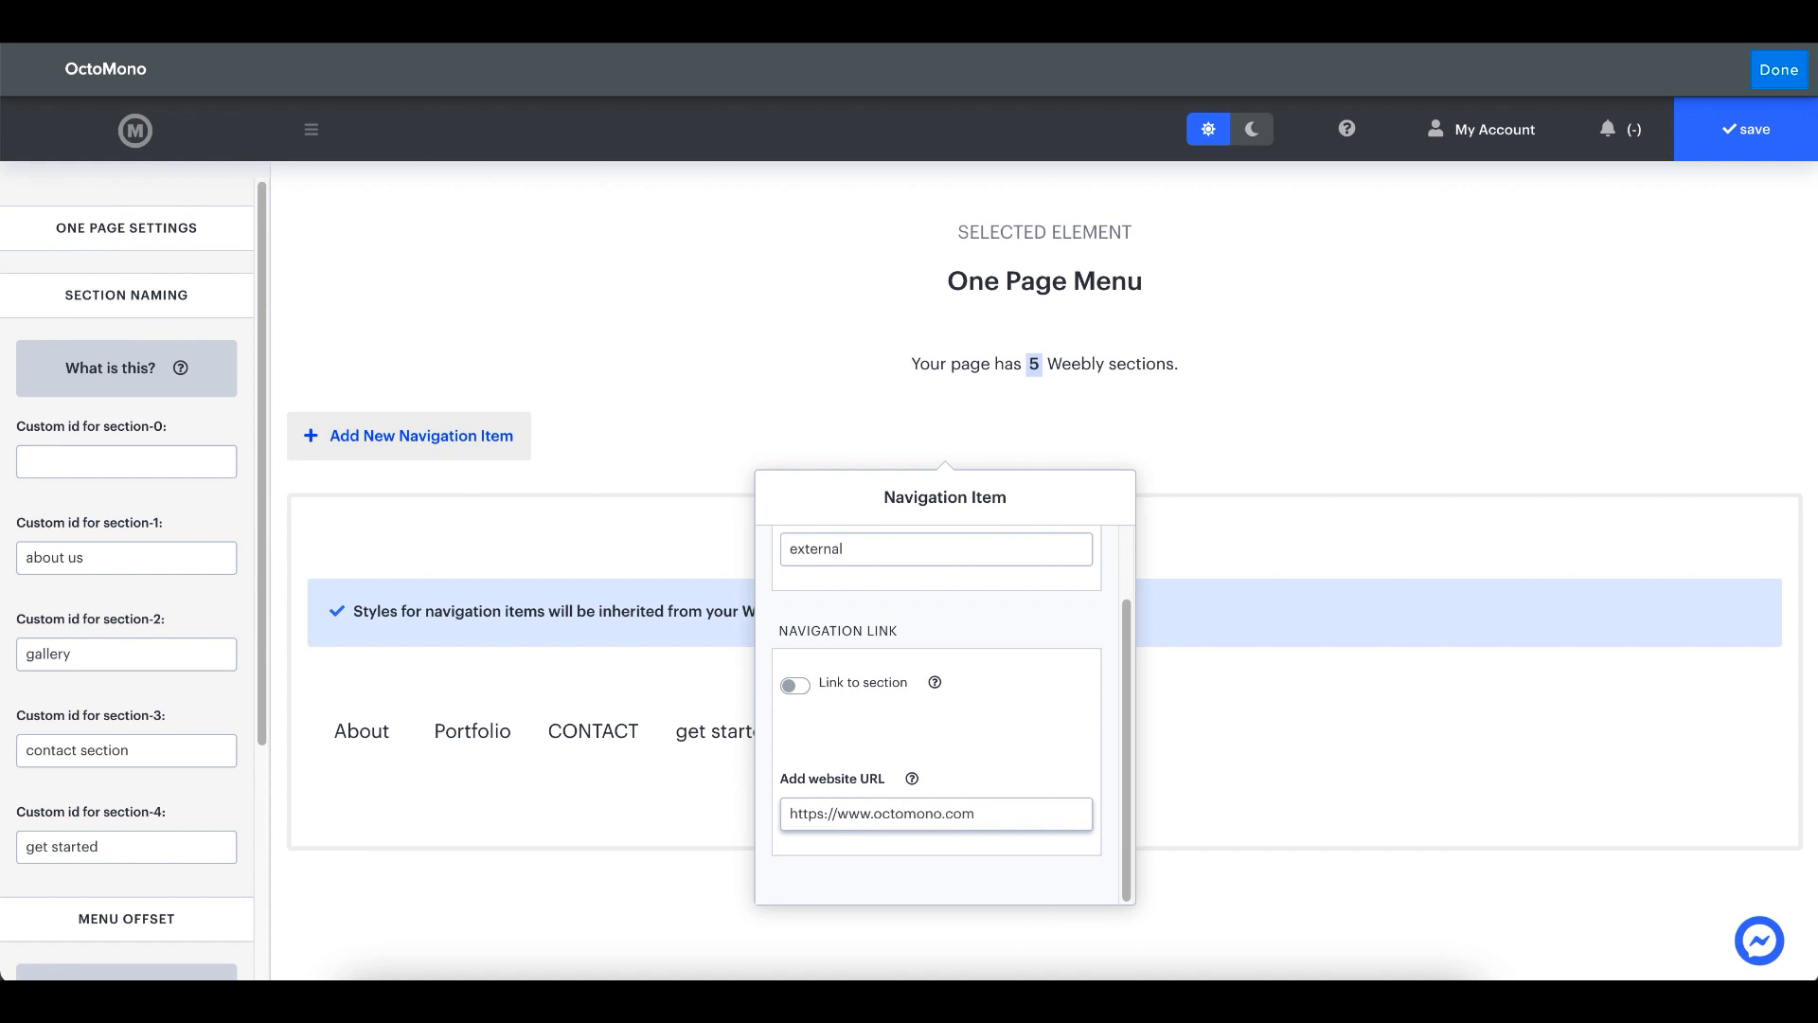
left_click(1778, 137)
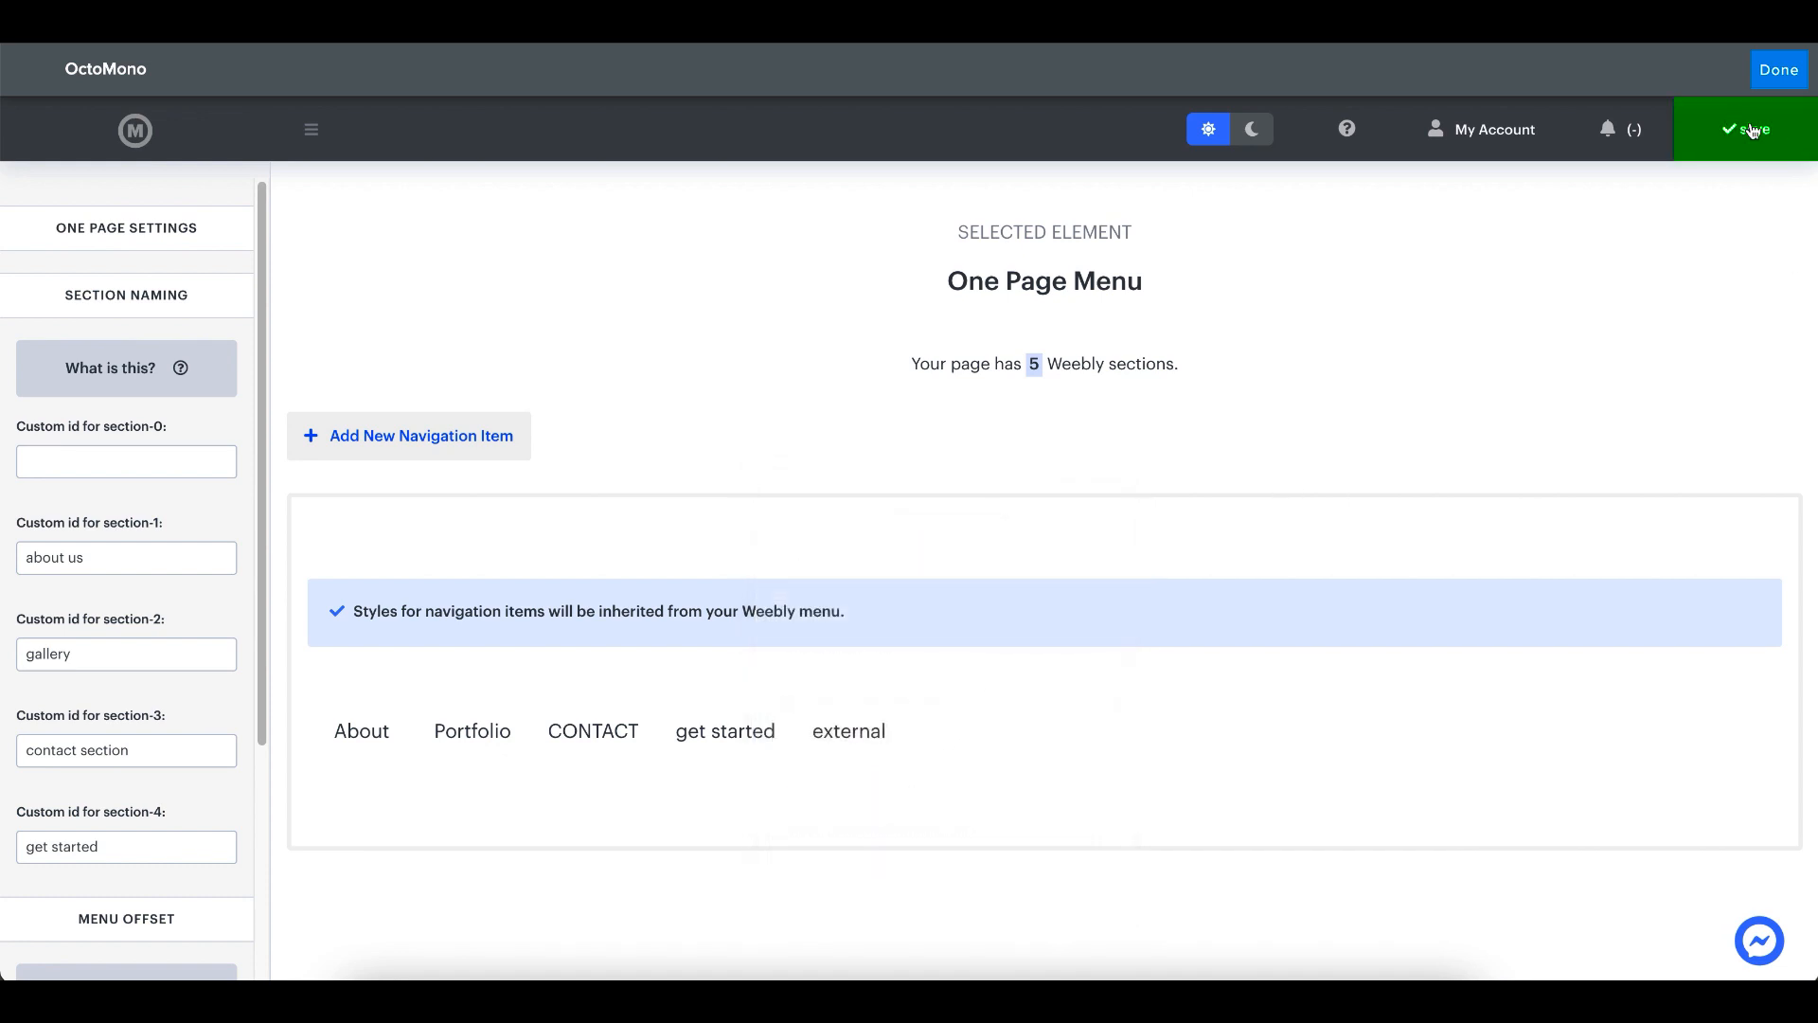
left_click(1778, 137)
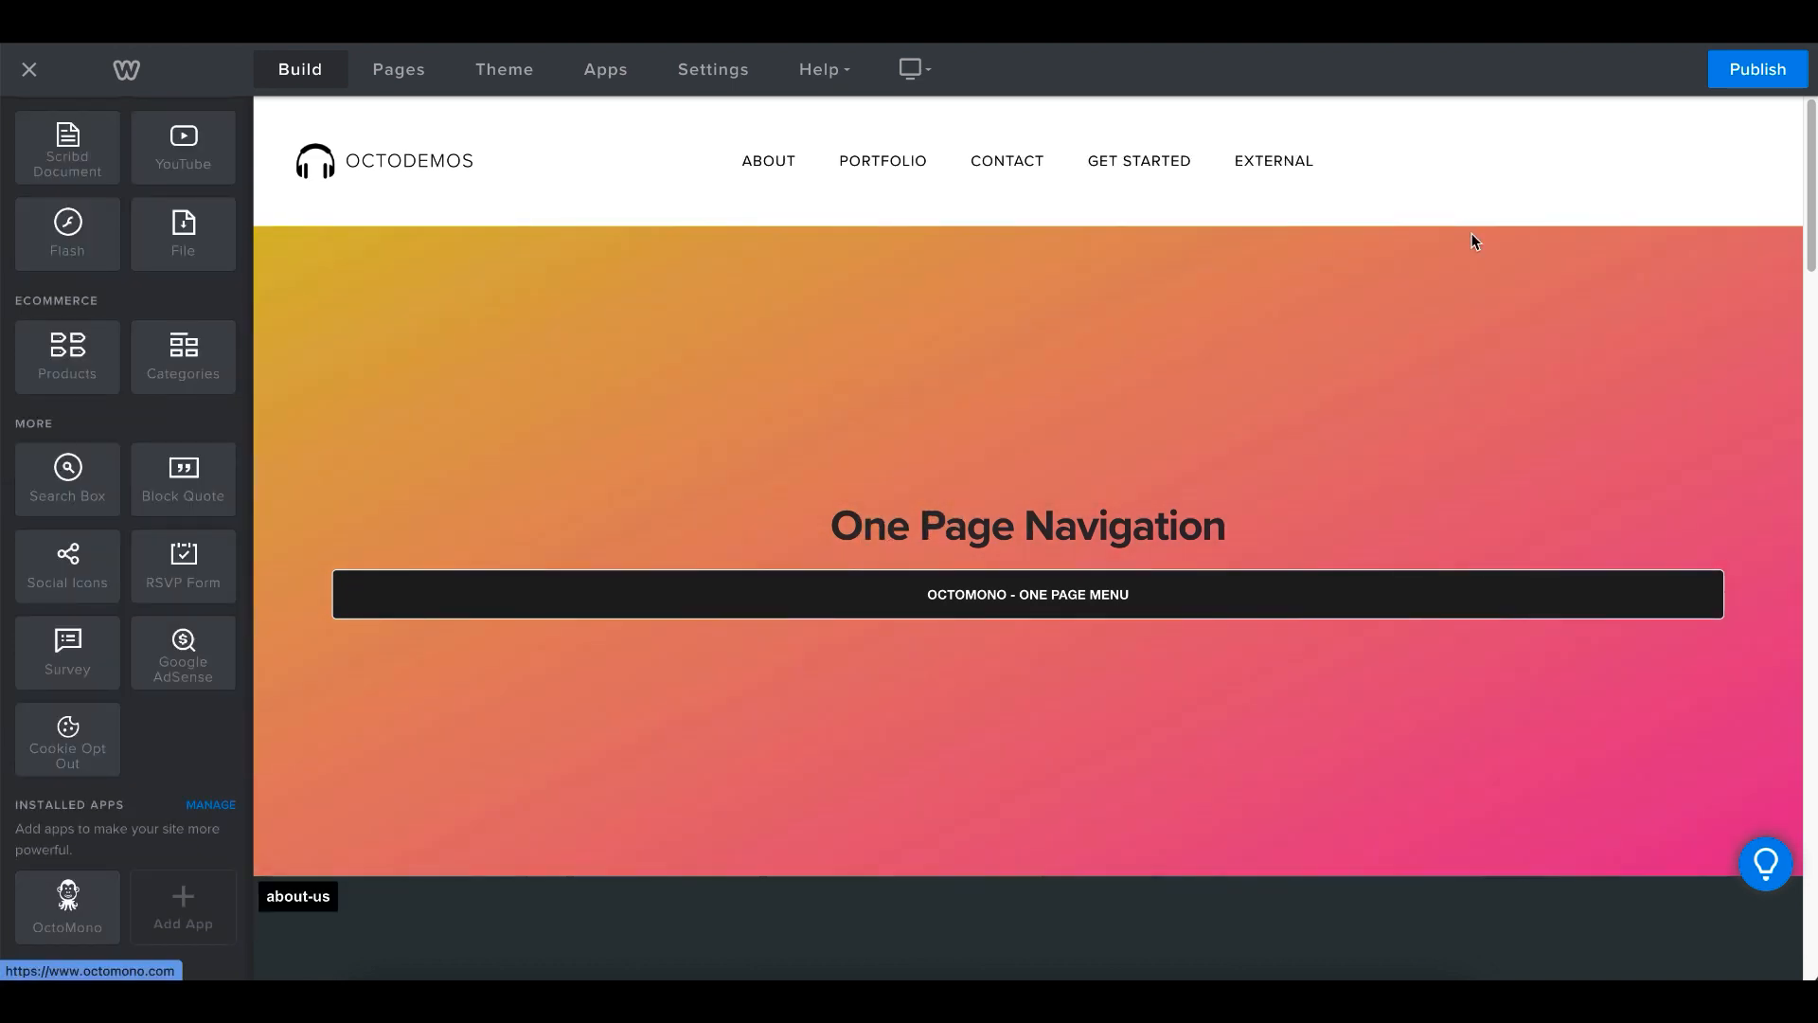
- Publish the site again and test the External link on the published page
left_click(1757, 68)
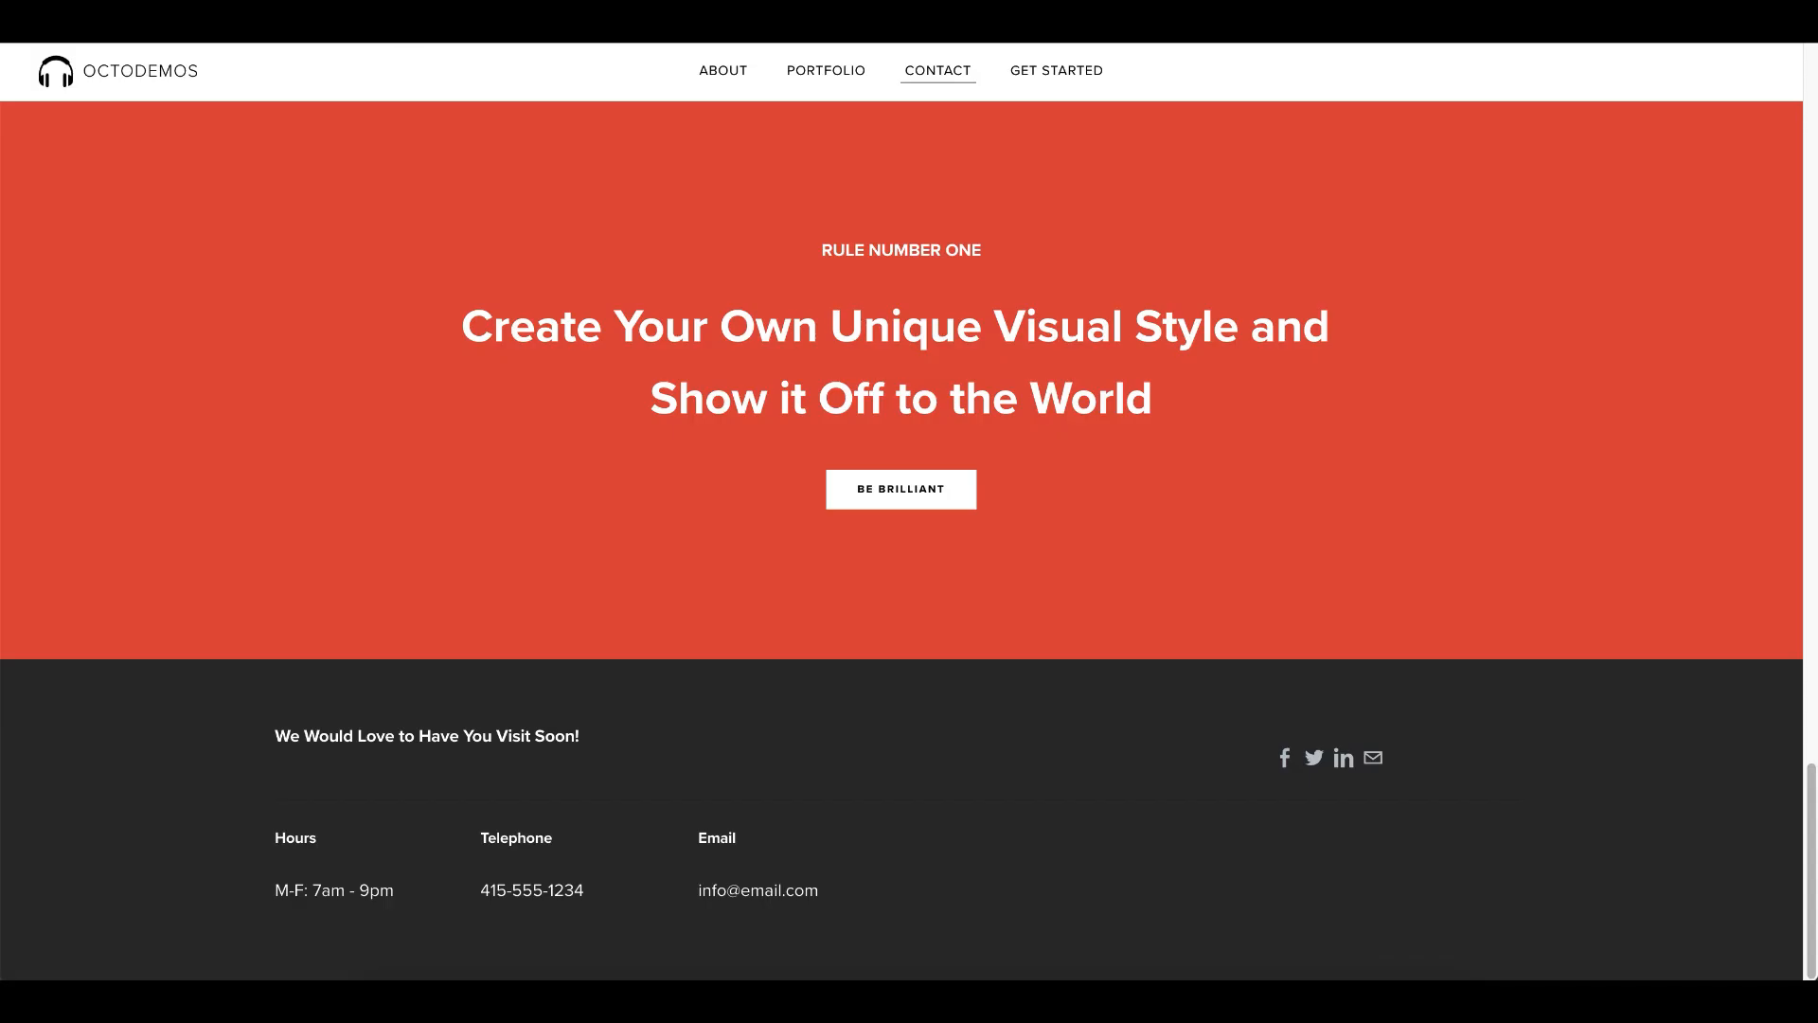
scroll(281, 163, "up", 18)
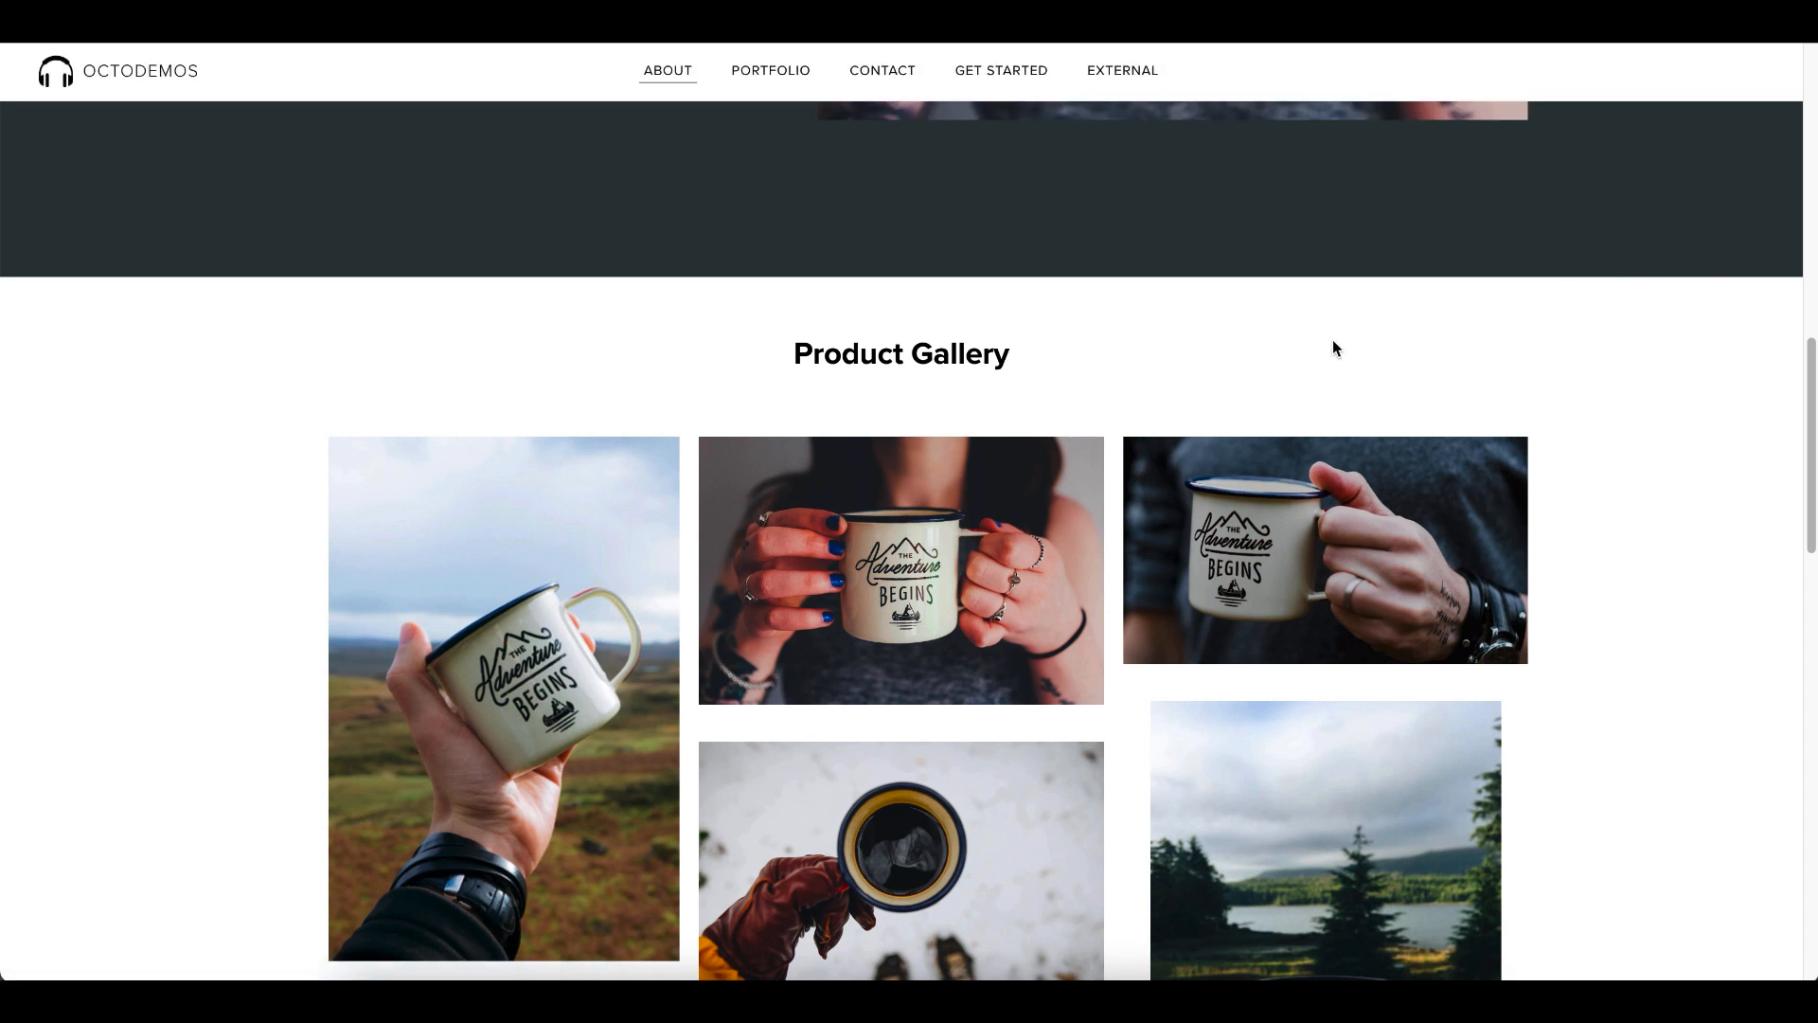
left_click(1136, 72)
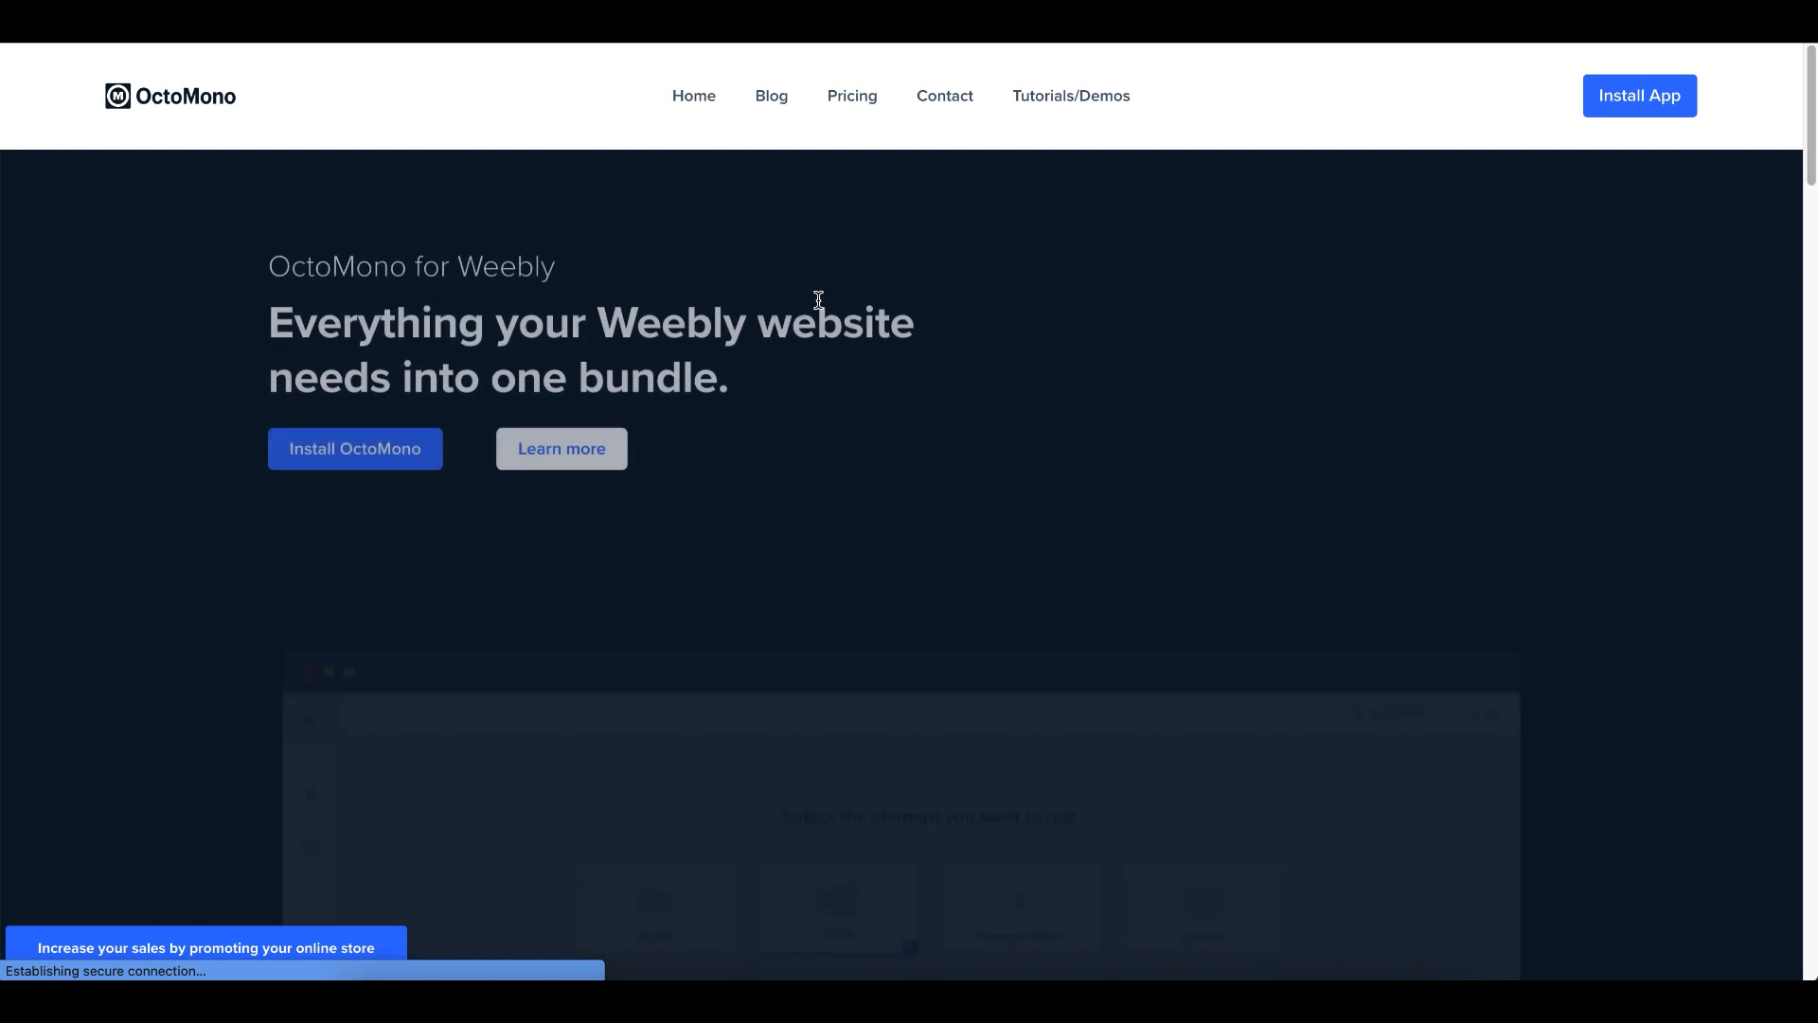
left_click(23, 23)
scroll(696, 291, "up", 12)
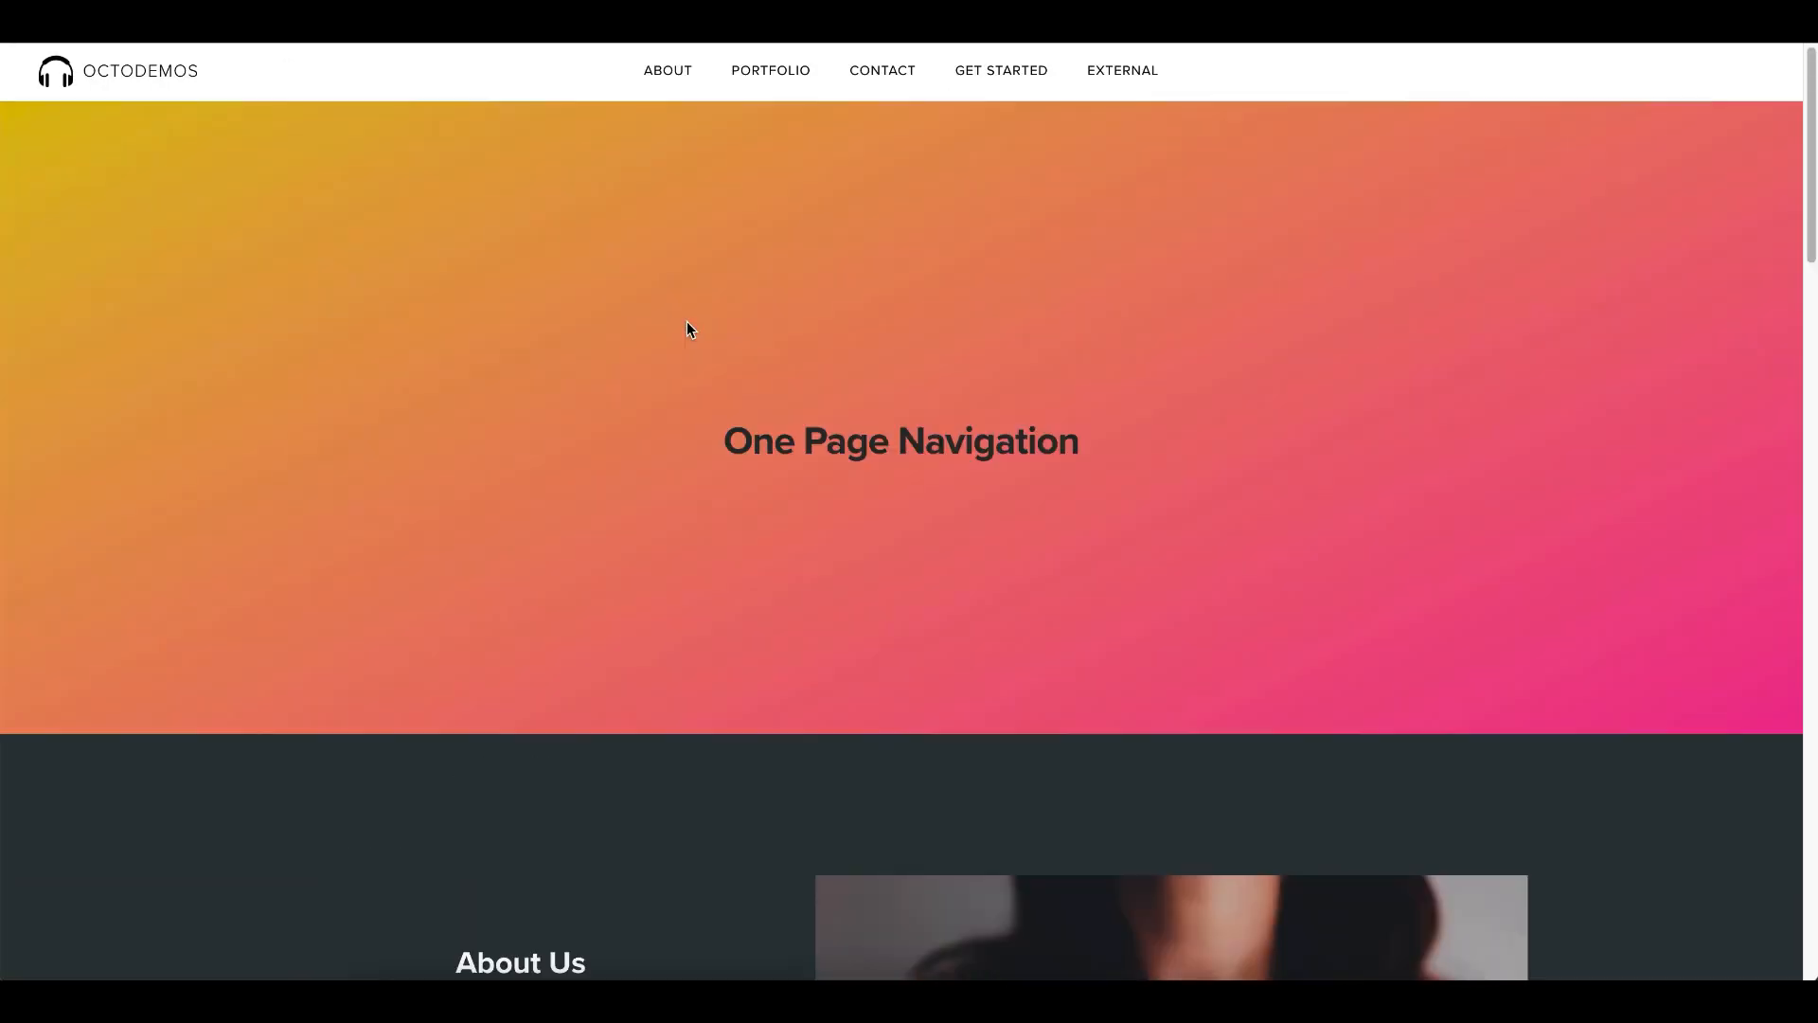
scroll(762, 150, "down", 15)
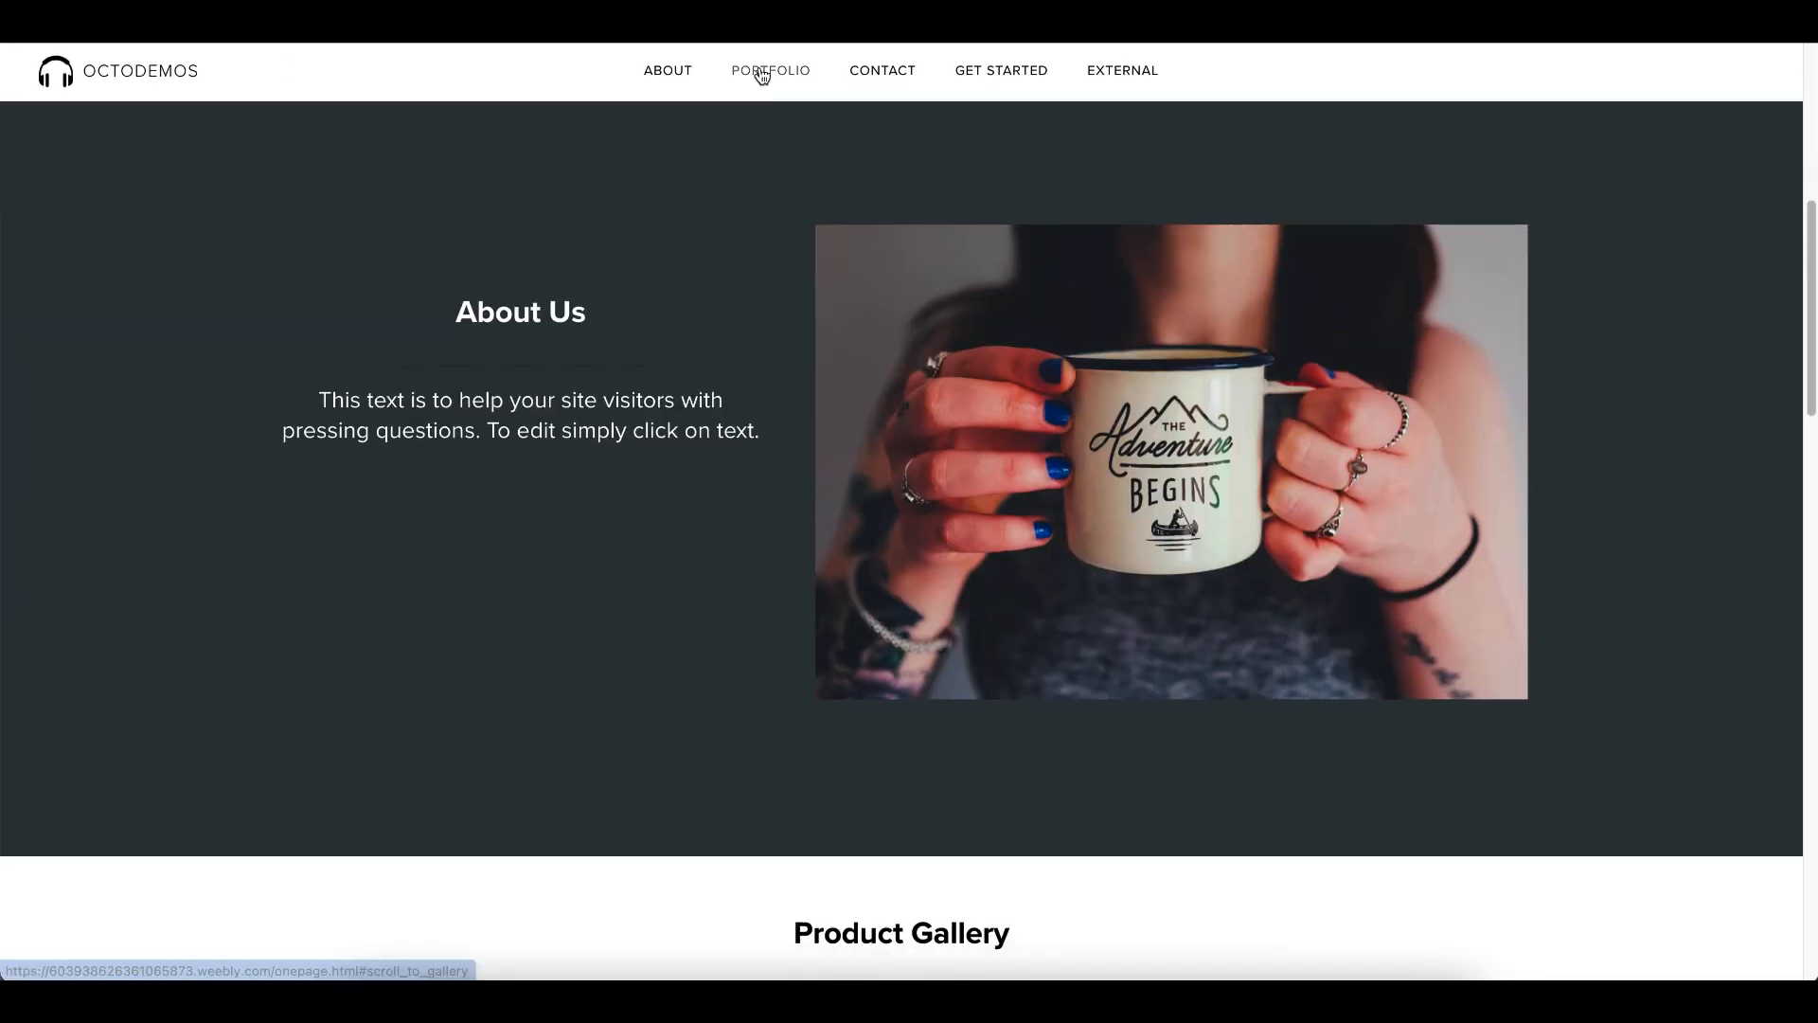
scroll(935, 121, "down", 10)
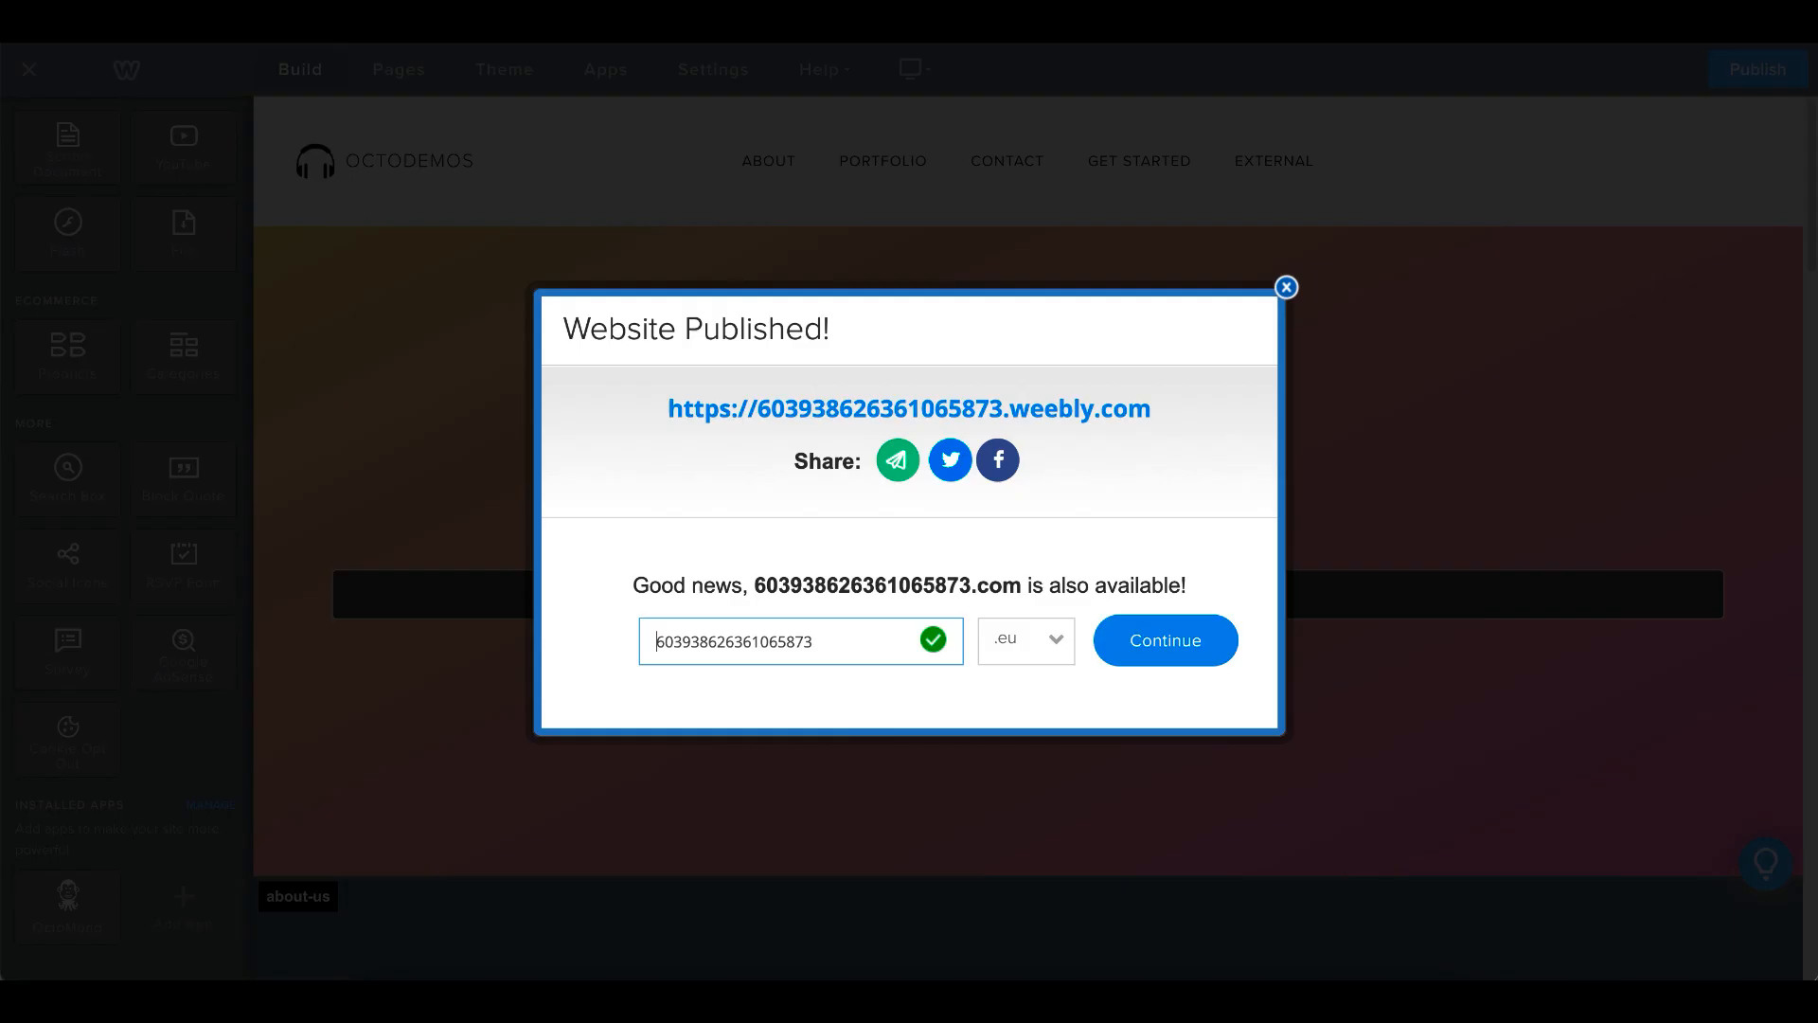
left_click(1286, 287)
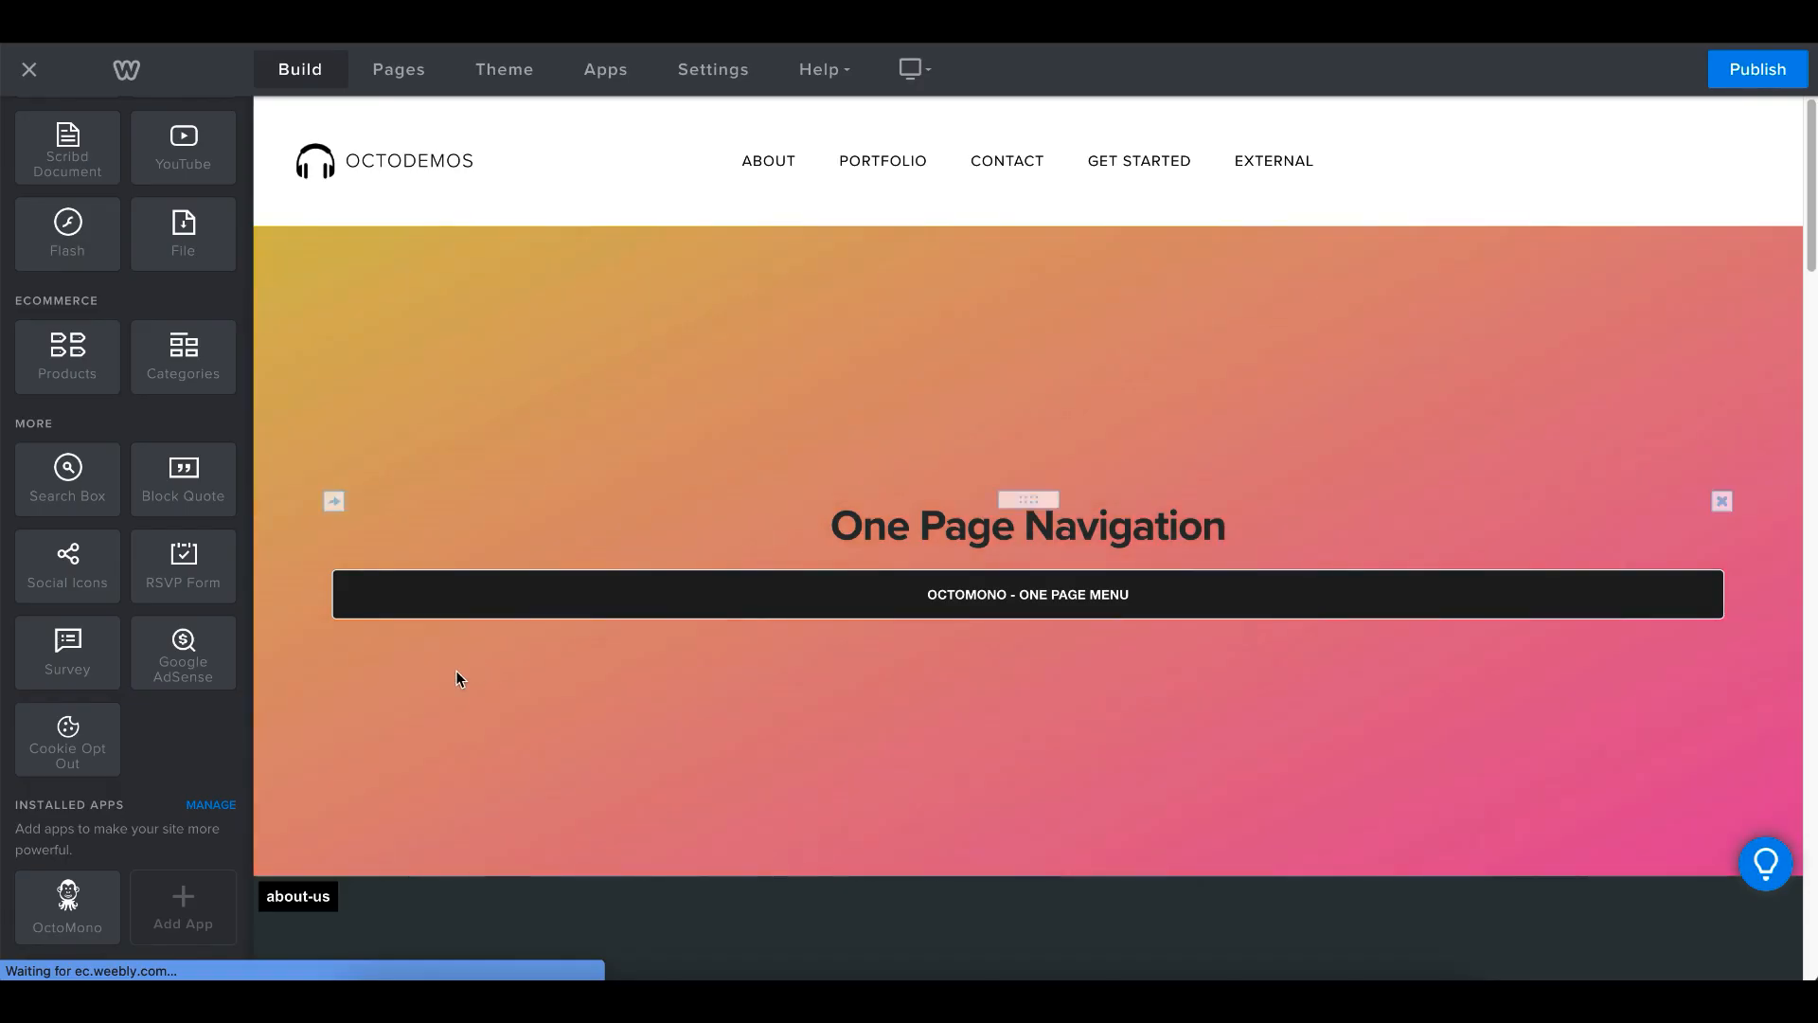
left_click(451, 593)
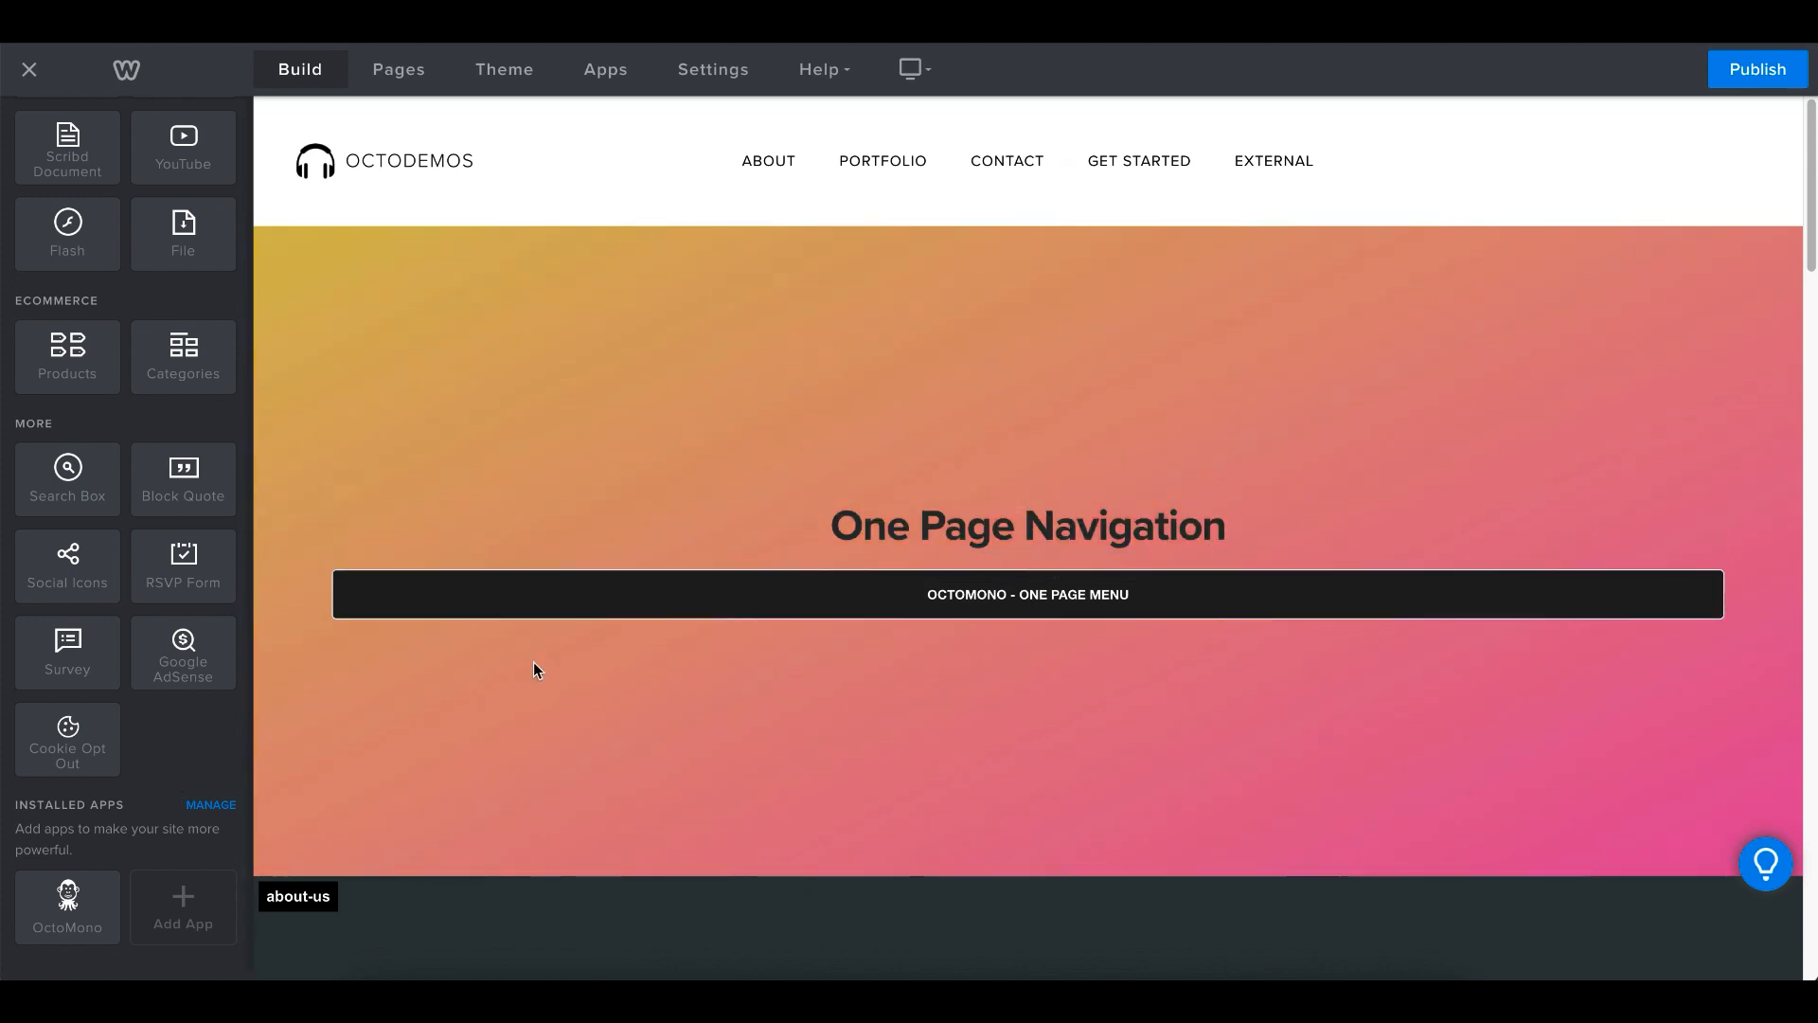
scroll(531, 663, "down", 6)
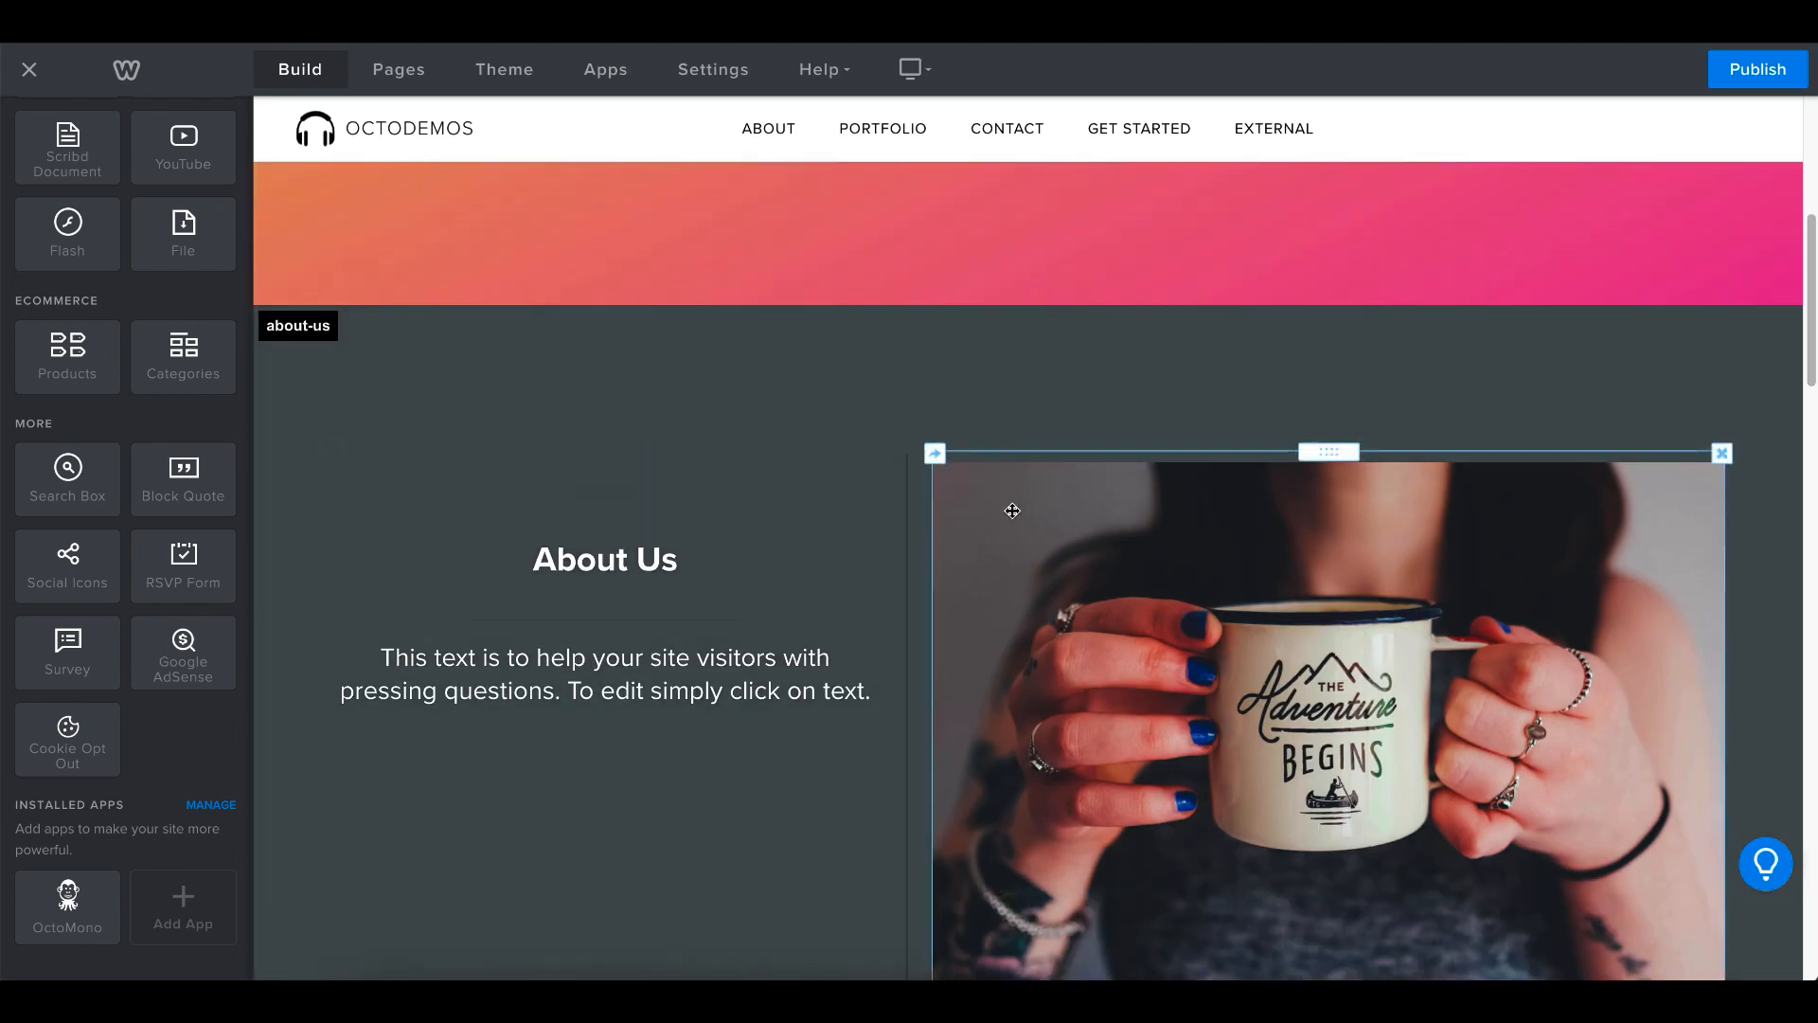
- Review the section labels down the page and the menu highlighting in the editor
scroll(603, 602, "down", 10)
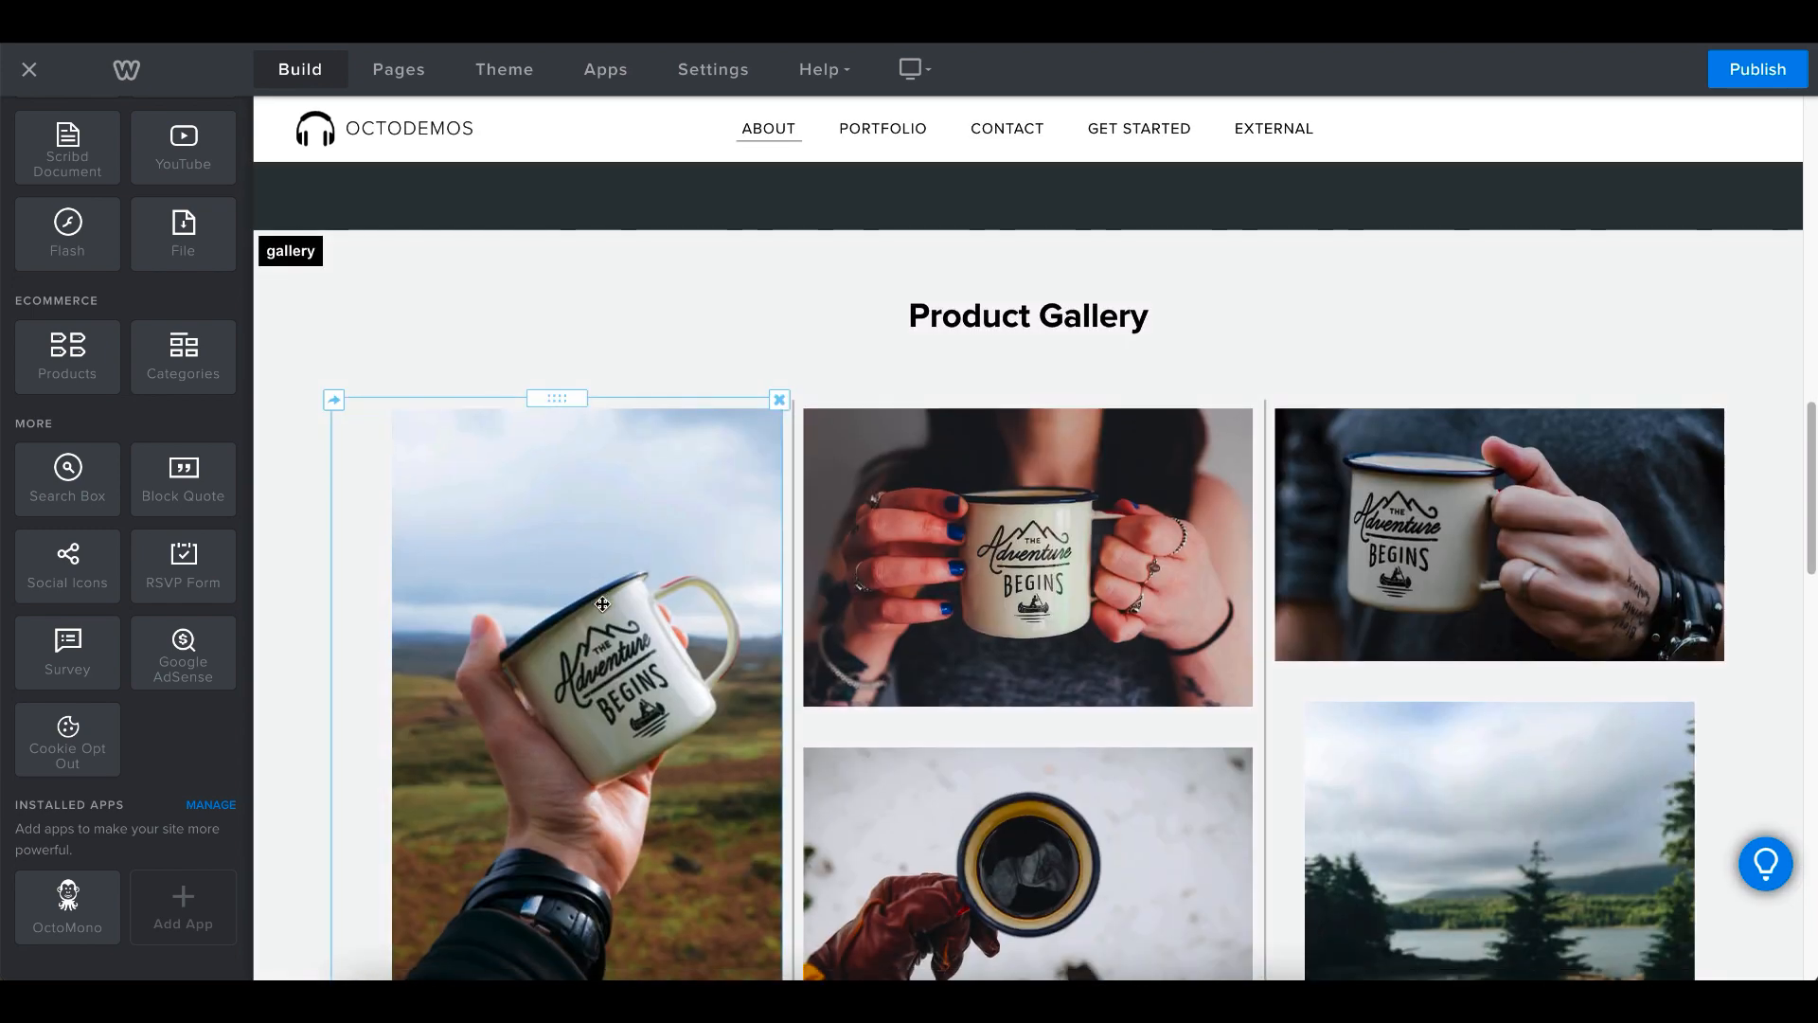
scroll(602, 603, "down", 5)
scroll(606, 657, "down", 5)
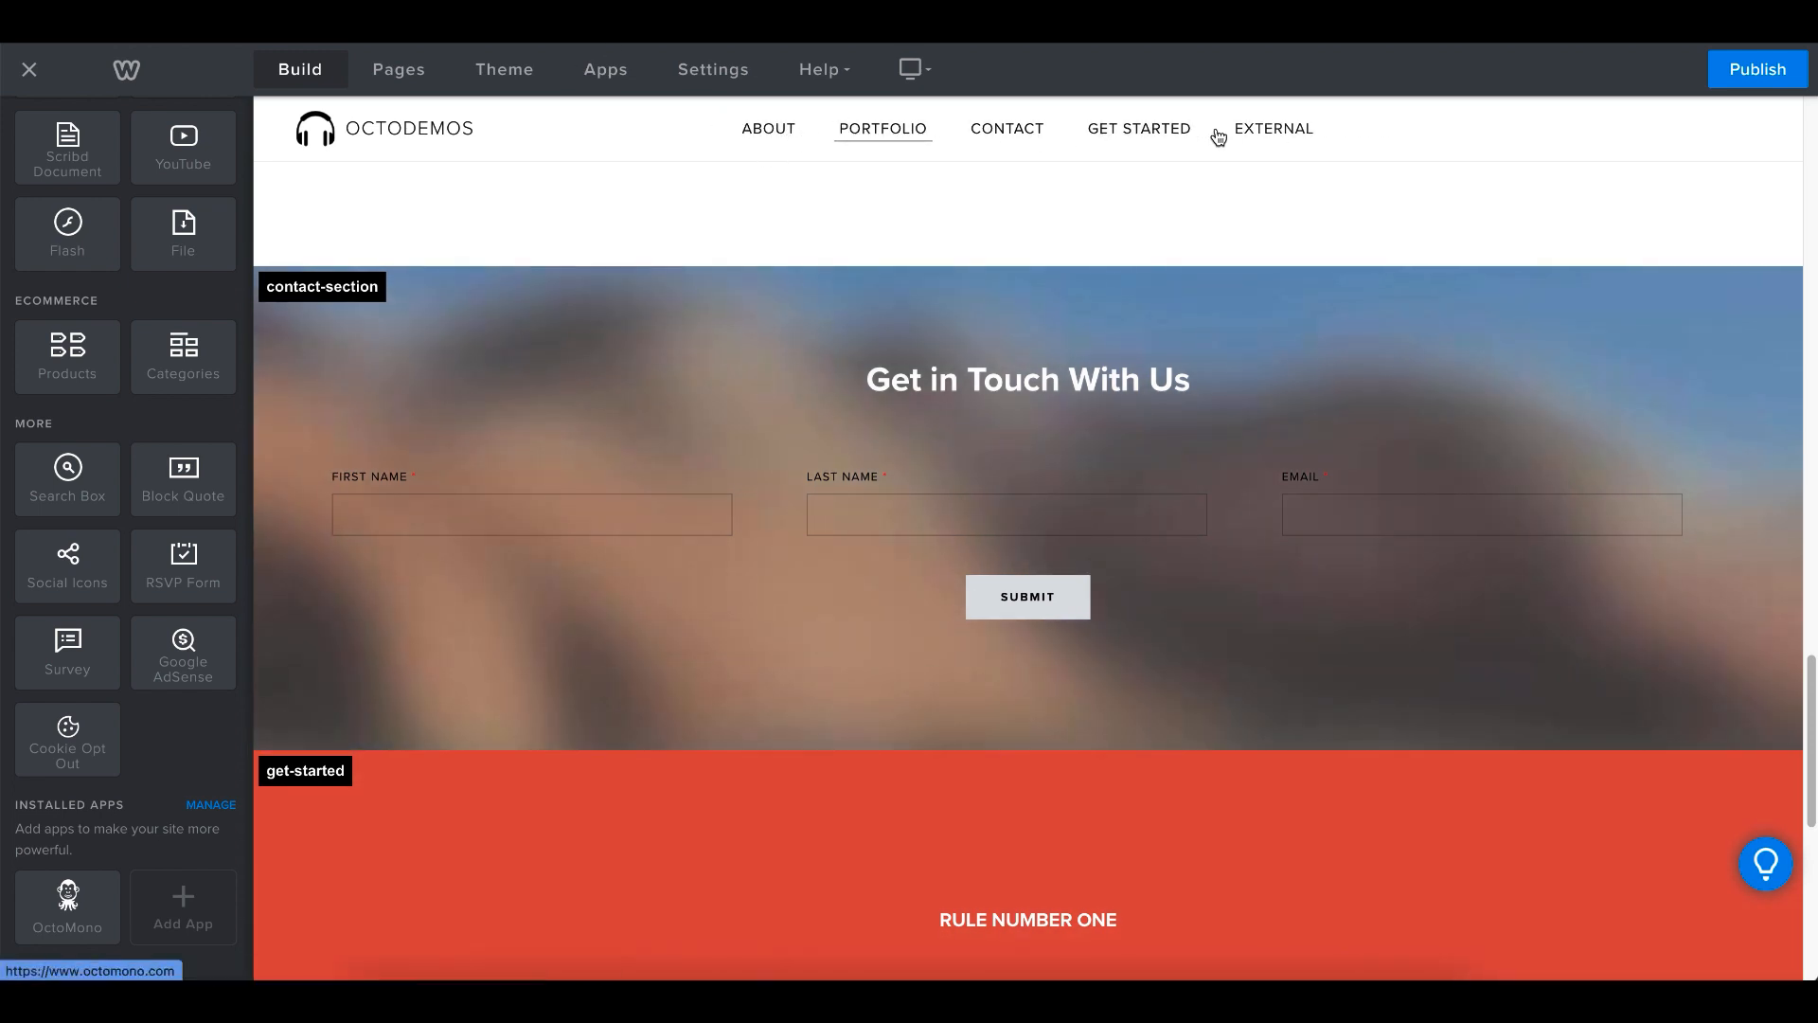
left_click_drag(782, 246, 792, 674)
scroll(791, 674, "up", 15)
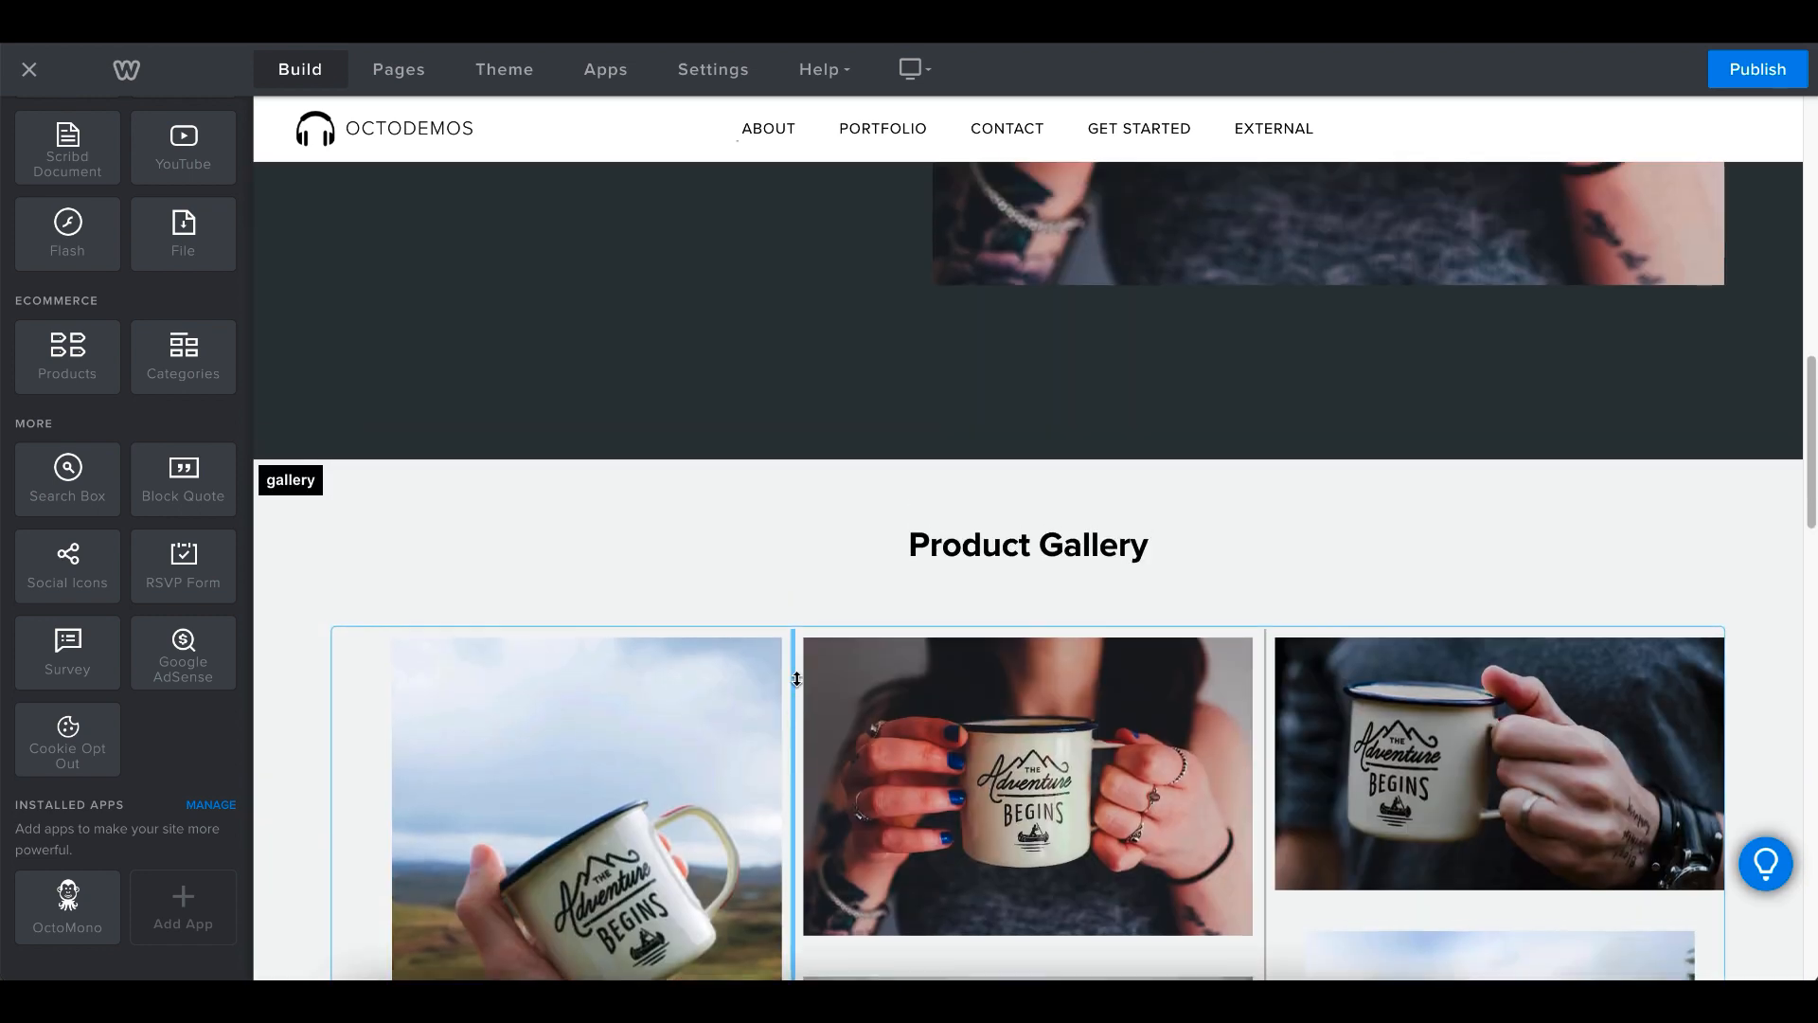
scroll(1020, 408, "down", 3)
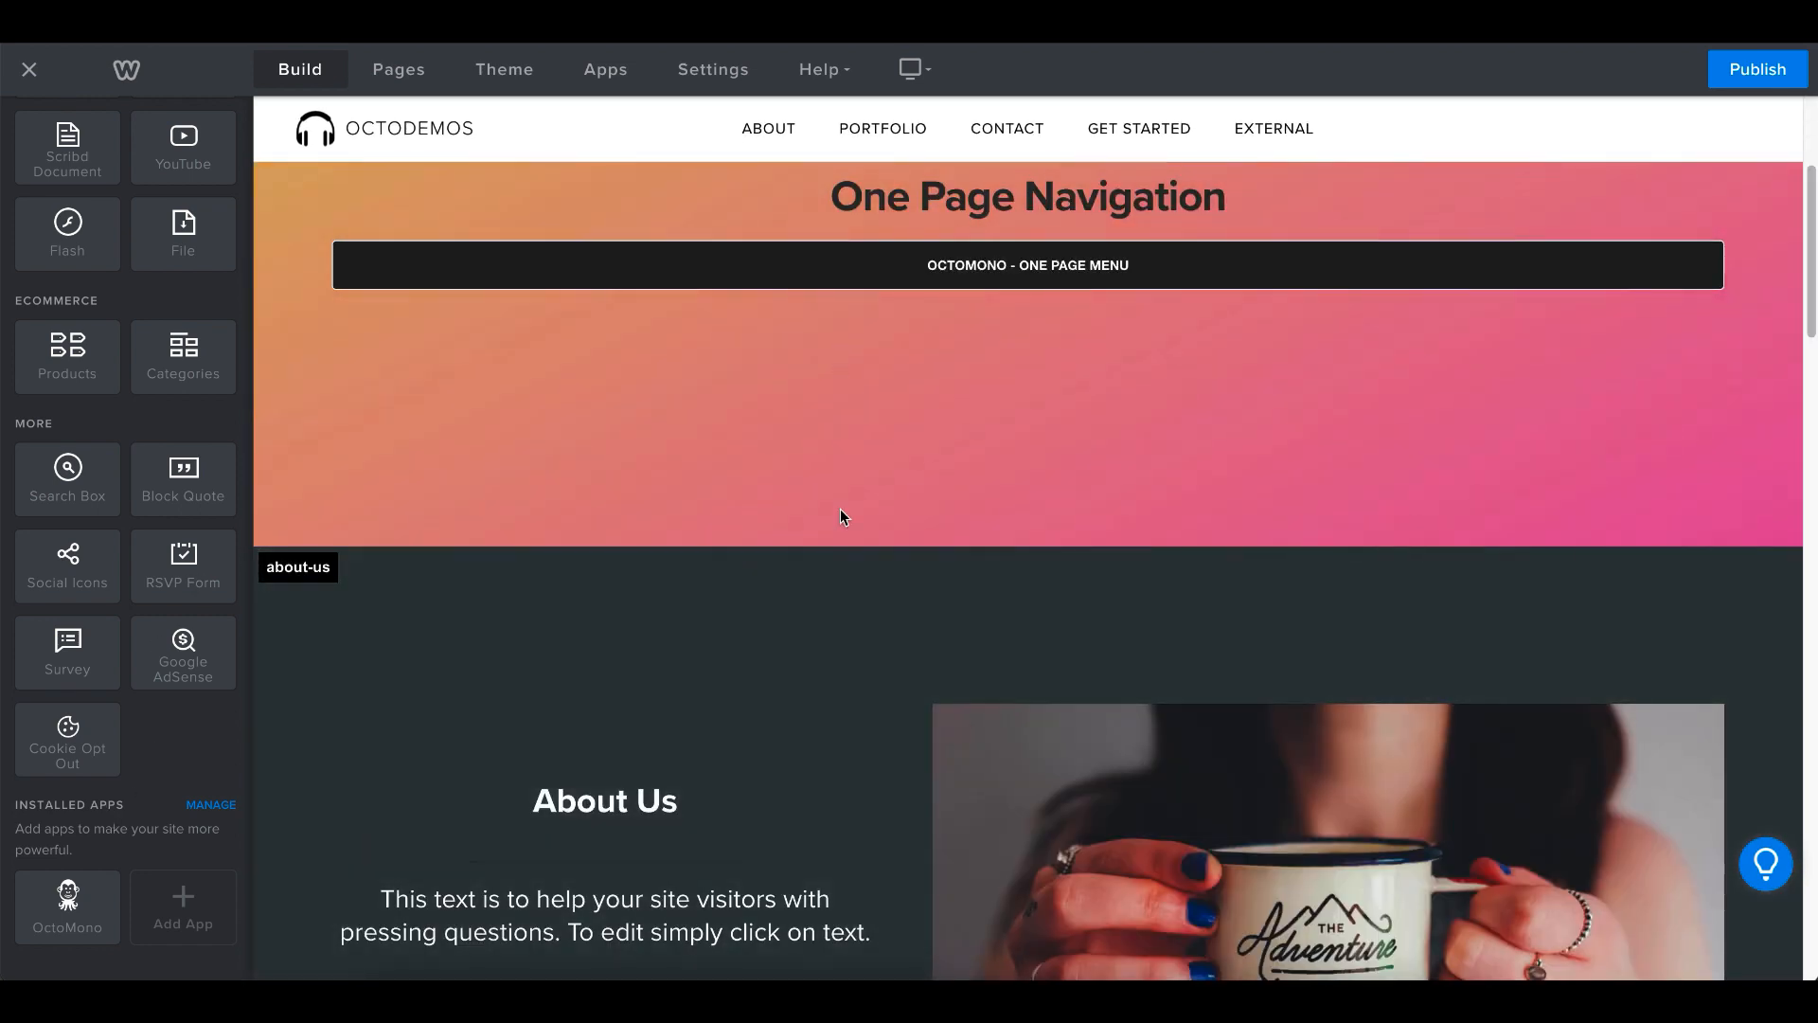
- Insert a new section above about-us using the red Featured layout "Create Your Unique Visual Style and Show it Off to the World"
scroll(104, 469, "up", 10)
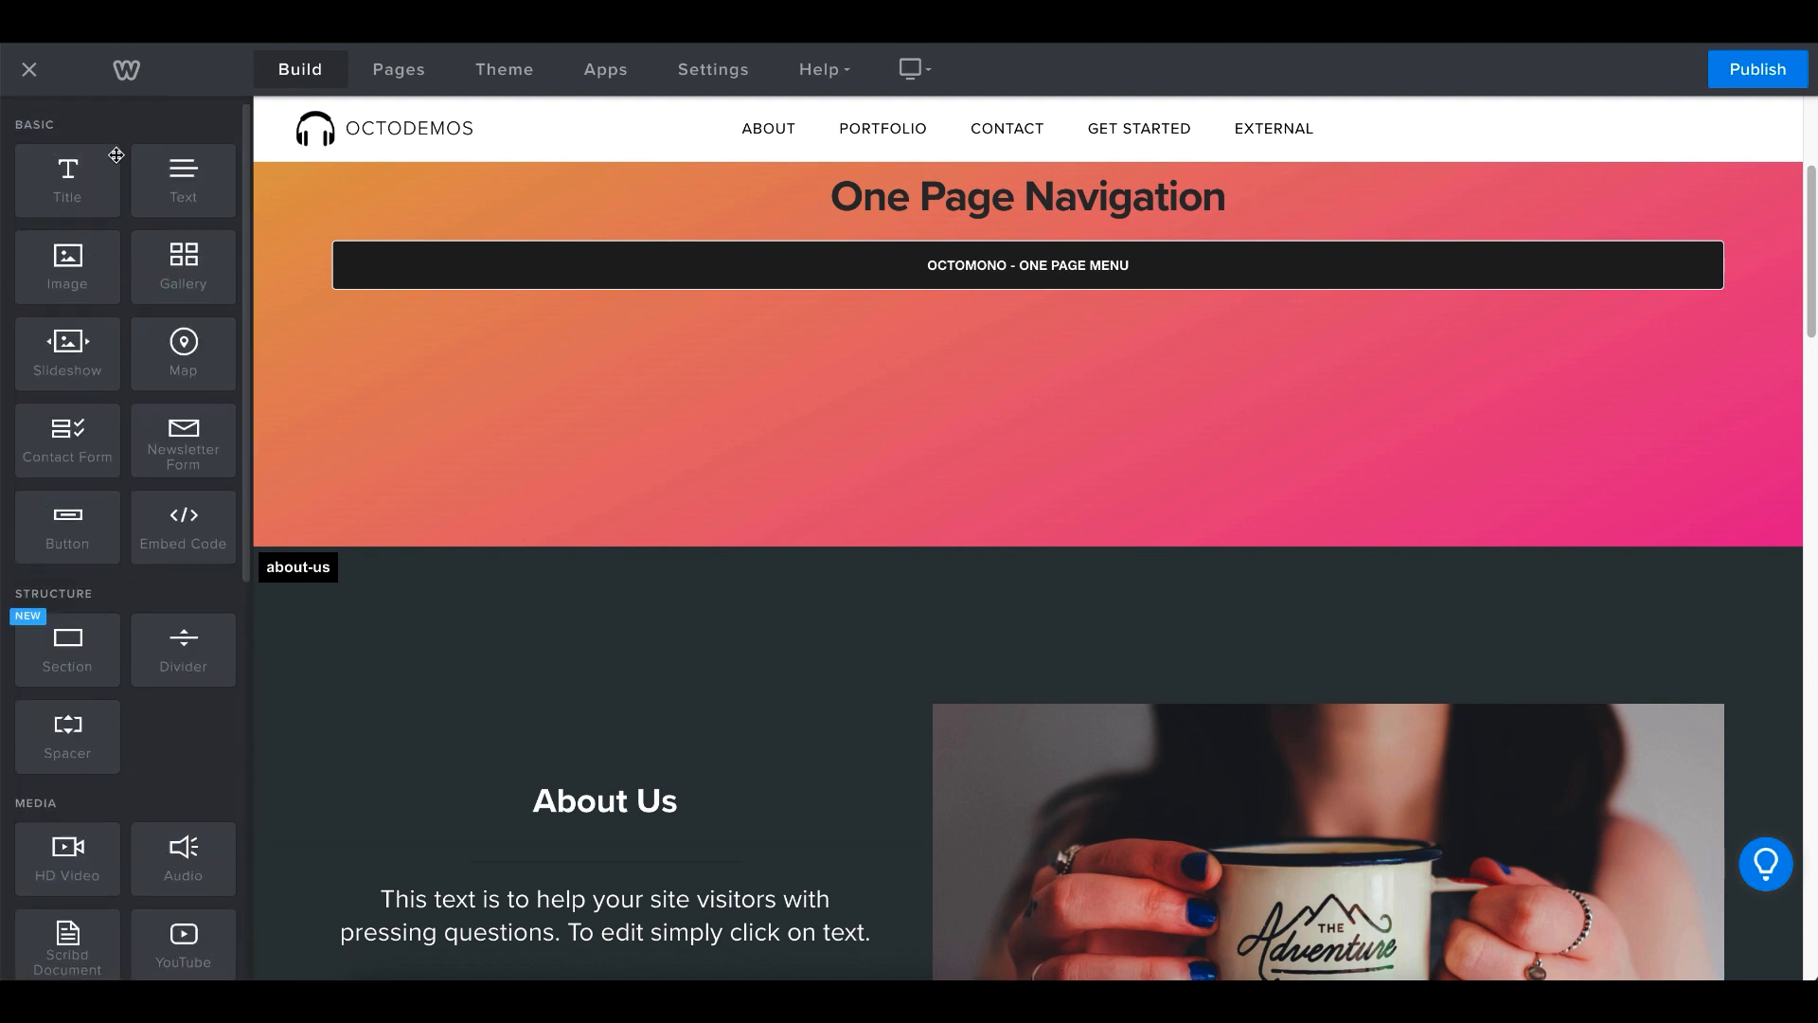
left_click_drag(76, 646, 604, 574)
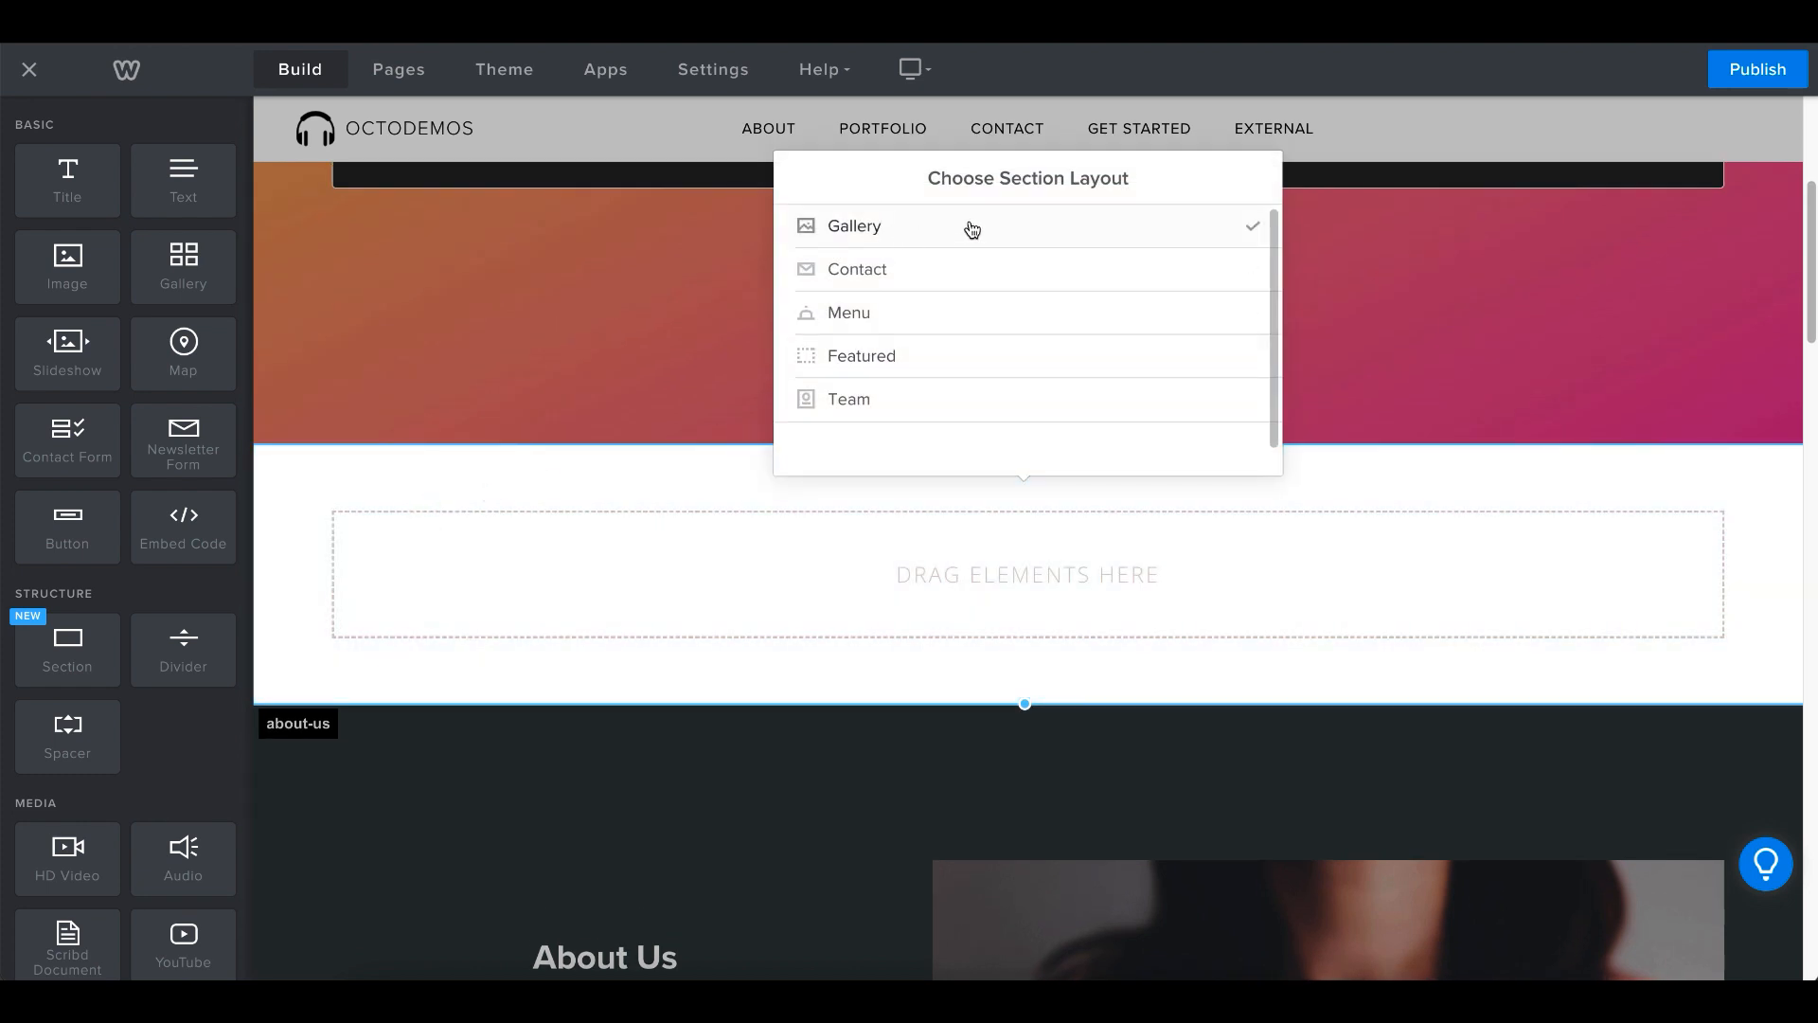
left_click(901, 360)
scroll(982, 357, "down", 10)
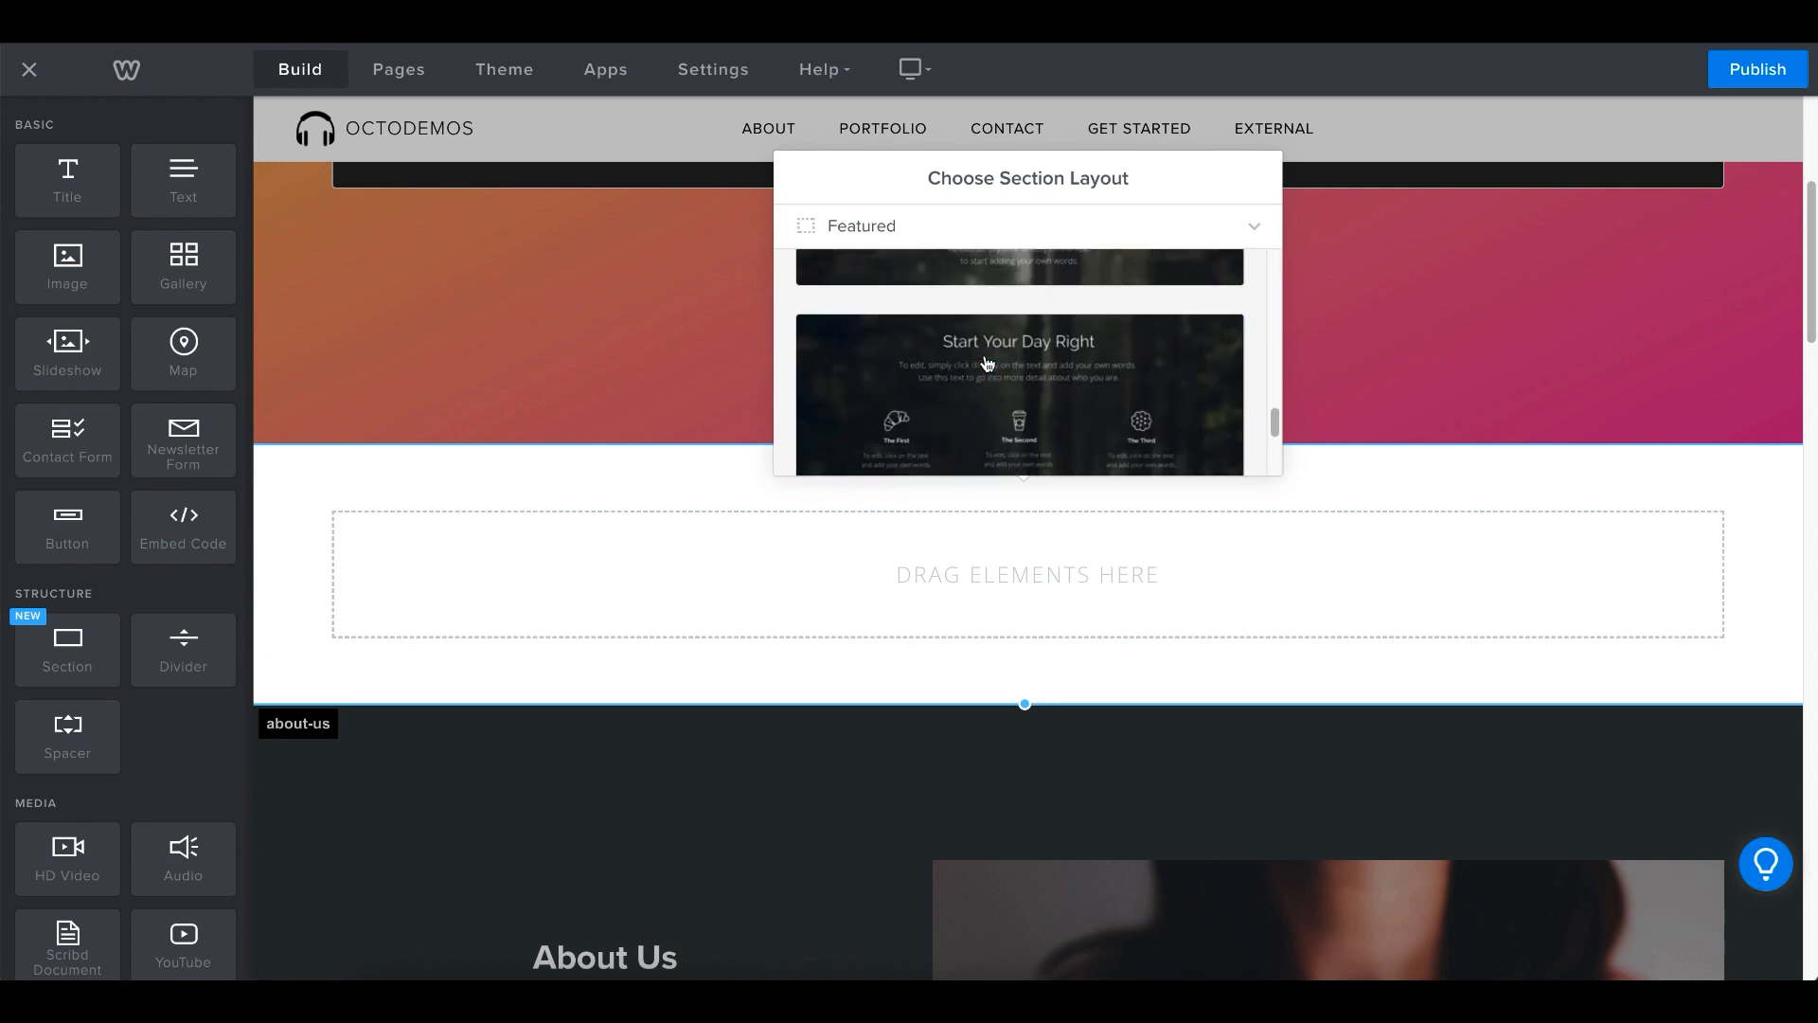
left_click(953, 358)
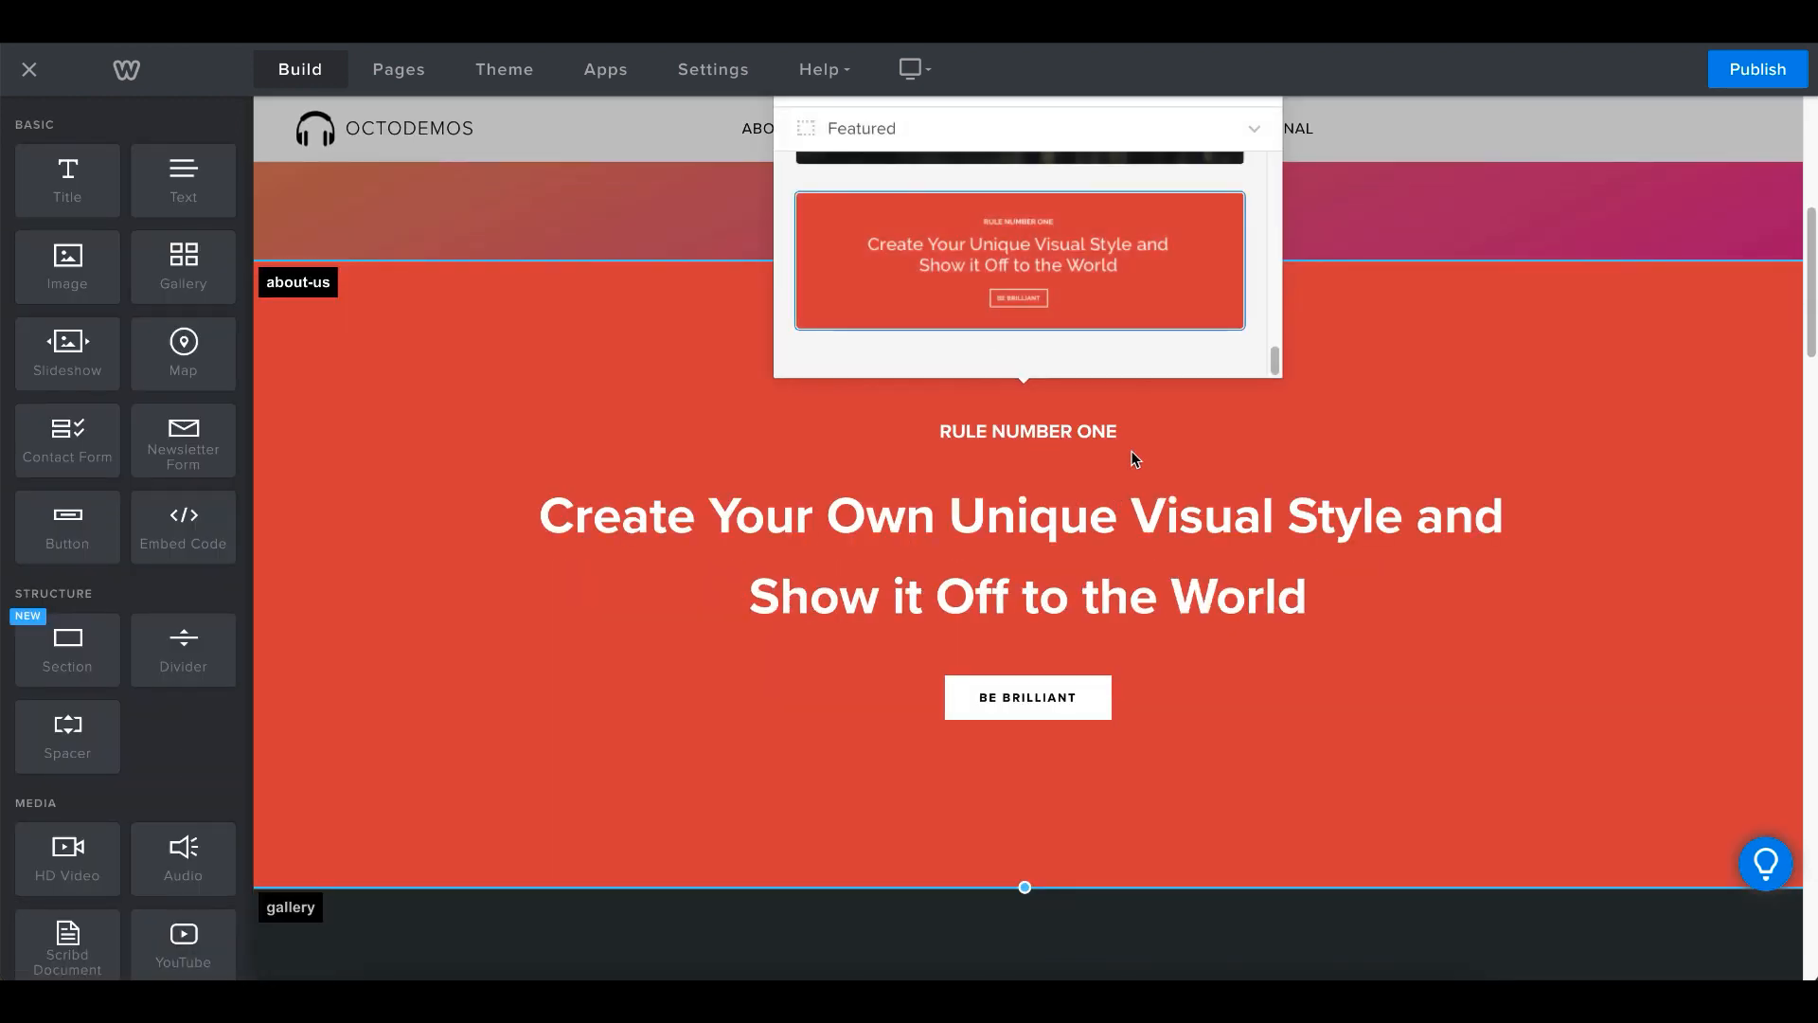
scroll(1133, 458, "up", 7)
left_click(1246, 692)
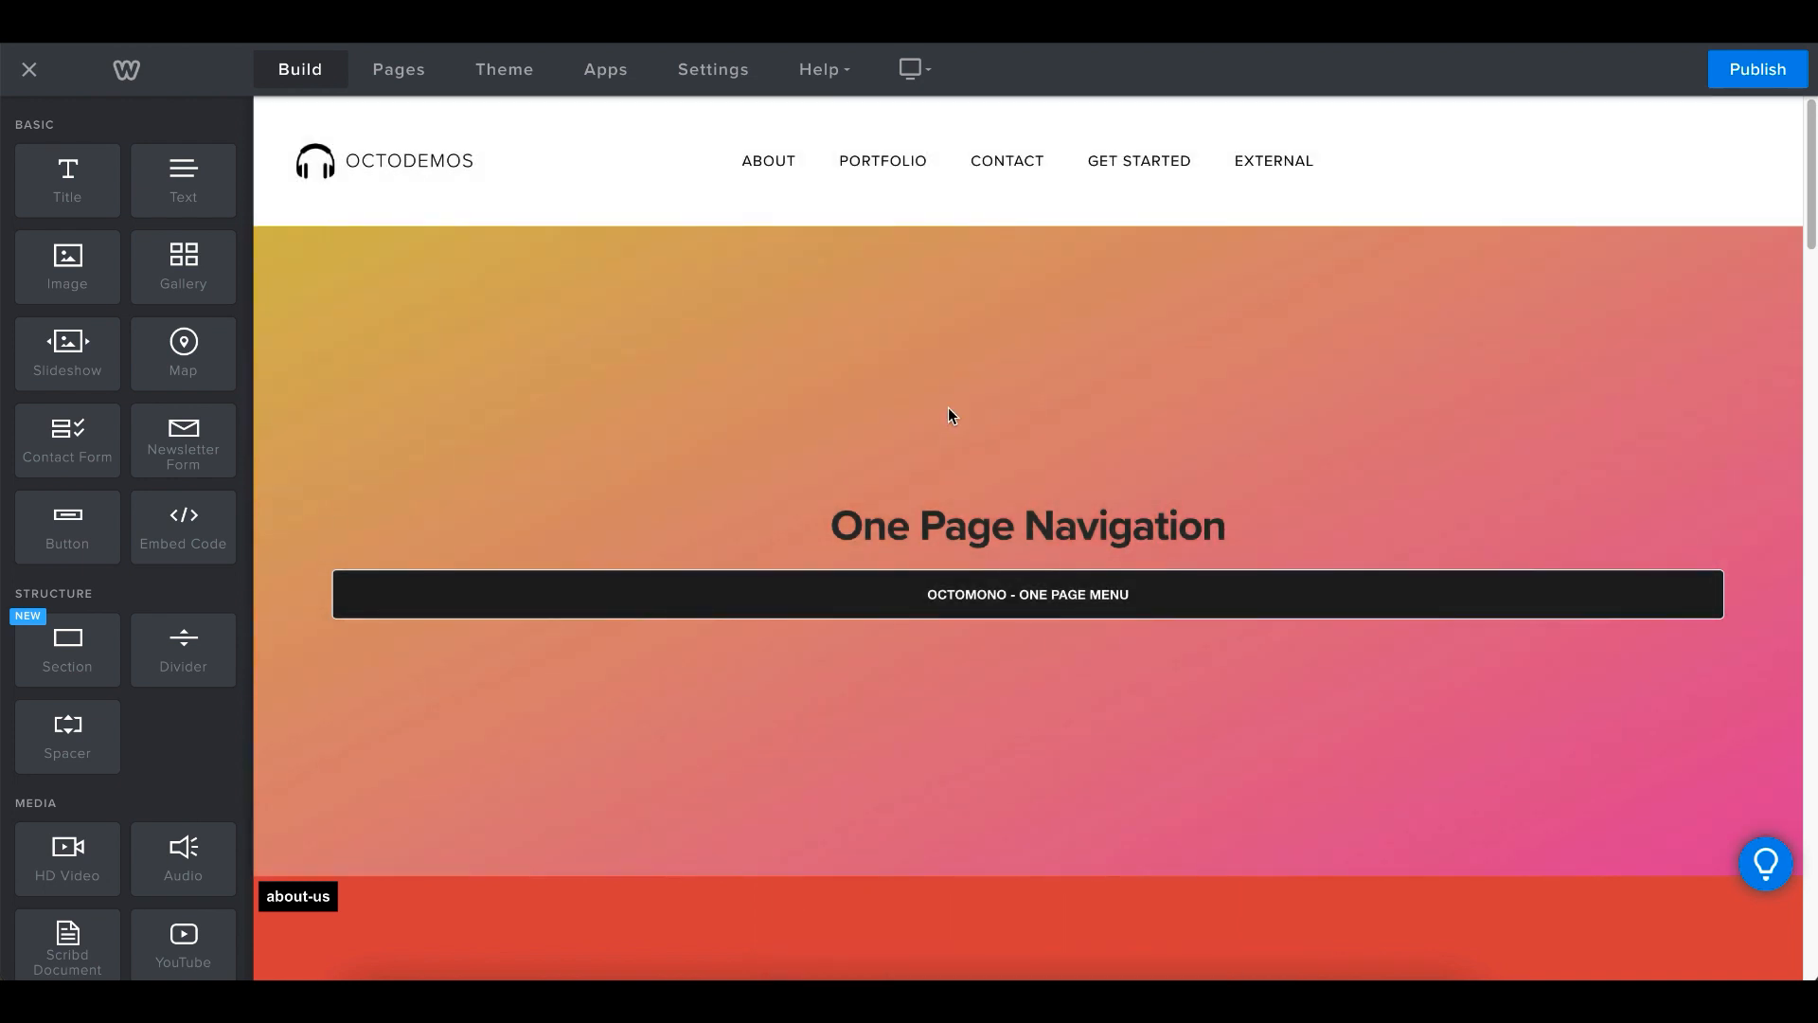
- Examine which section label each section of the page carries with the new section in place
scroll(909, 492, "down", 5)
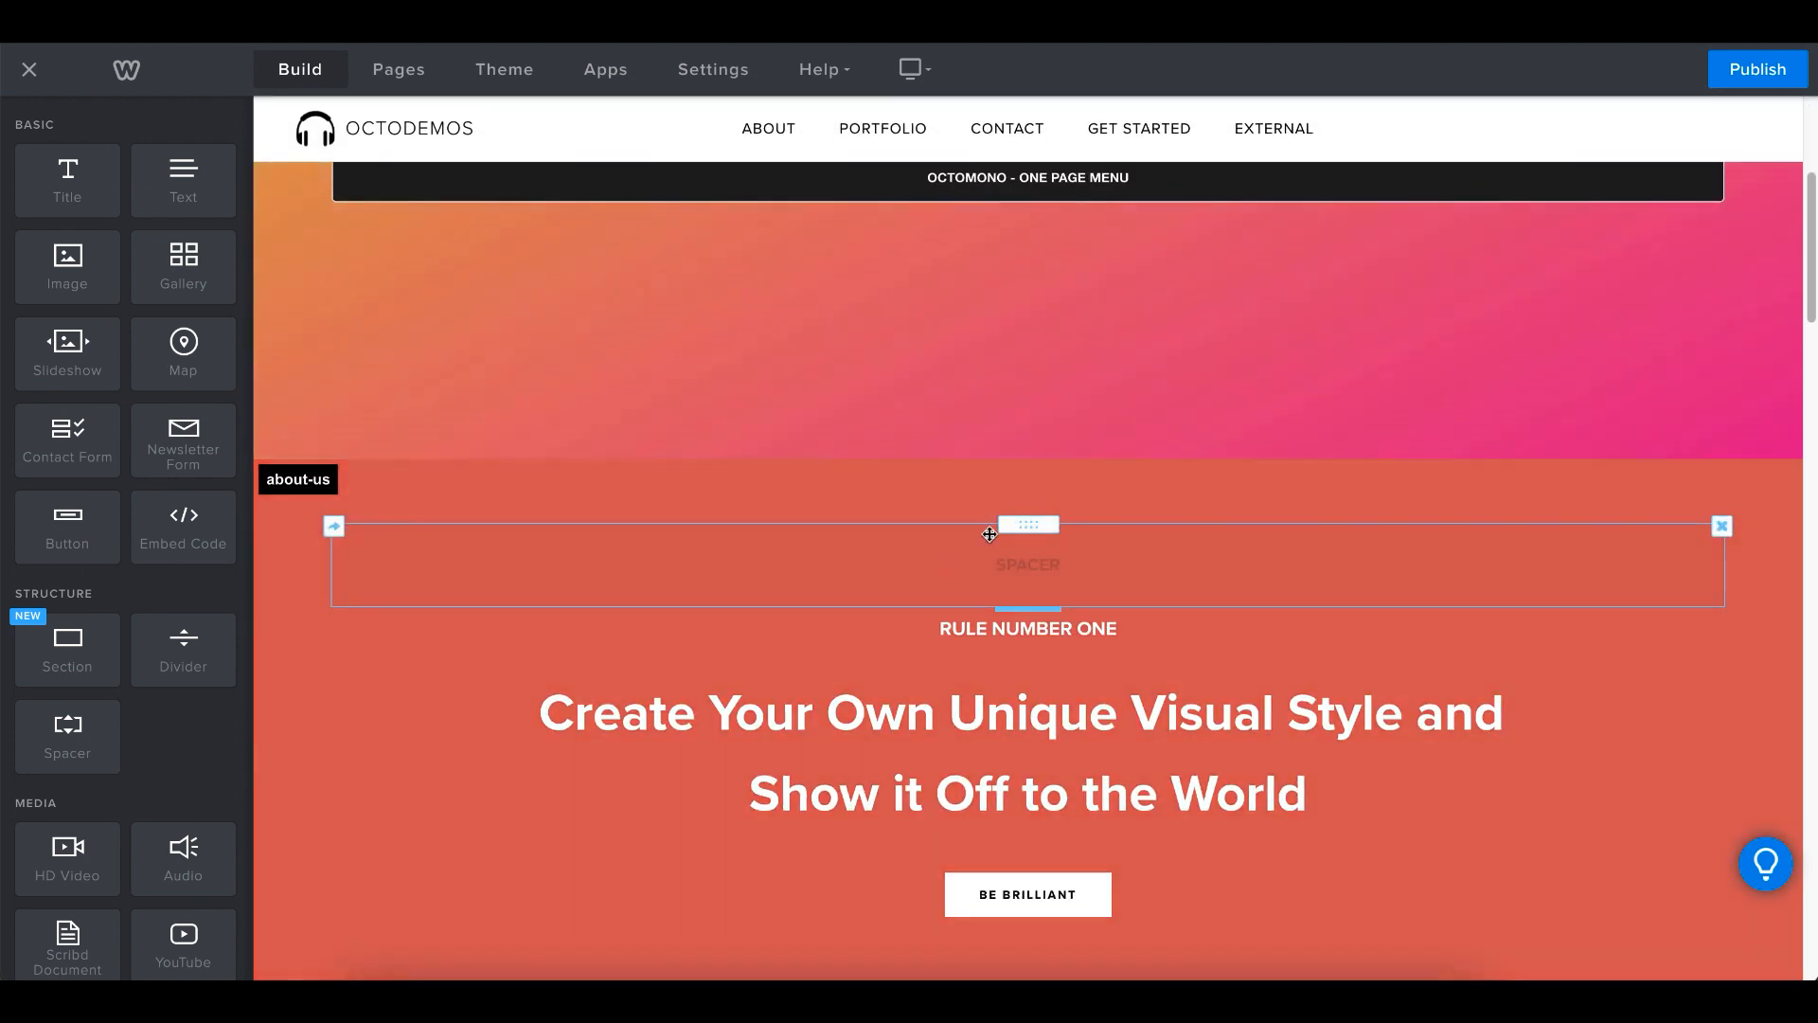
scroll(899, 396, "down", 1)
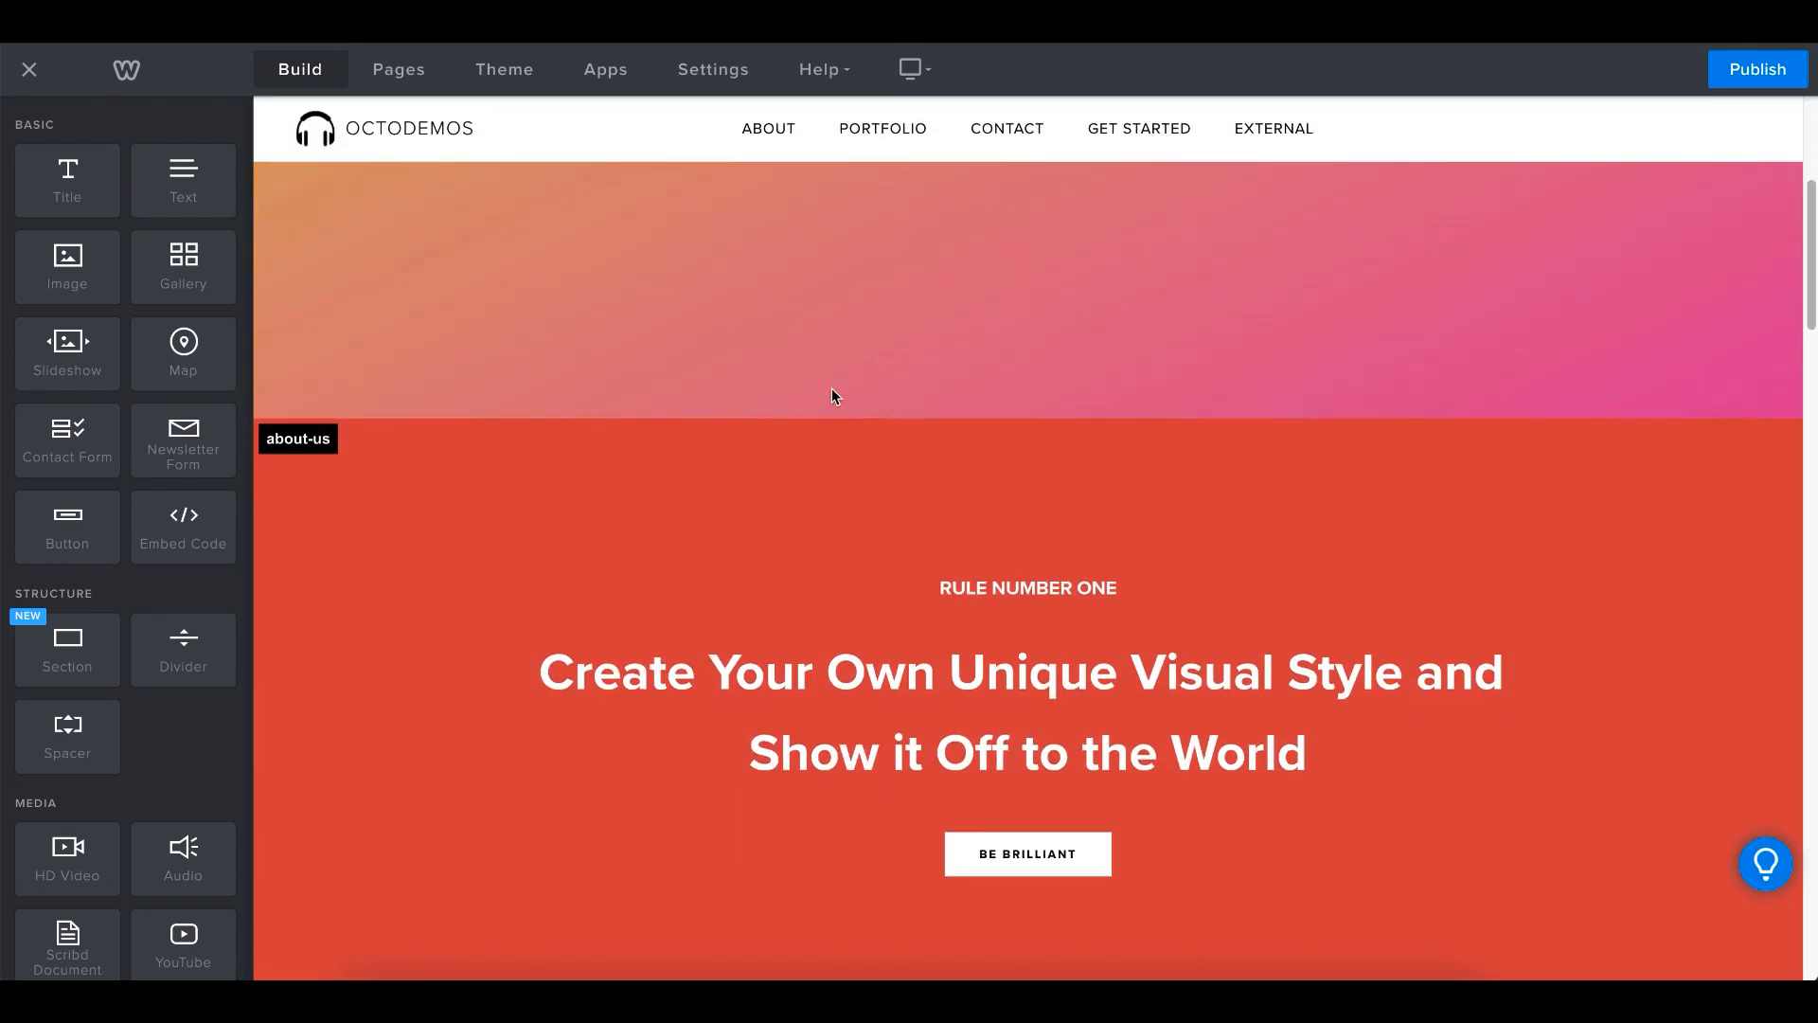
scroll(710, 455, "up", 2)
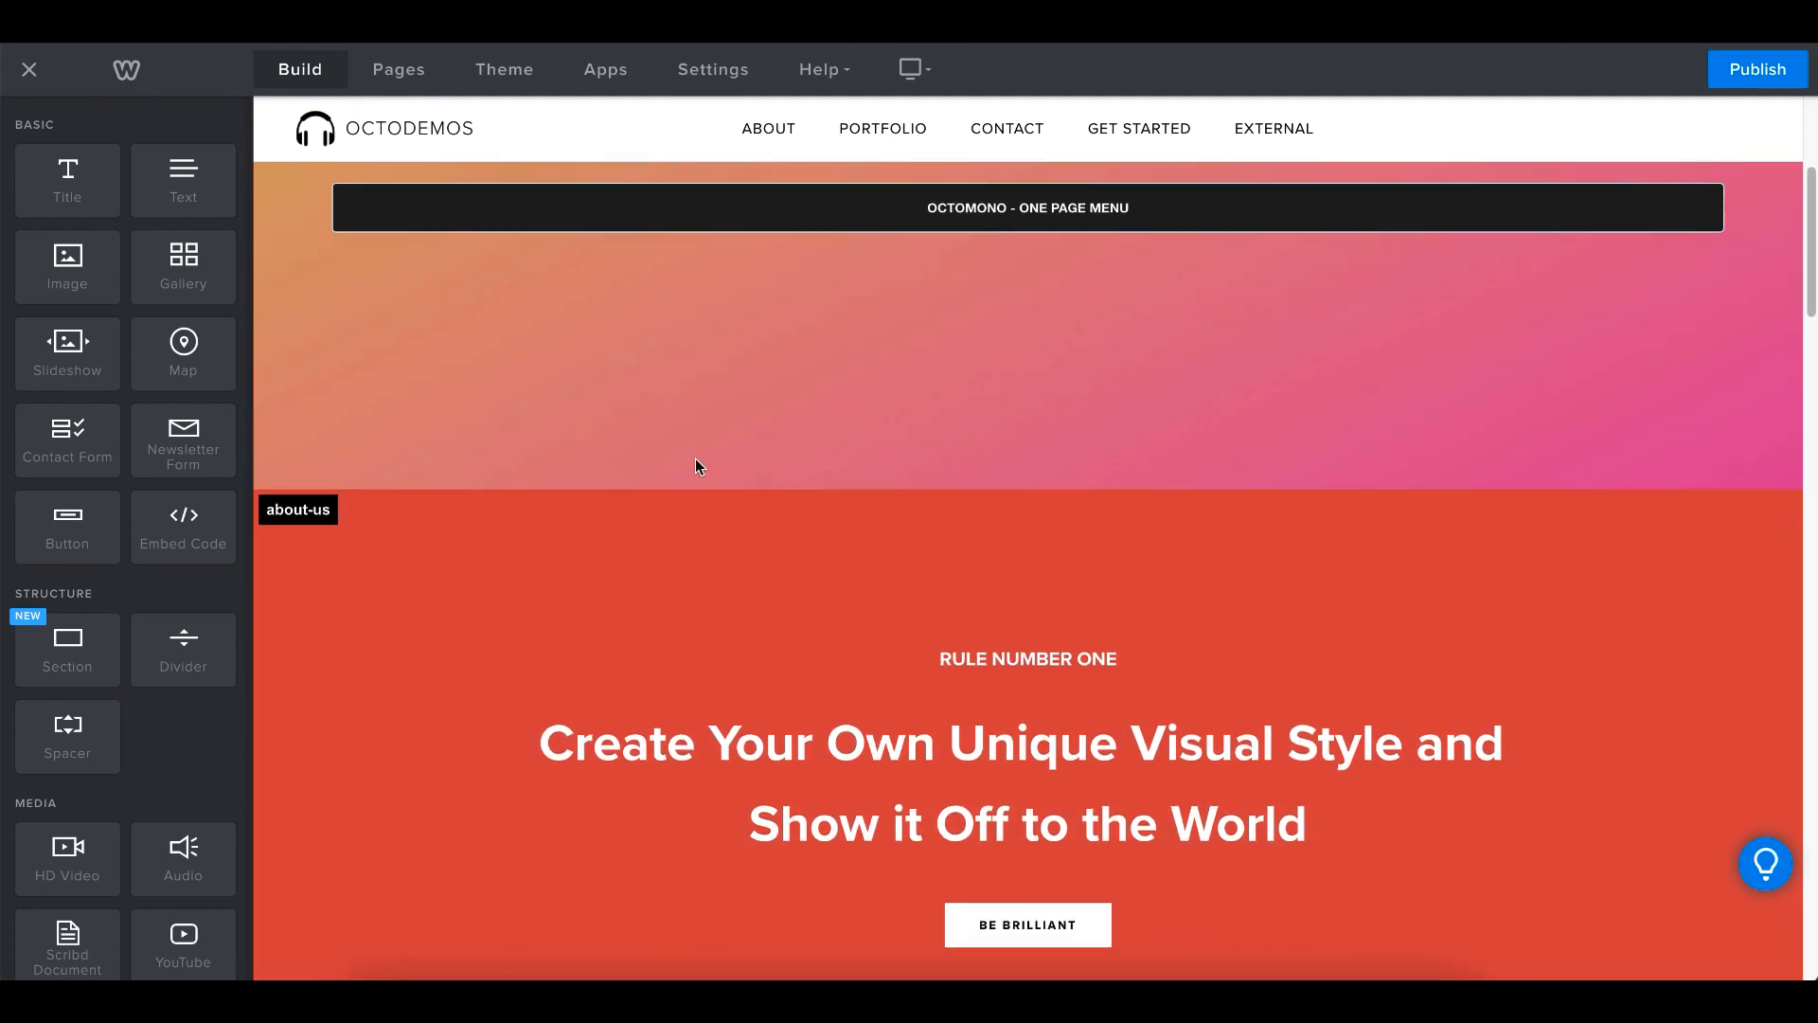
scroll(663, 445, "down", 4)
scroll(337, 368, "down", 15)
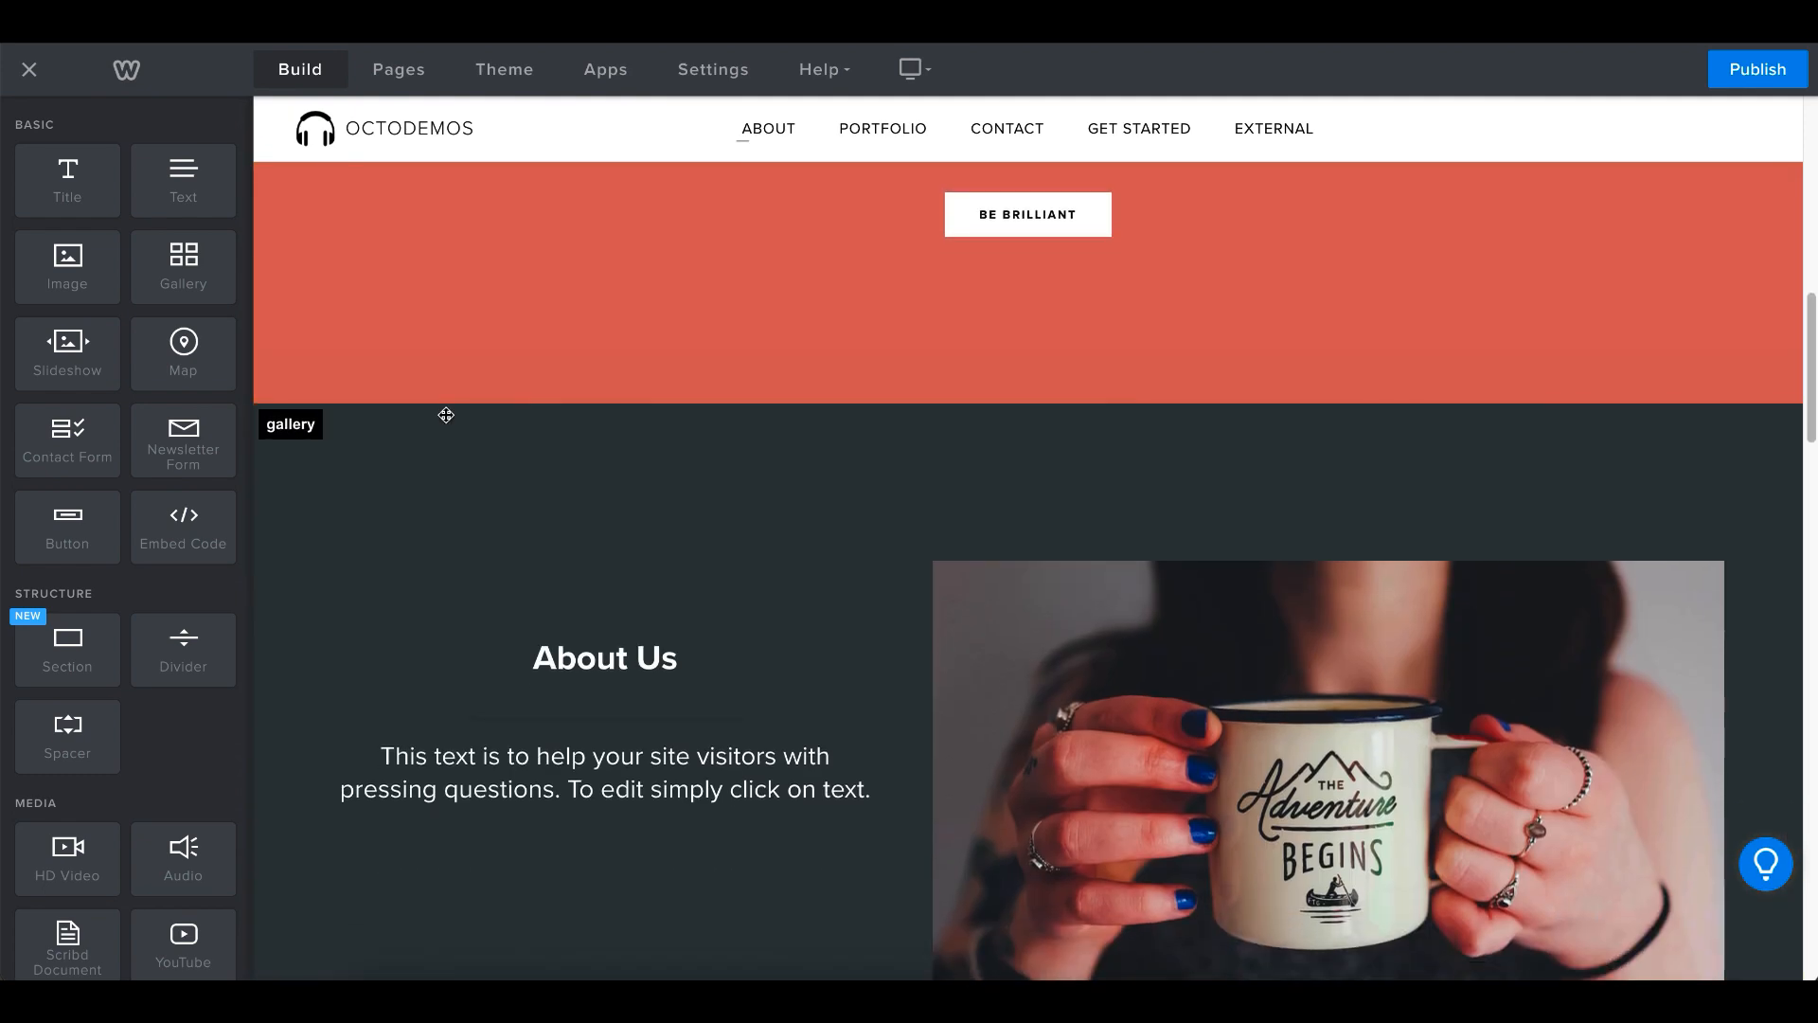
scroll(454, 521, "down", 12)
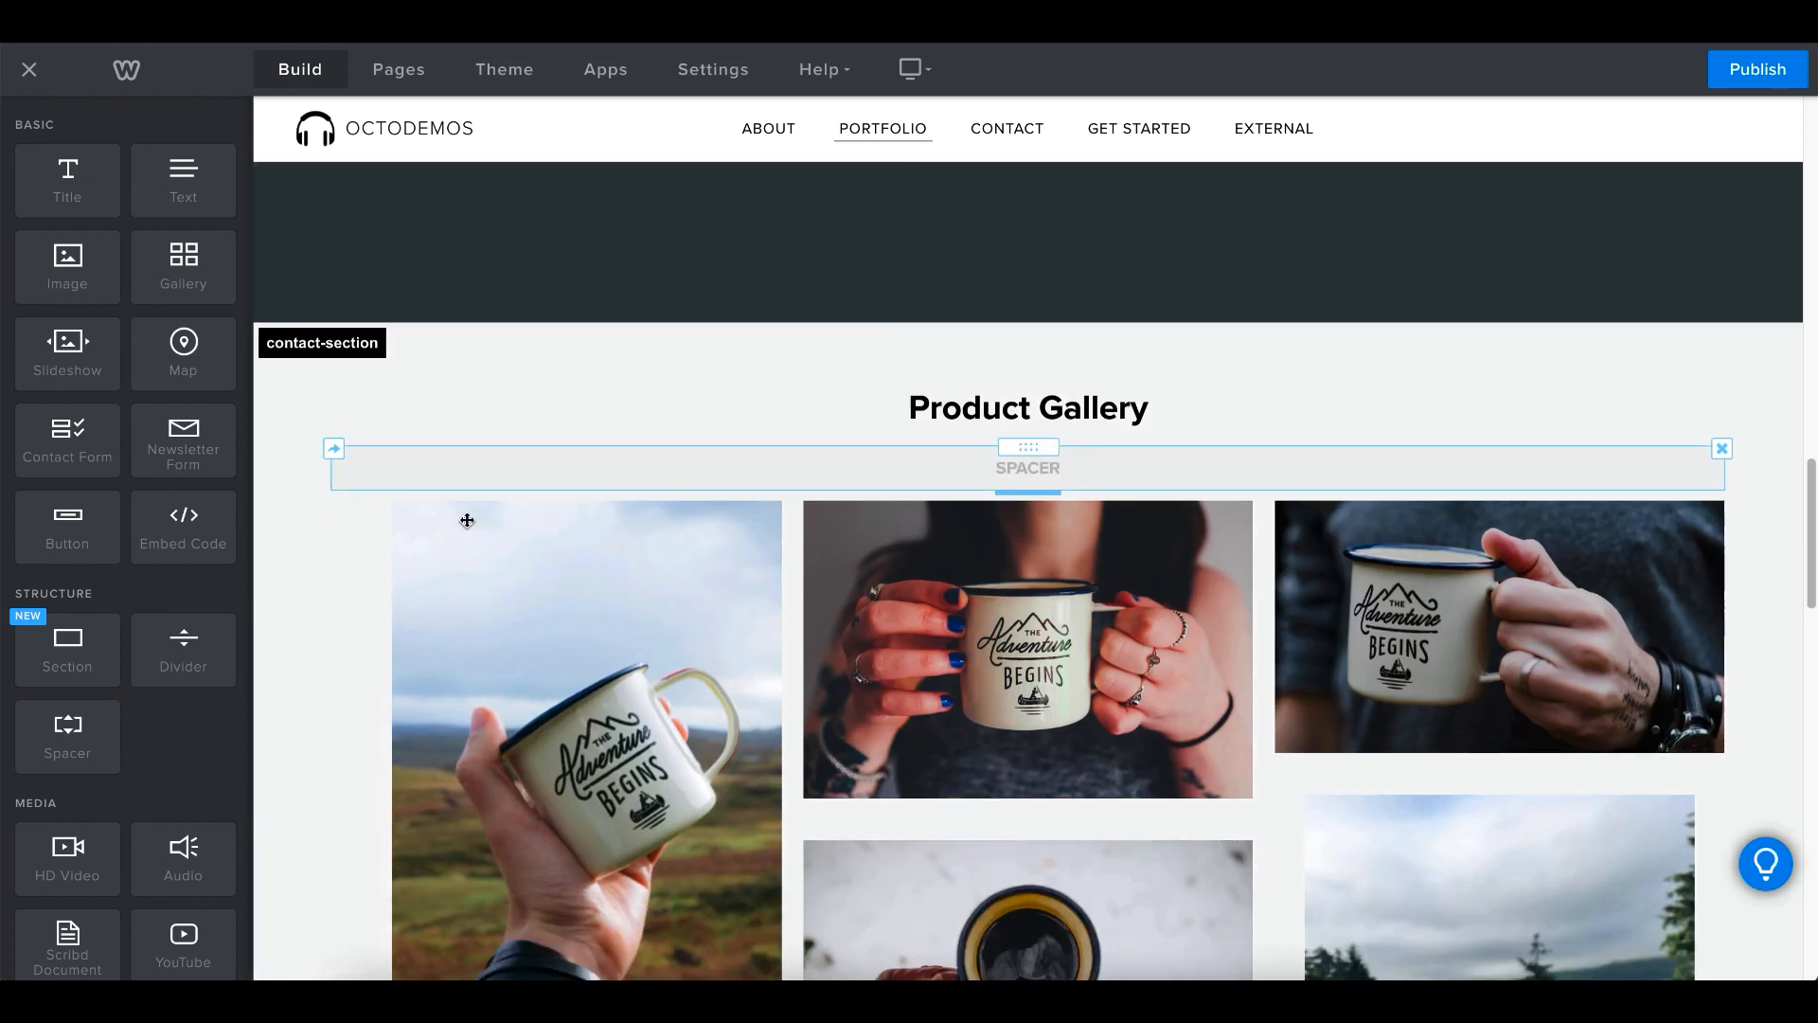
scroll(628, 537, "up", 20)
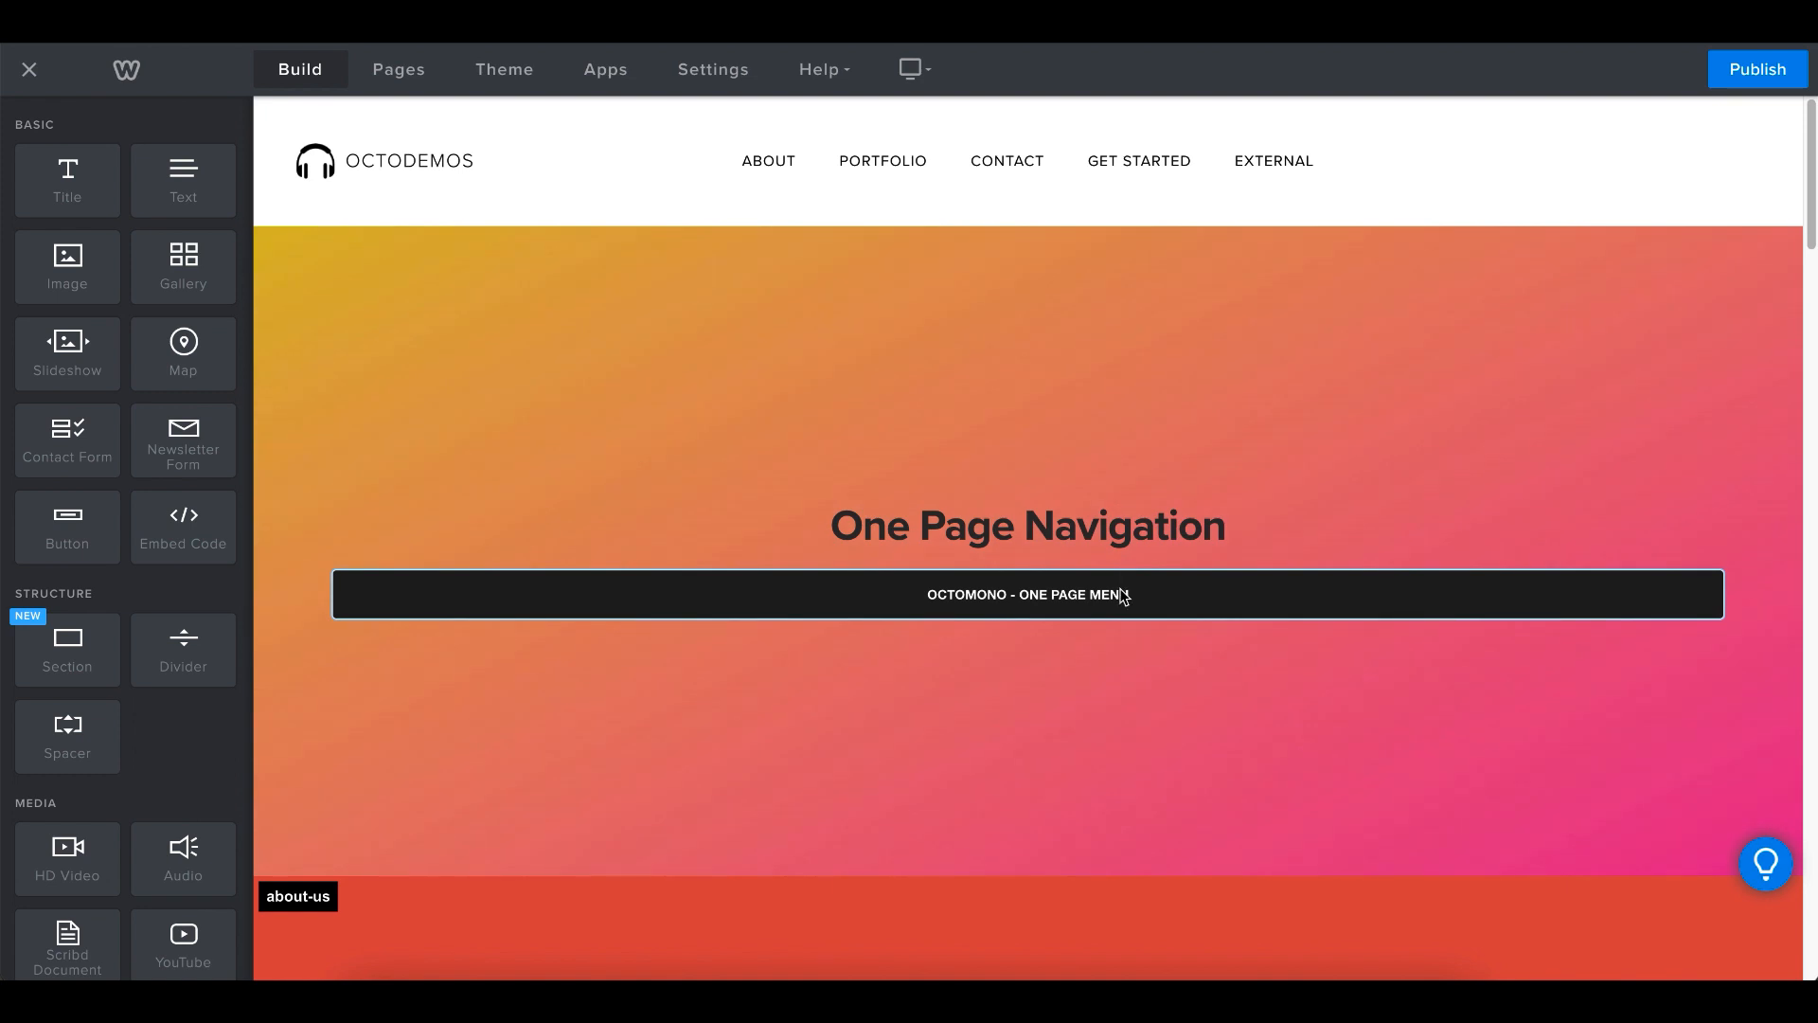
- Open the One Page Menu element's dashboard and check which section the About item links to
left_click(1122, 595)
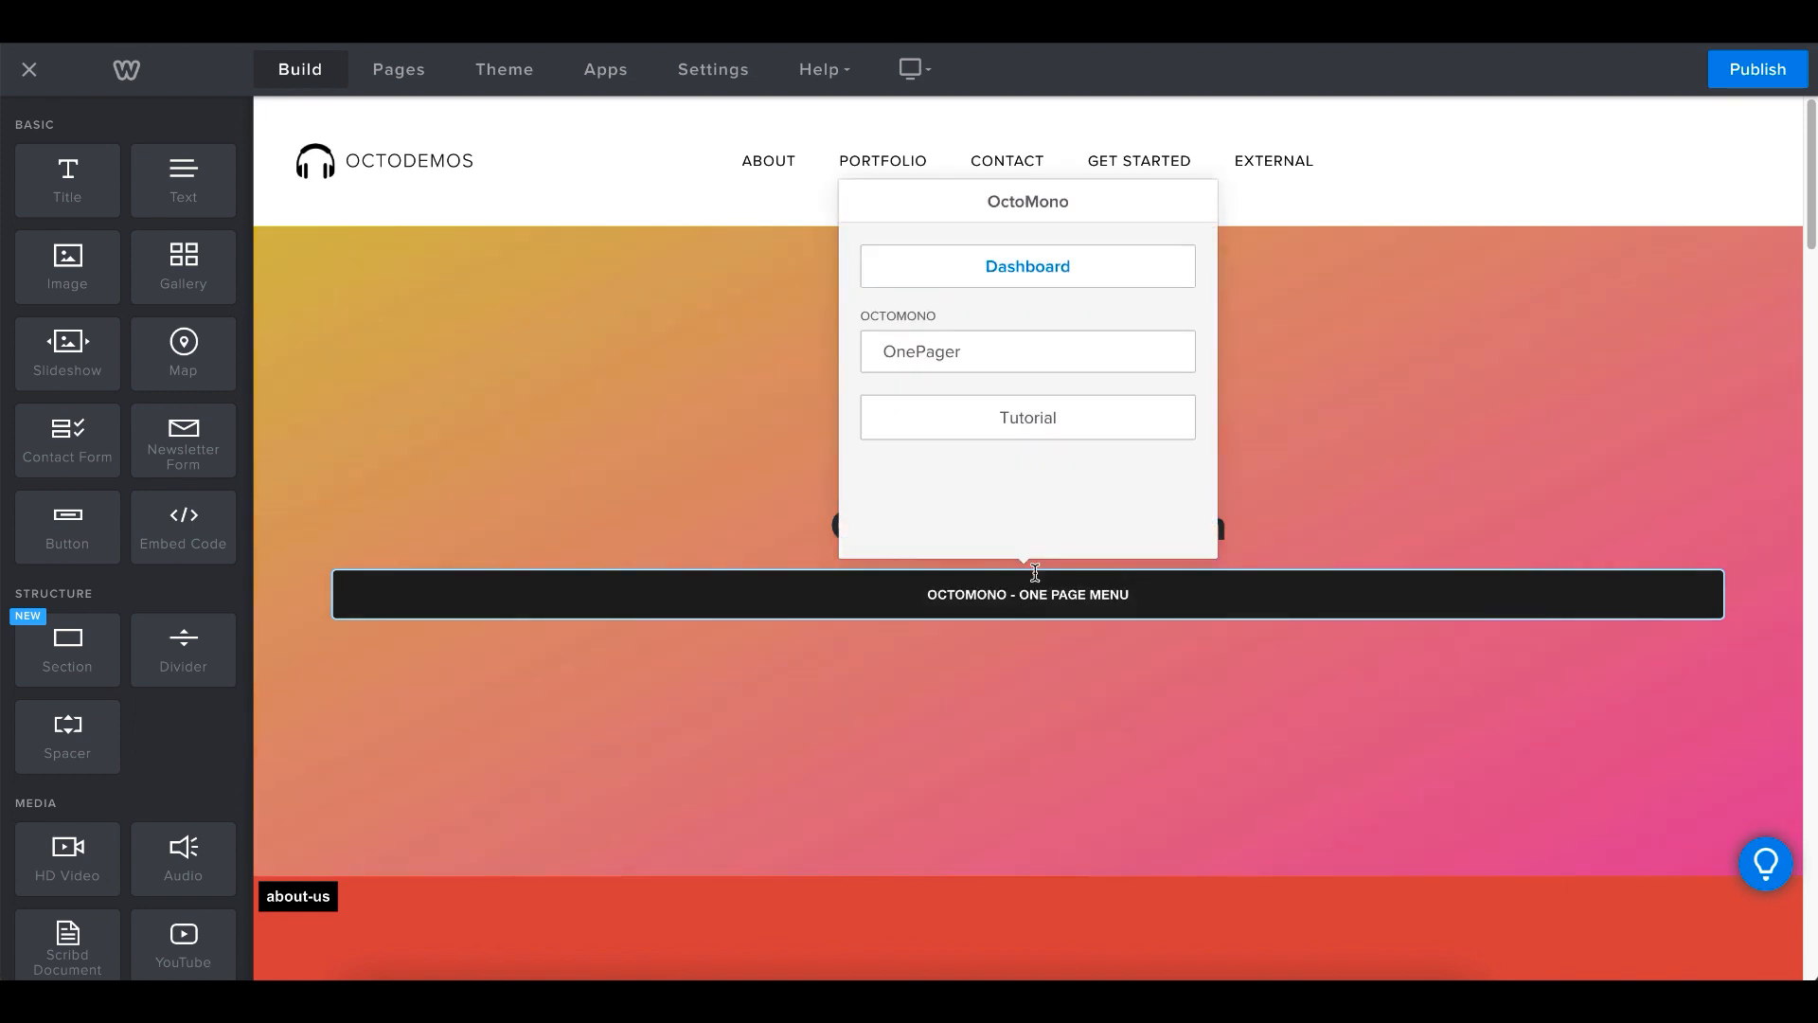
left_click(1033, 268)
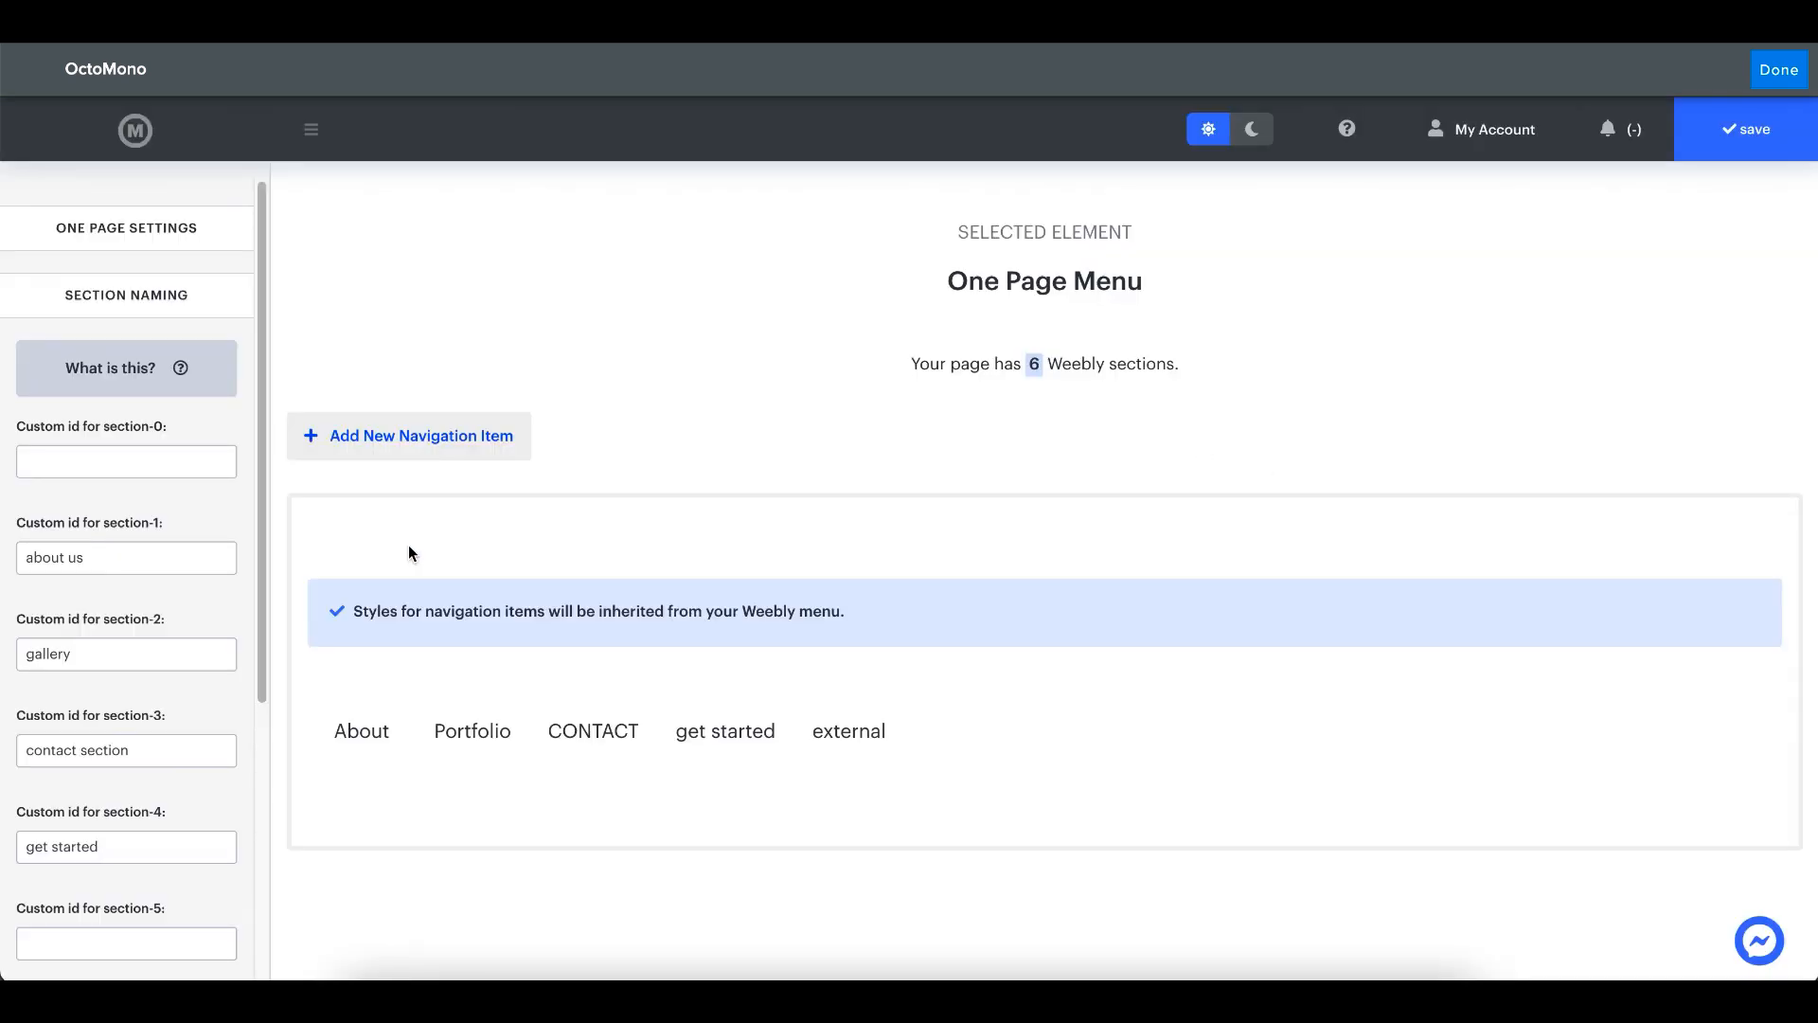
mouse_move(355, 731)
left_click(311, 704)
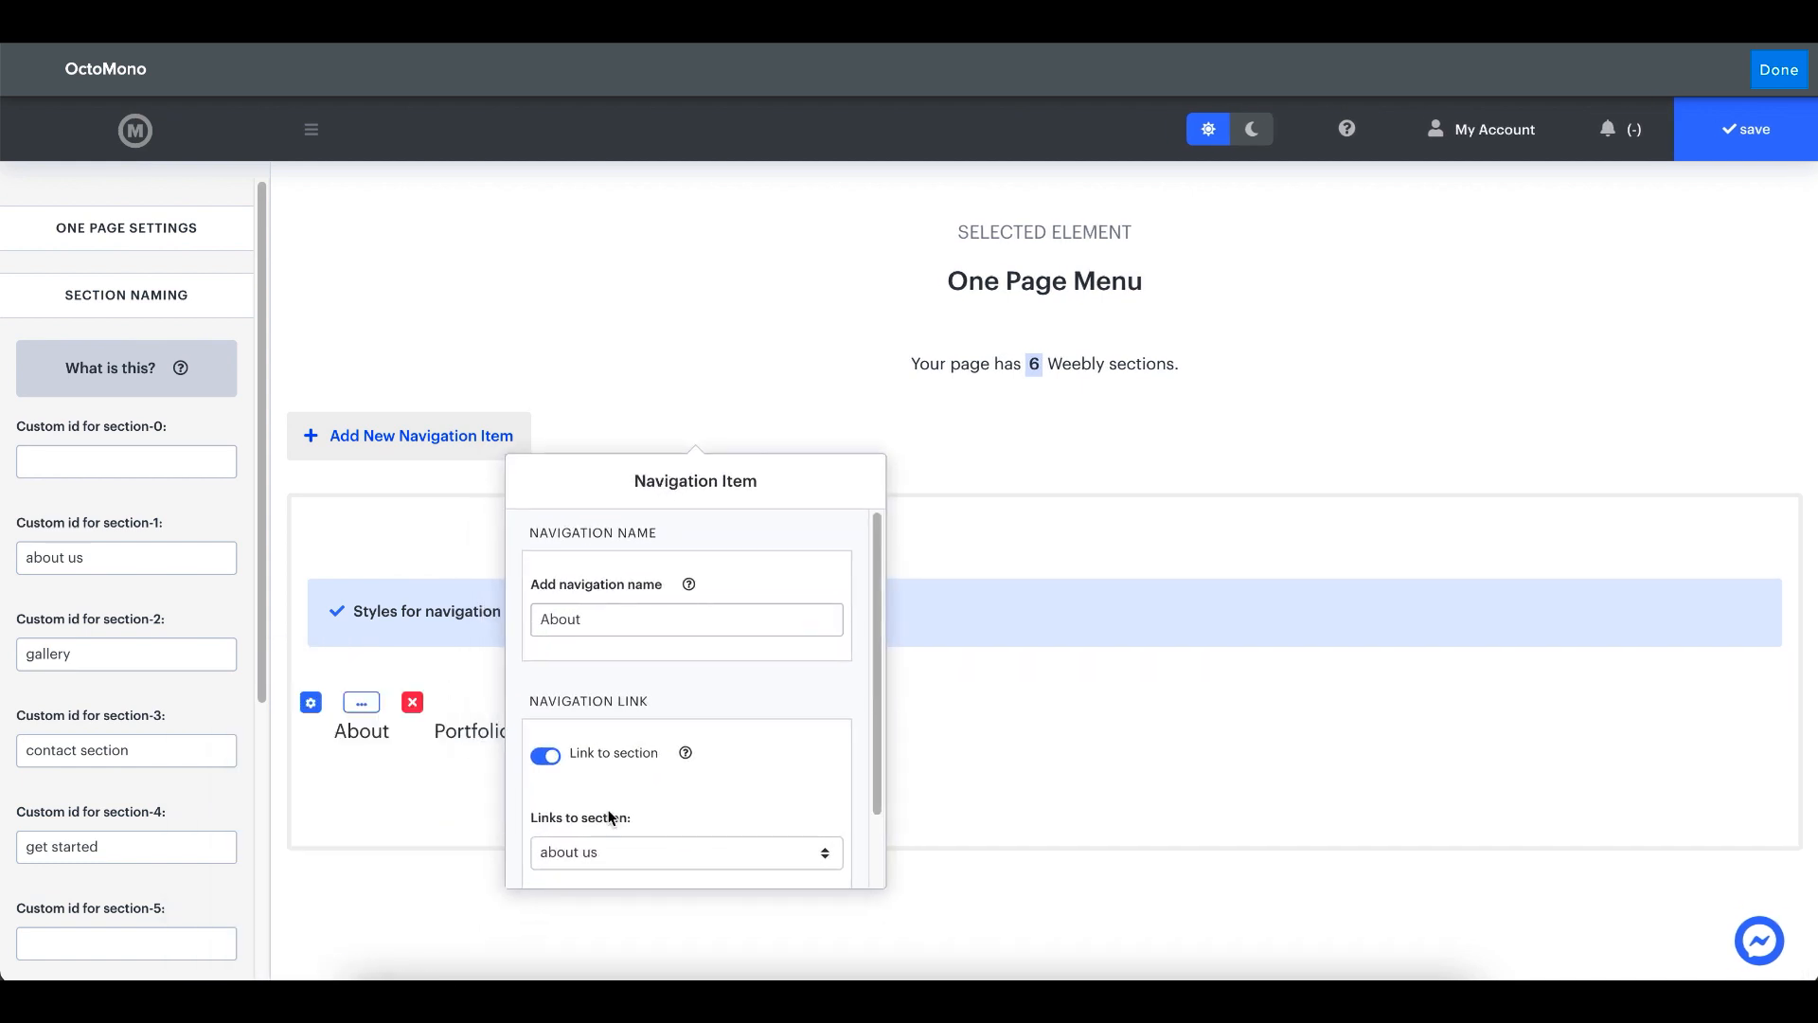
left_click(377, 496)
- Set the custom id for section-5 to "get started" and for section-4 to "contact section"
scroll(138, 516, "down", 2)
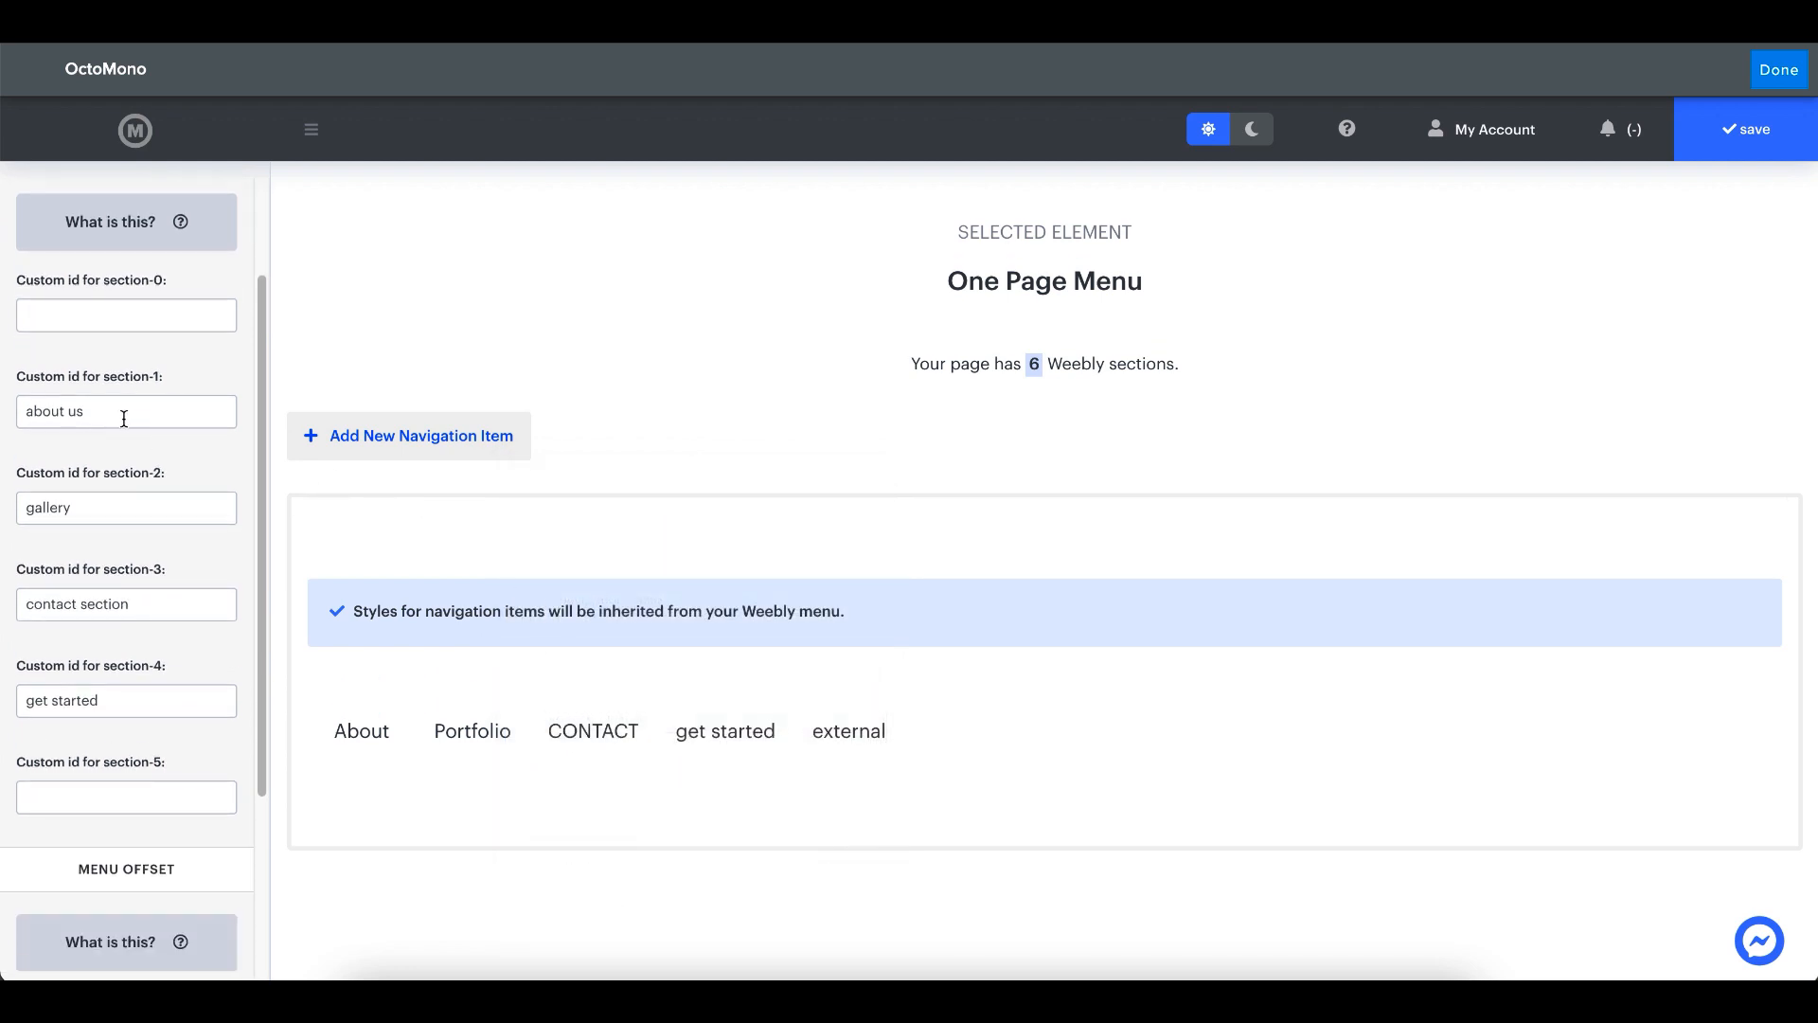
left_click(116, 800)
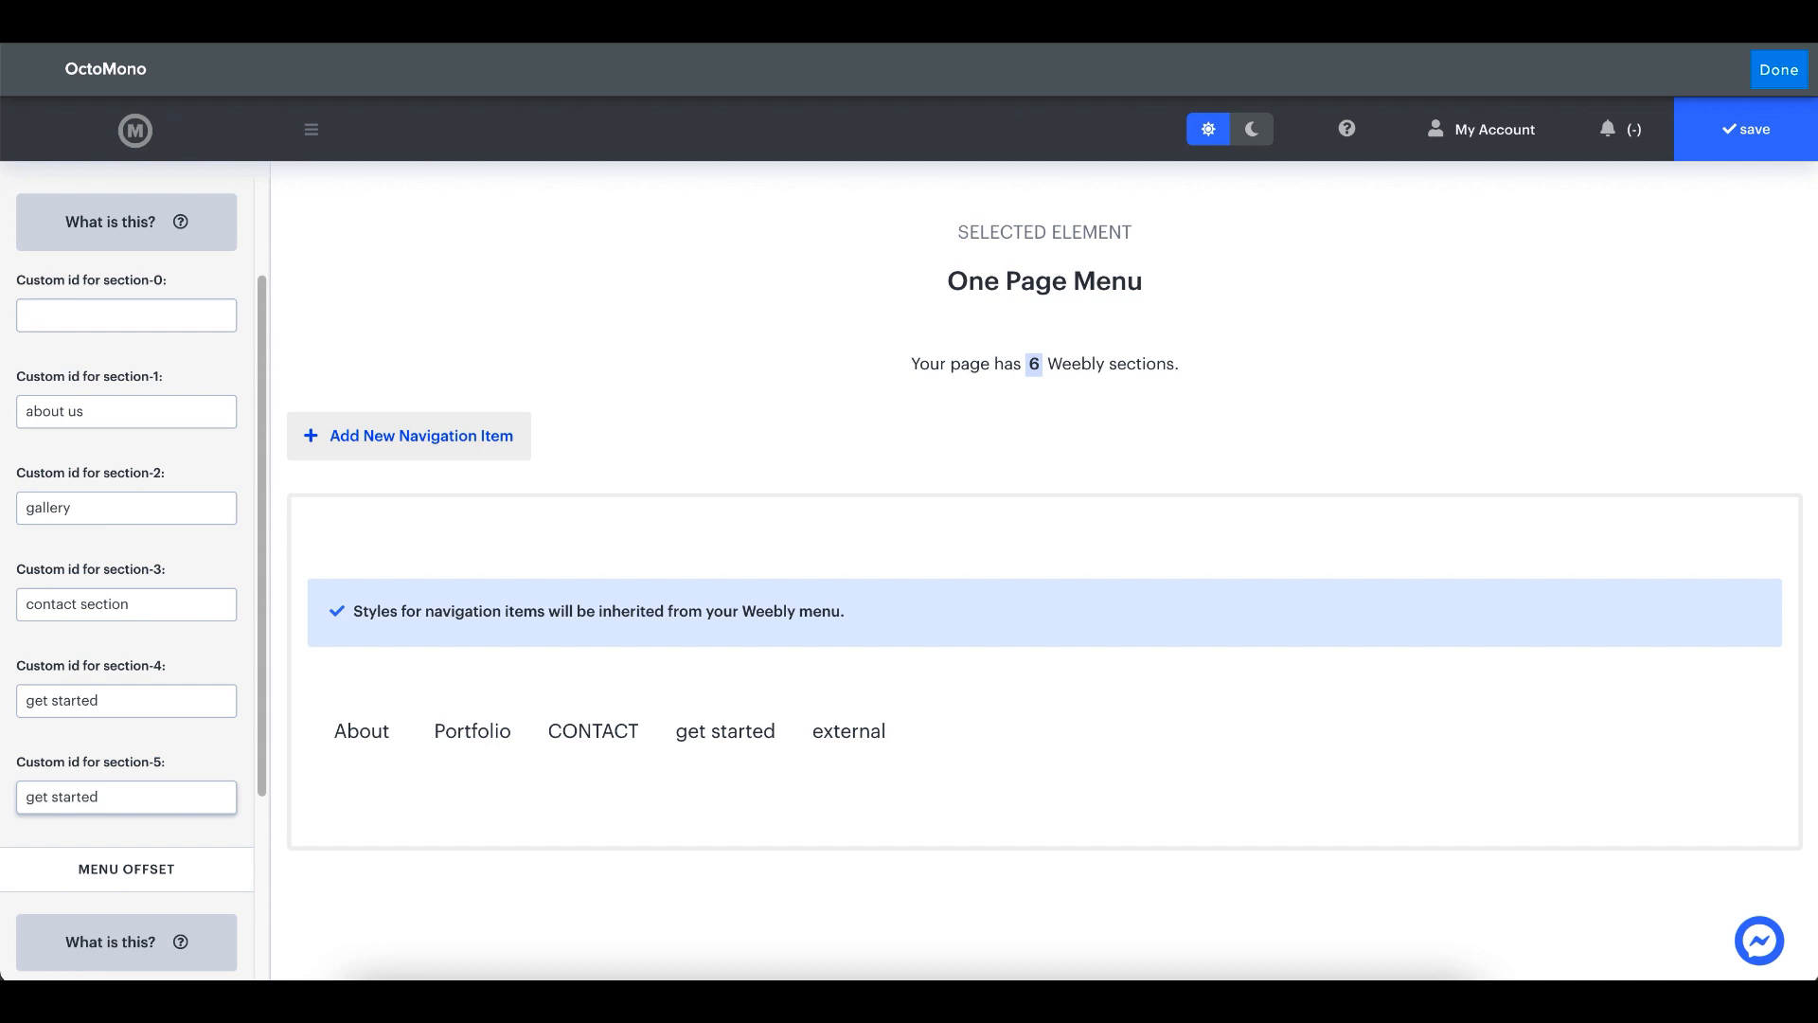
double_click(76, 701)
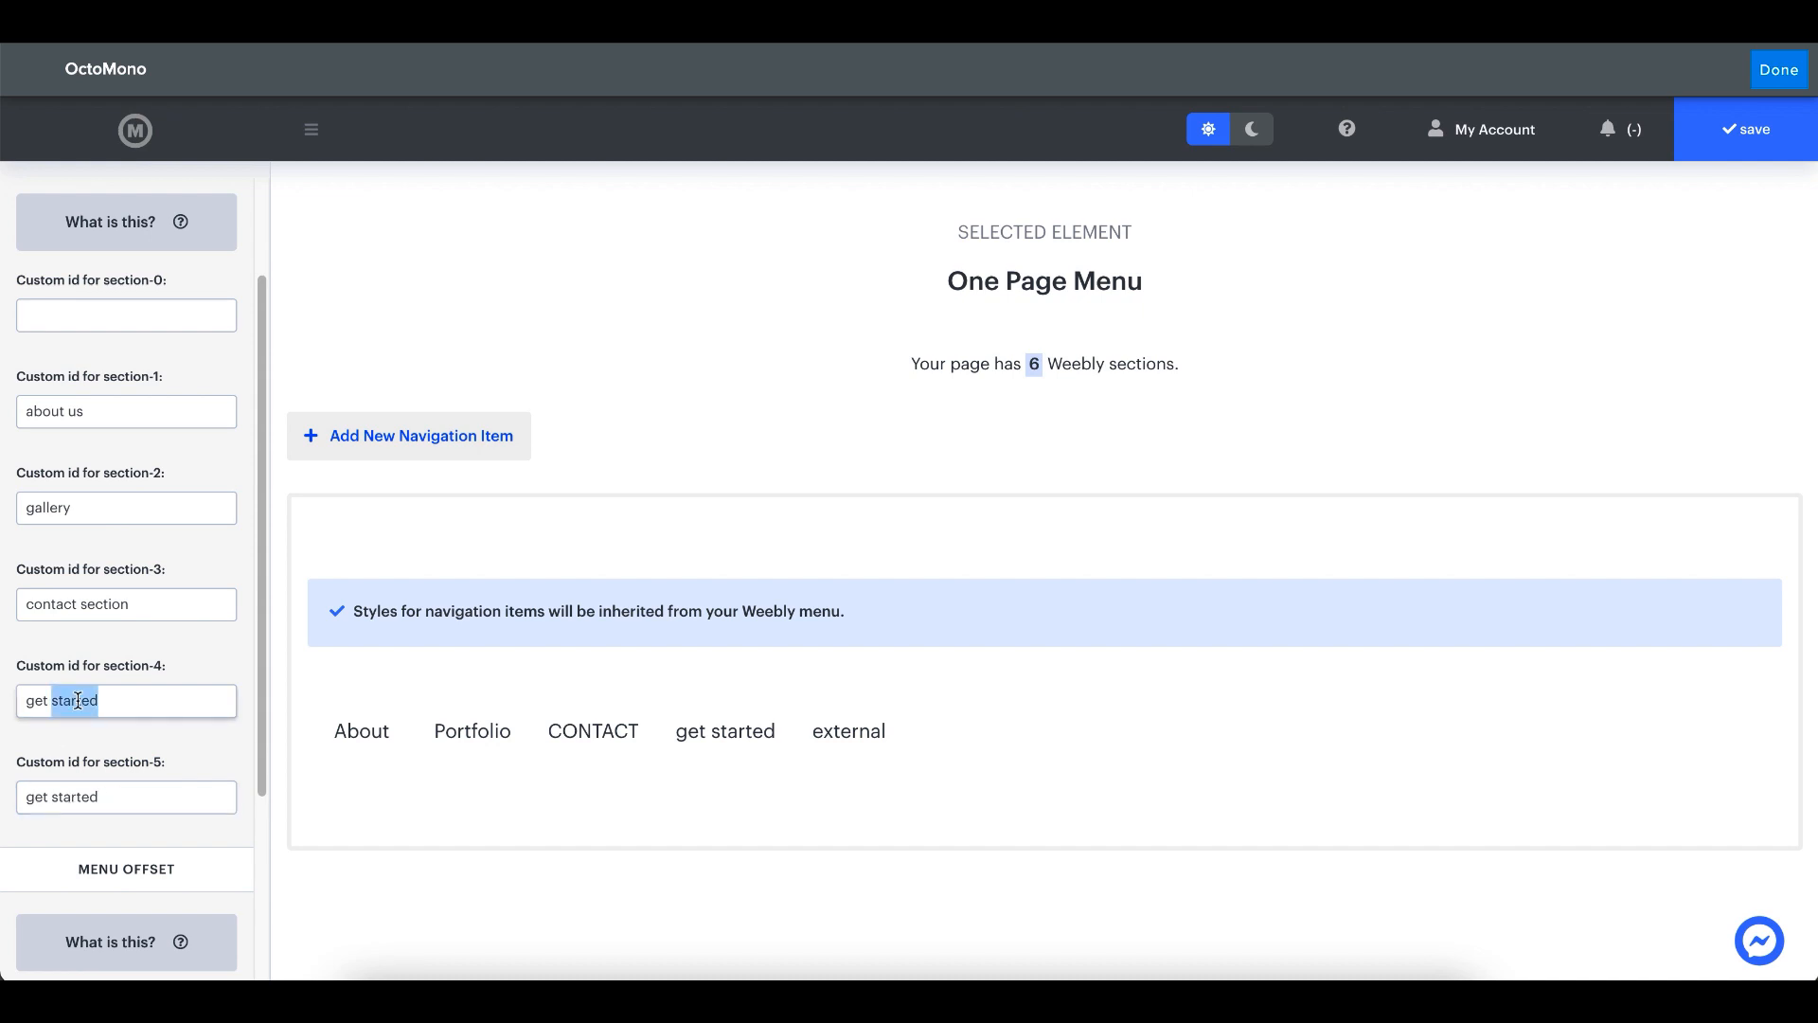
key("BackSpace")
key("BackSpace")
key("BackSpace")
key("BackSpace")
key("BackSpace")
- Set the custom ids for section-3 to "gallery", section-2 to "about us" and section-1 to "new section"
triple_click(103, 605)
type("get")
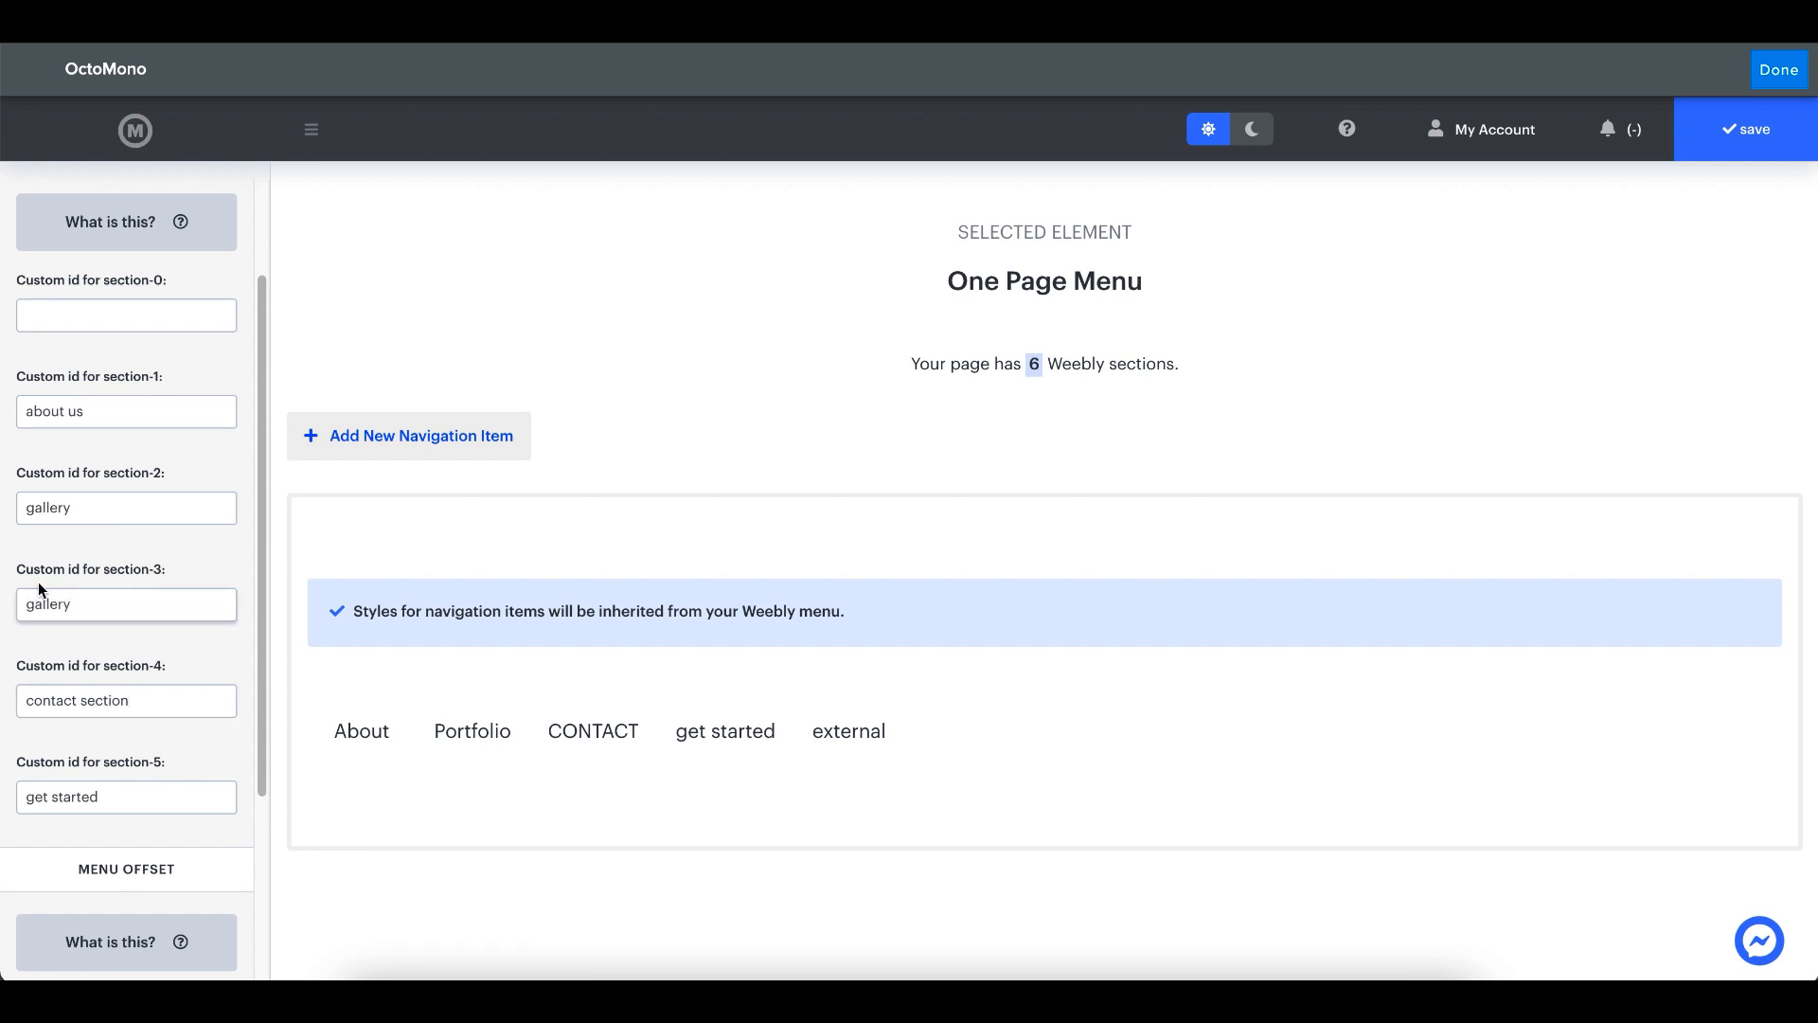
double_click(71, 503)
type("about us")
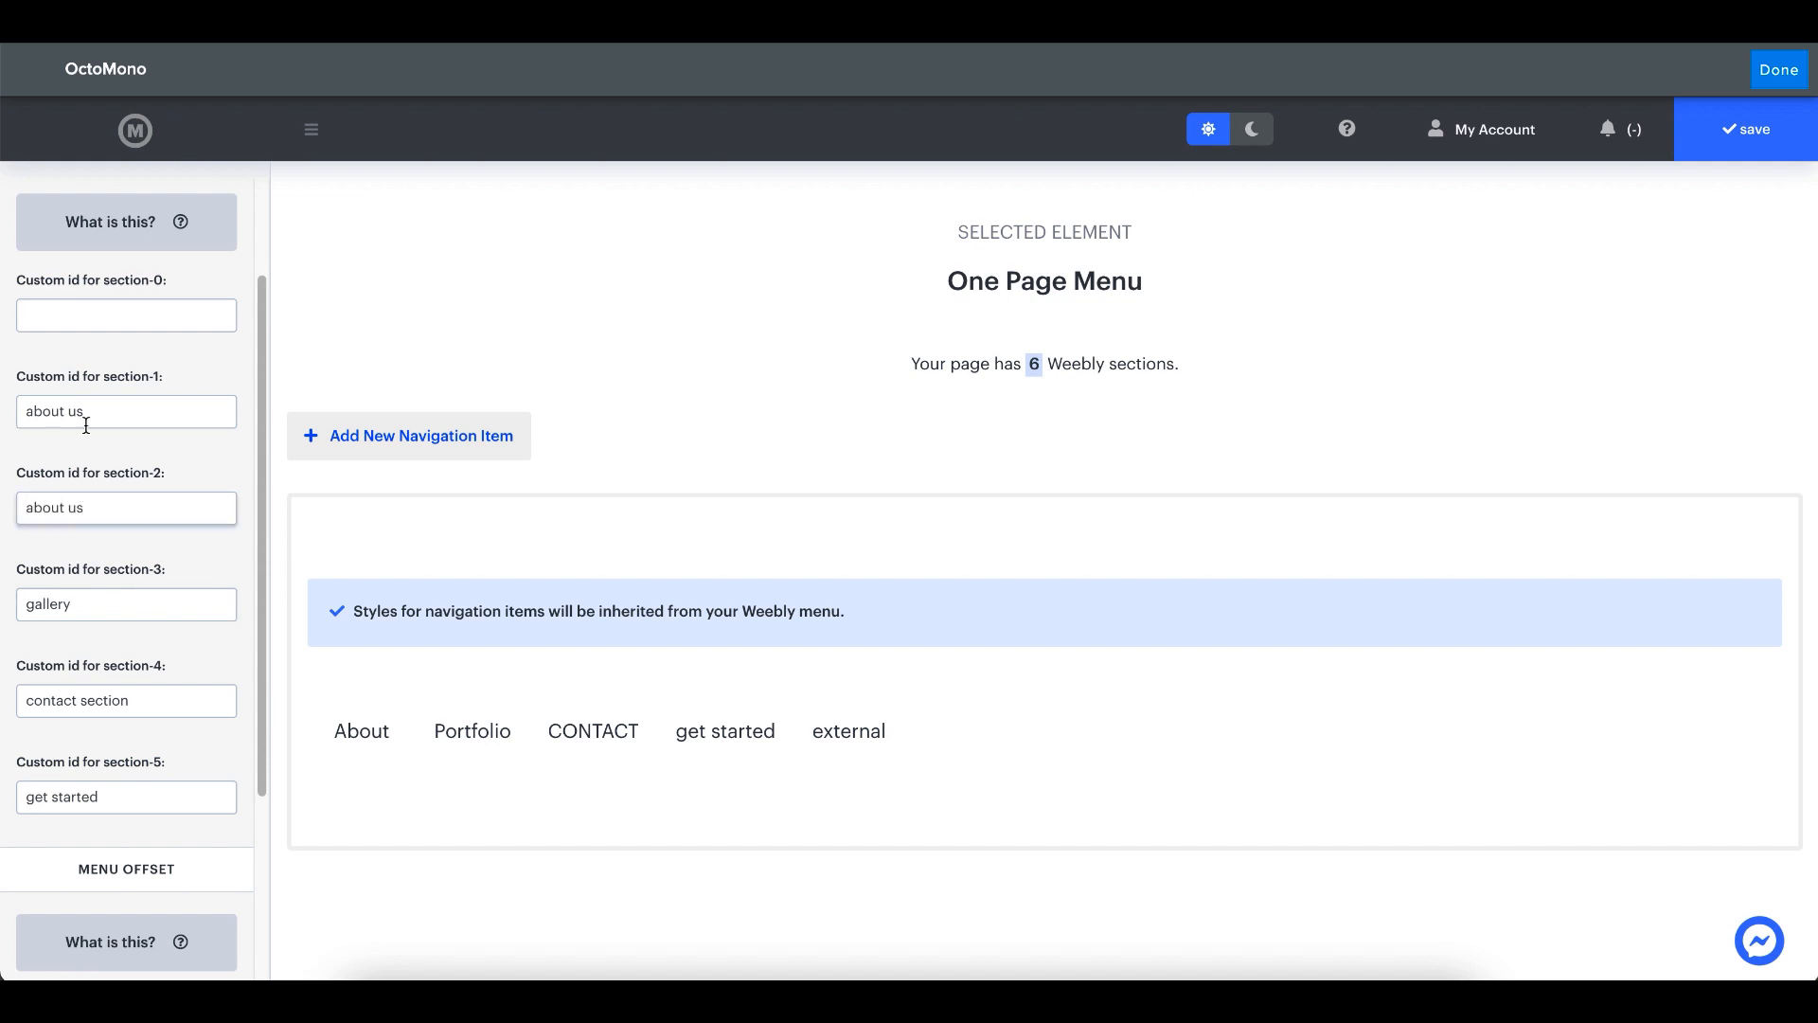
triple_click(122, 407)
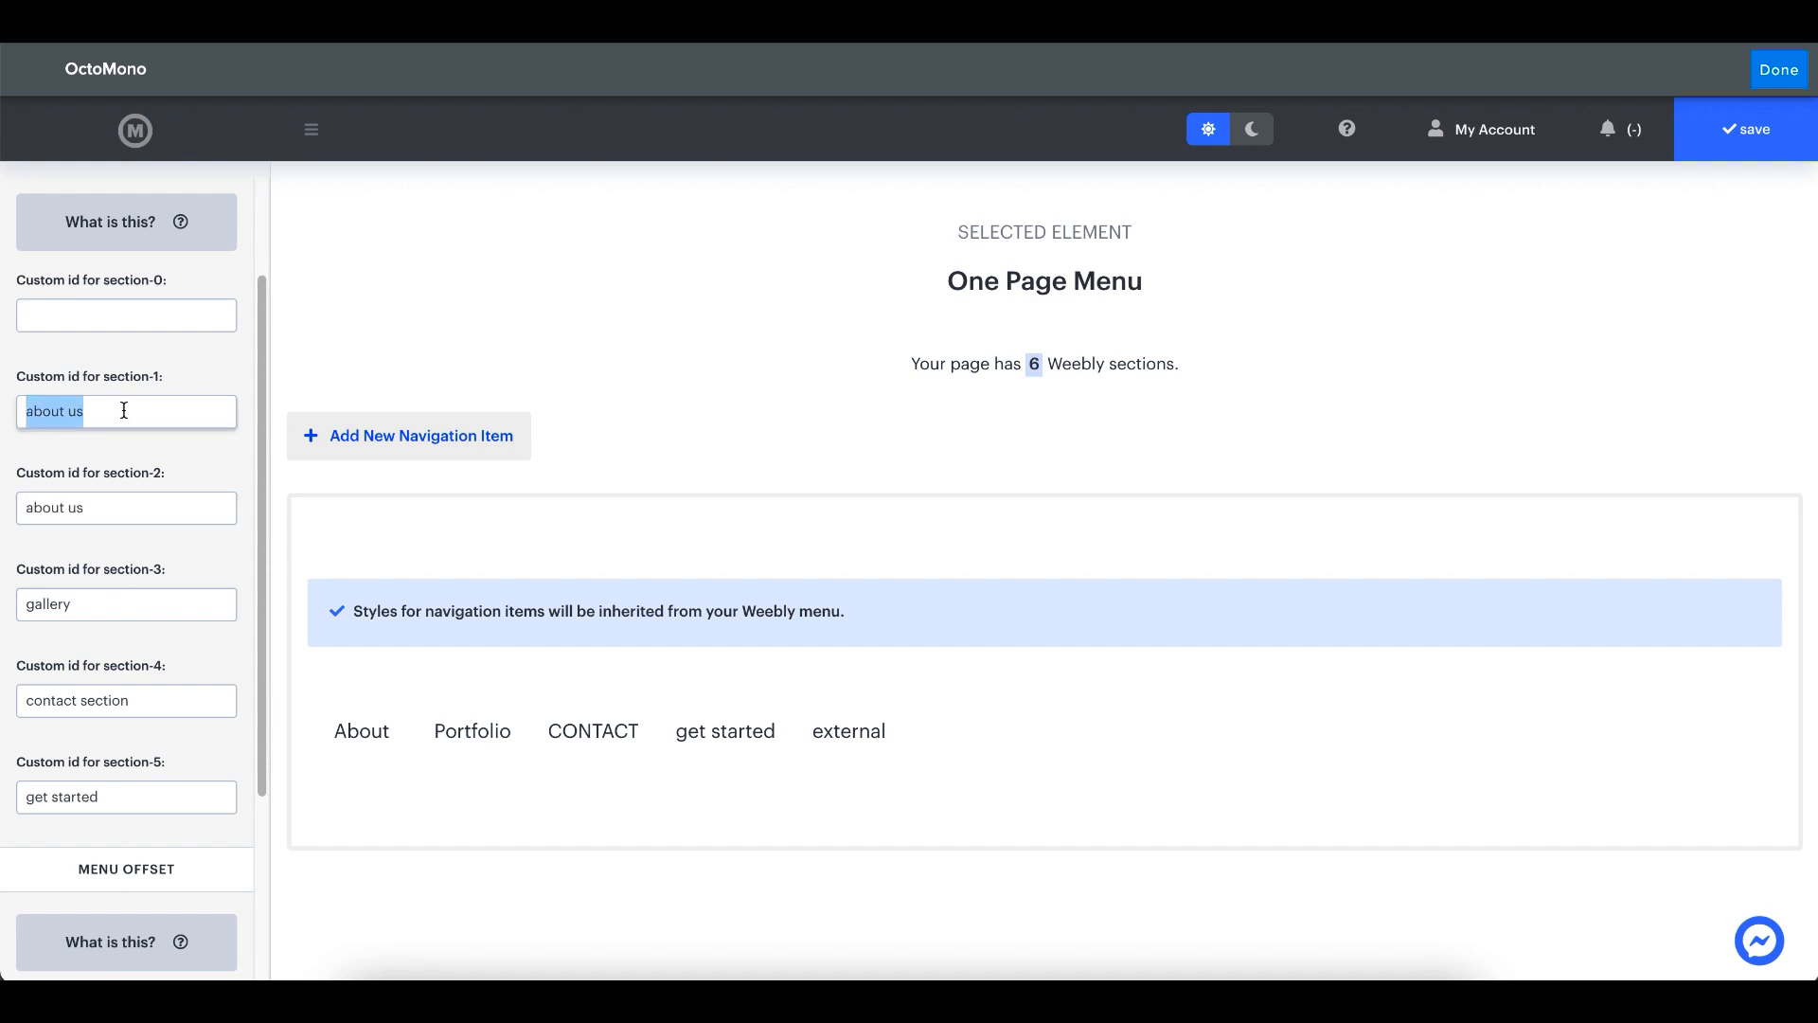
type("new section")
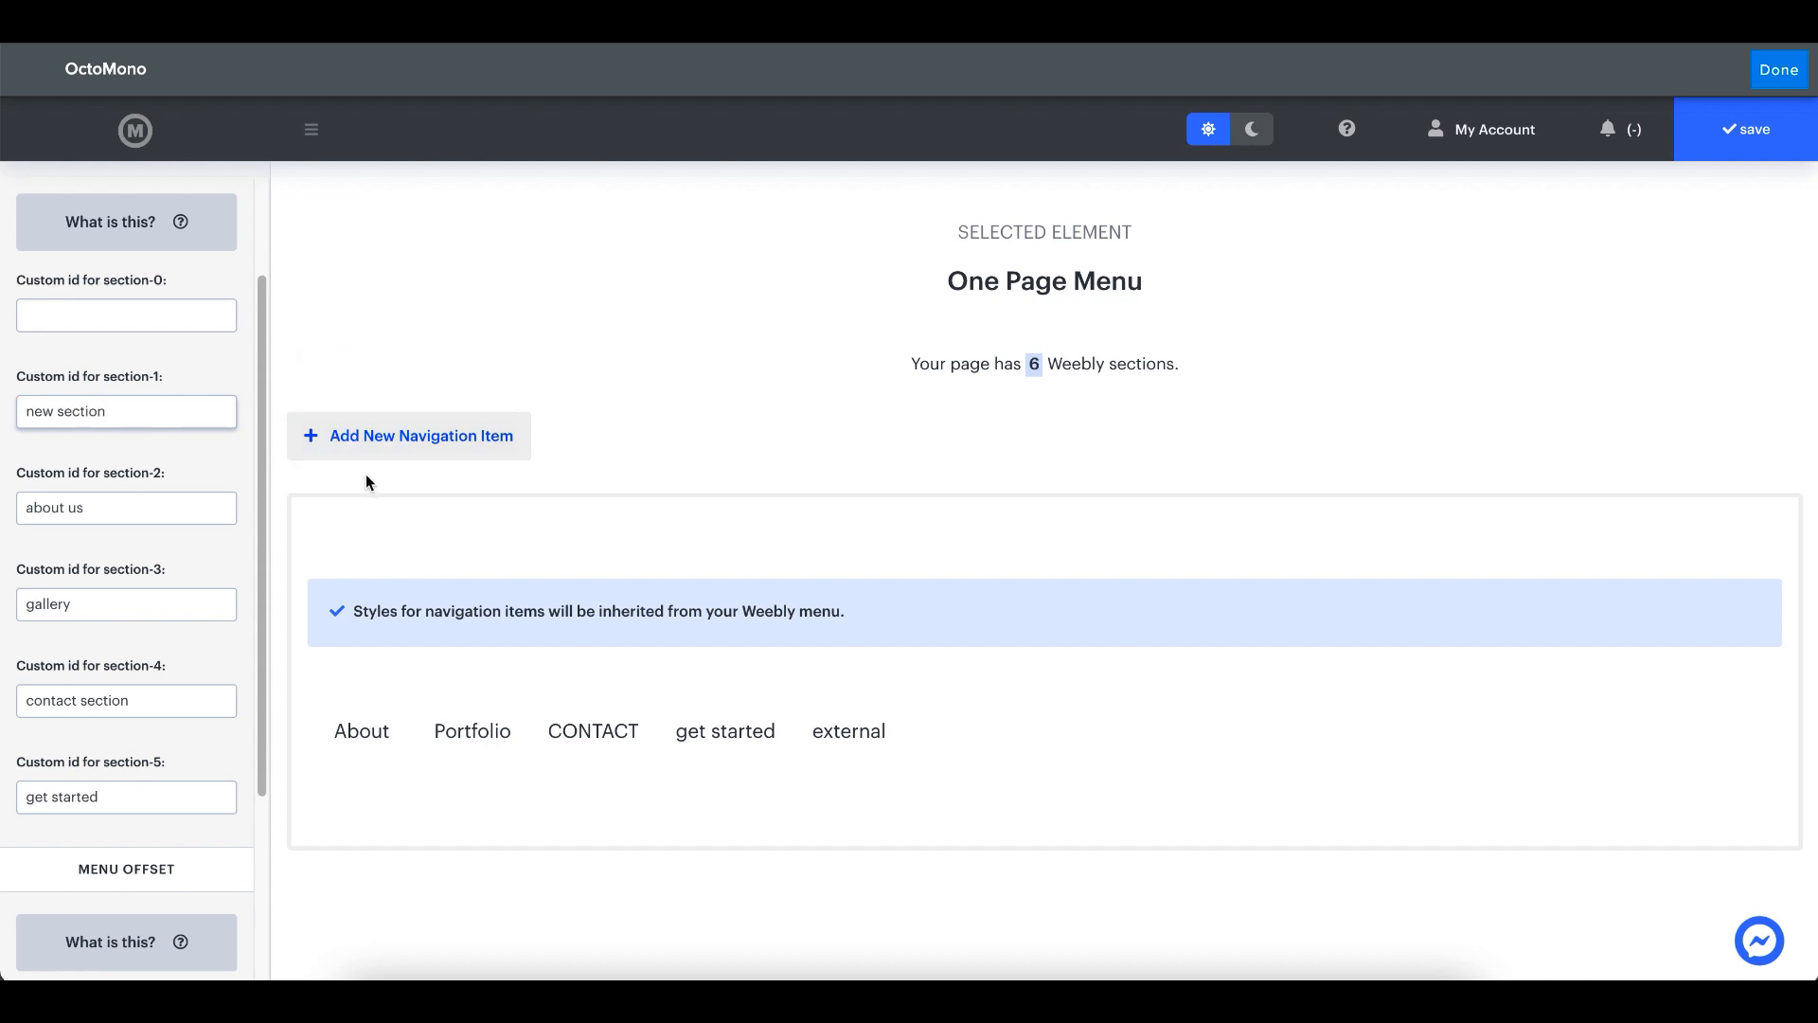
- Add a navigation item named "new" and link it to the section "new section"
left_click(426, 453)
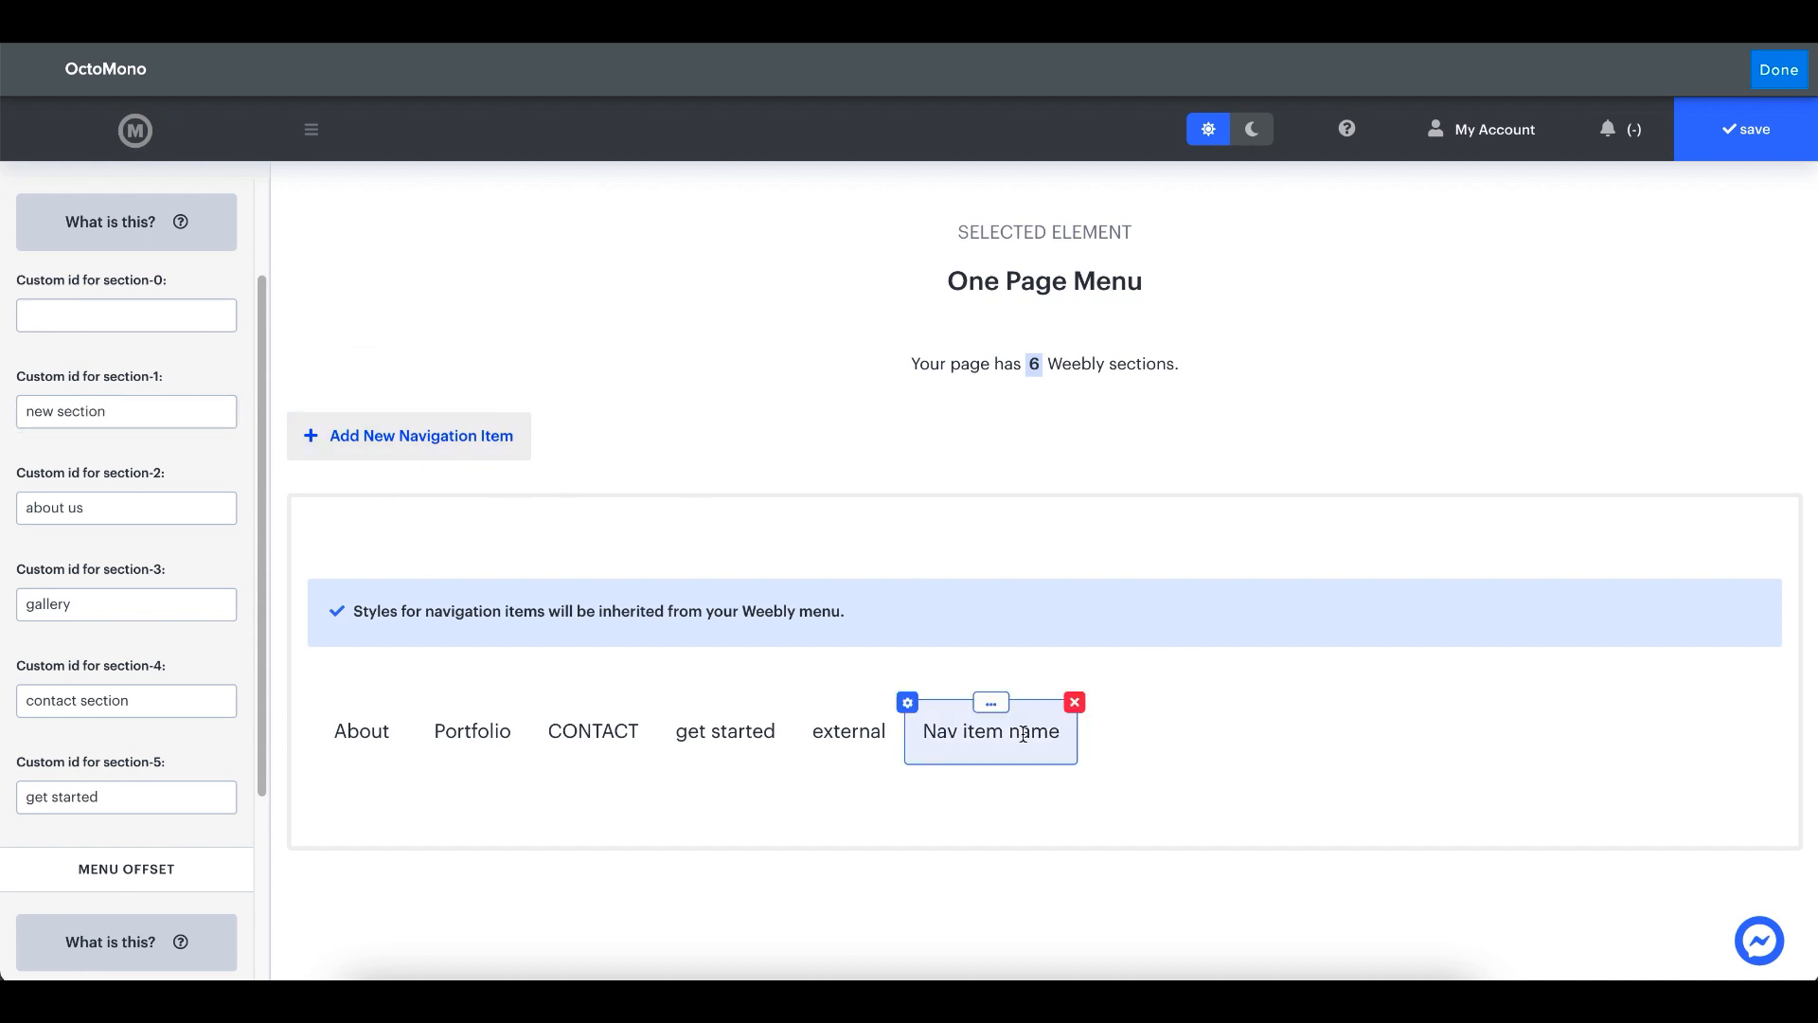
left_click(907, 702)
triple_click(1060, 705)
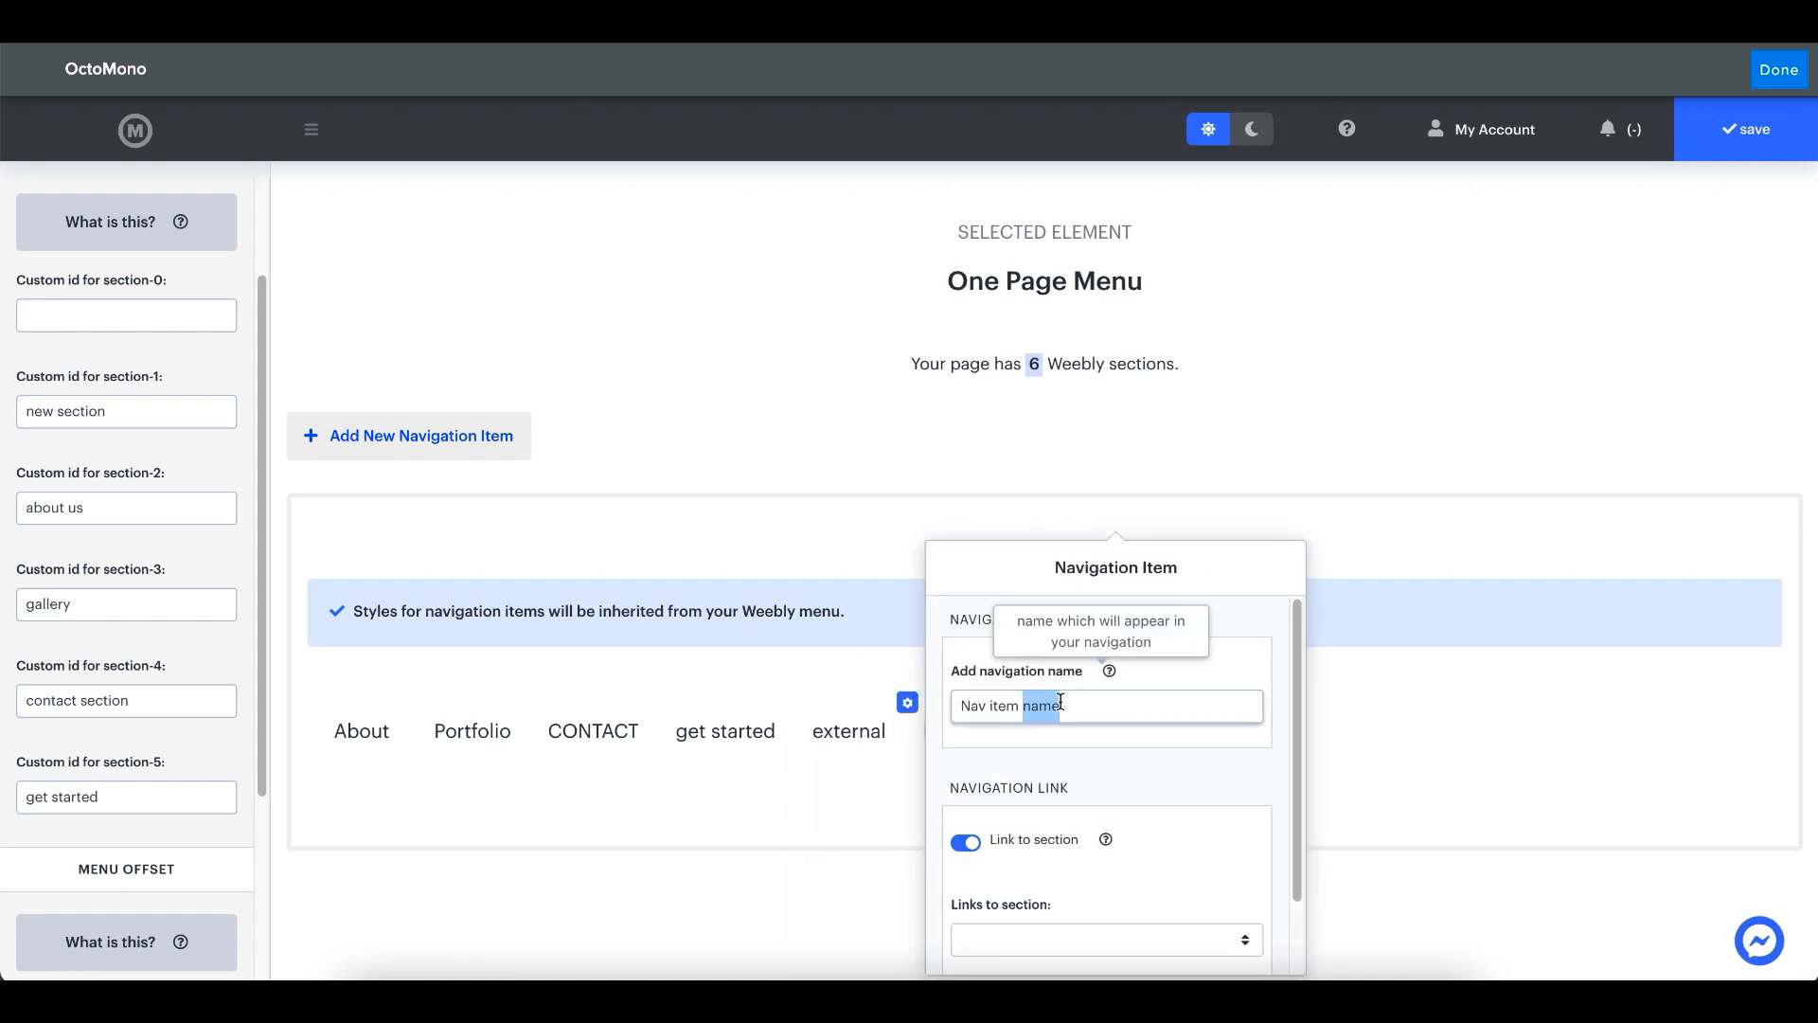
type("new")
scroll(1138, 767, "down", 2)
left_click(1070, 856)
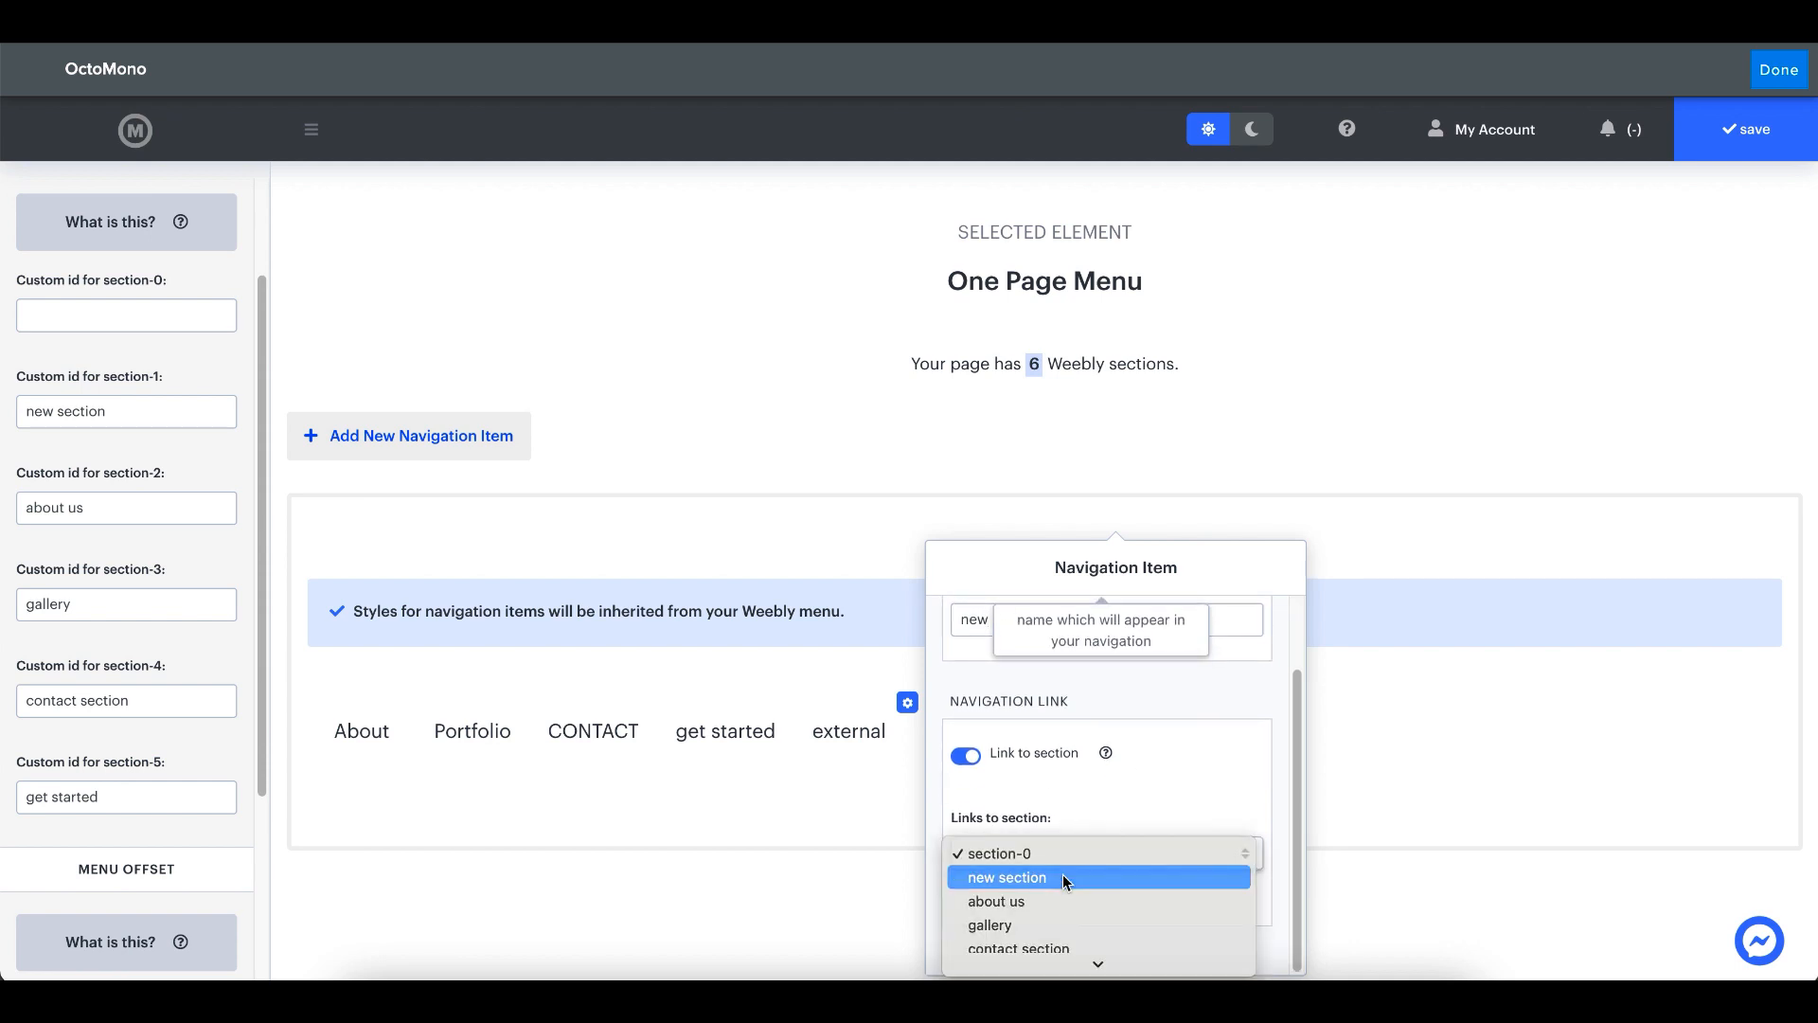
left_click(1062, 873)
left_click(781, 839)
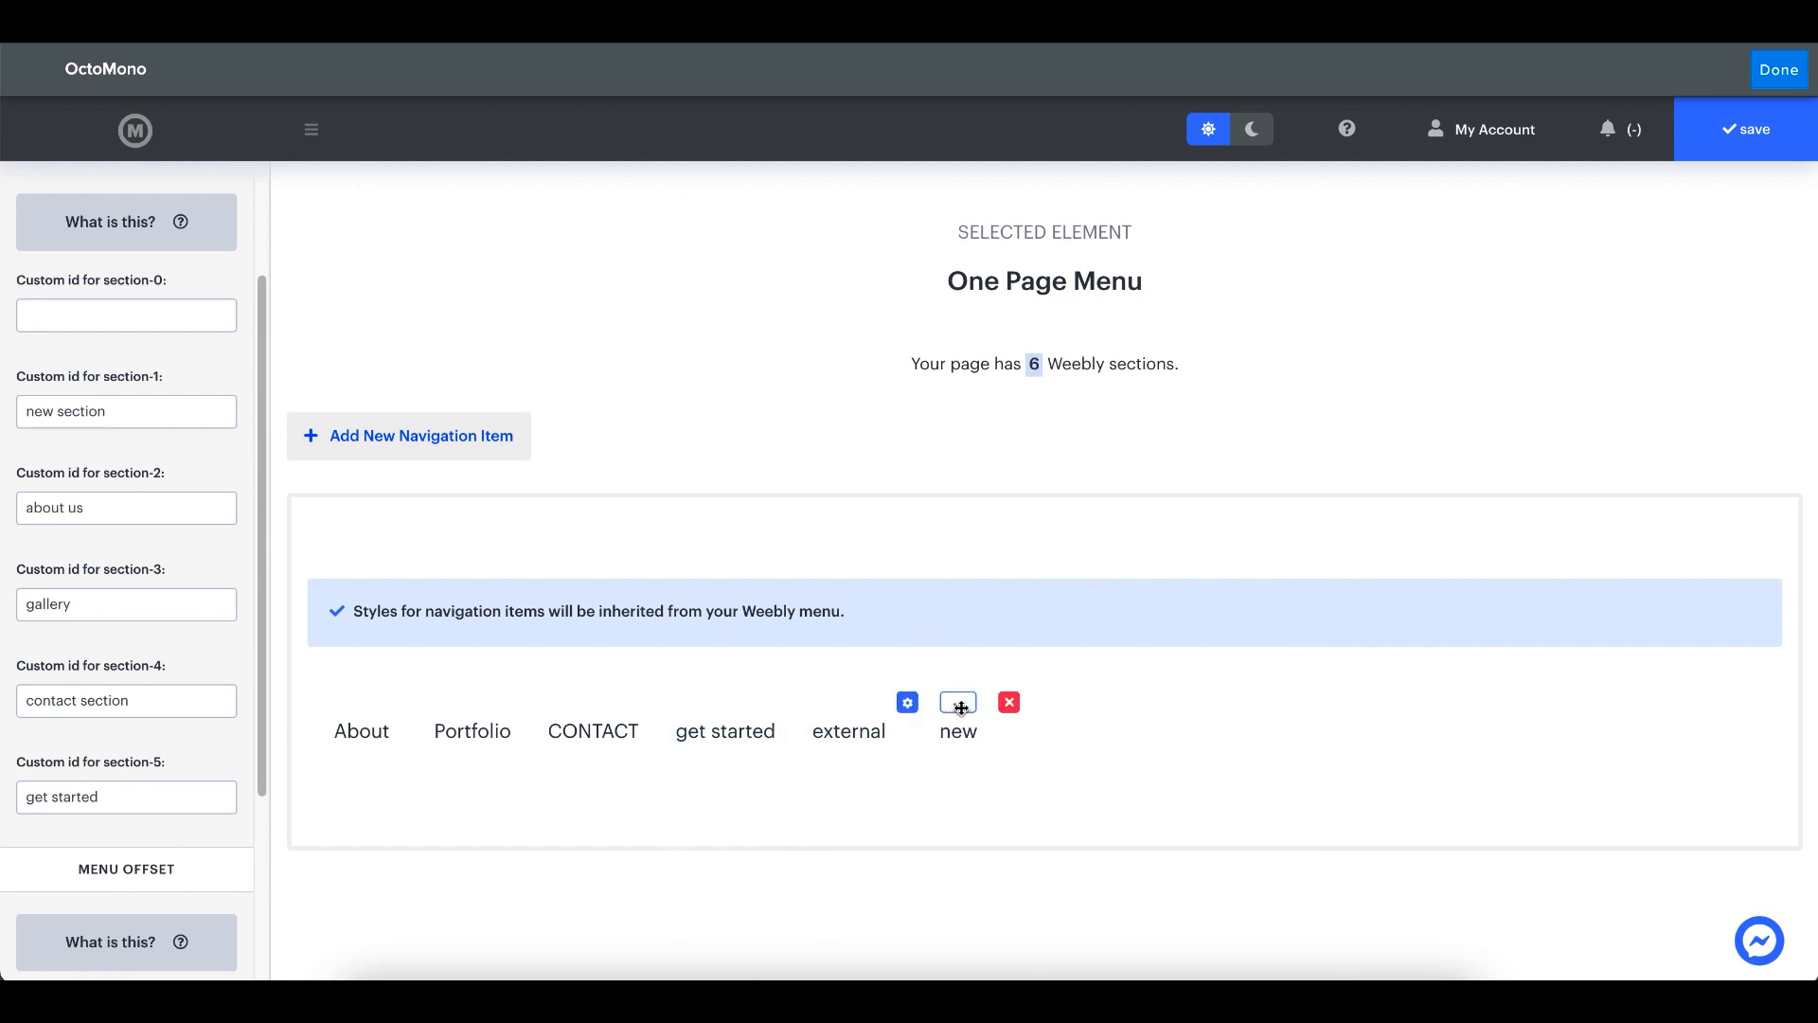
- Move the "new" navigation item ahead of About and save the menu
left_click_drag(959, 704, 379, 769)
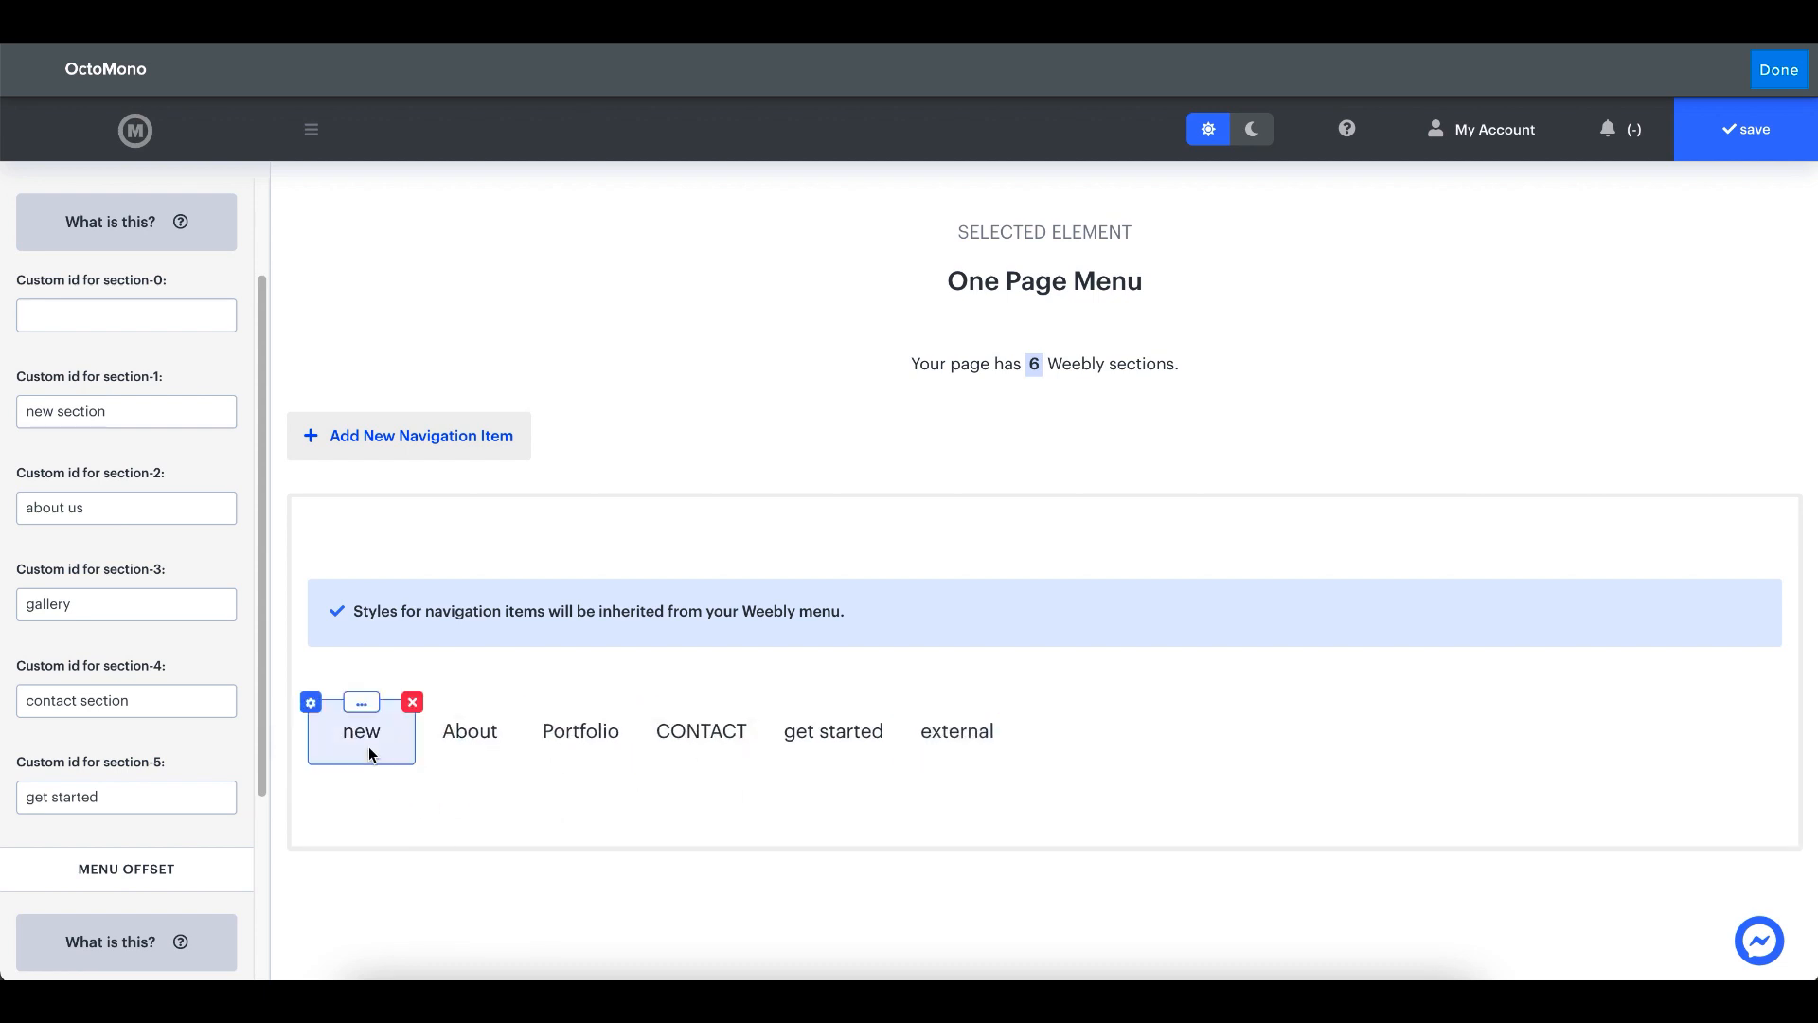
left_click(1745, 129)
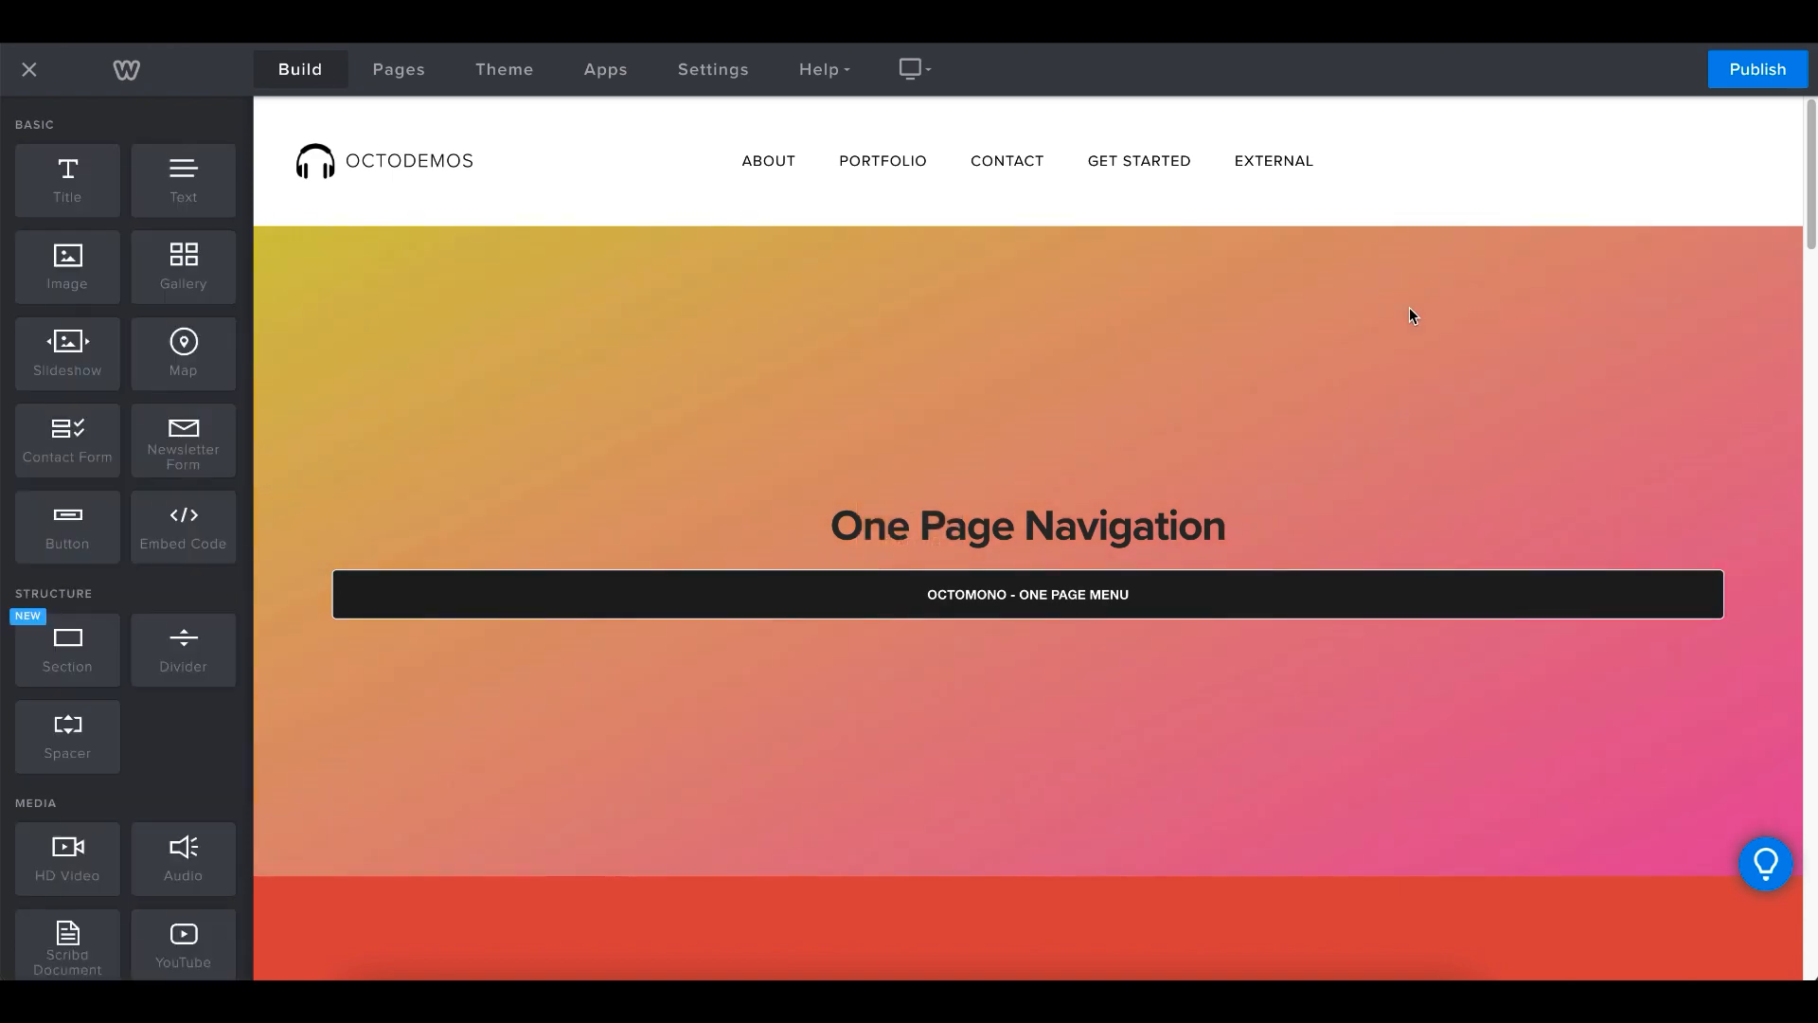
- Check the updated menu order and section labels on the page in the Weebly editor
scroll(576, 387, "down", 6)
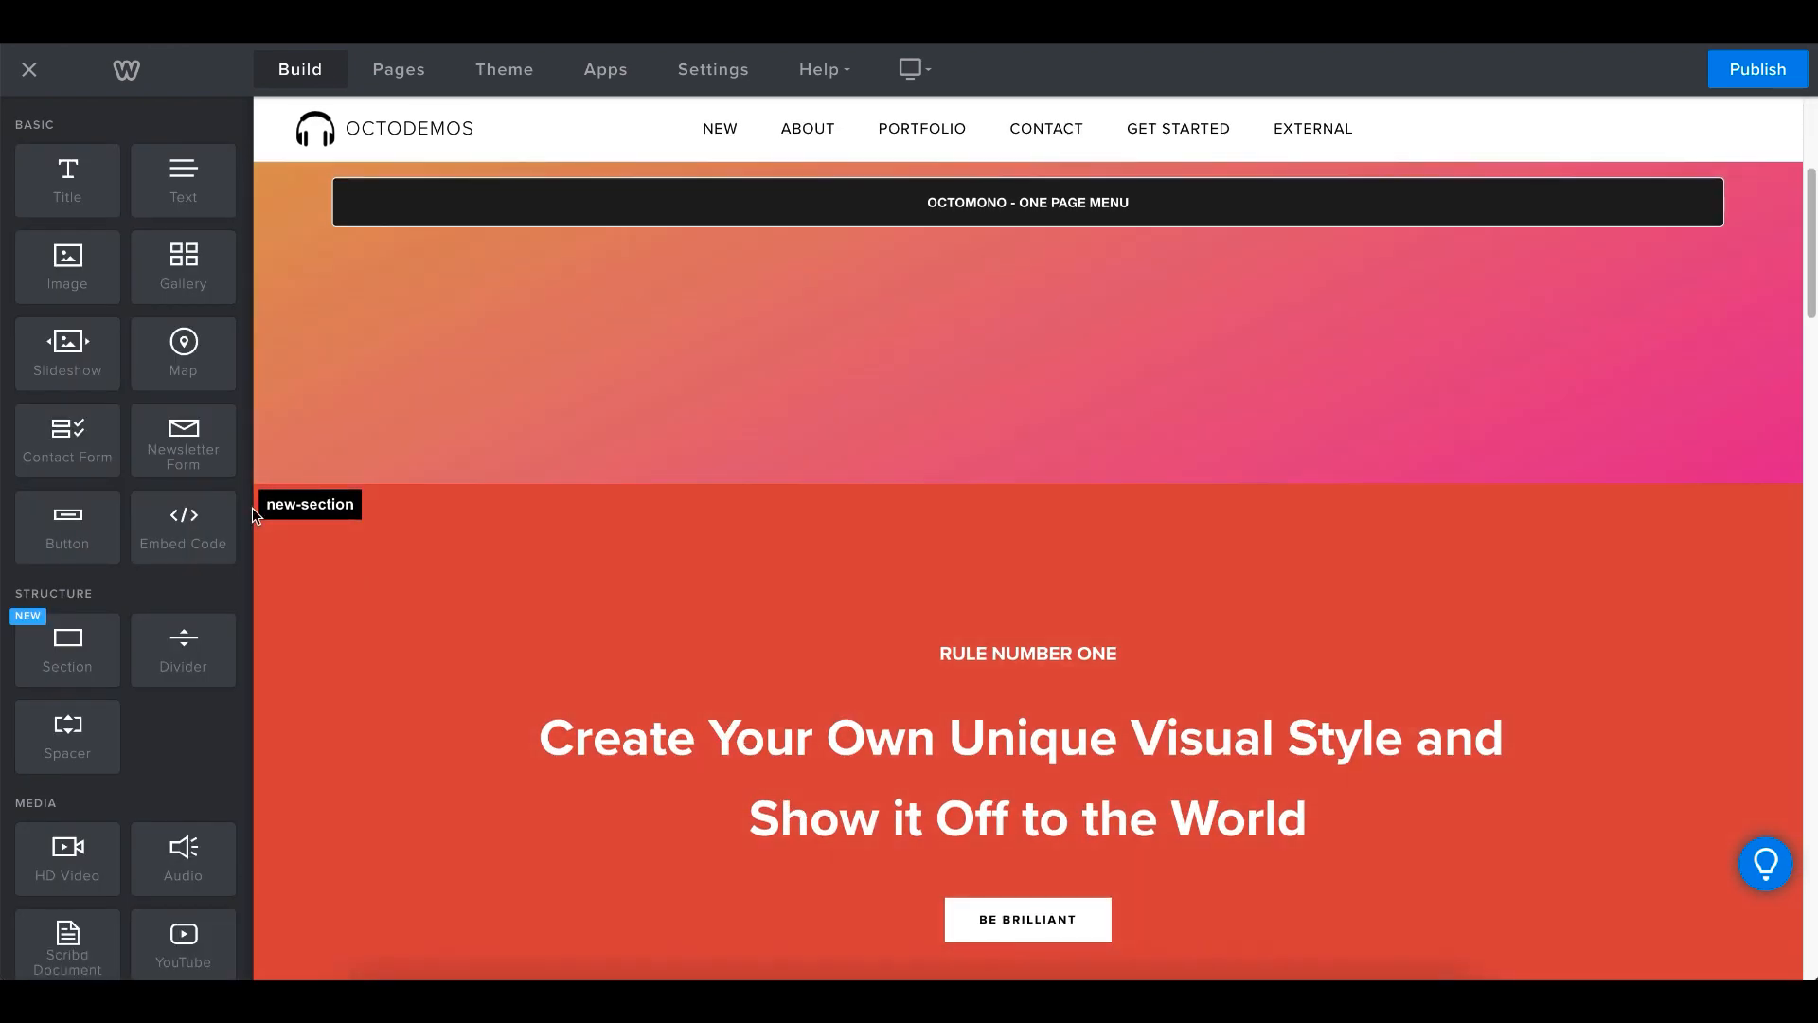
scroll(507, 485, "down", 15)
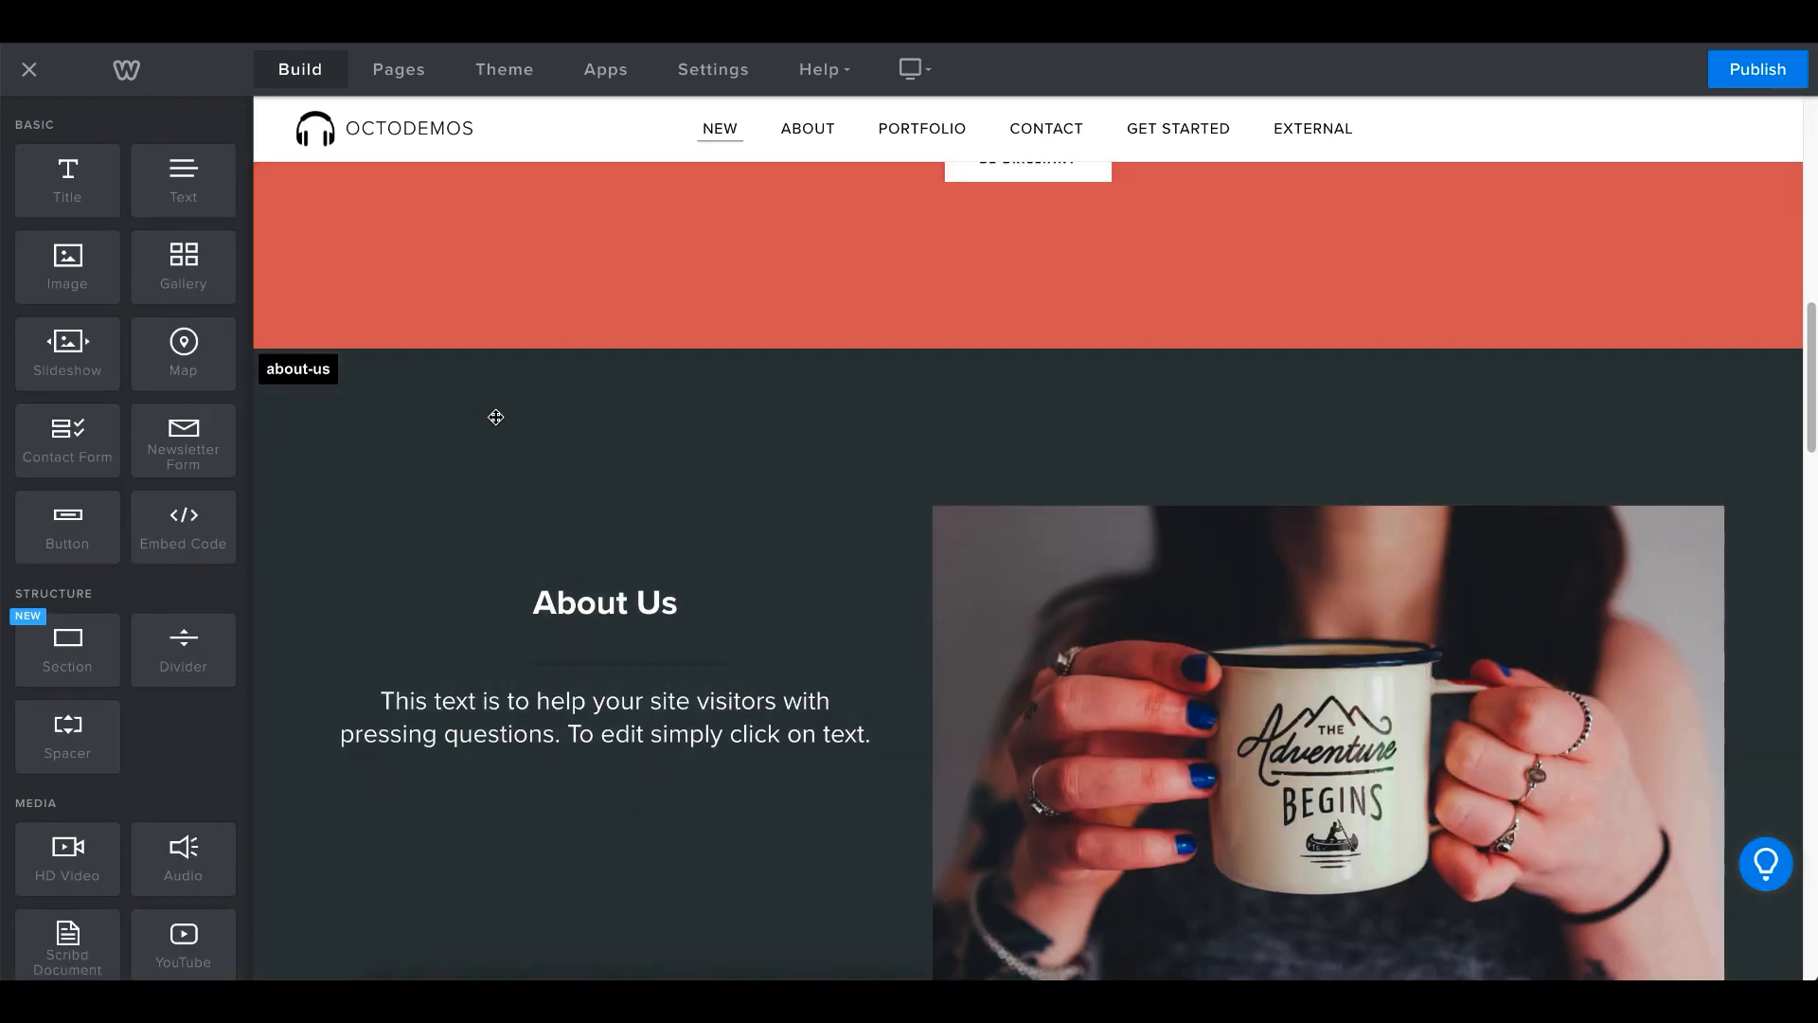
scroll(739, 499, "up", 20)
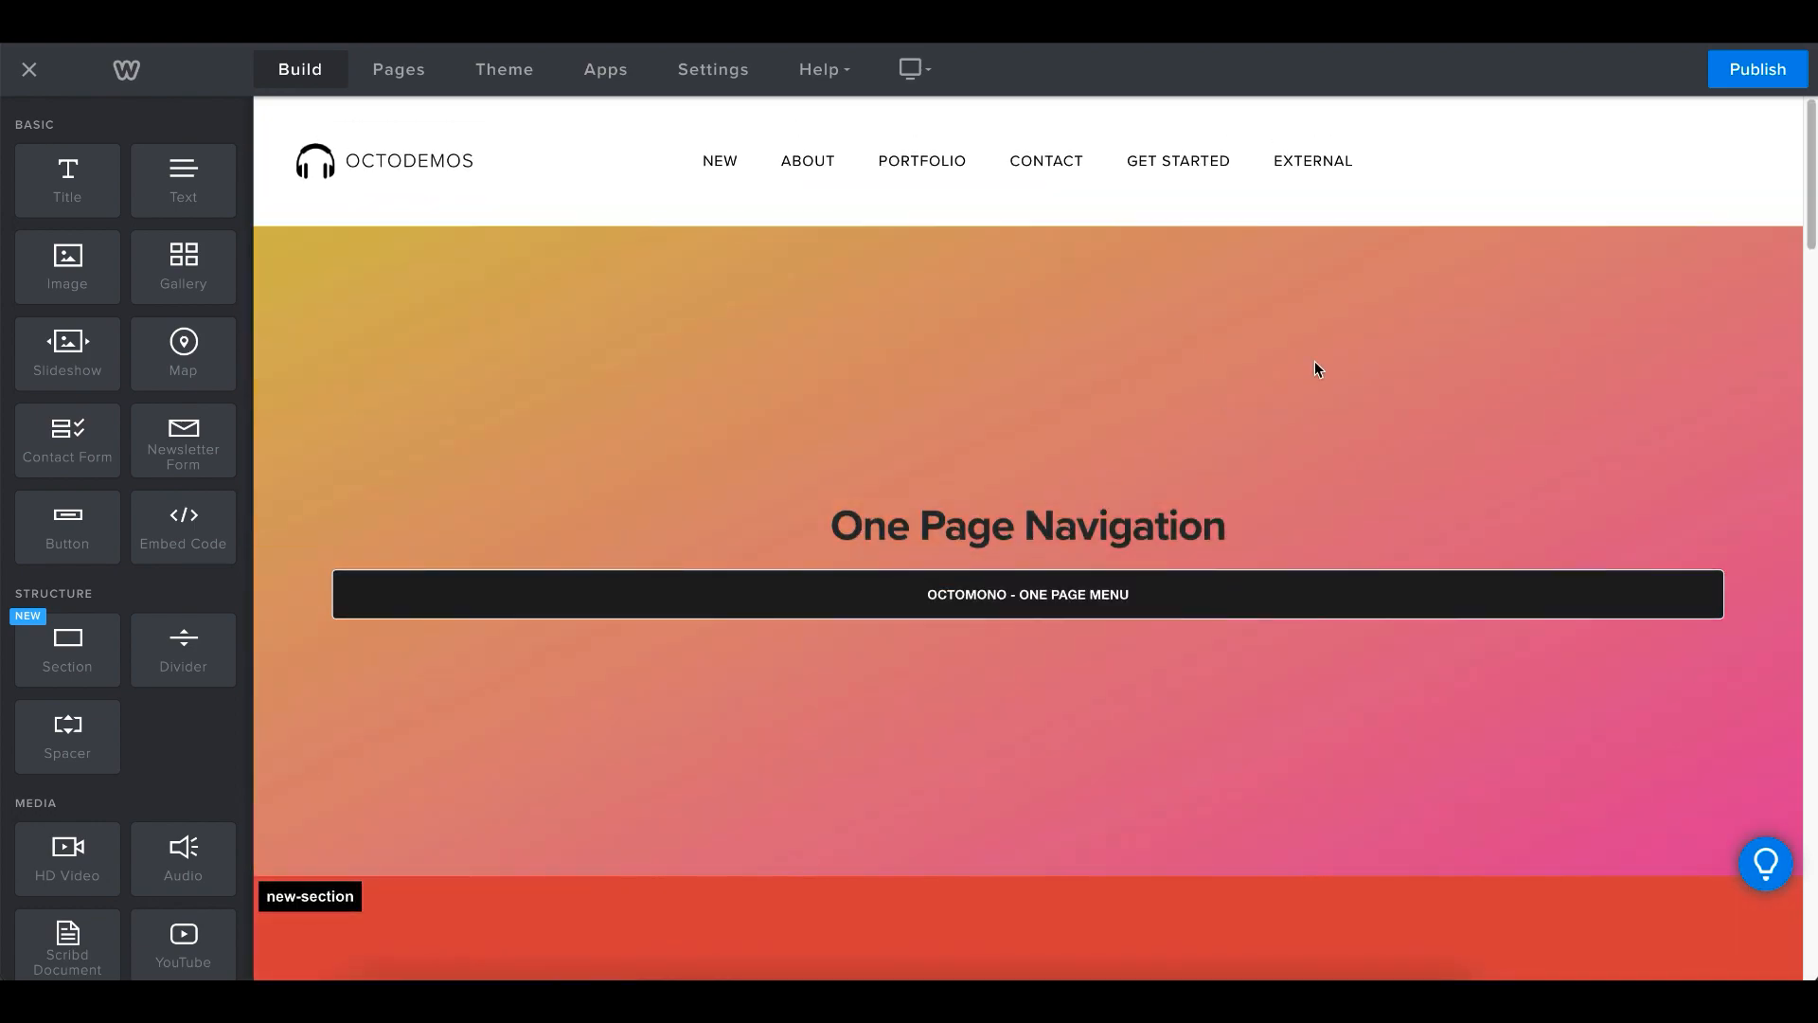
- Publish the updated website and load the latest version of the live one-page site
left_click(1757, 69)
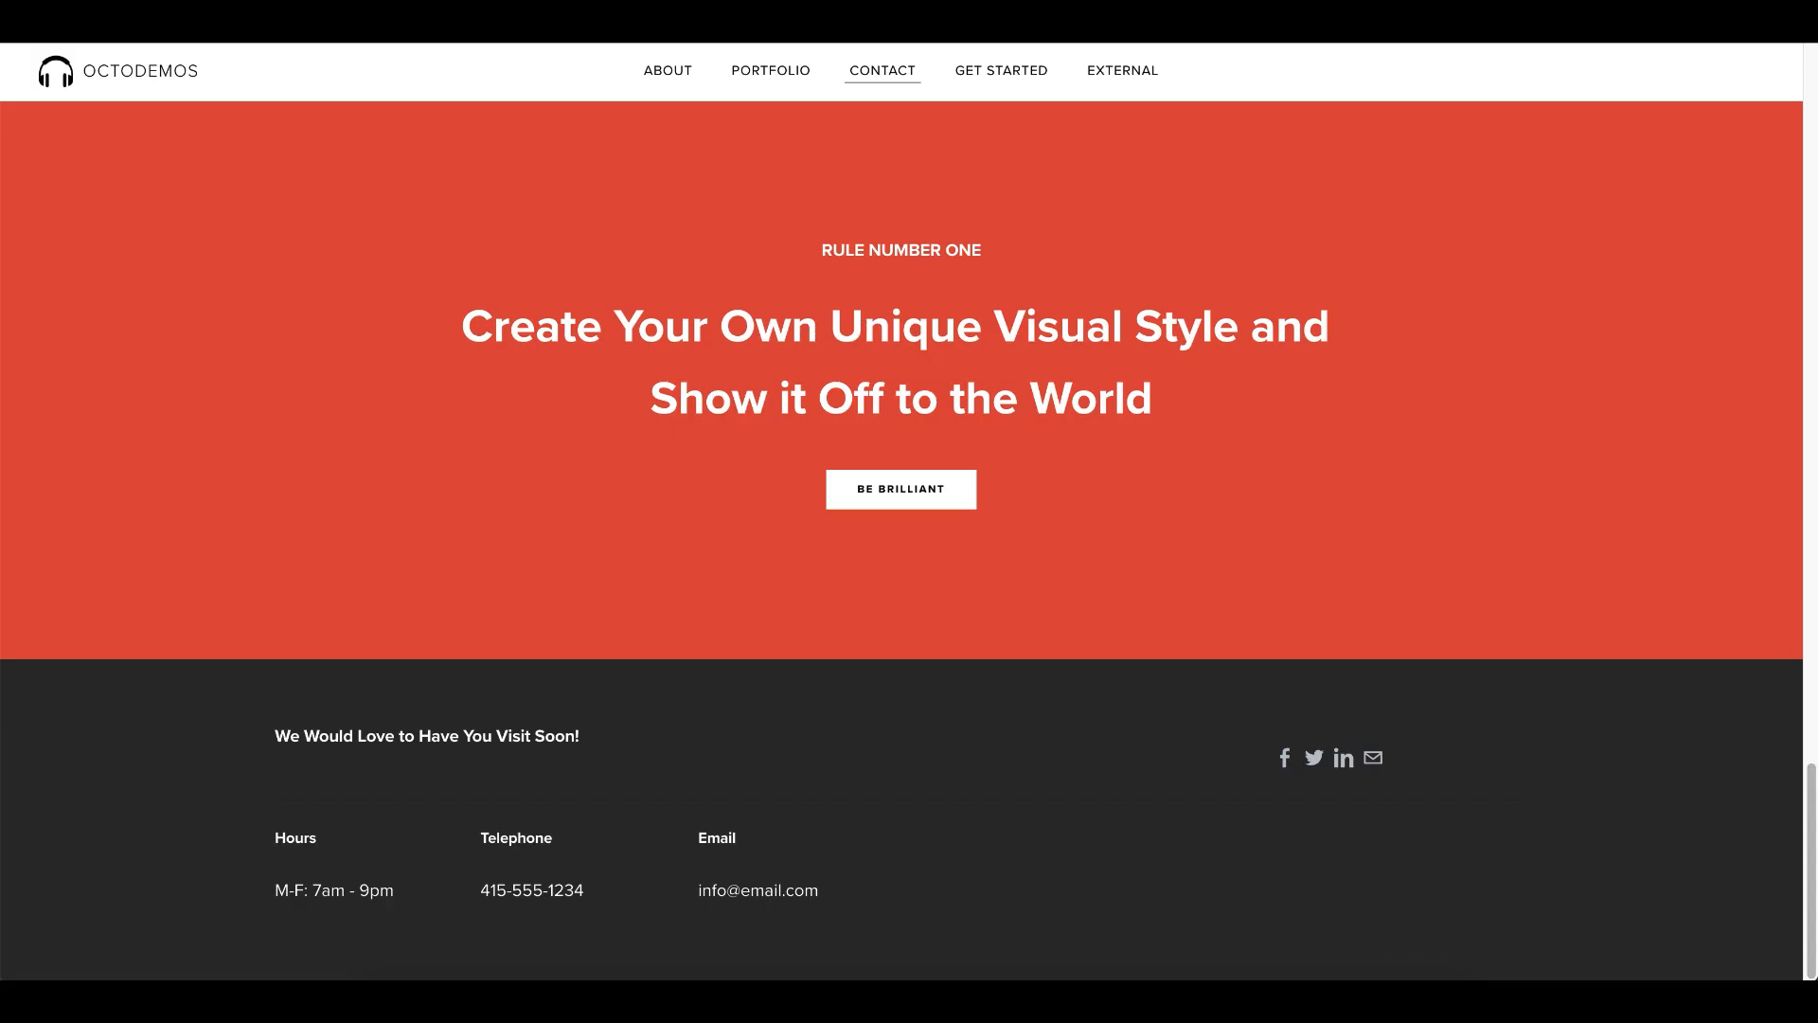
scroll(162, 218, "up", 5)
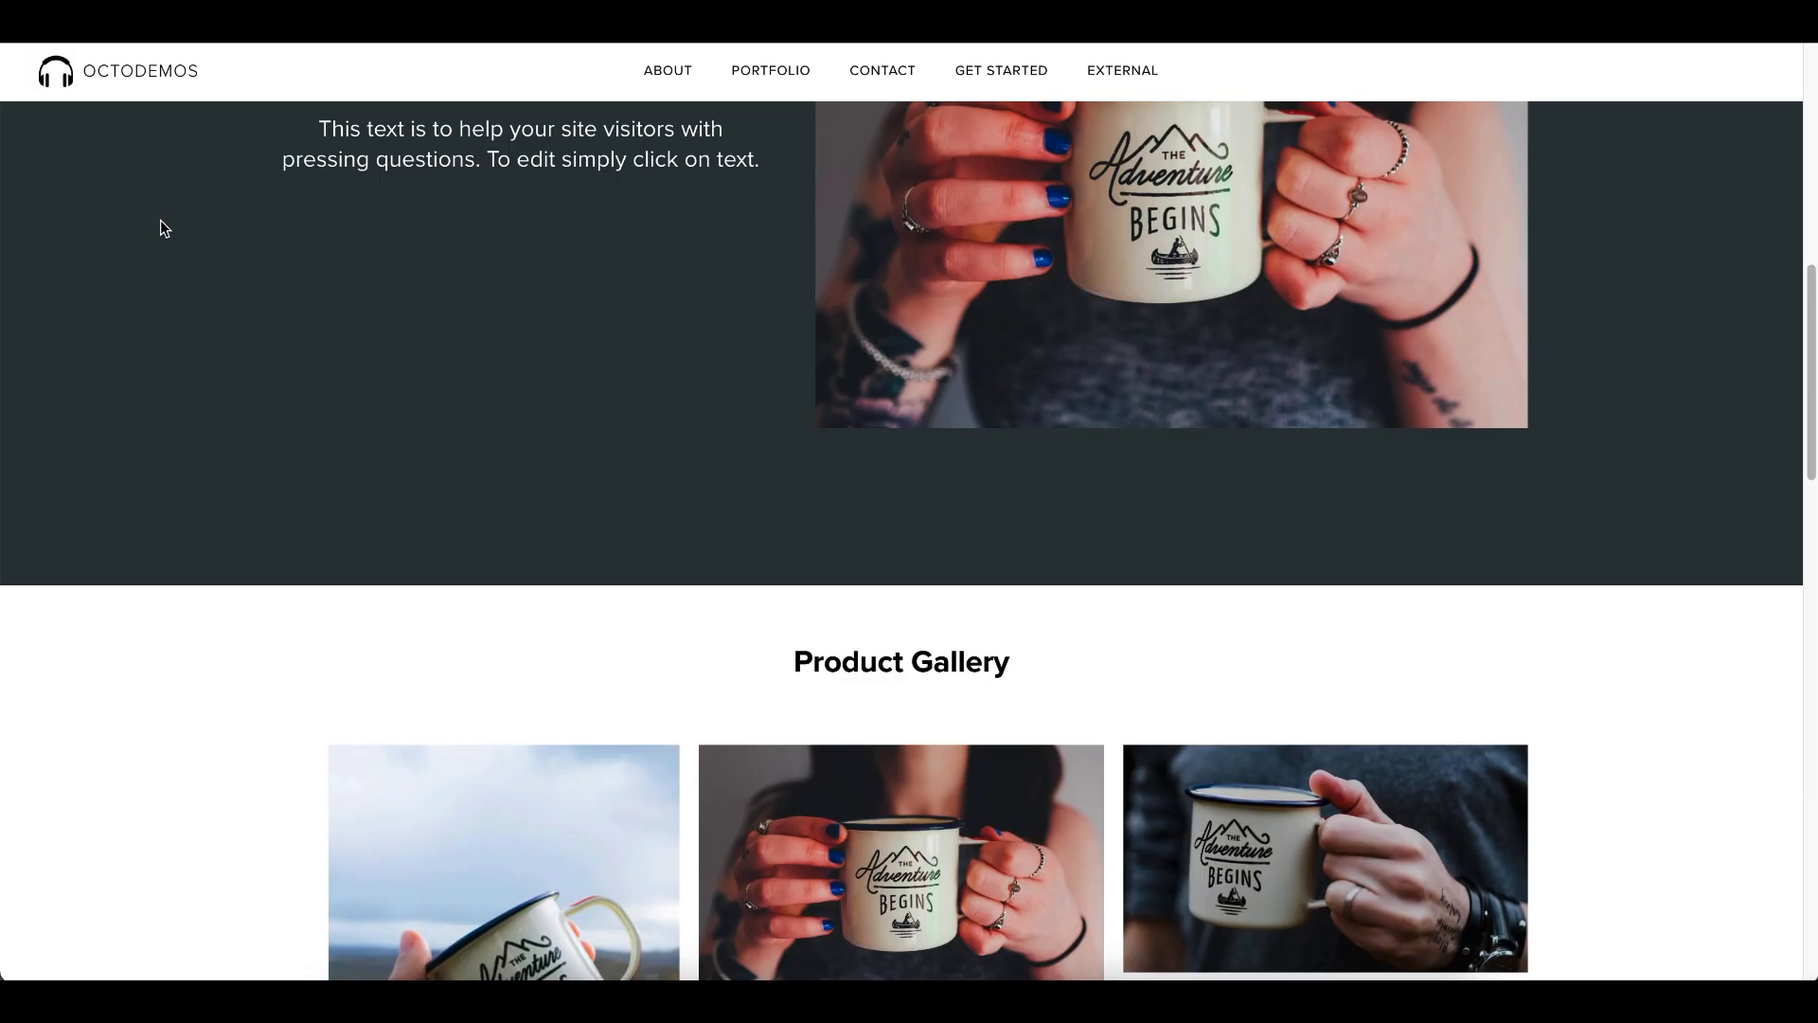
scroll(161, 220, "up", 15)
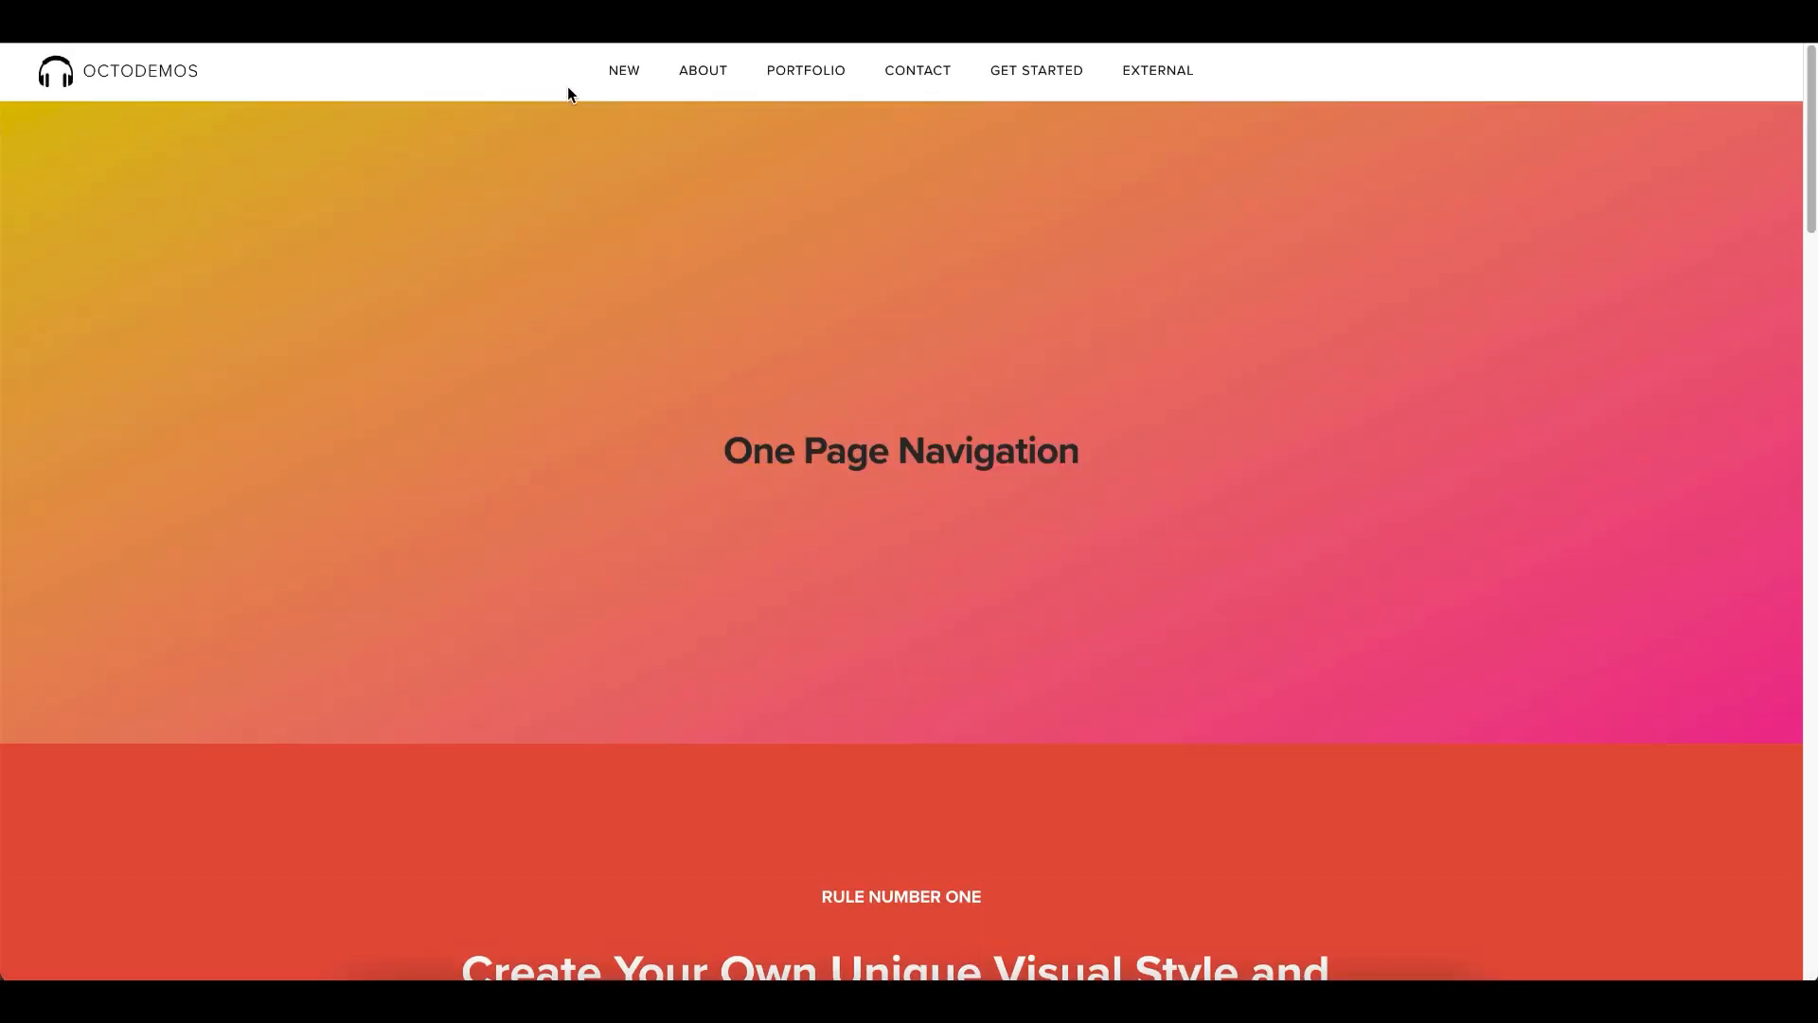
- Test the New, About, Portfolio, Contact and Get Started navigation links on the published page, then close it
left_click(632, 76)
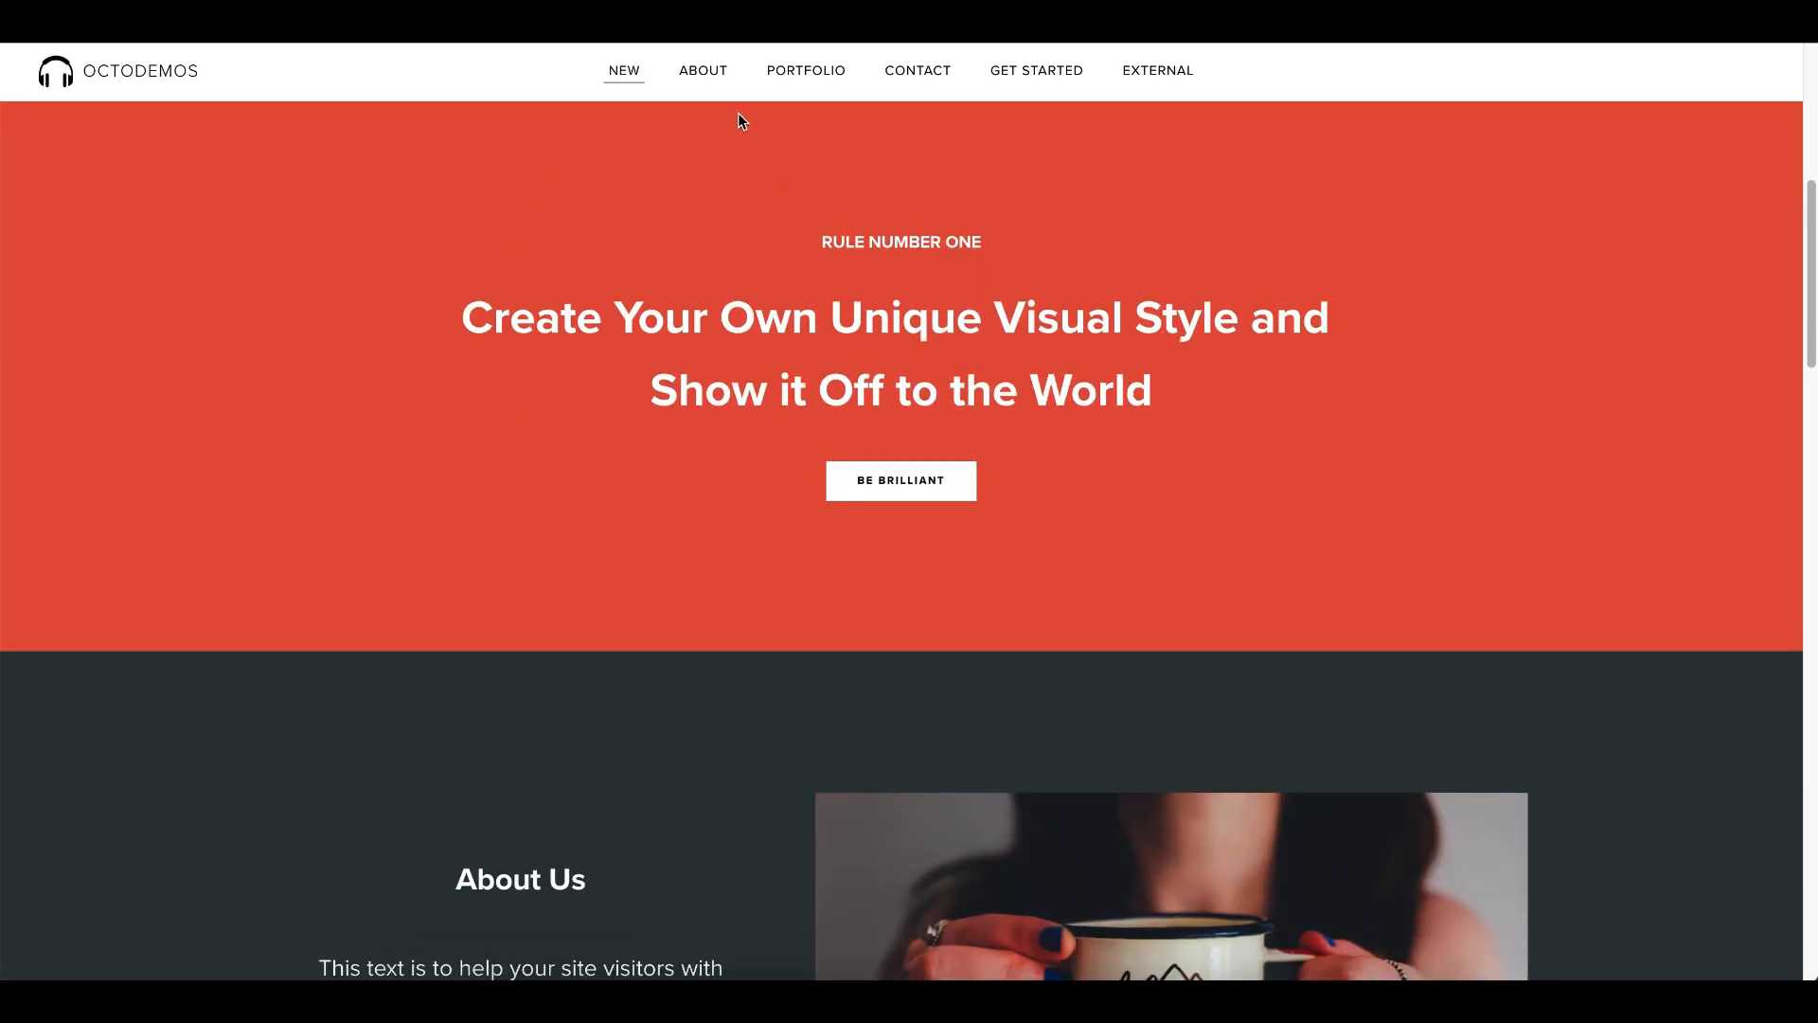
left_click(703, 88)
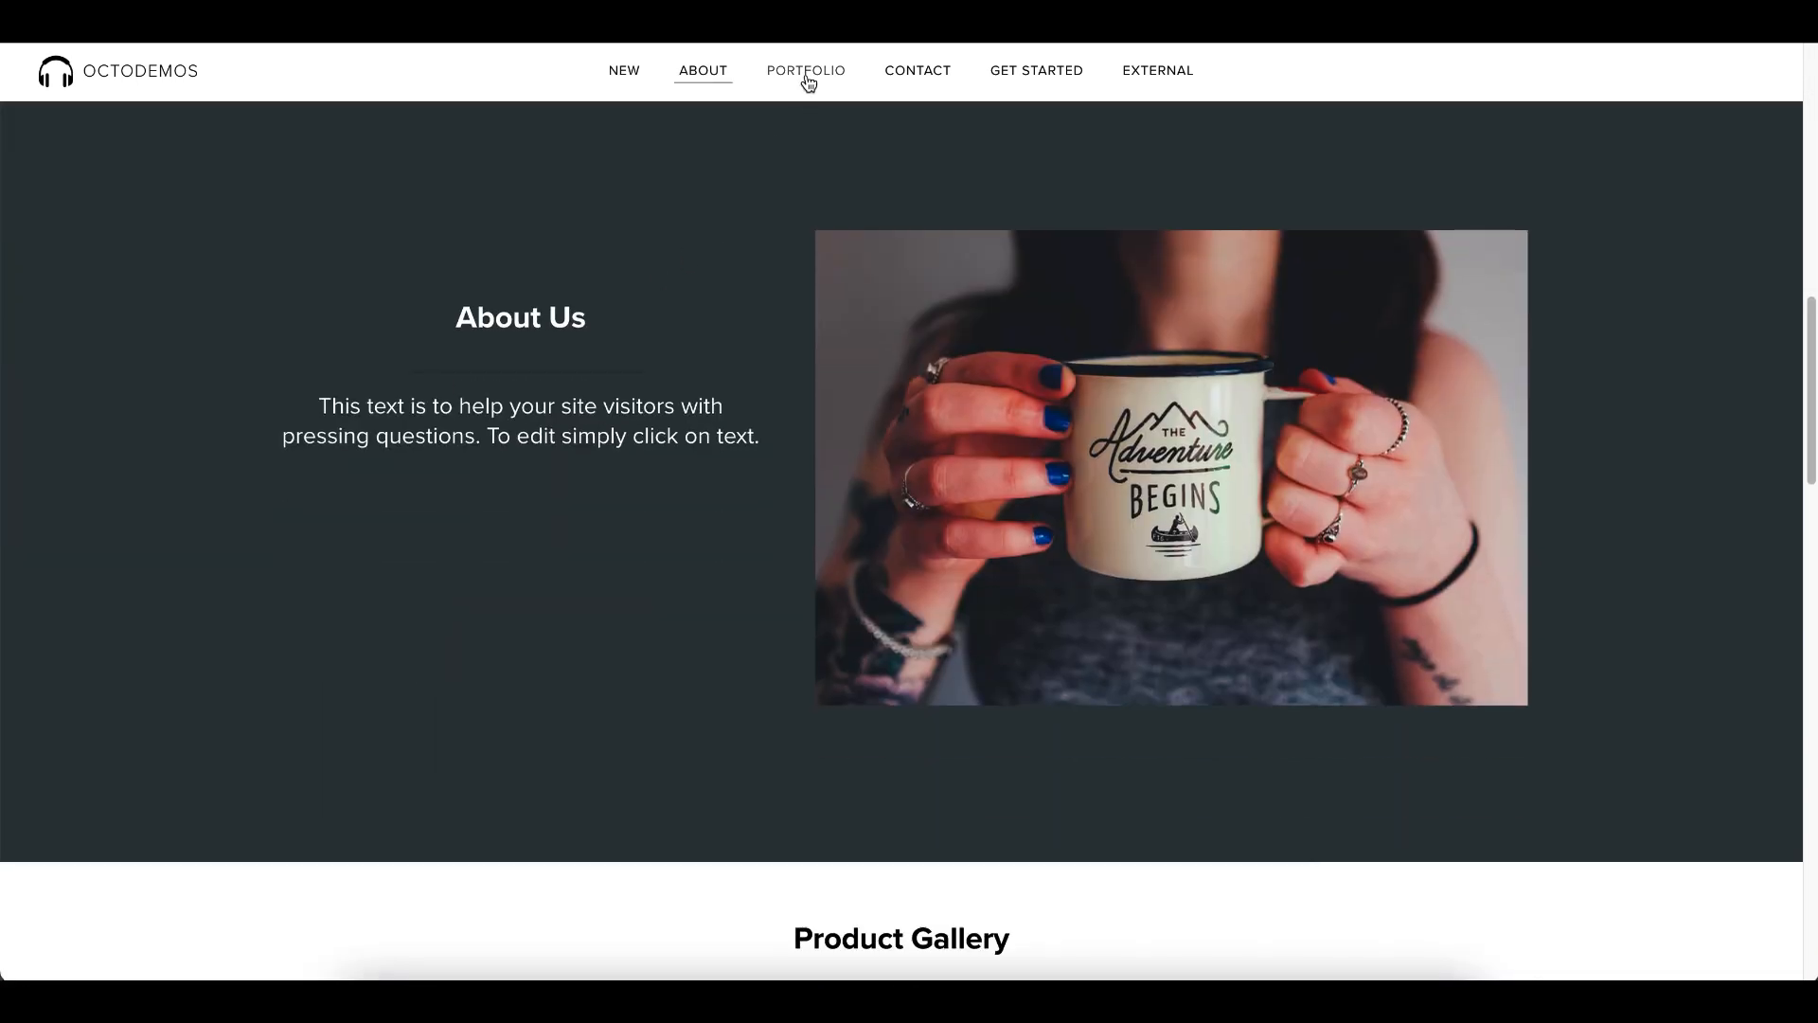
left_click(807, 76)
left_click(917, 70)
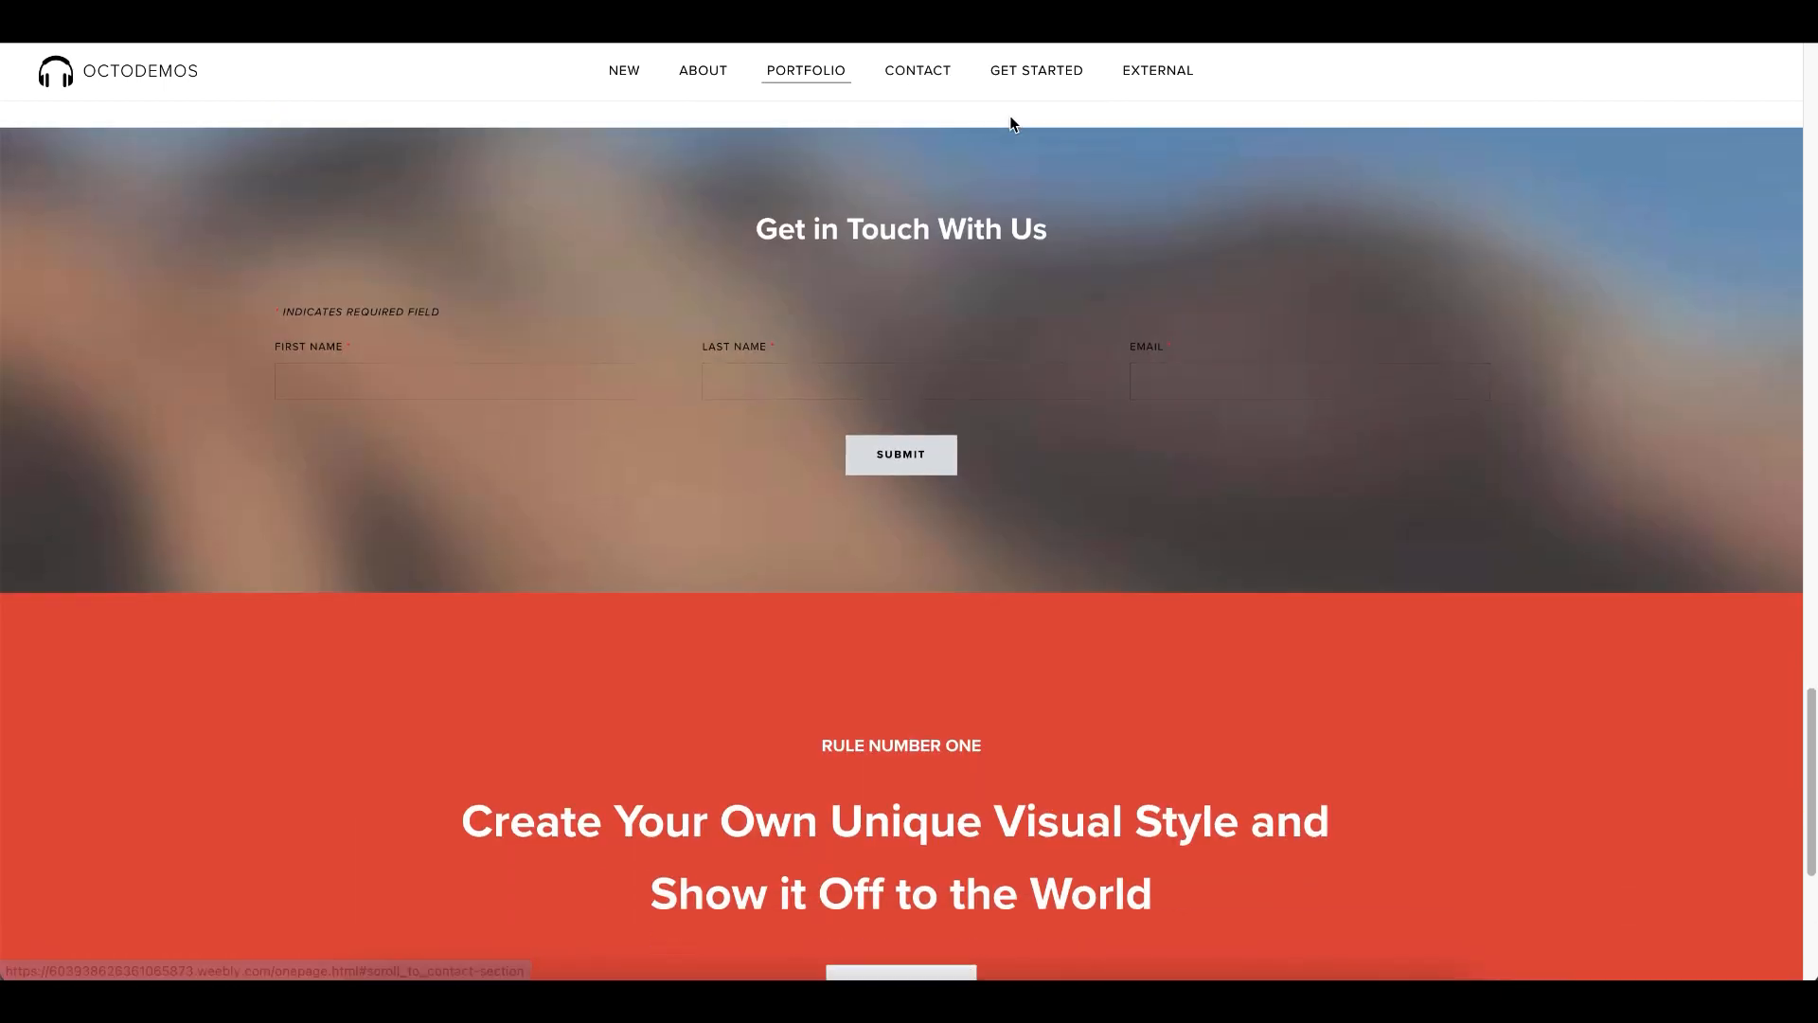
left_click(1034, 73)
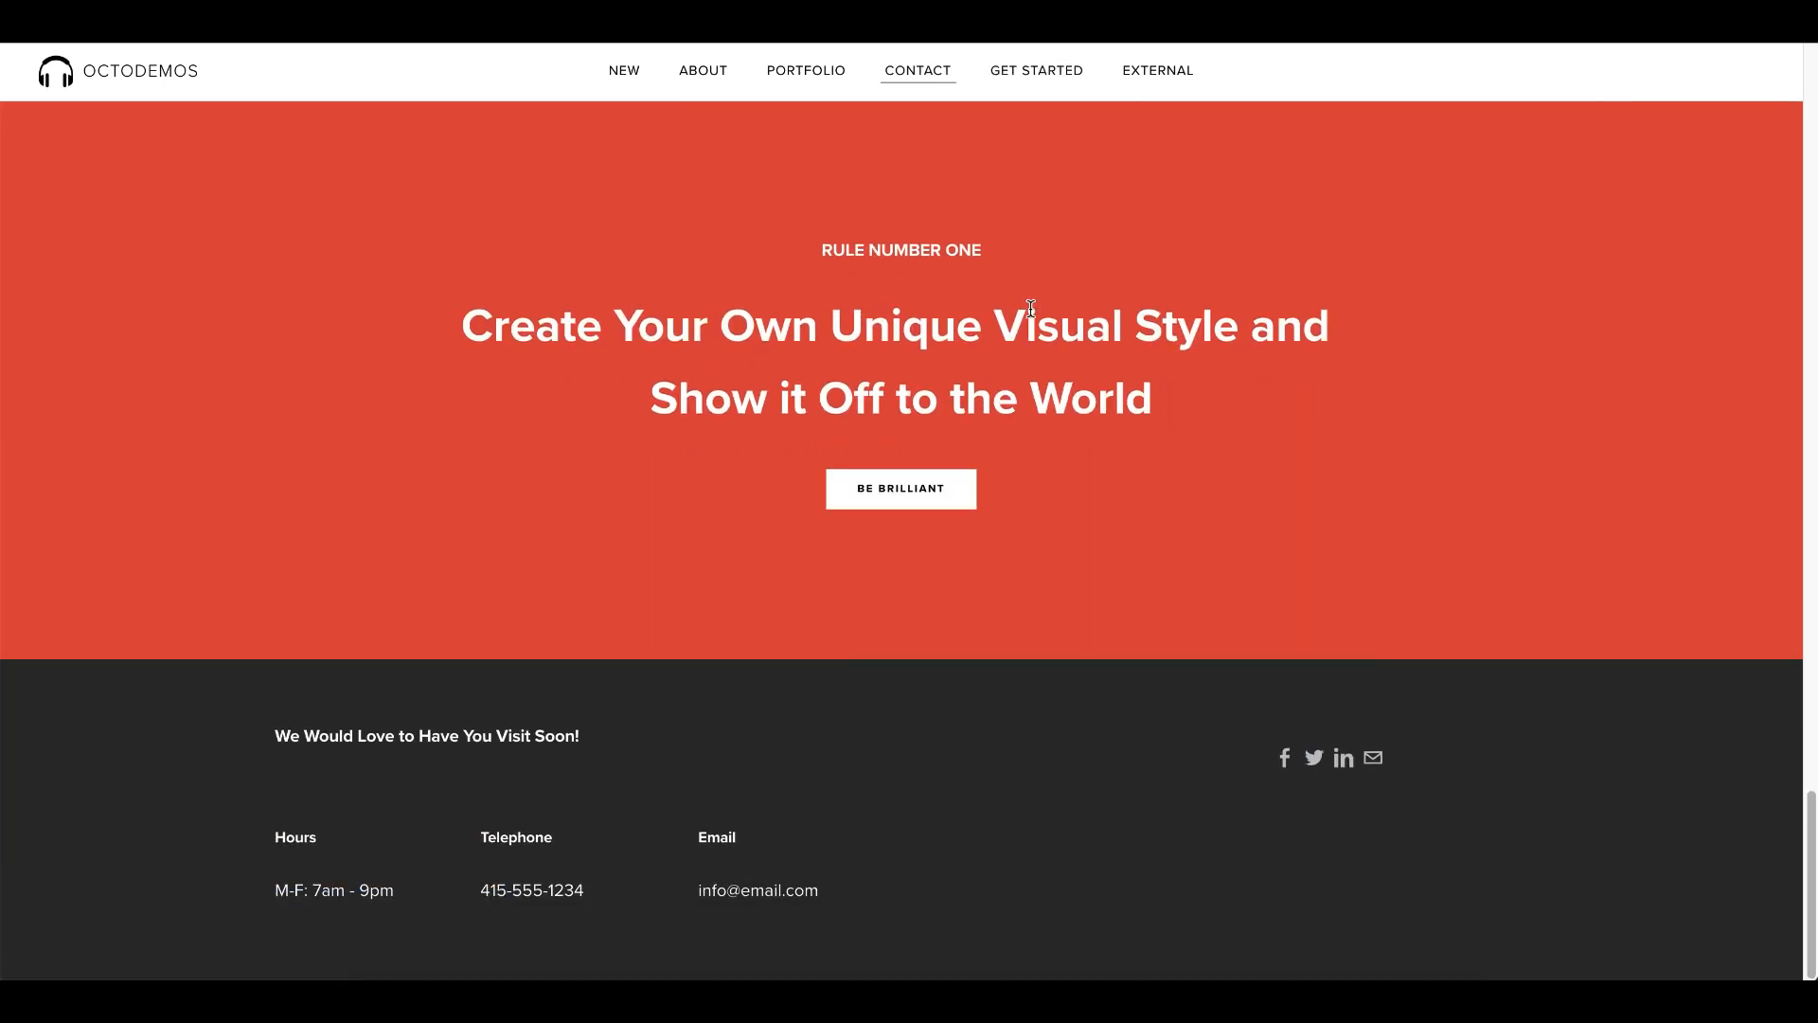
key("super+w")
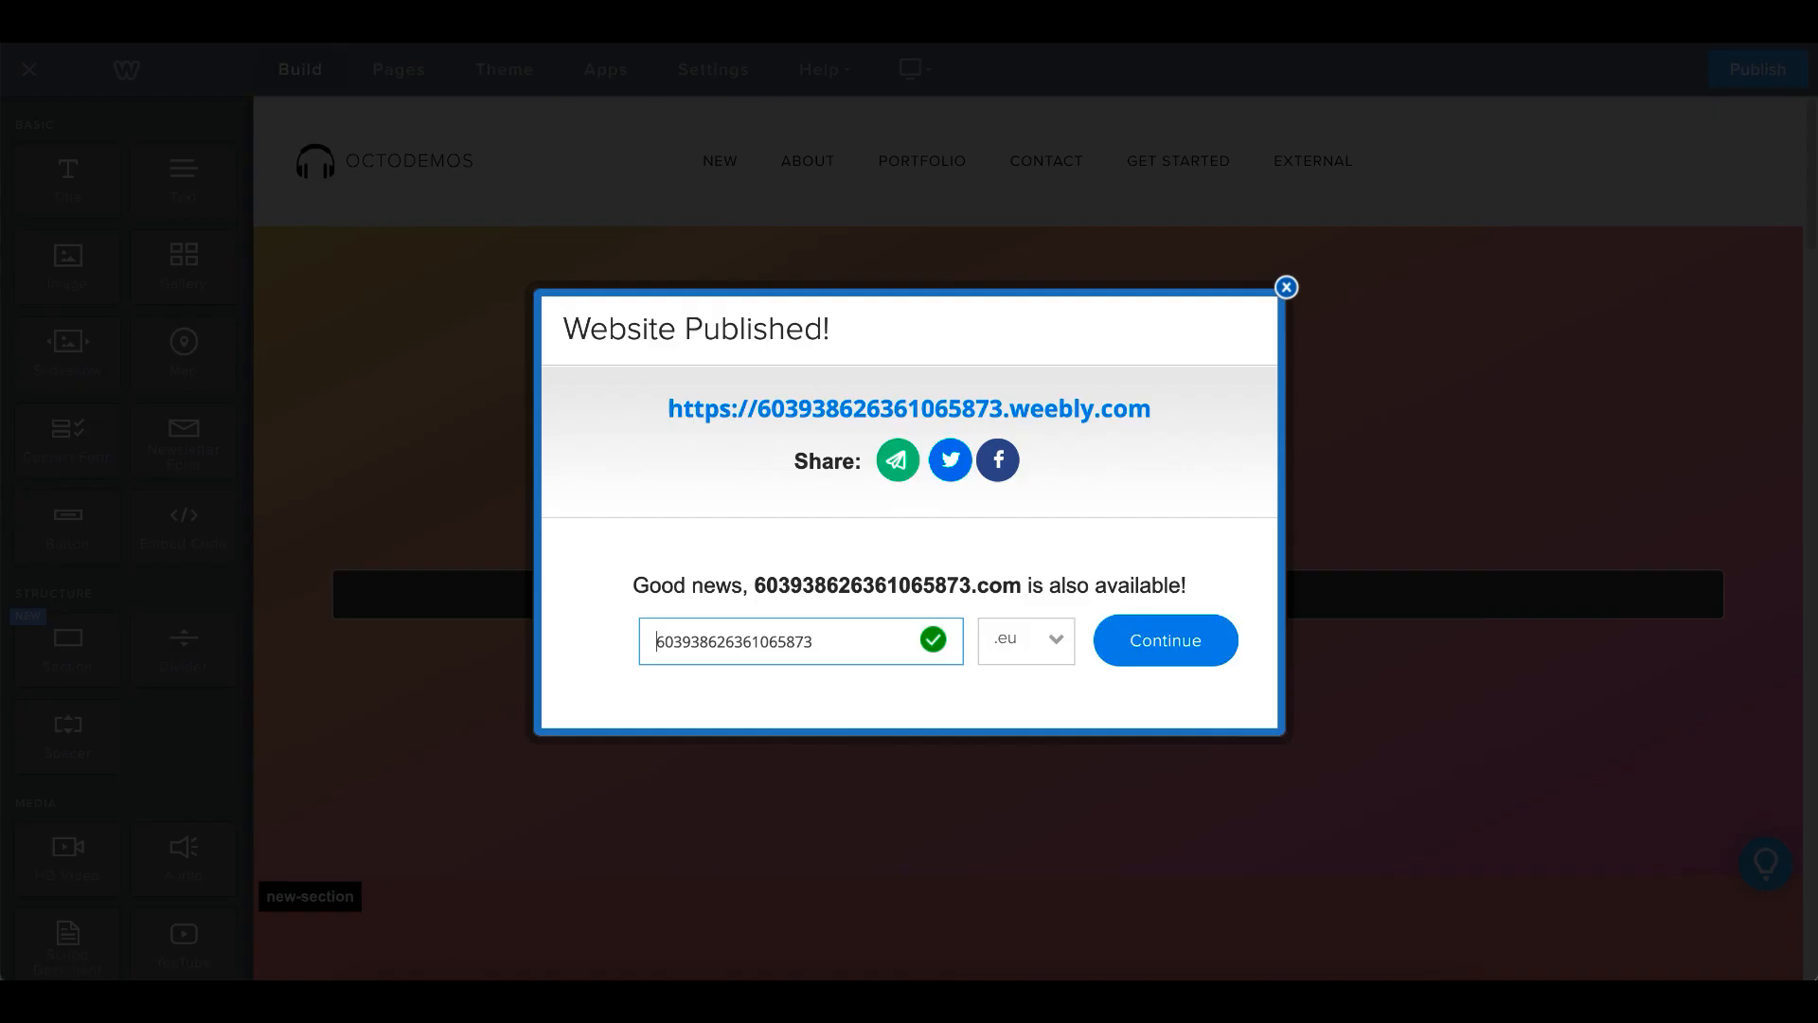
- Dismiss the publish confirmation and open the settings of the One Page Menu element
left_click(1288, 287)
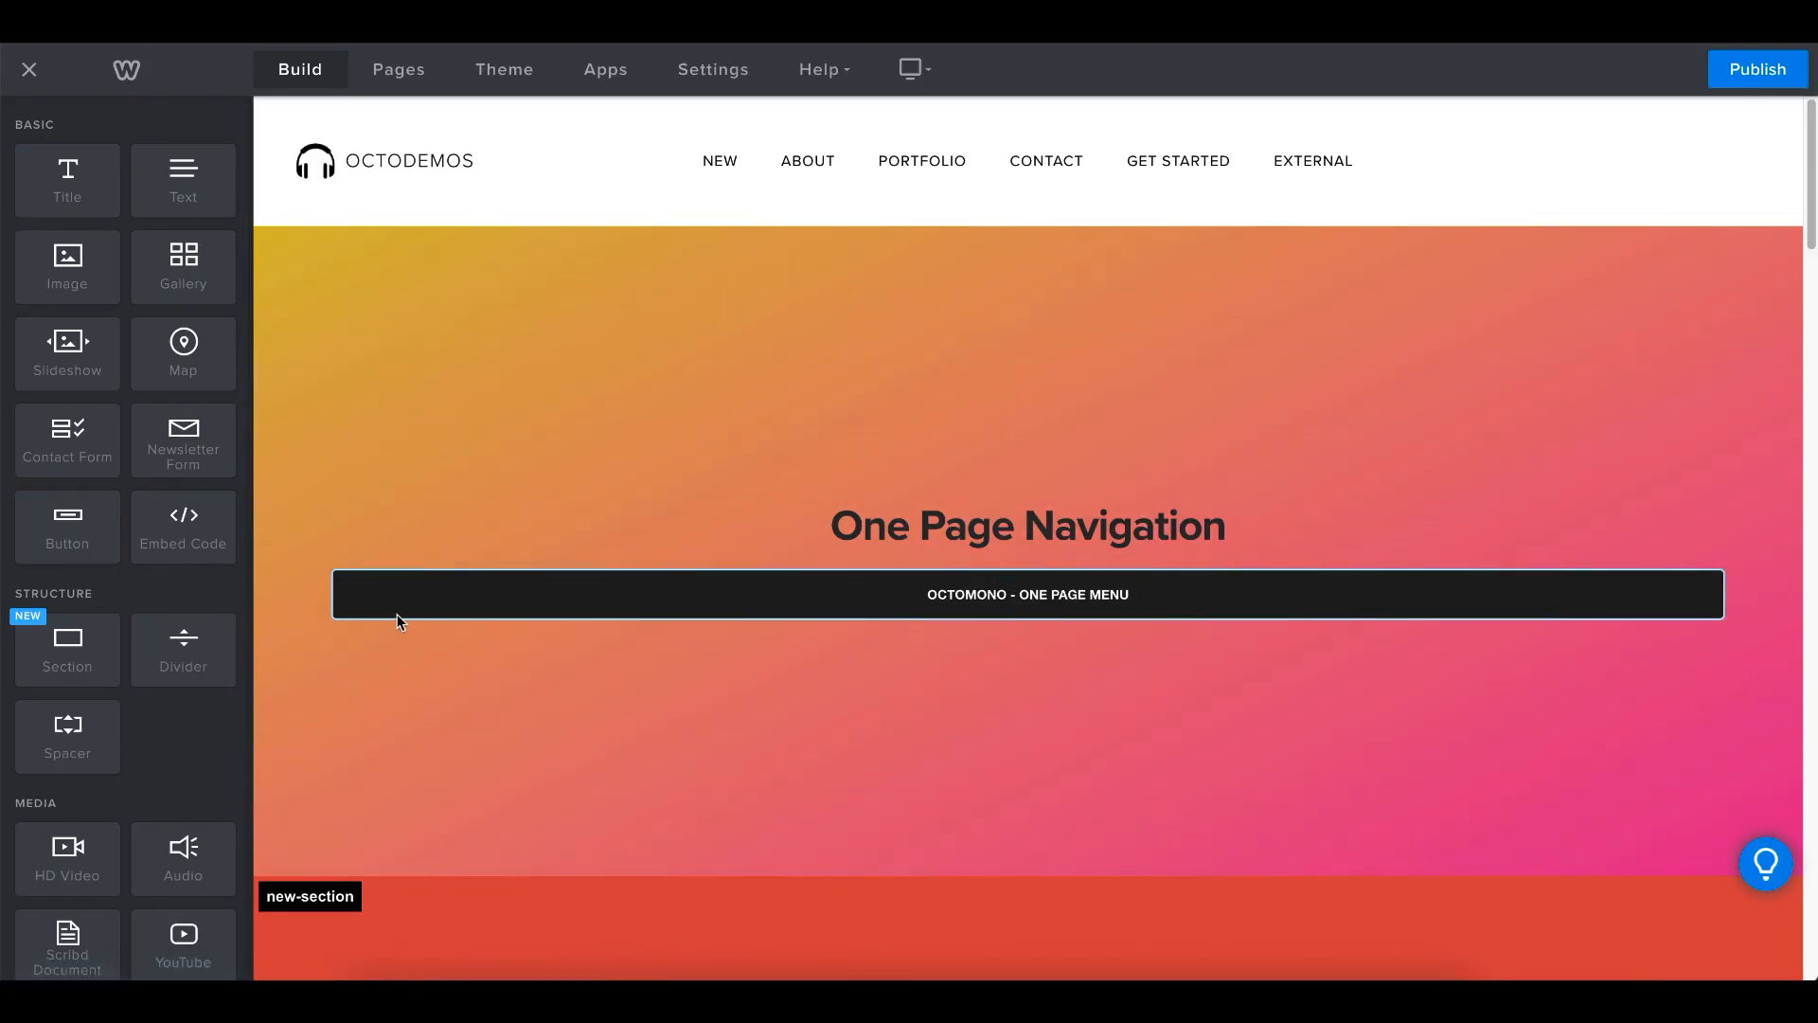
left_click(398, 614)
left_click(974, 275)
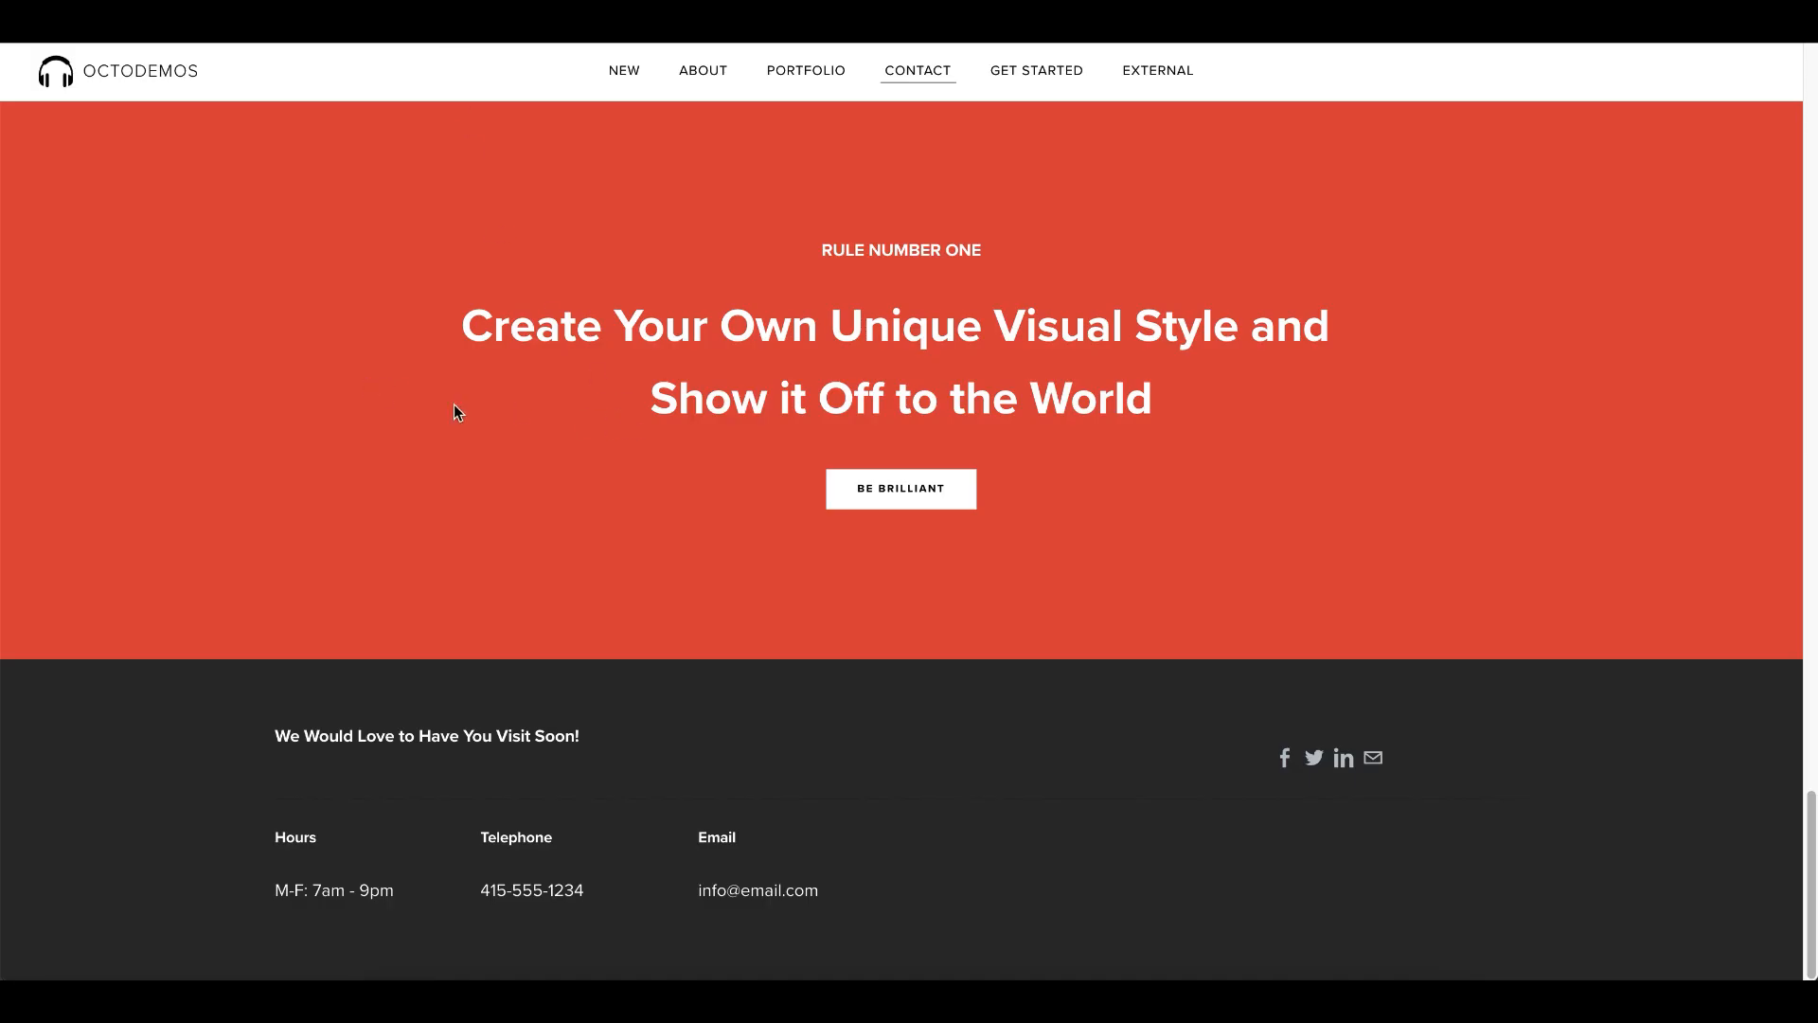
- Check on the published page where the New navigation link stops scrolling relative to the sticky header
scroll(578, 512, "up", 9)
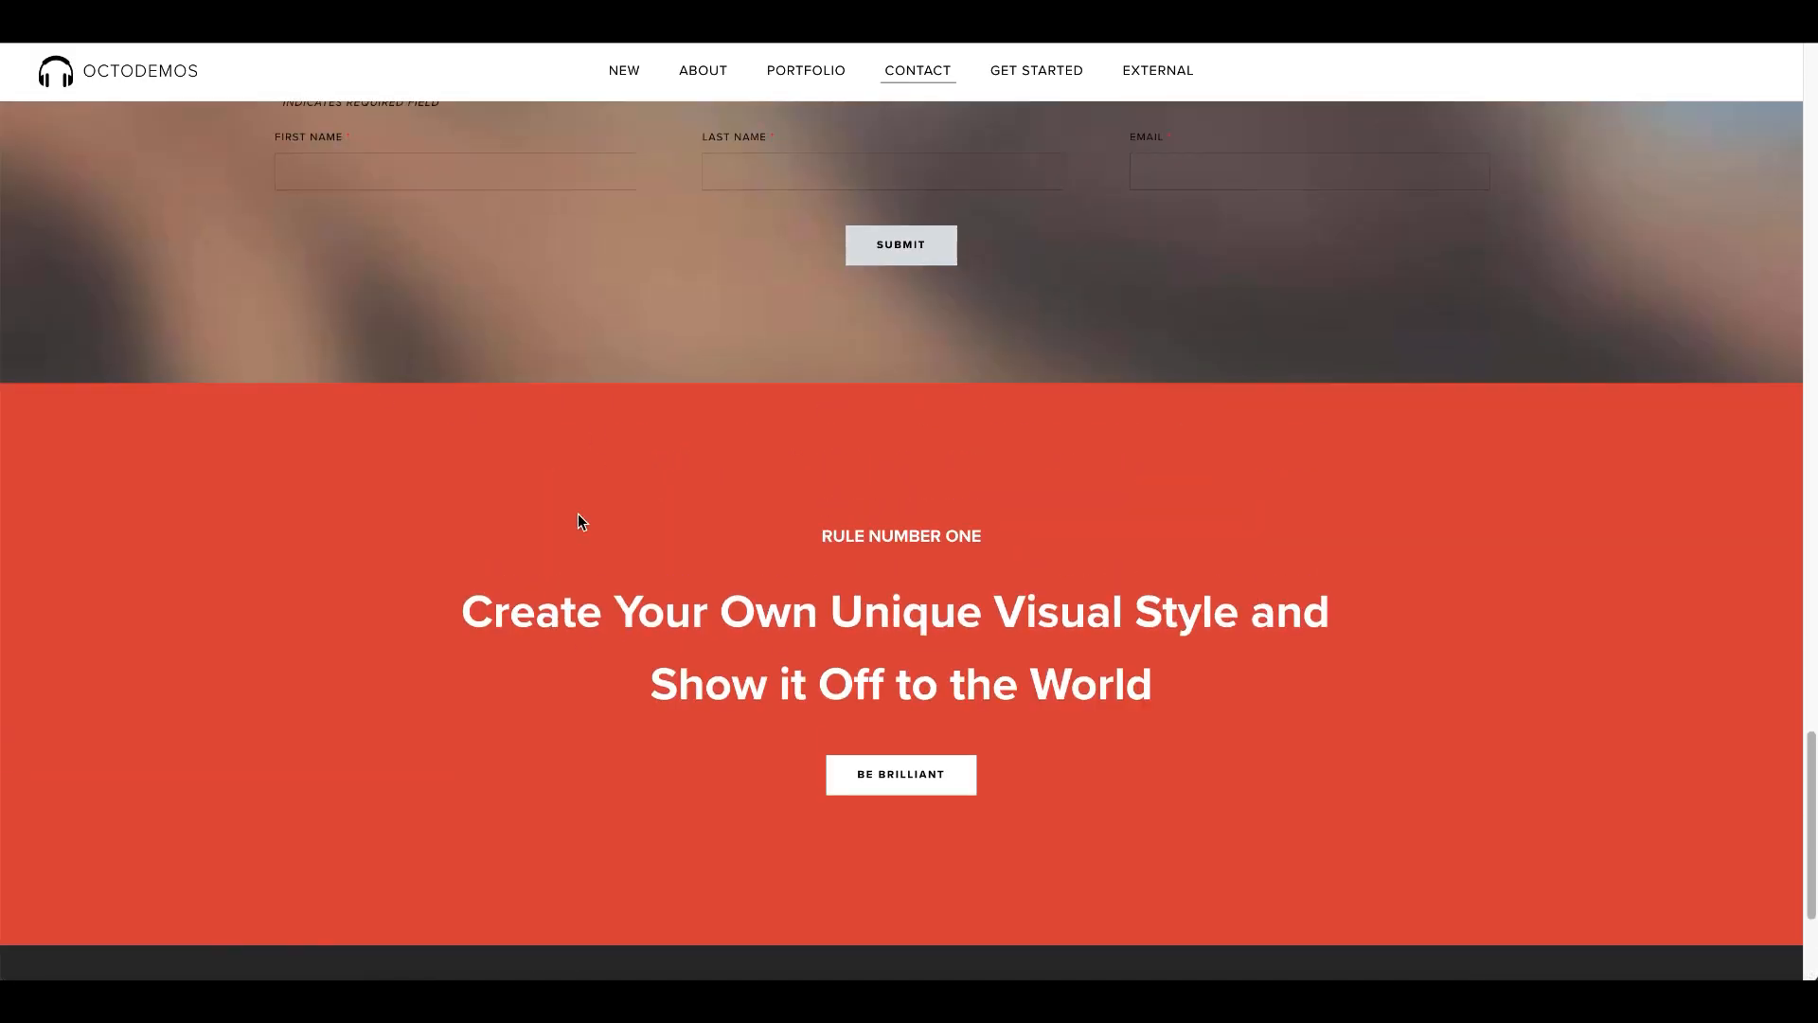
scroll(593, 434, "up", 10)
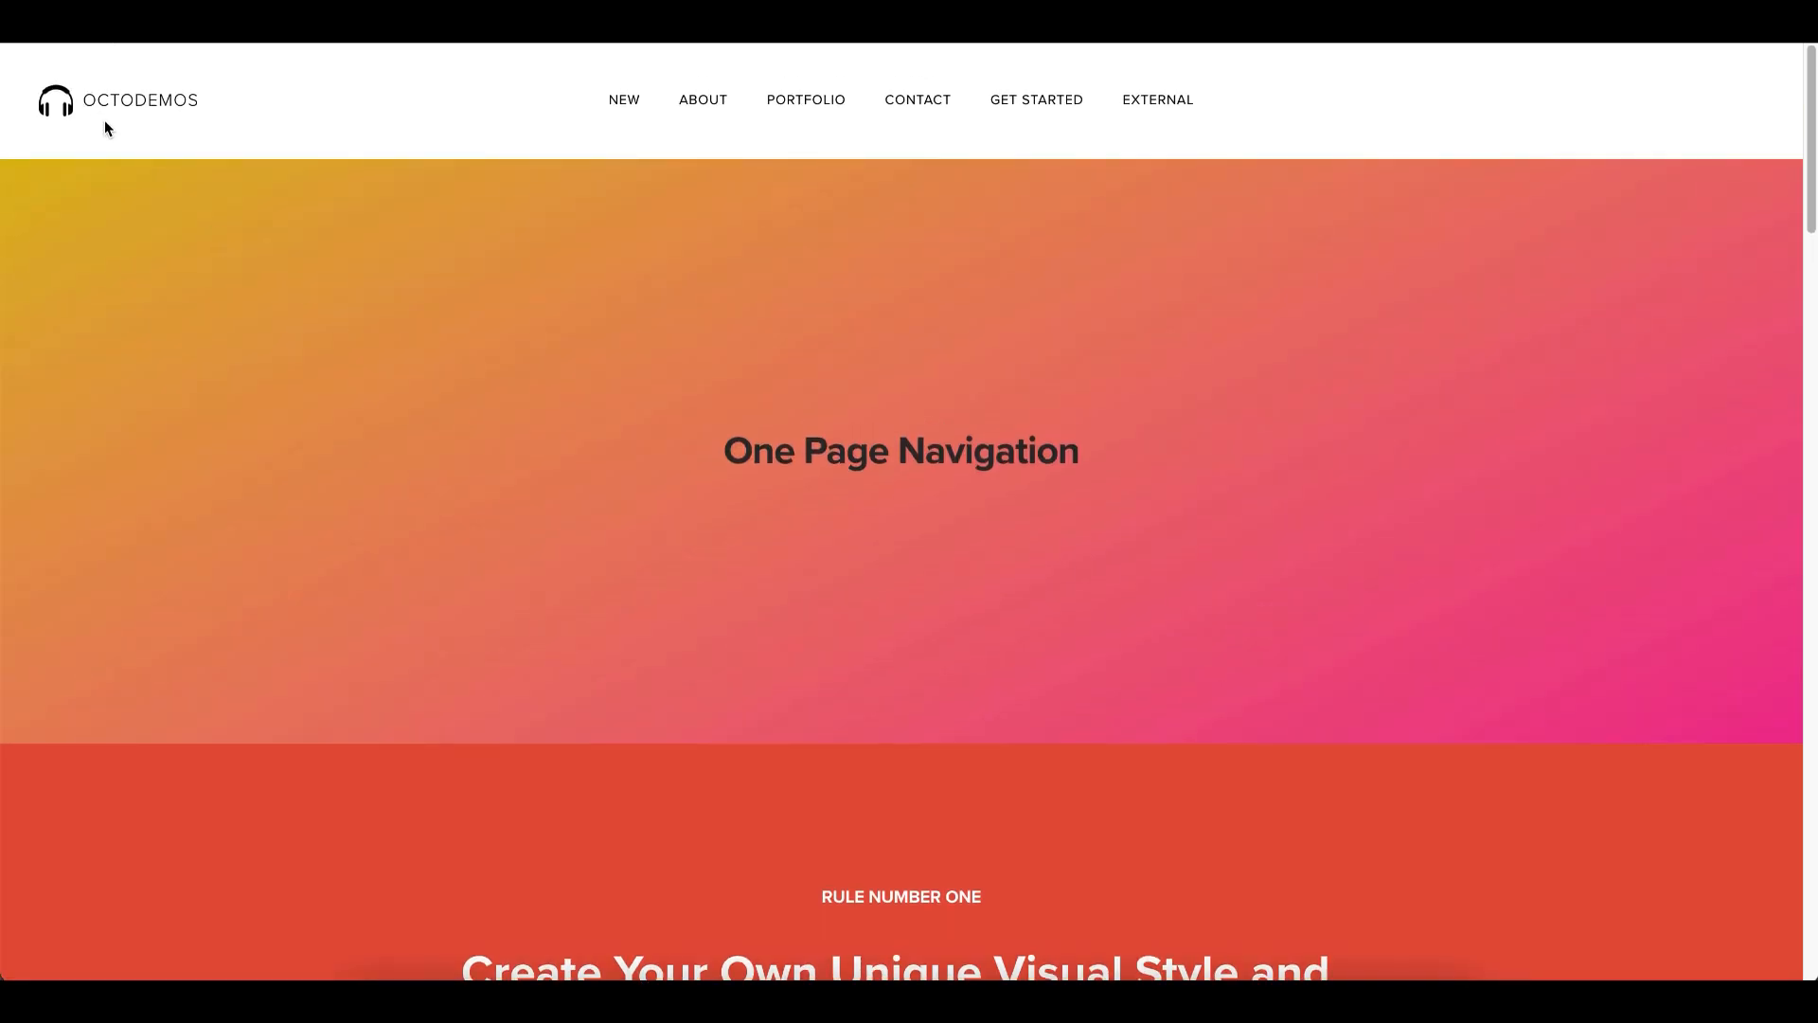
left_click(615, 108)
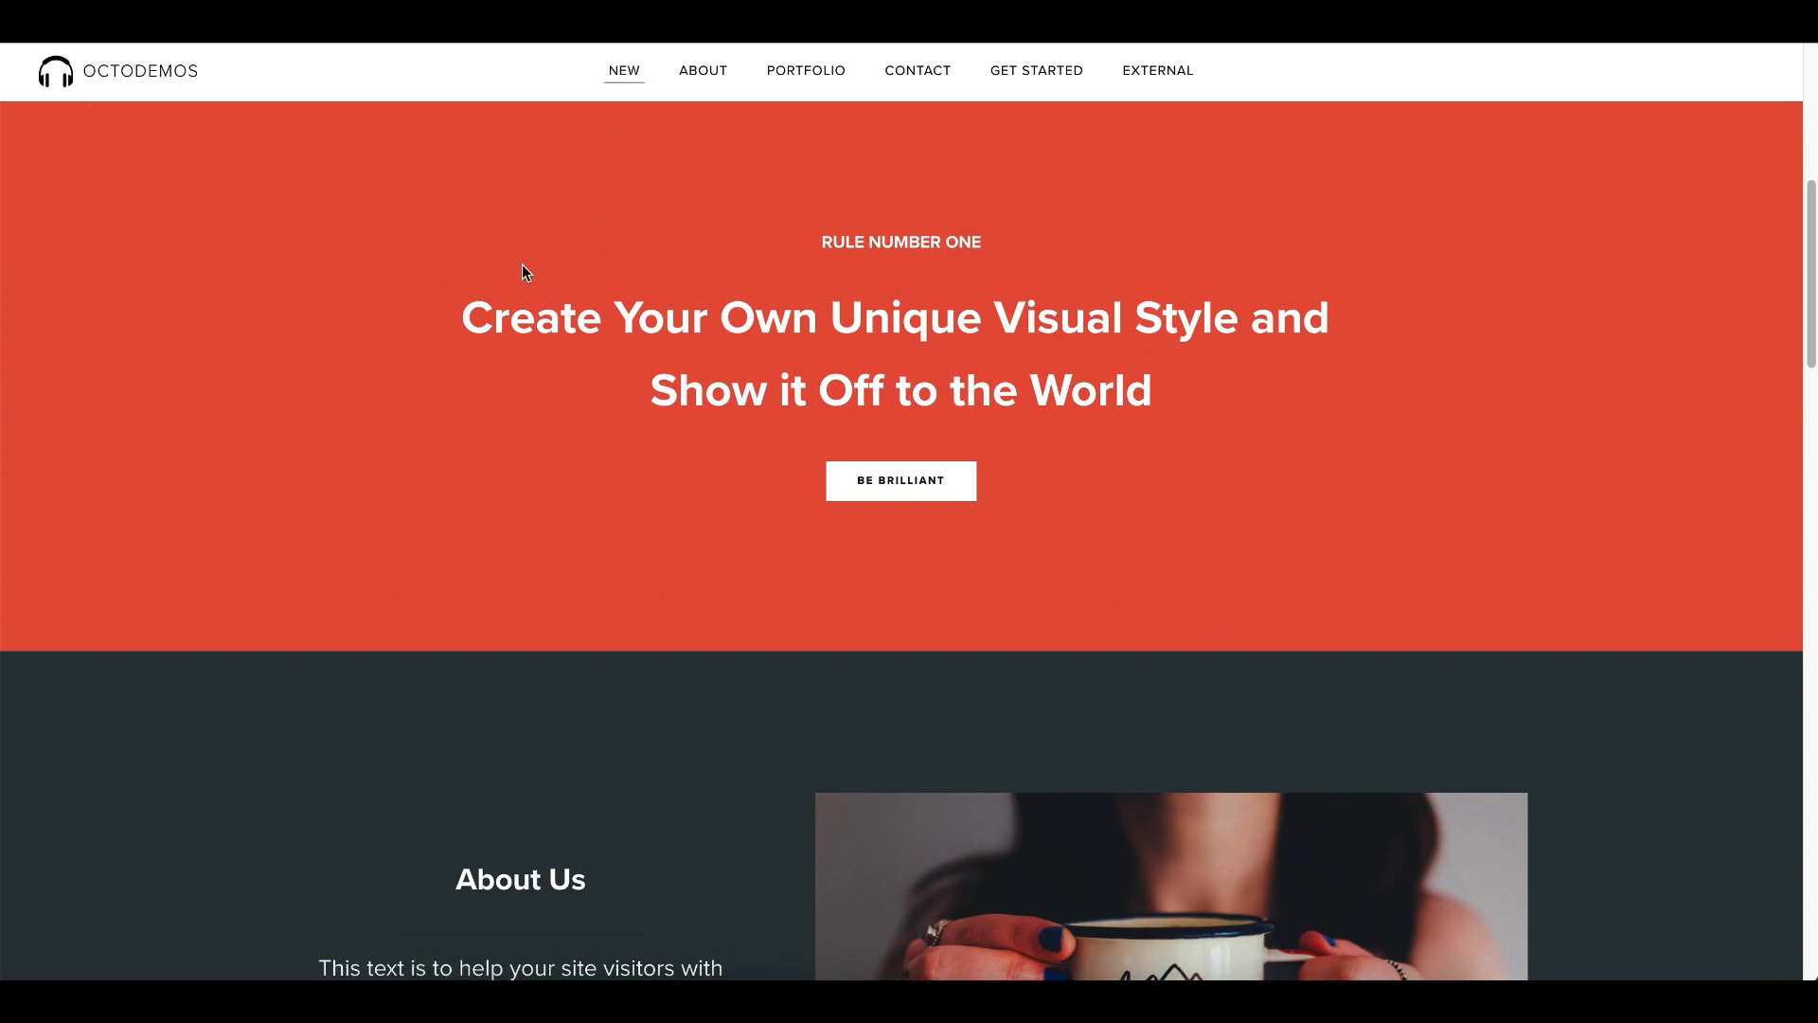
scroll(521, 270, "down", 1)
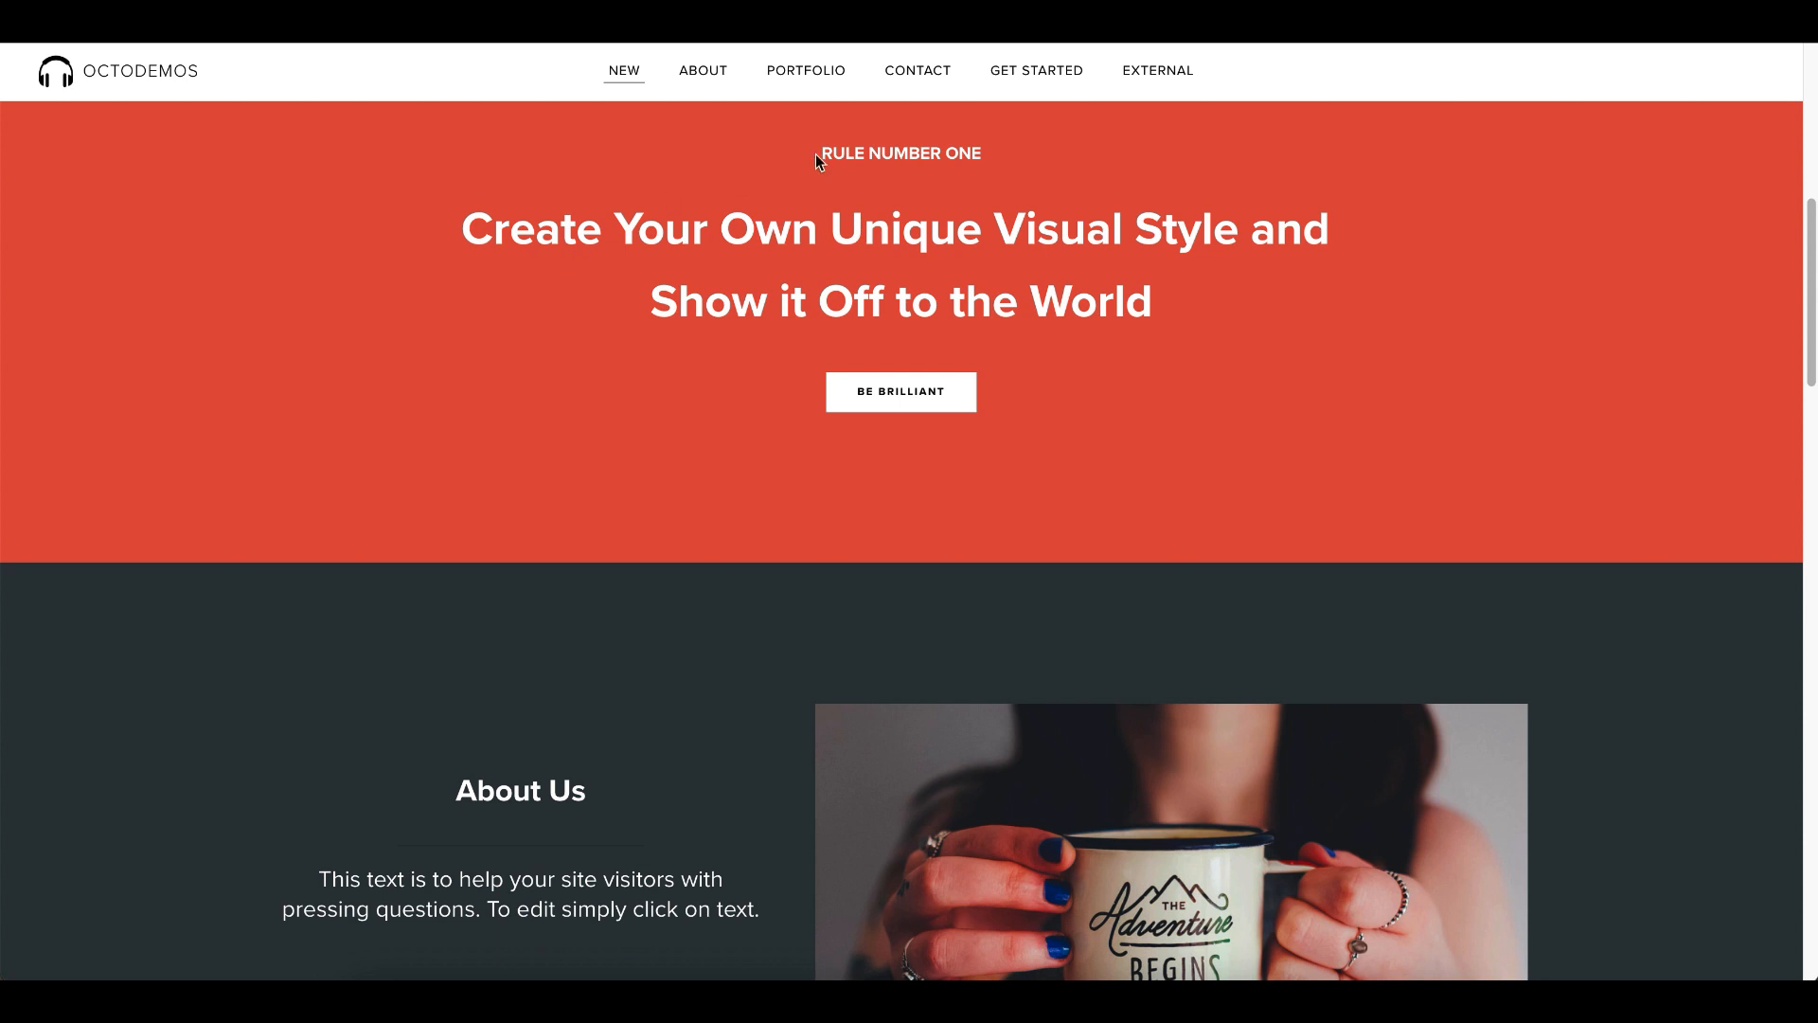
- Return to the One Page Menu settings and locate the desktop scroll offset under Menu Offset
left_click(308, 26)
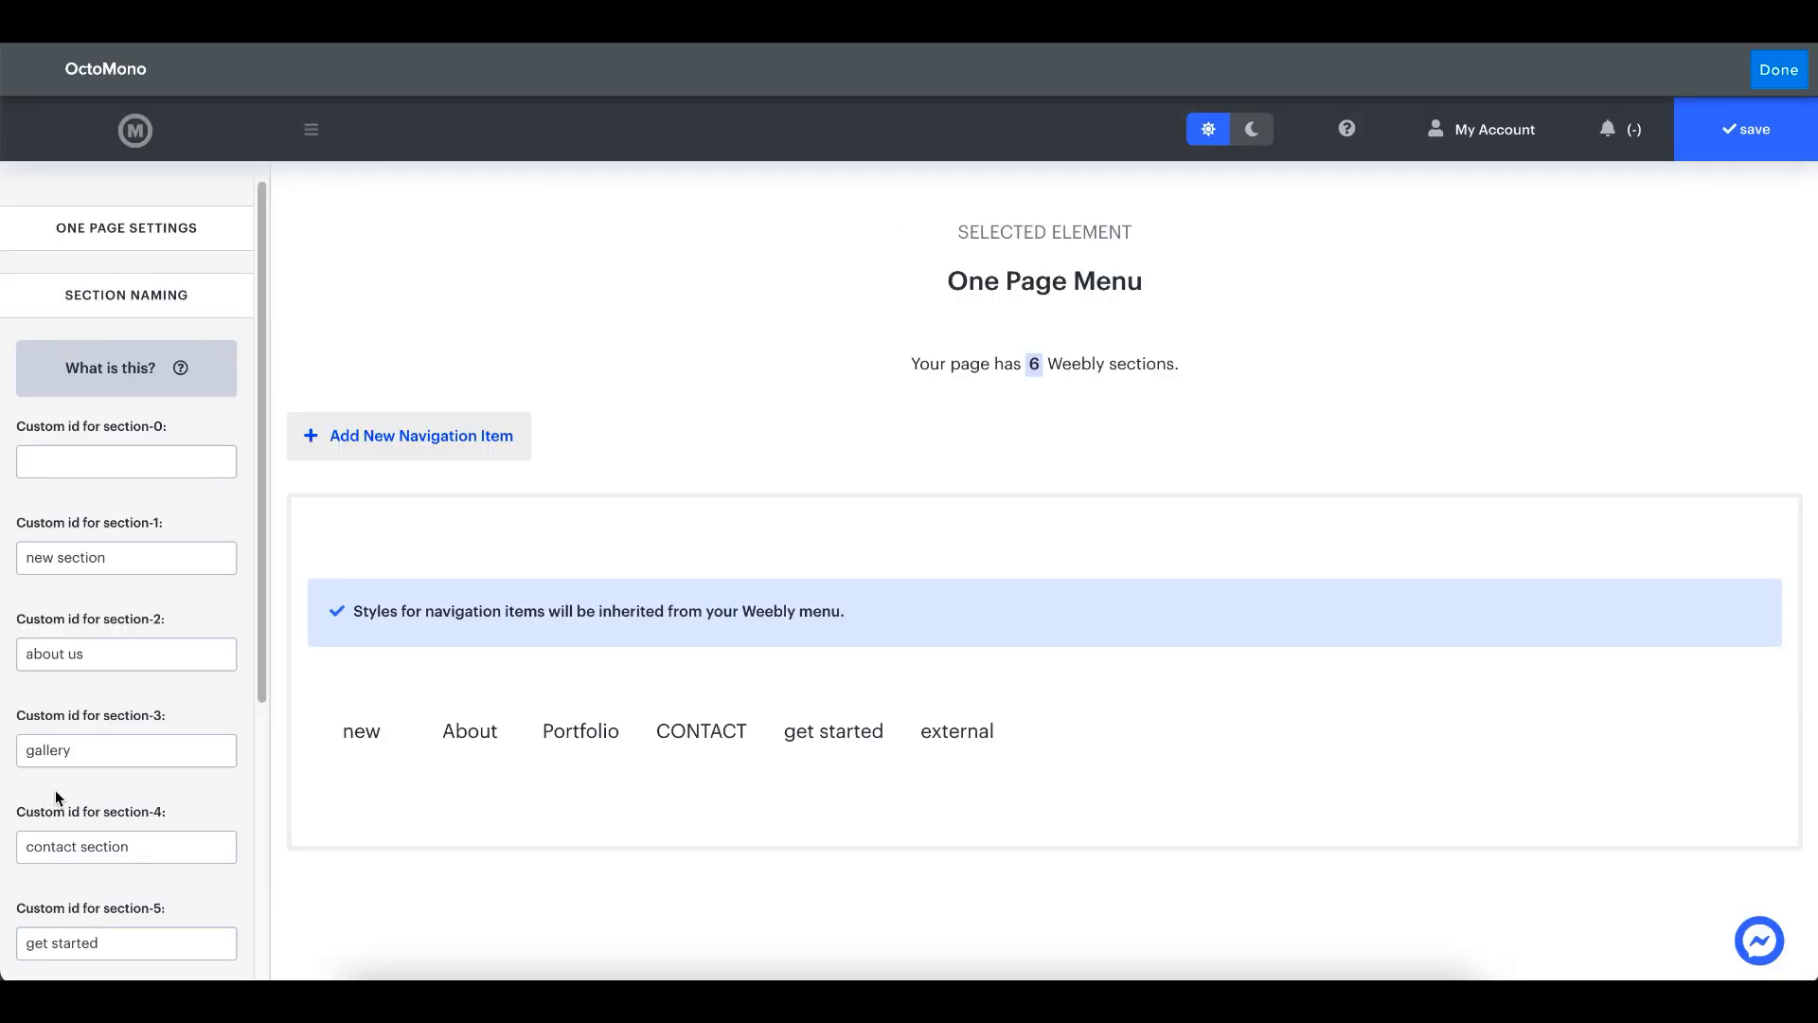
scroll(55, 790, "down", 5)
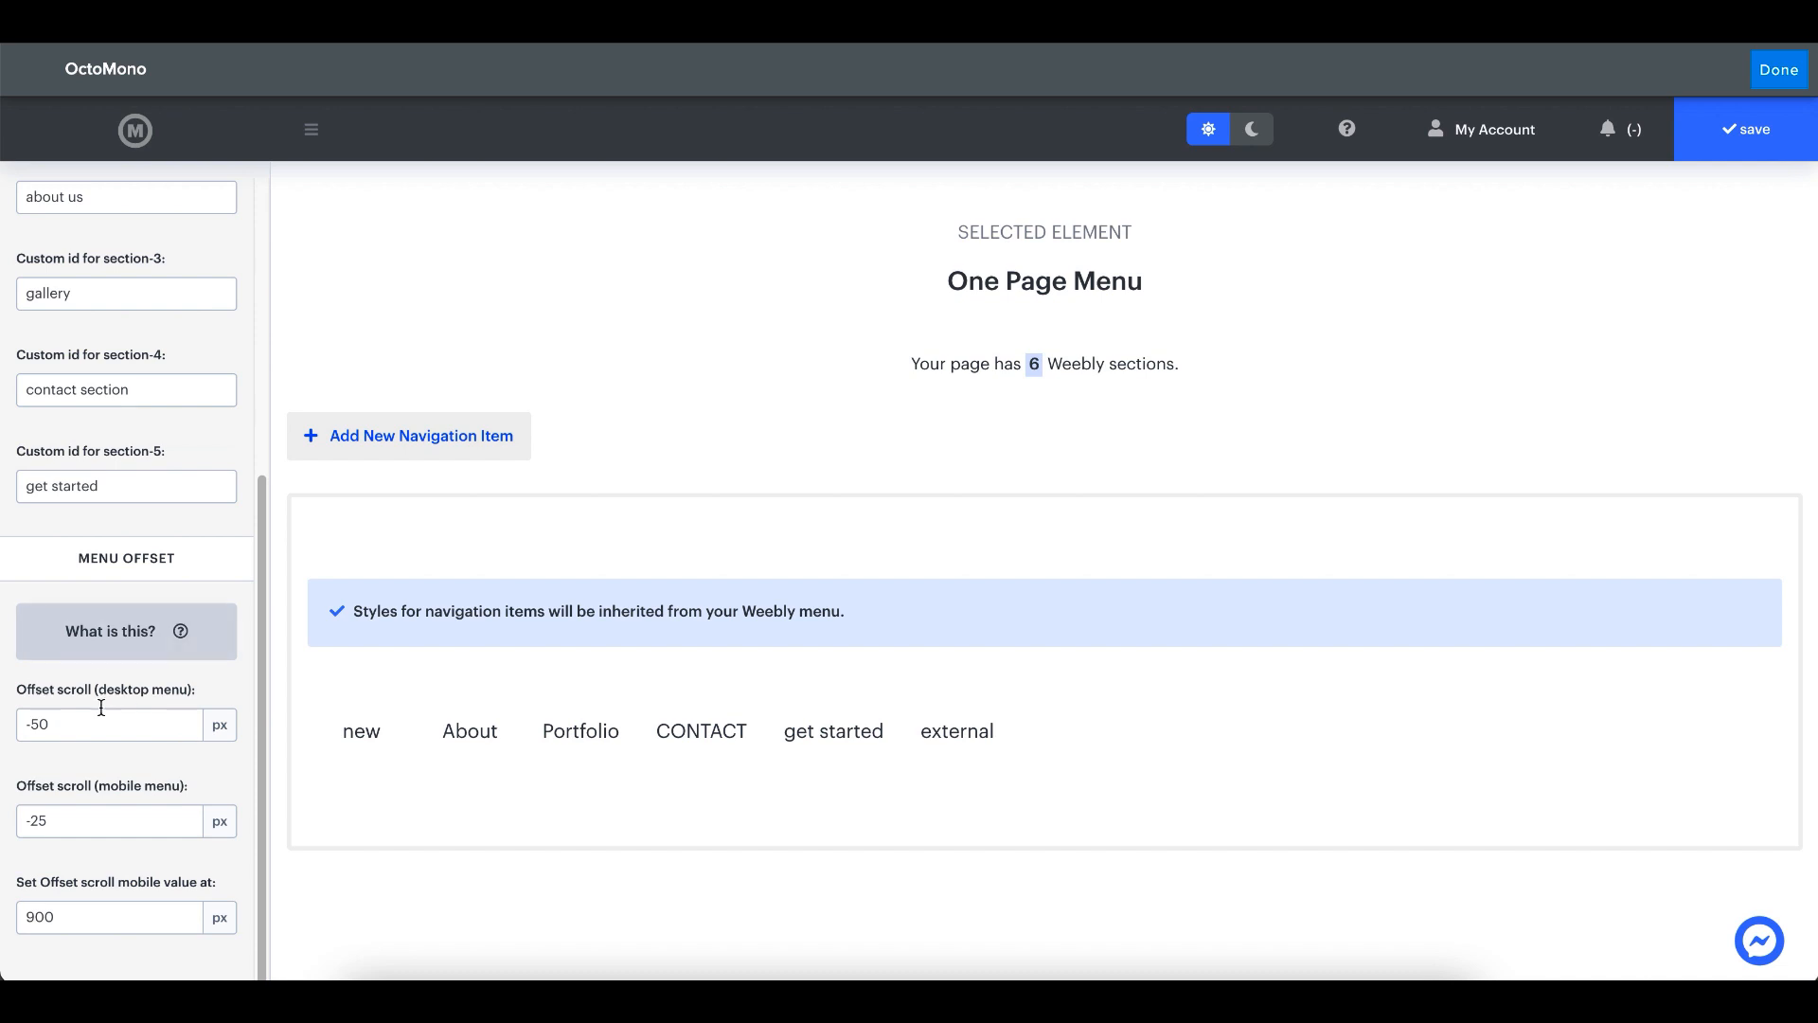
left_click(78, 727)
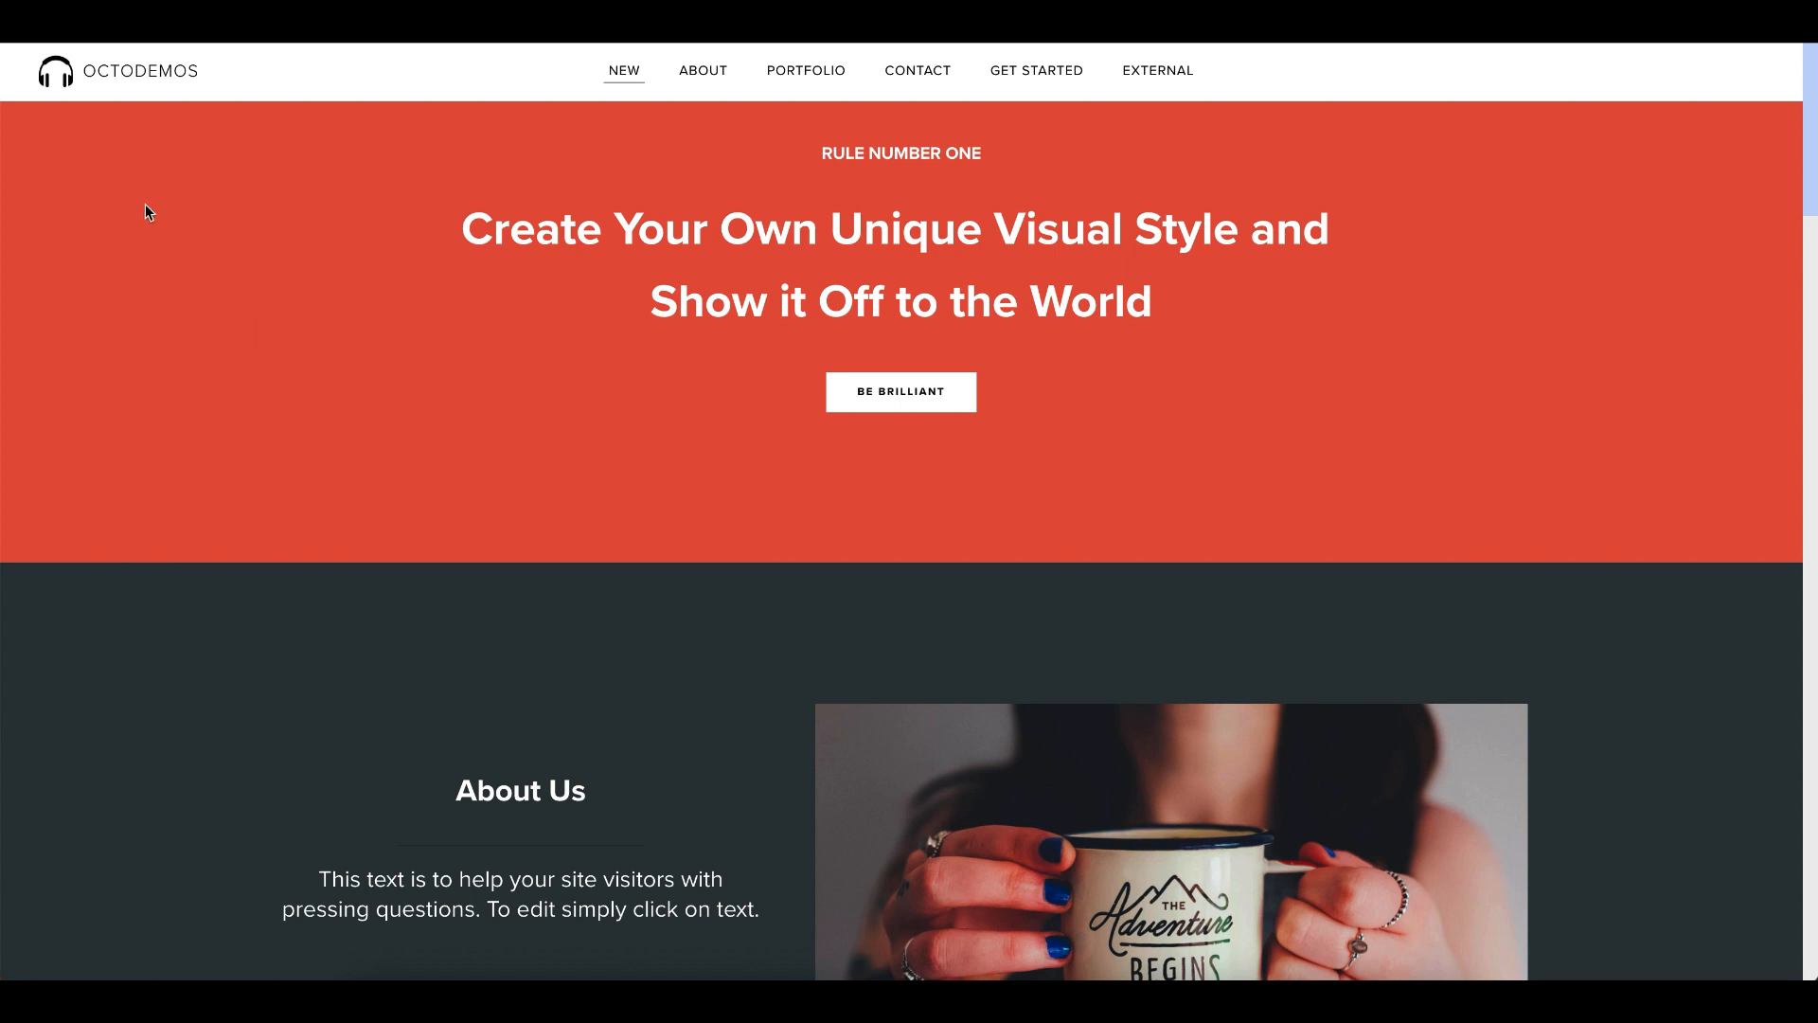
scroll(386, 298, "up", 2)
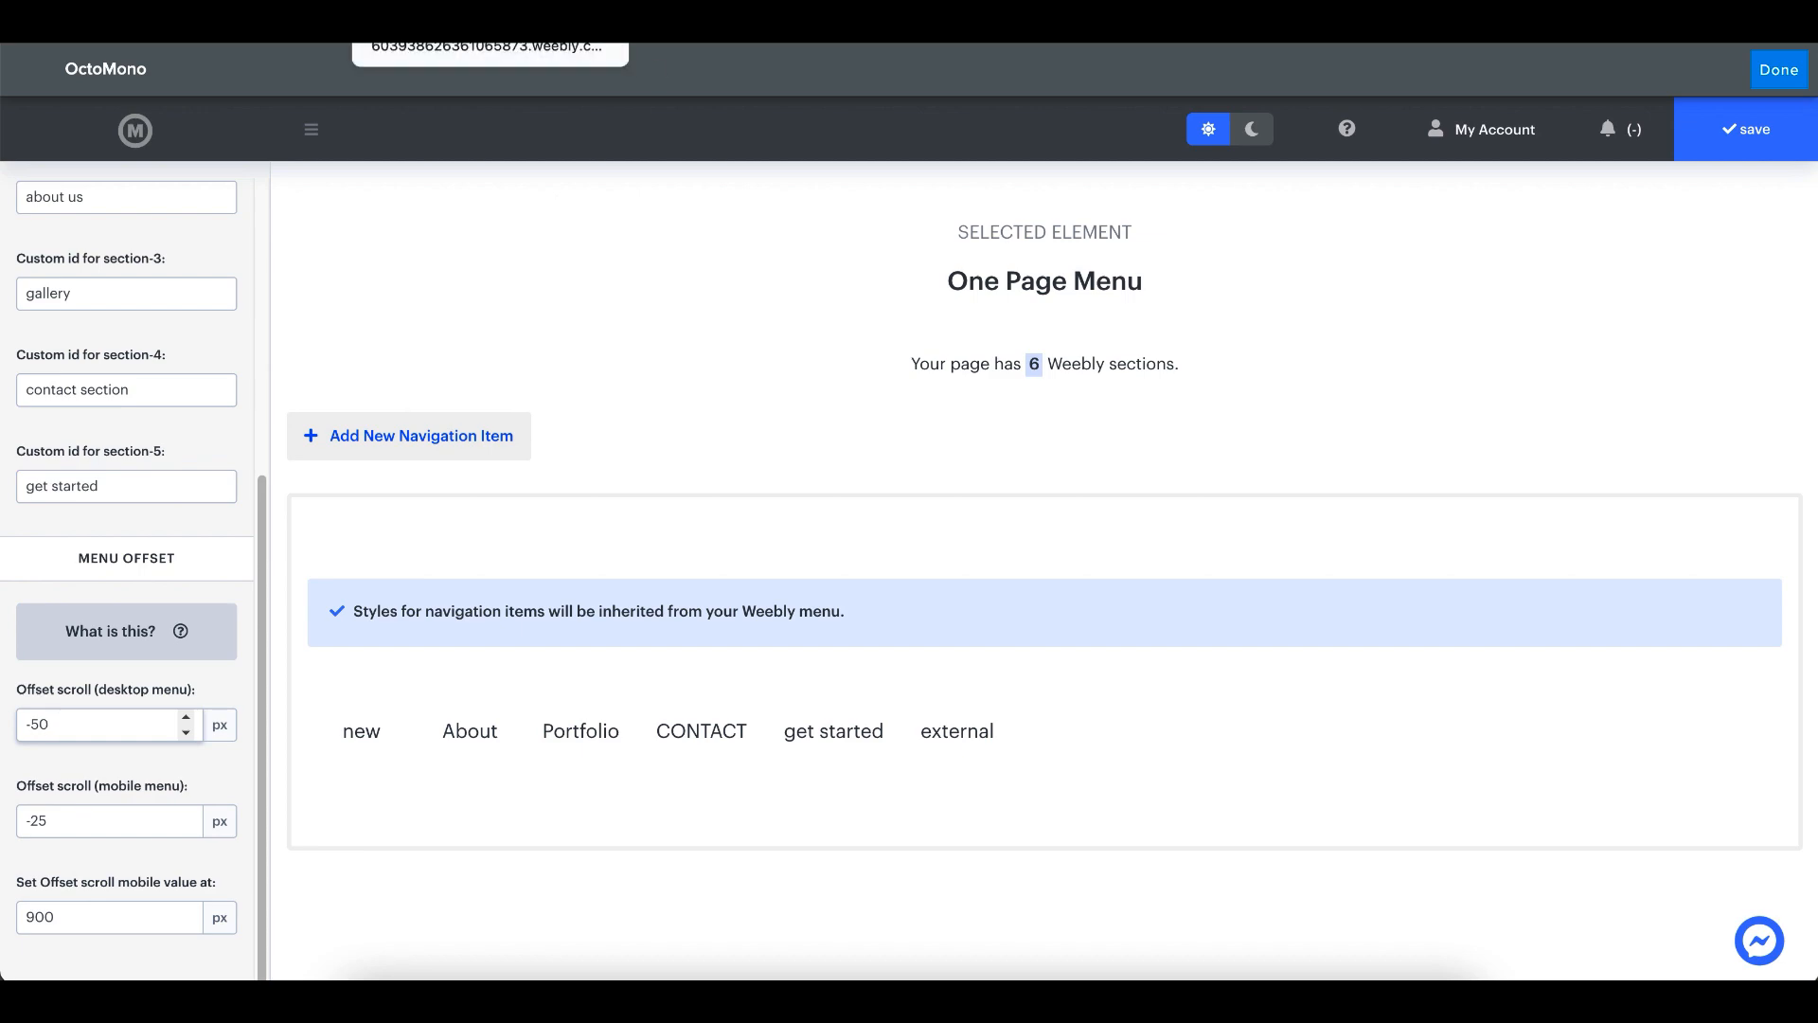
- Inspect the mobile header's height on the published page with the browser's developer tools
left_click(435, 19)
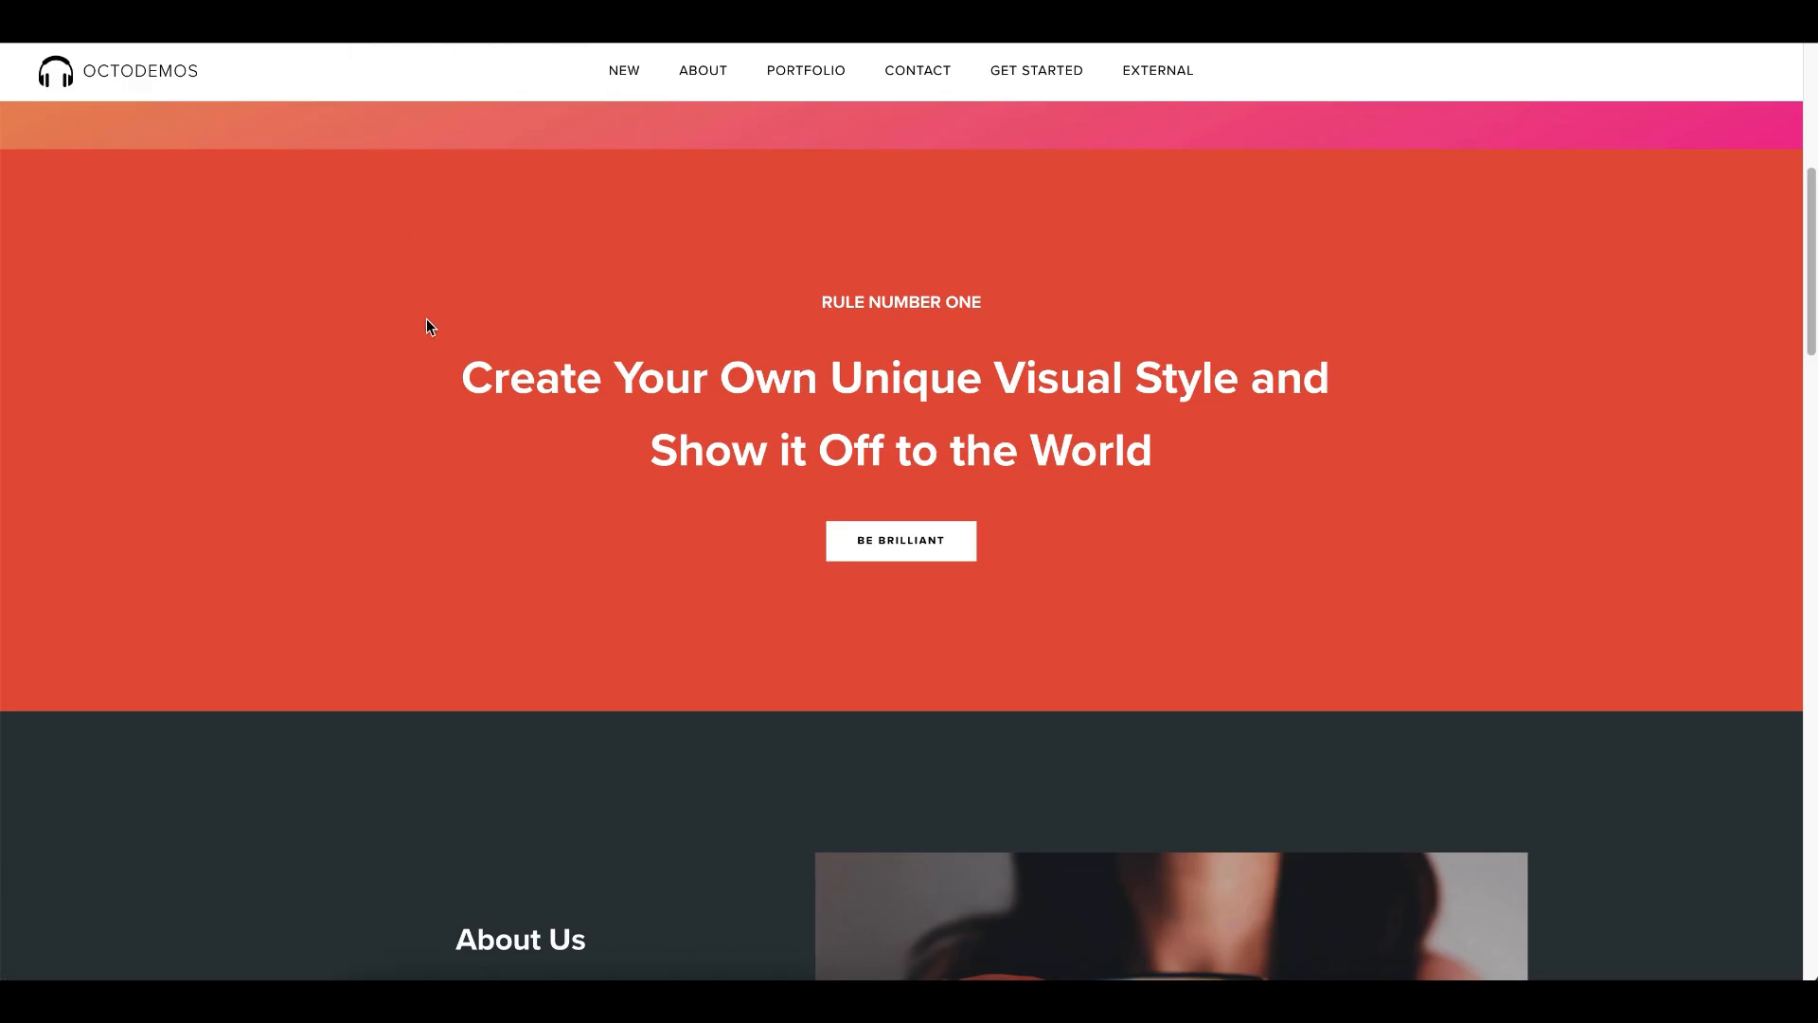
key("super+alt+j")
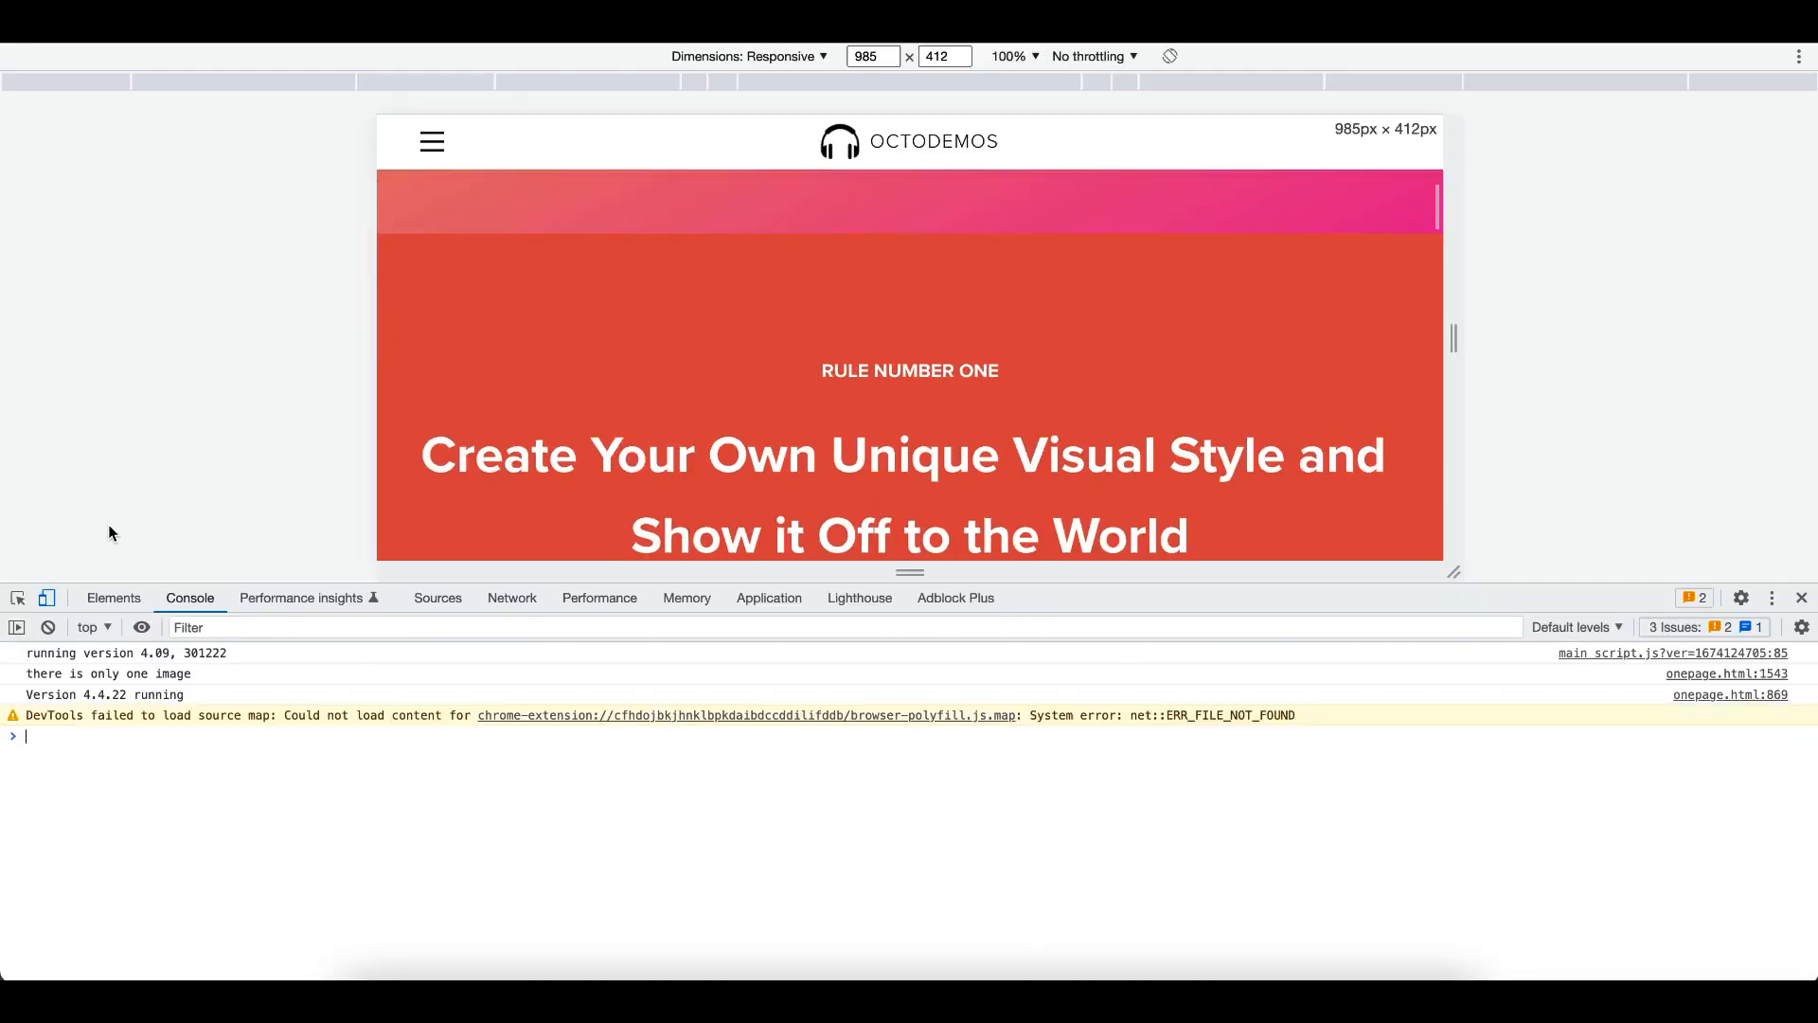
left_click(16, 598)
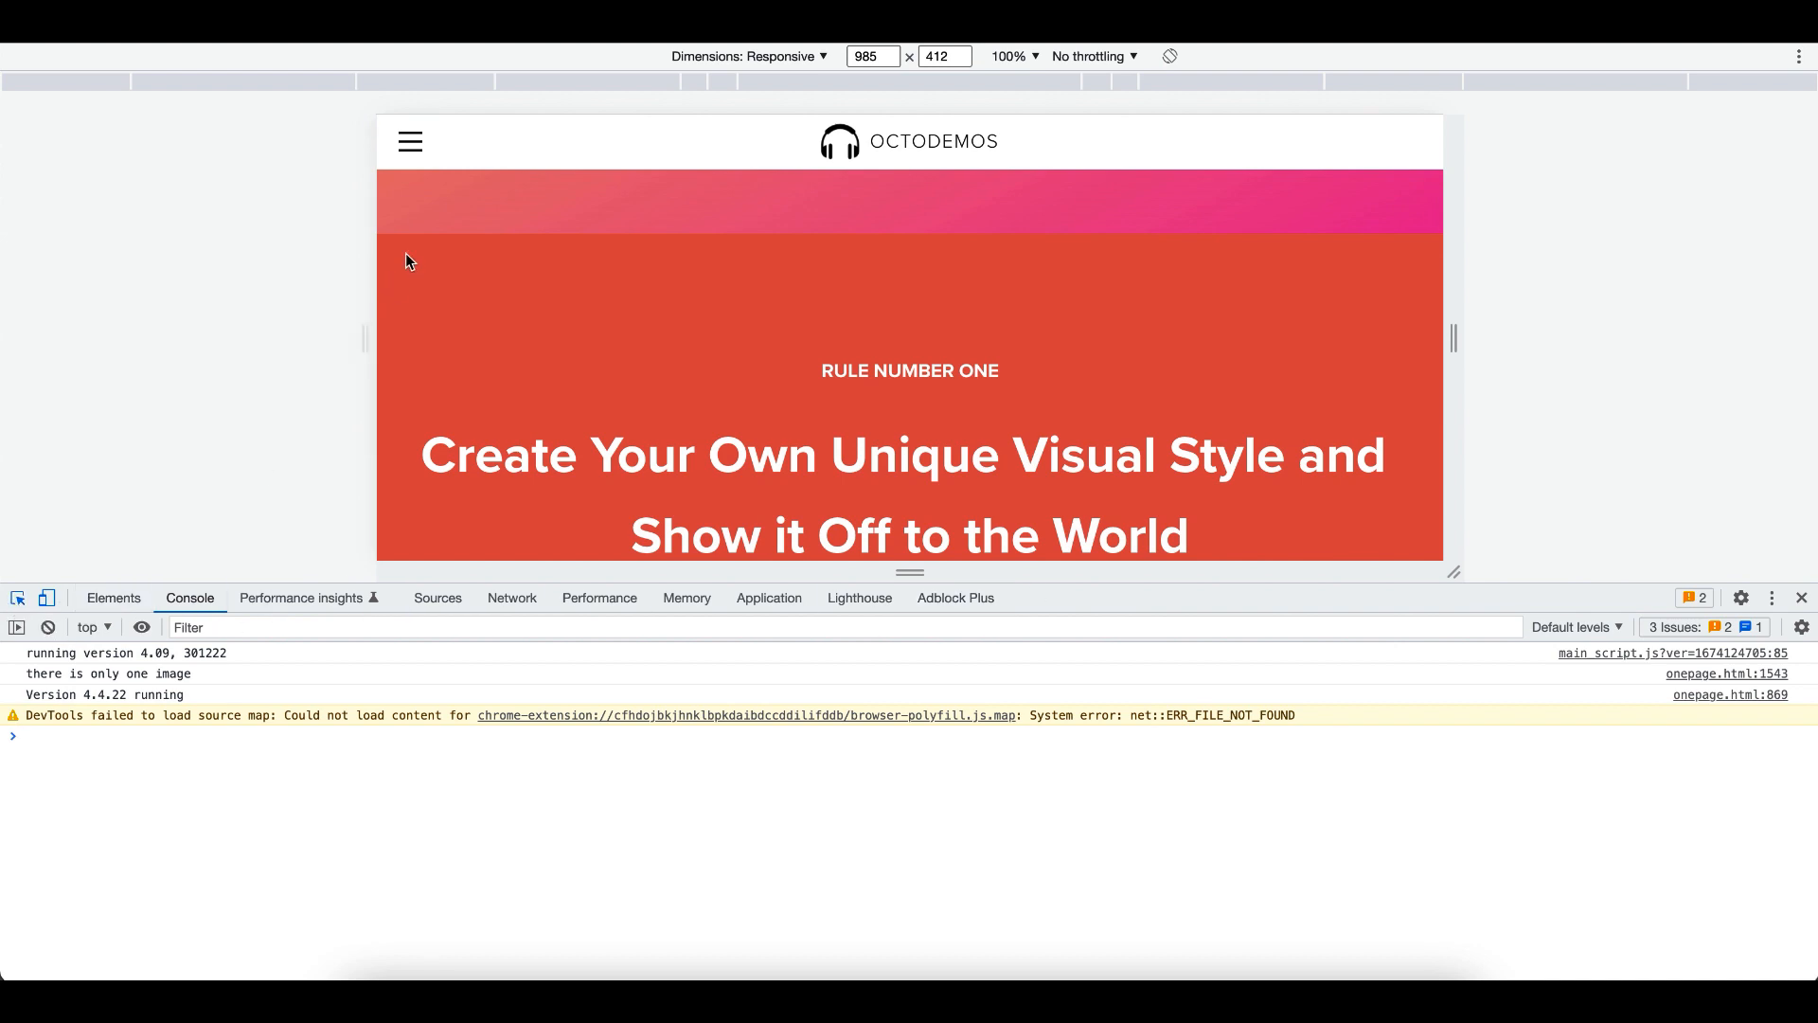
left_click(472, 117)
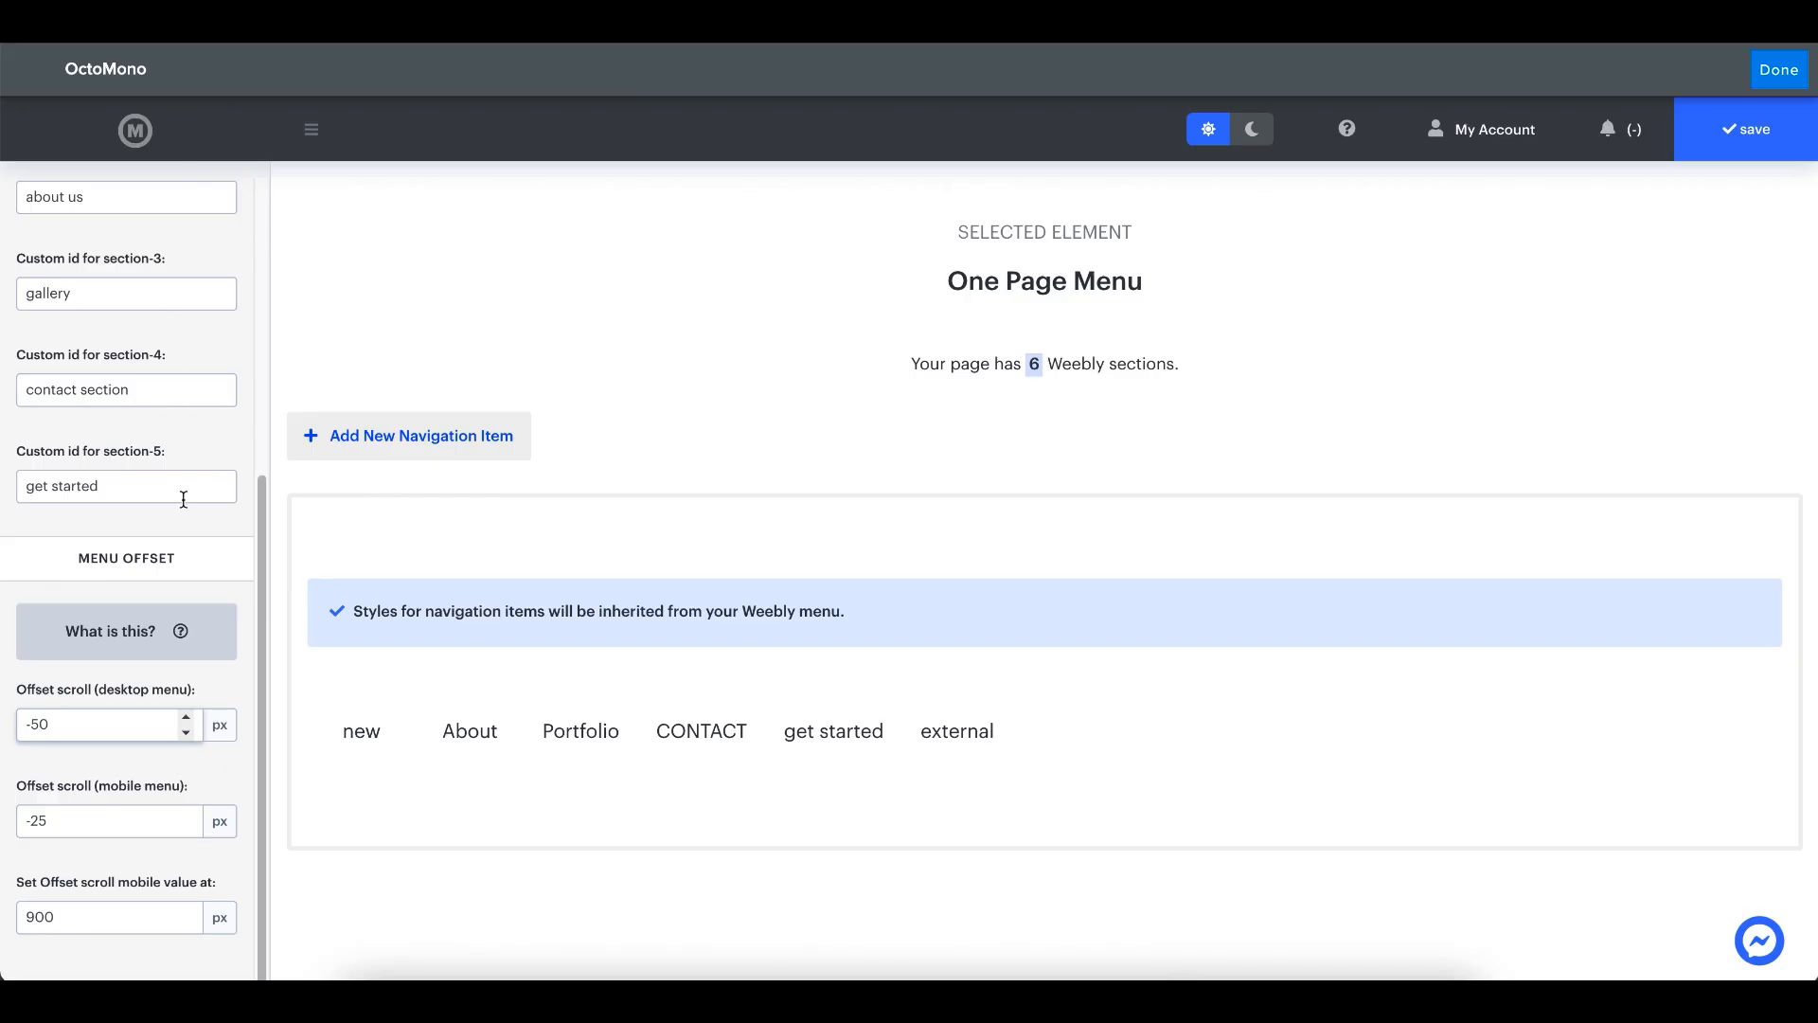
- Set the One Page Menu's mobile menu scroll offset to -51 px
left_click(63, 820)
key("BackSpace")
key("BackSpace")
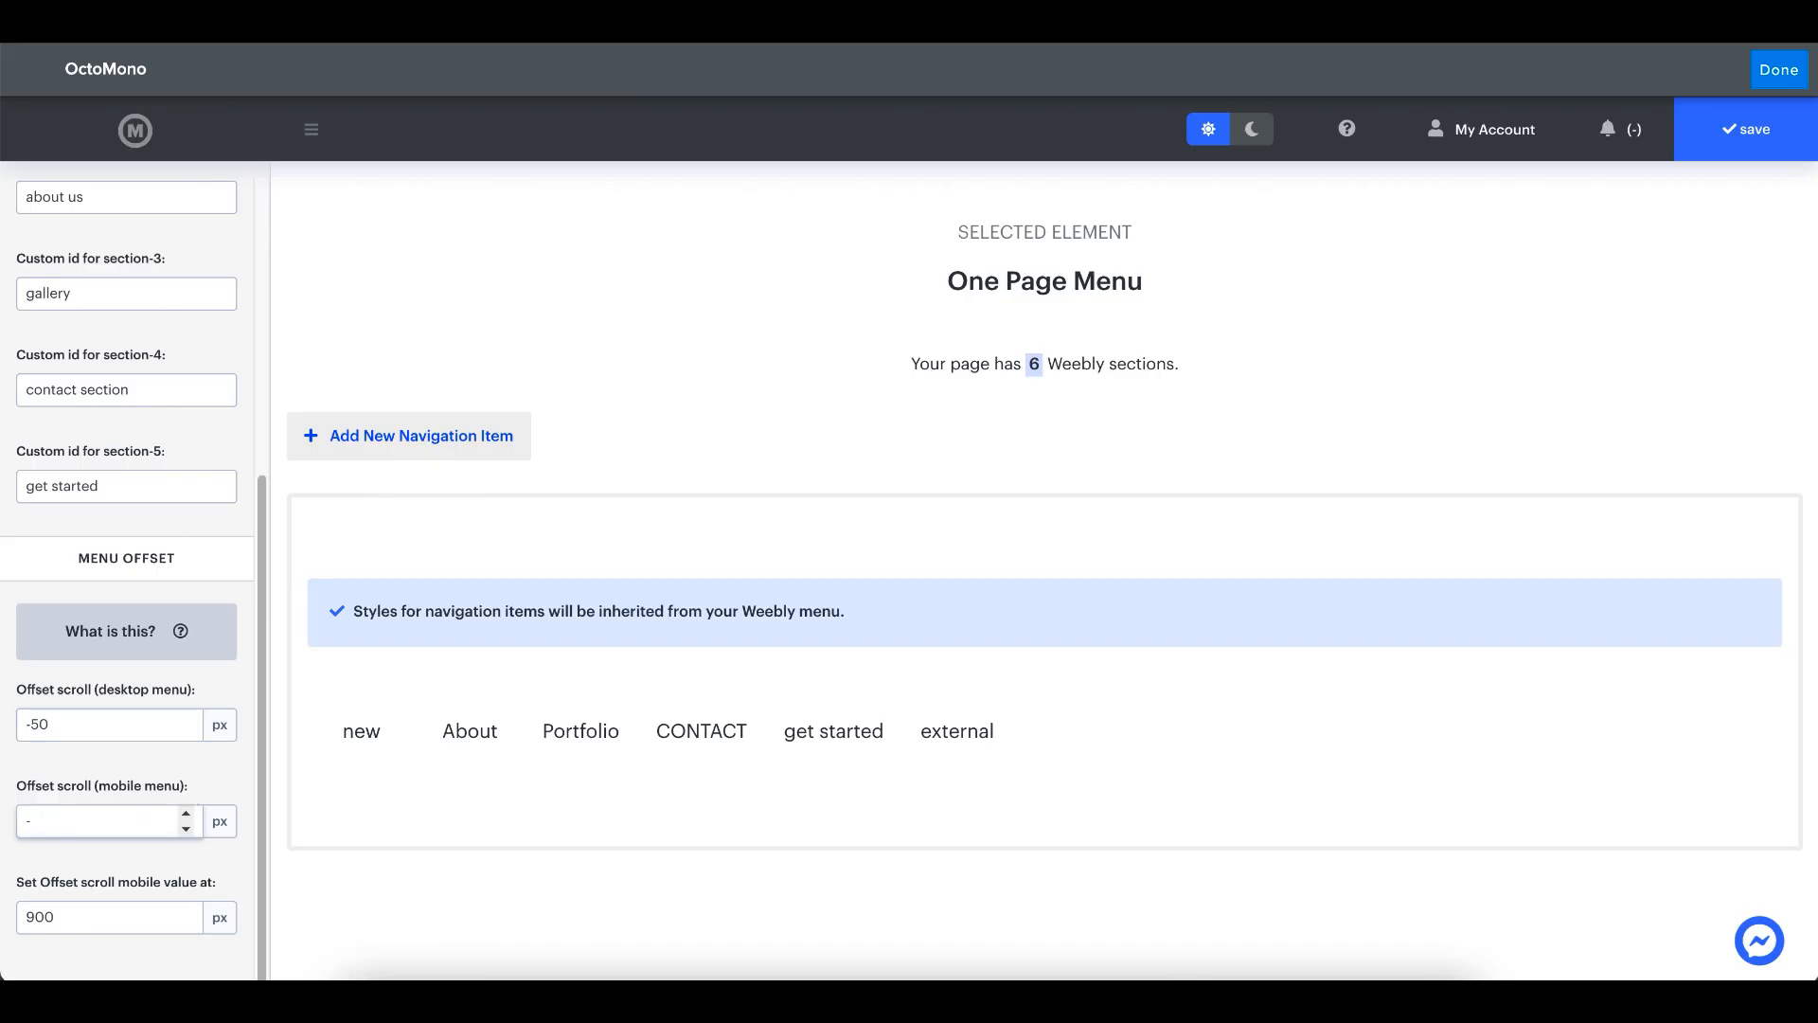
type("51")
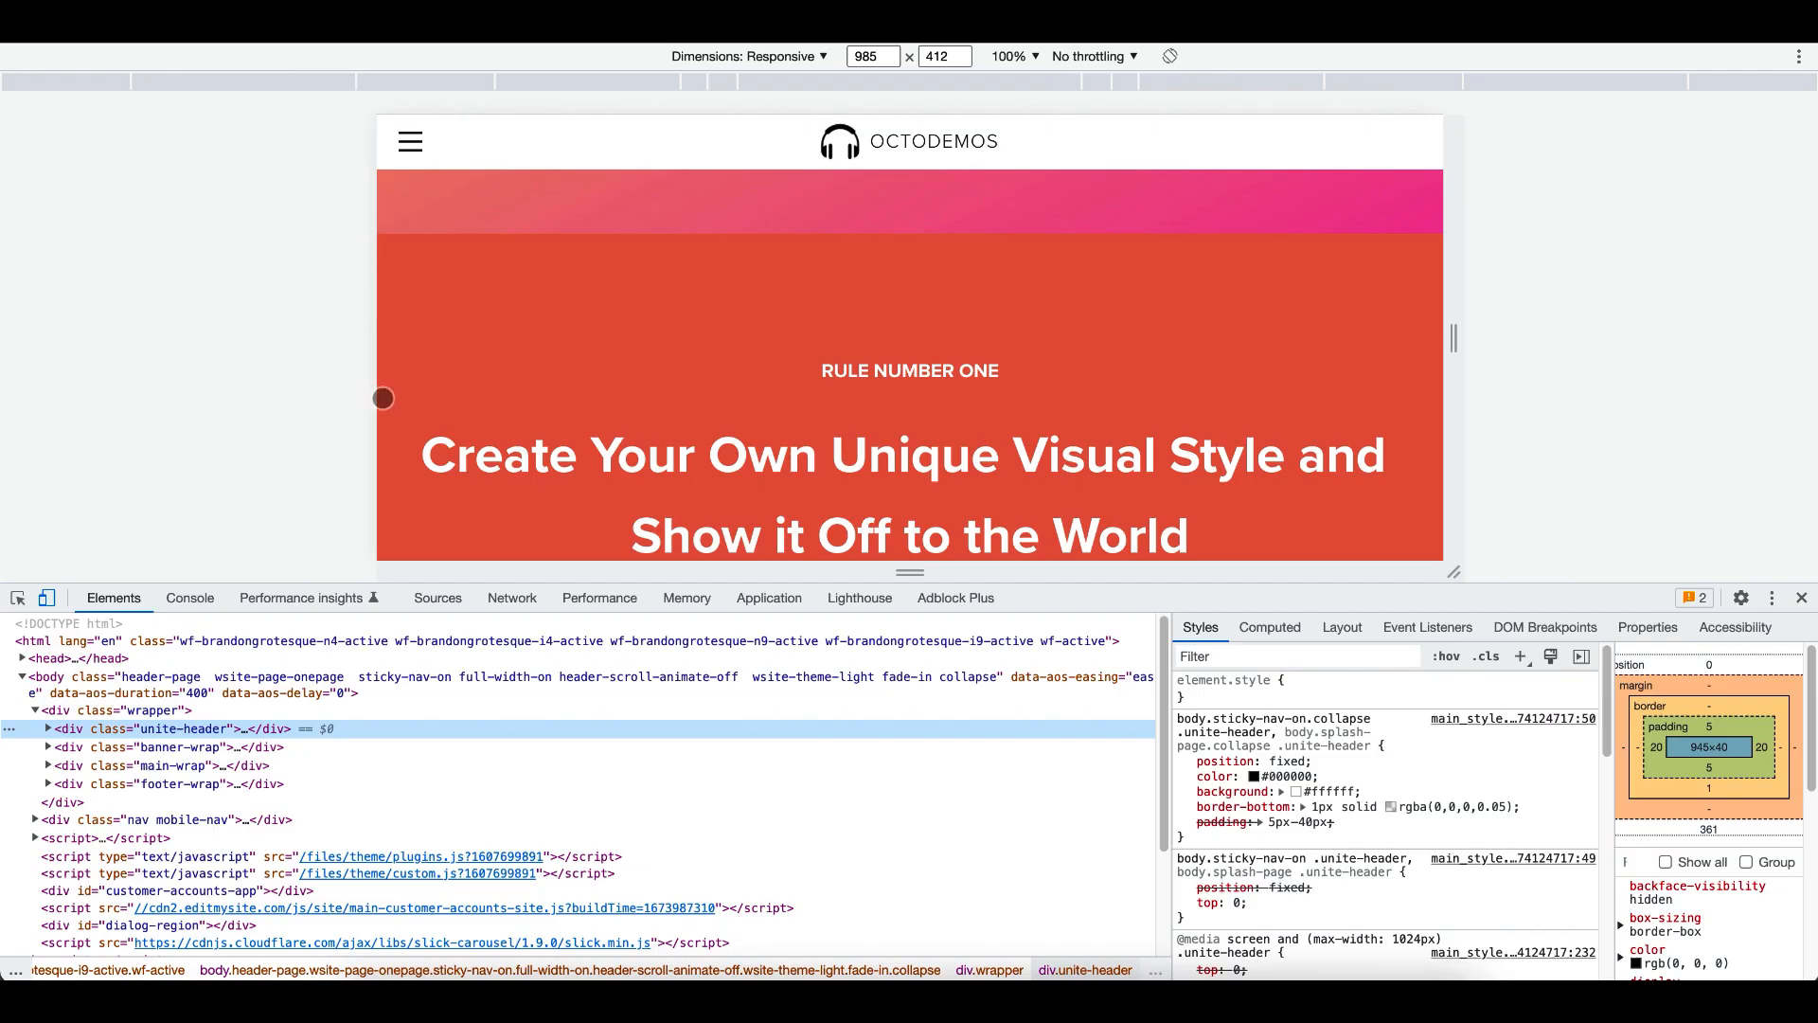
- Widen the responsive preview to about 1487 px and inspect the desktop unite-header element's height
left_click_drag(1463, 329, 1733, 311)
scroll(1215, 325, "up", 5)
scroll(1216, 325, "down", 3)
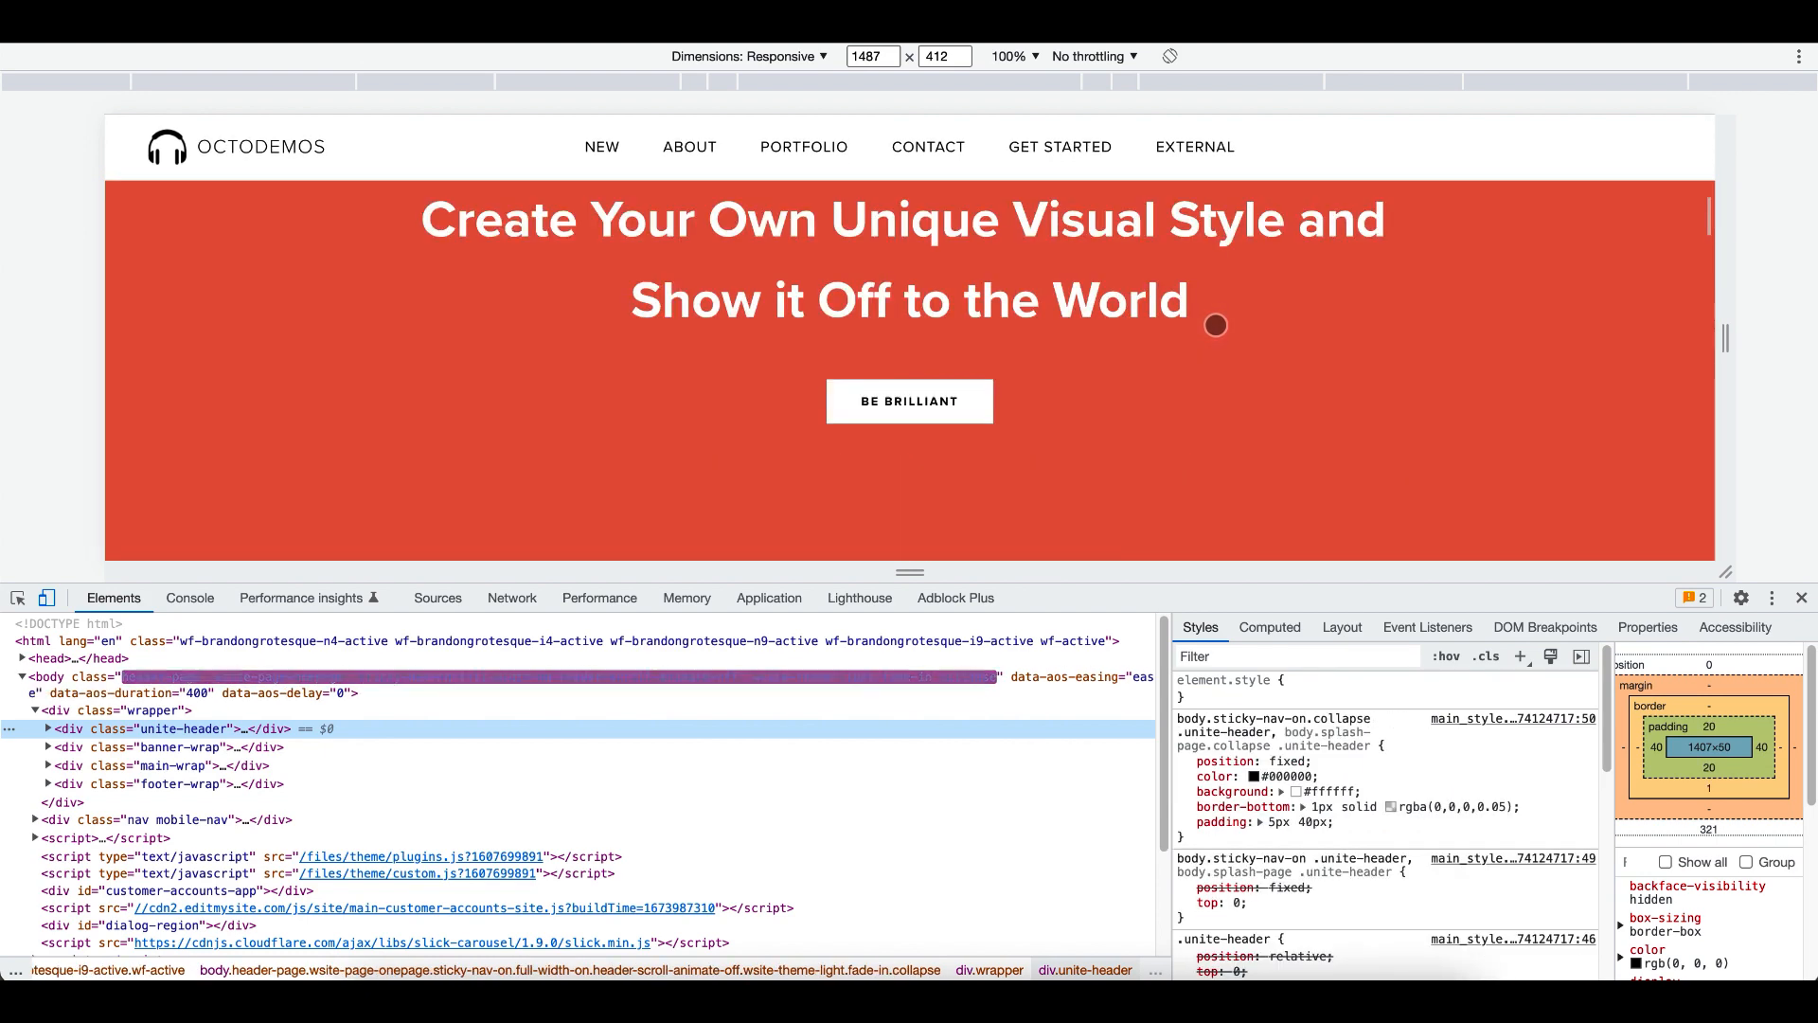
left_click(369, 125)
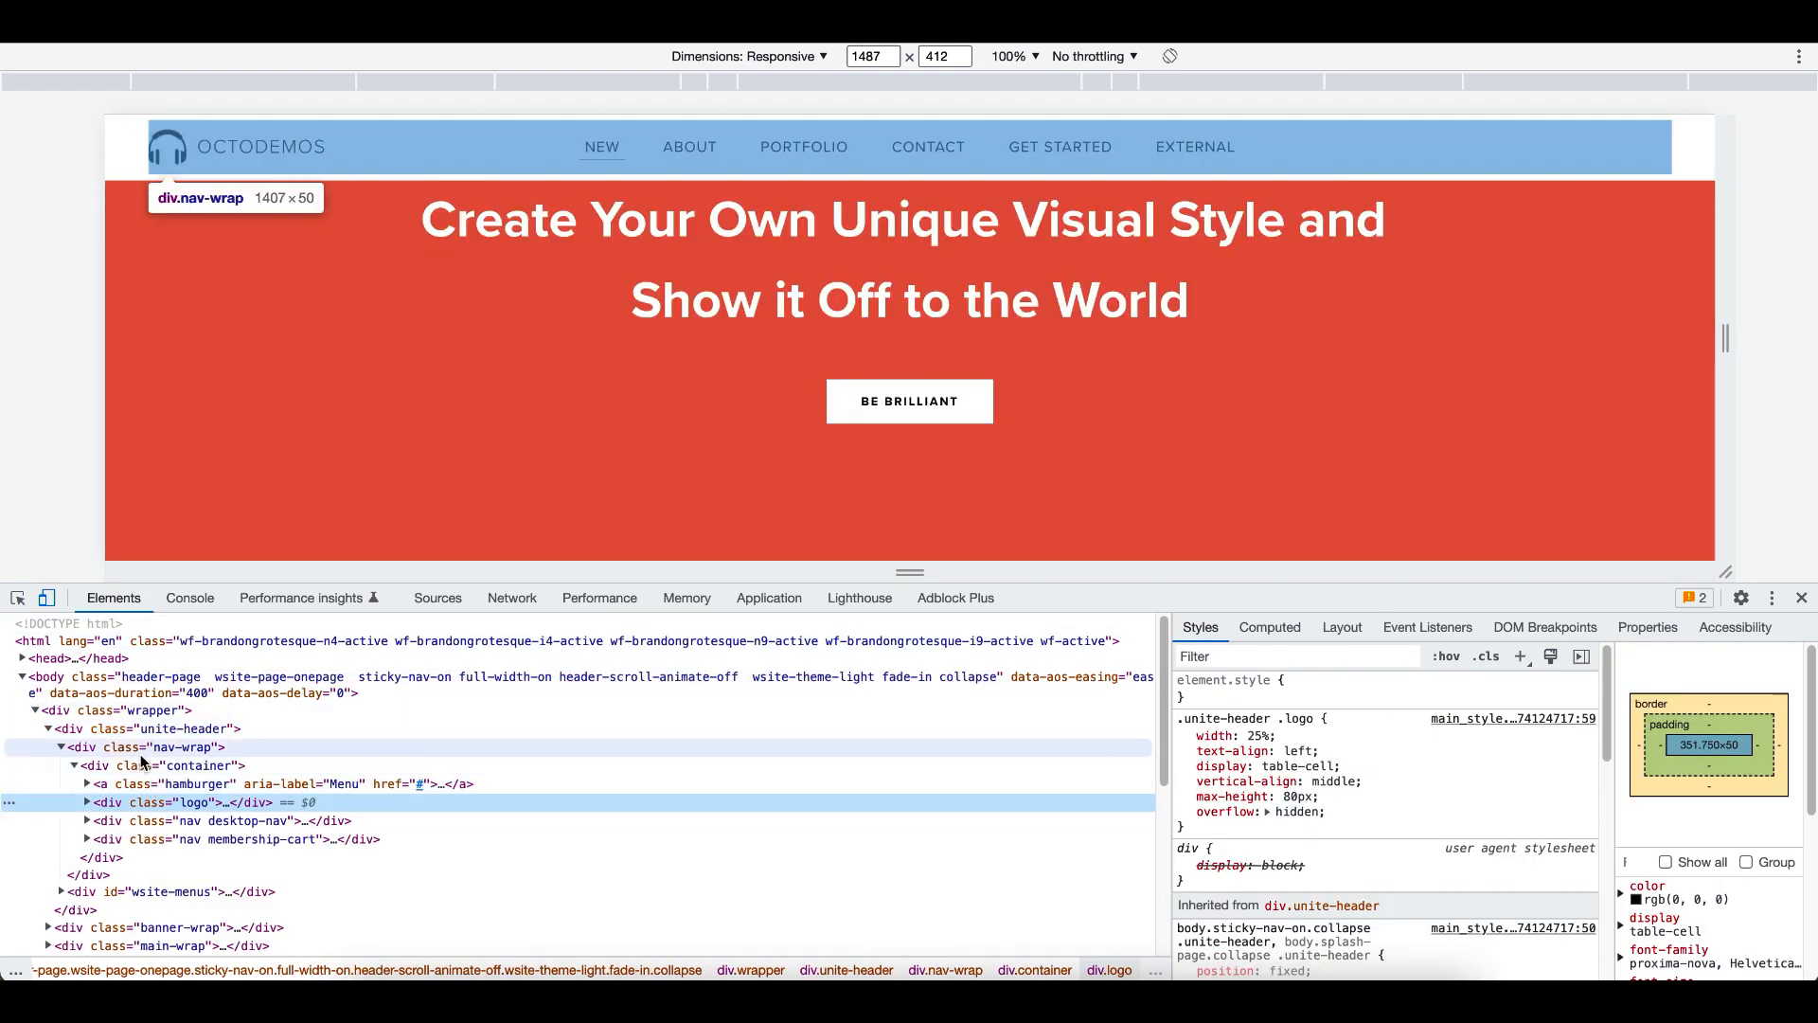
left_click(142, 731)
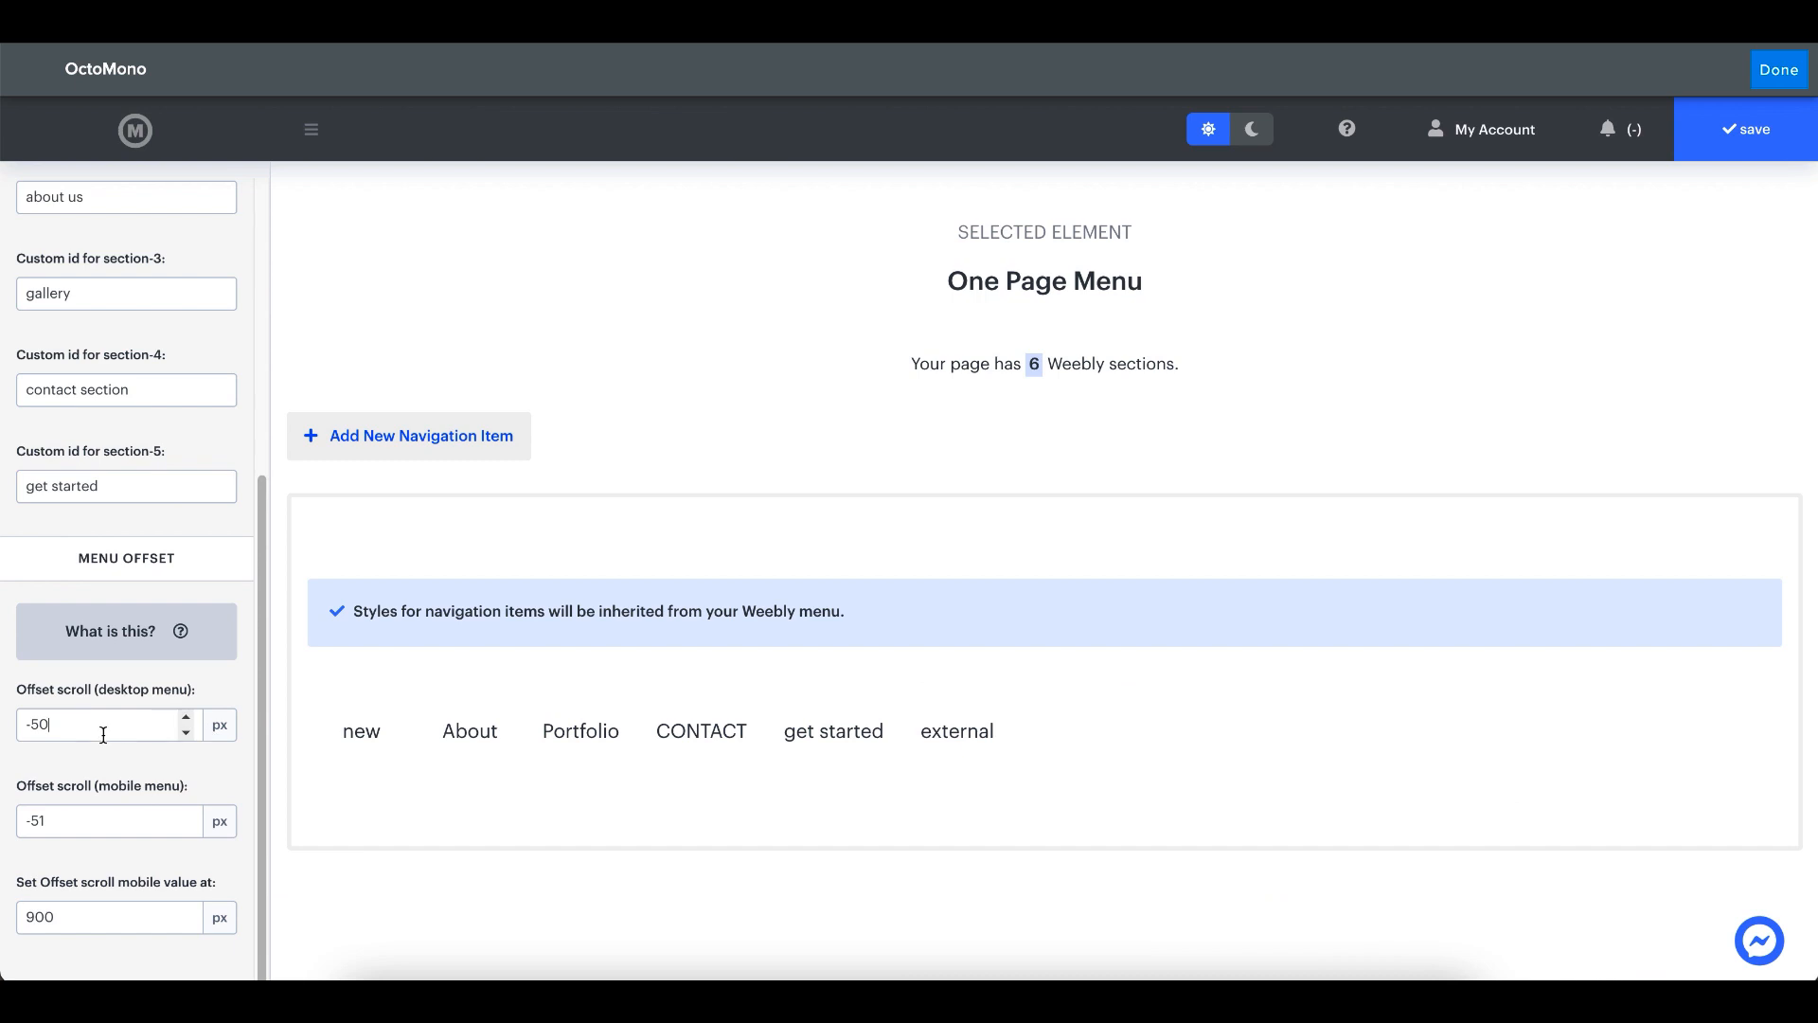
left_click(103, 730)
key("BackSpace")
key("BackSpace")
type("61")
left_click(109, 782)
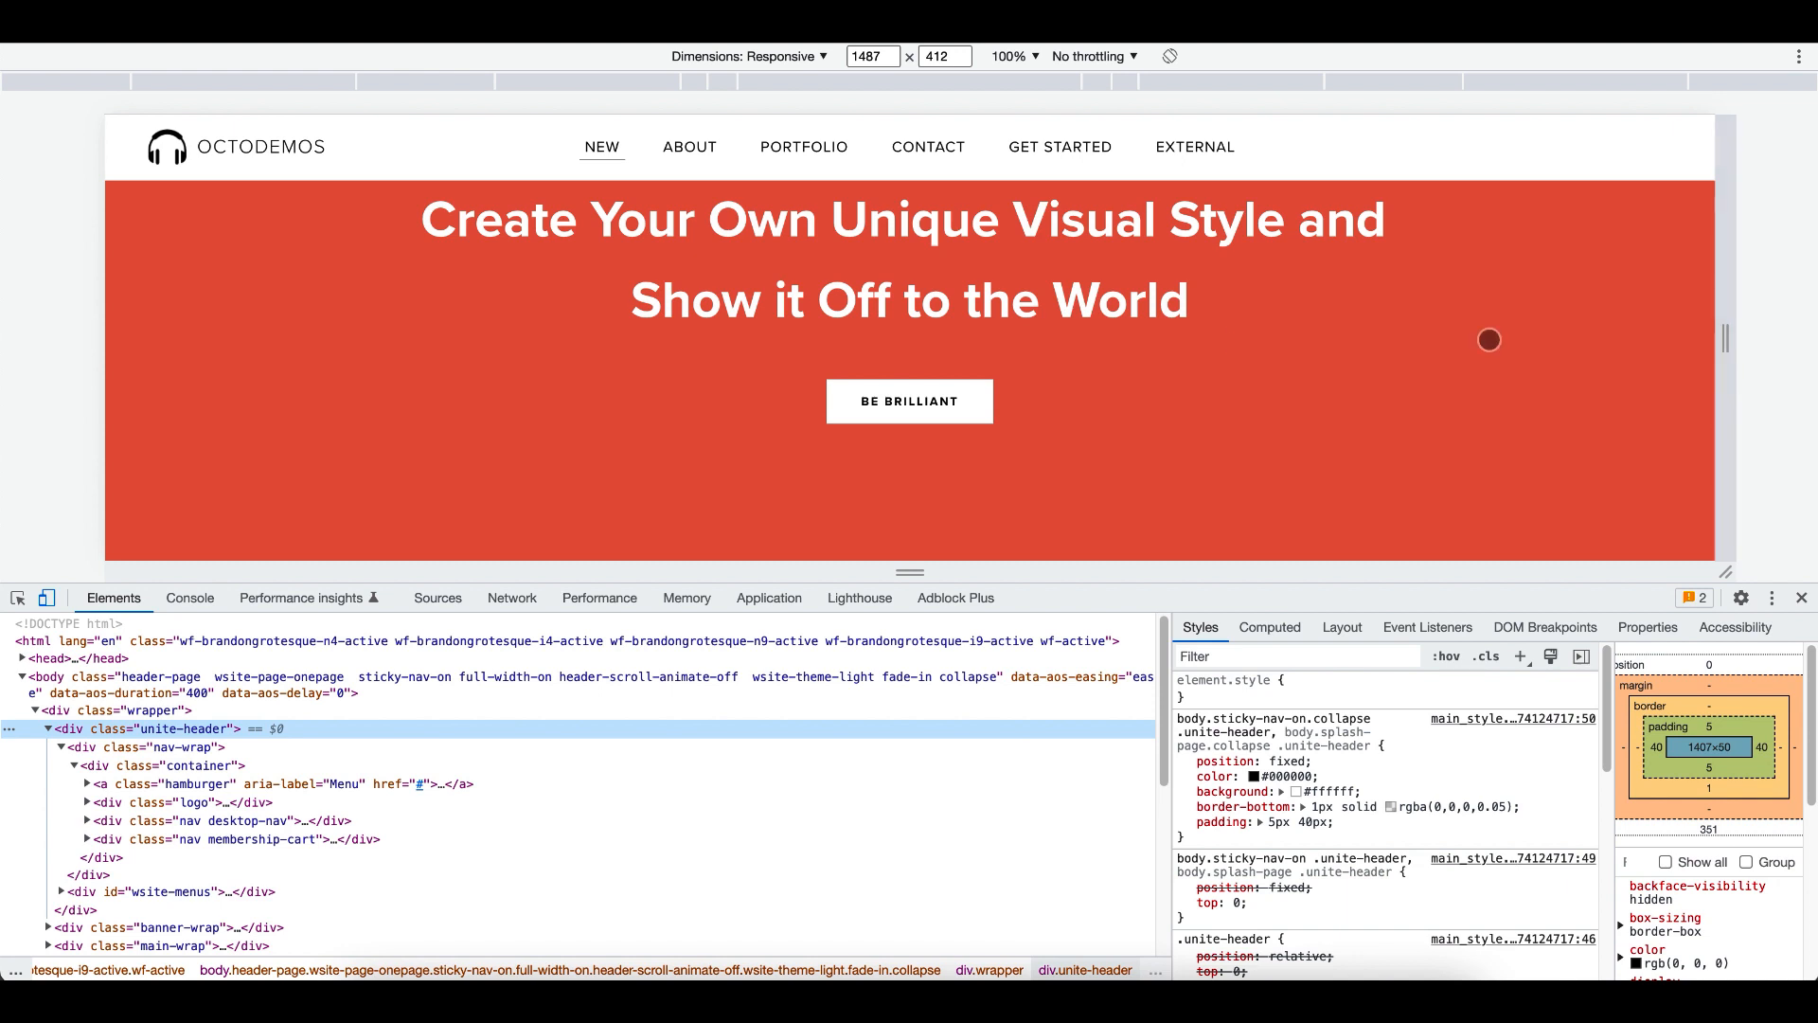
- Enlarge the responsive preview area and view the published page at 900 px width and 100% zoom
left_click_drag(1087, 597, 1086, 791)
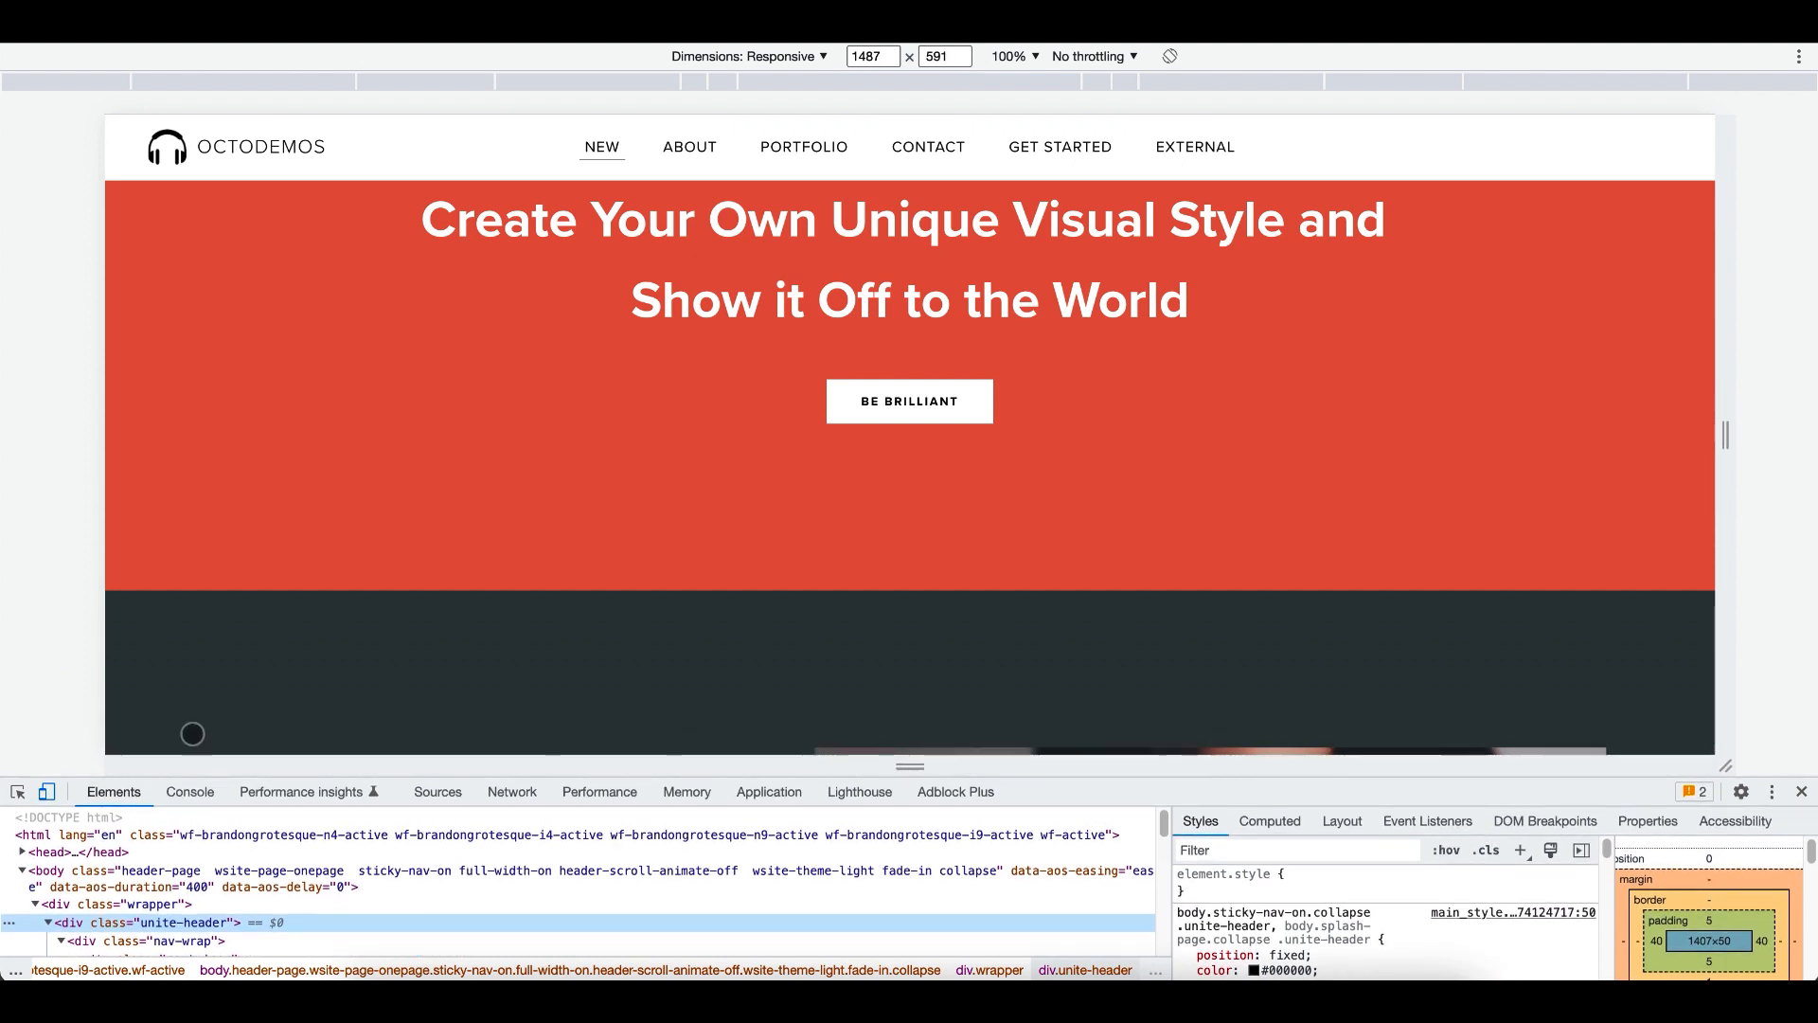
left_click_drag(1731, 429, 1680, 431)
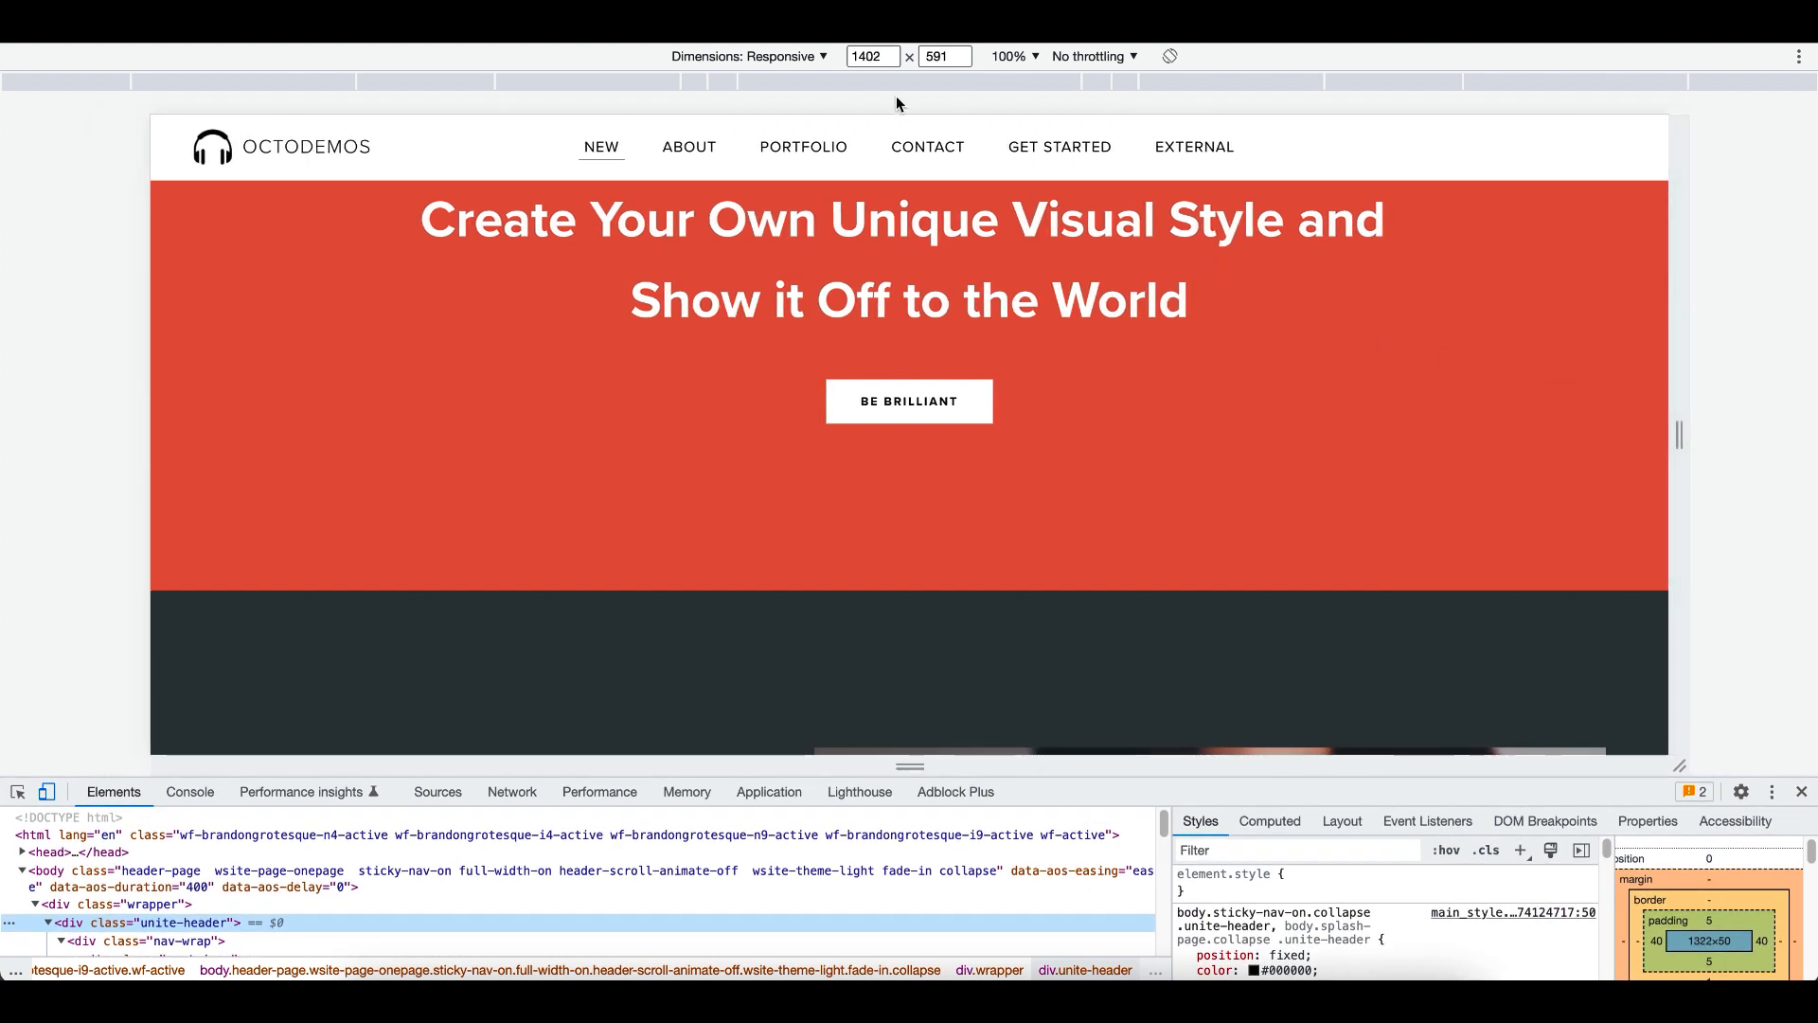
double_click(862, 55)
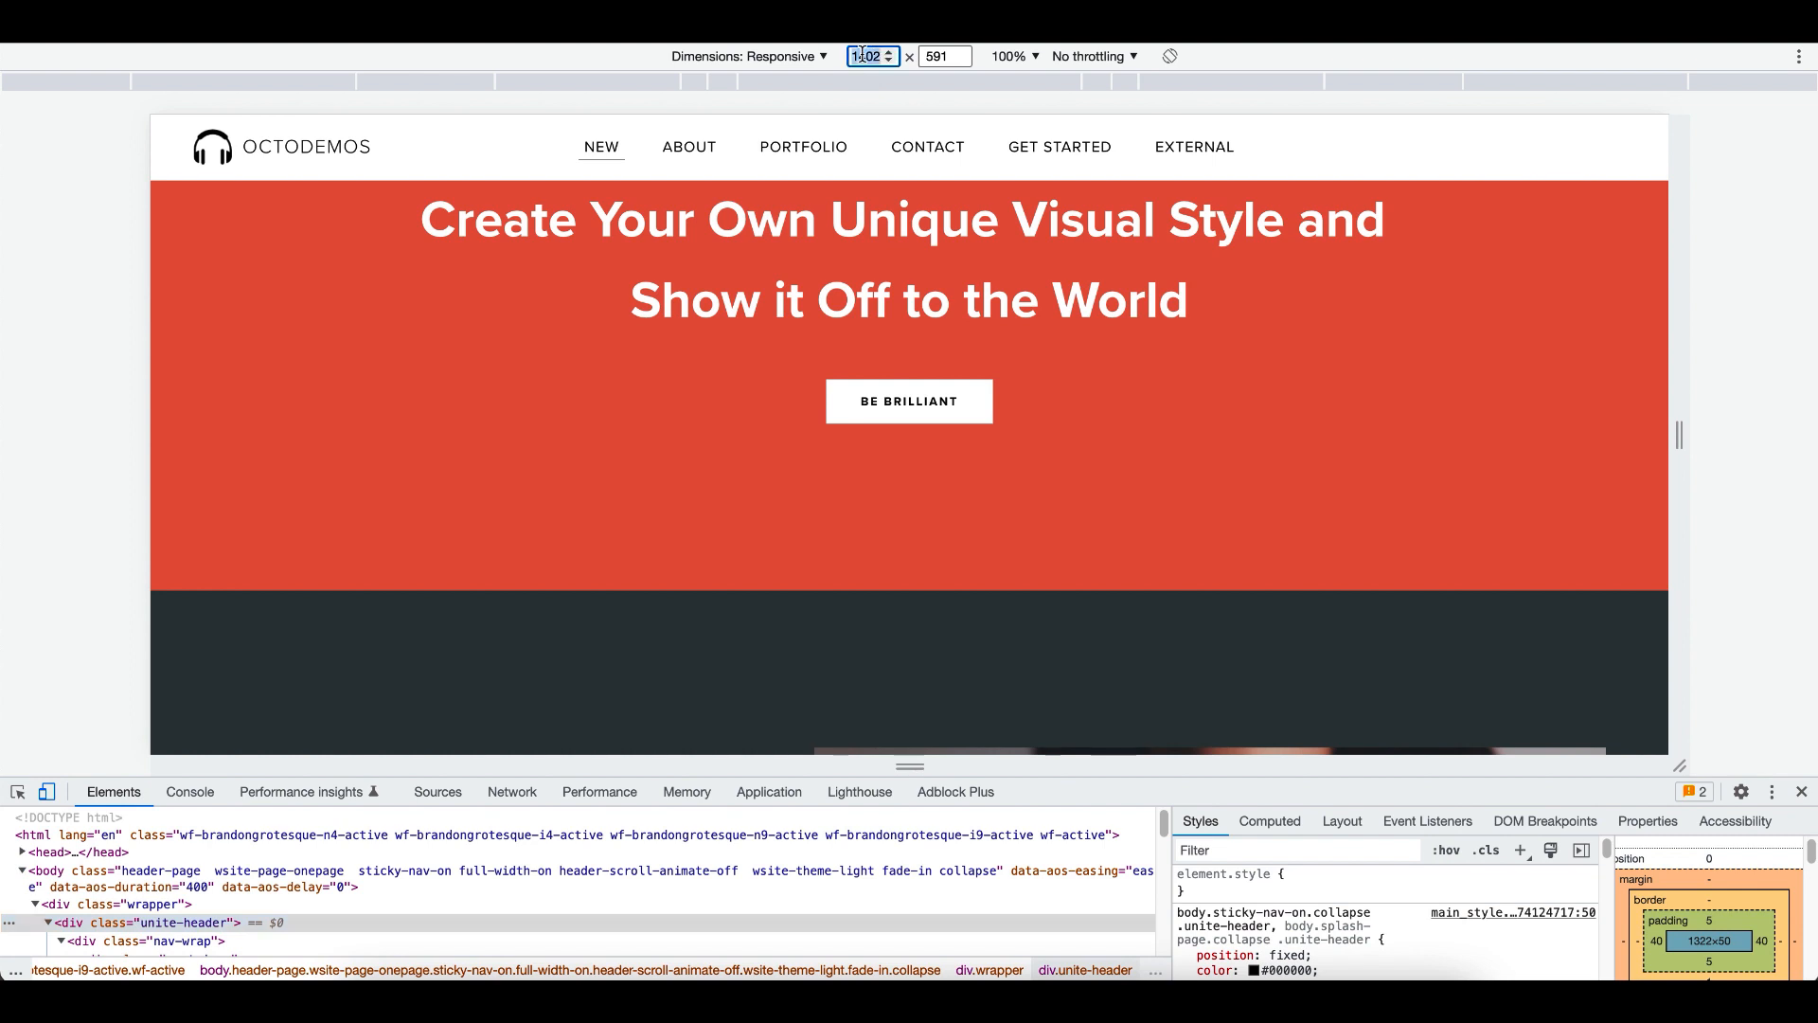
type("900")
key("Return")
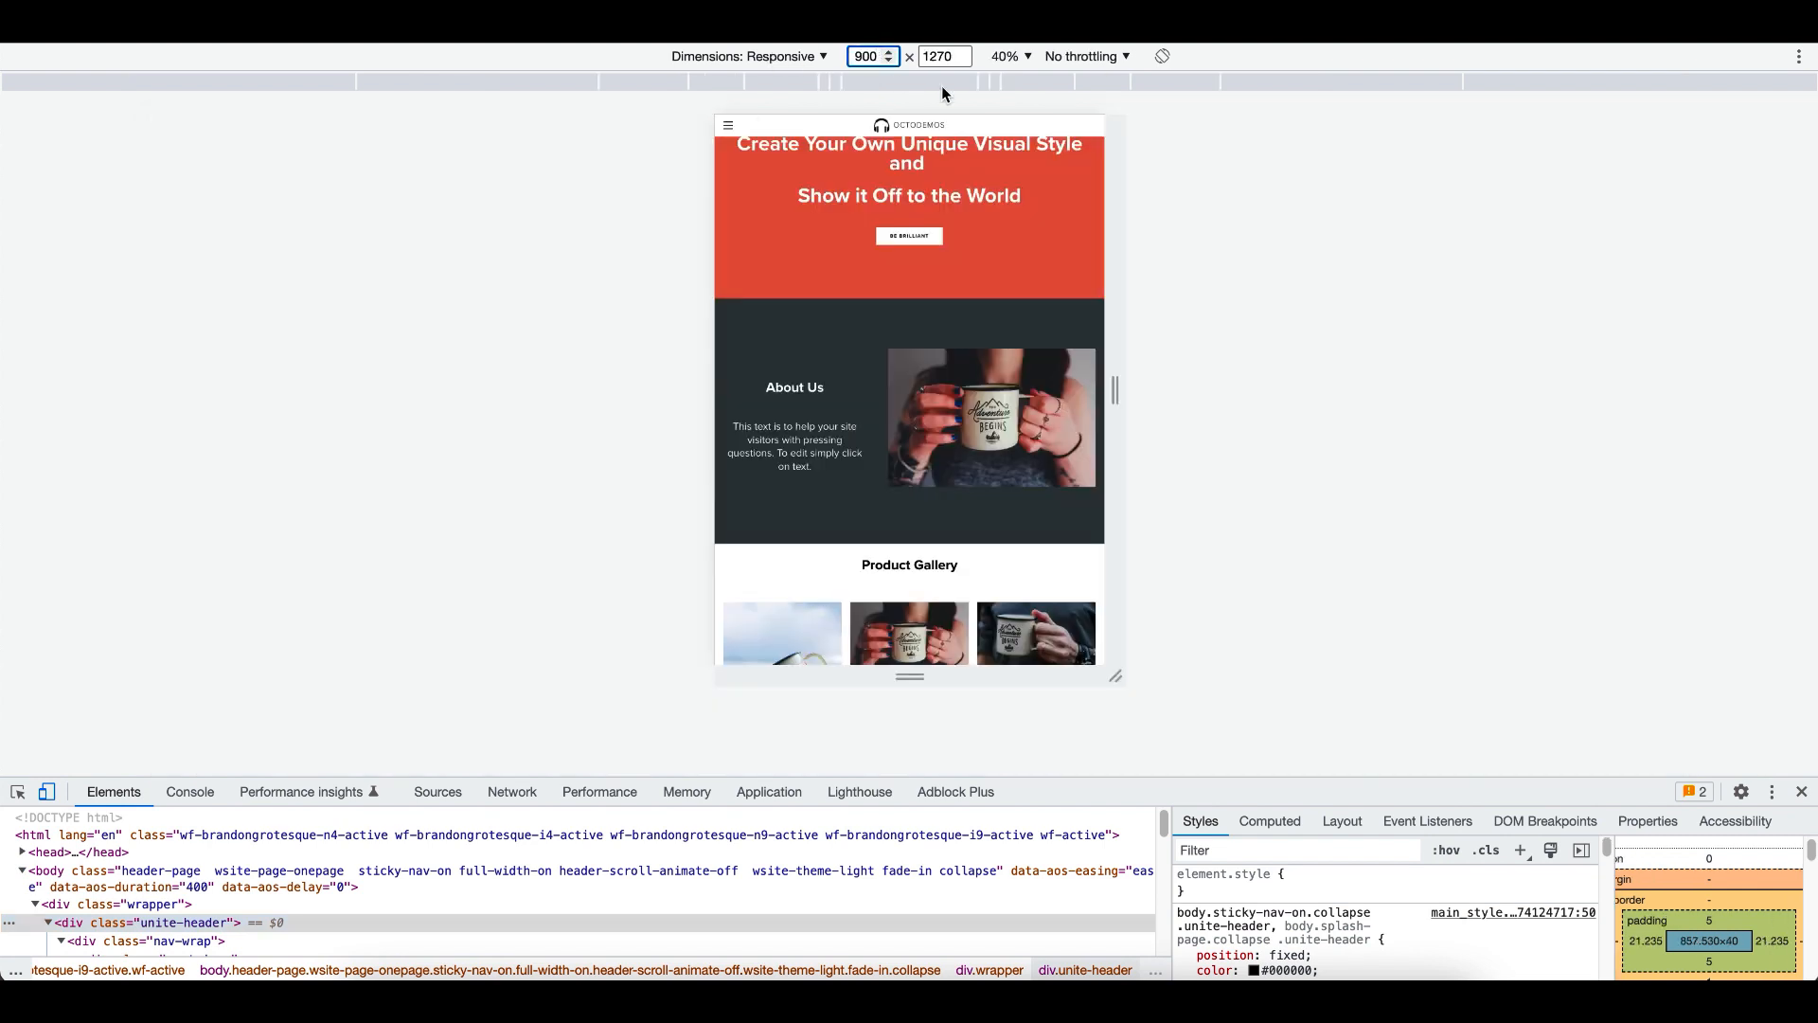
left_click(1024, 58)
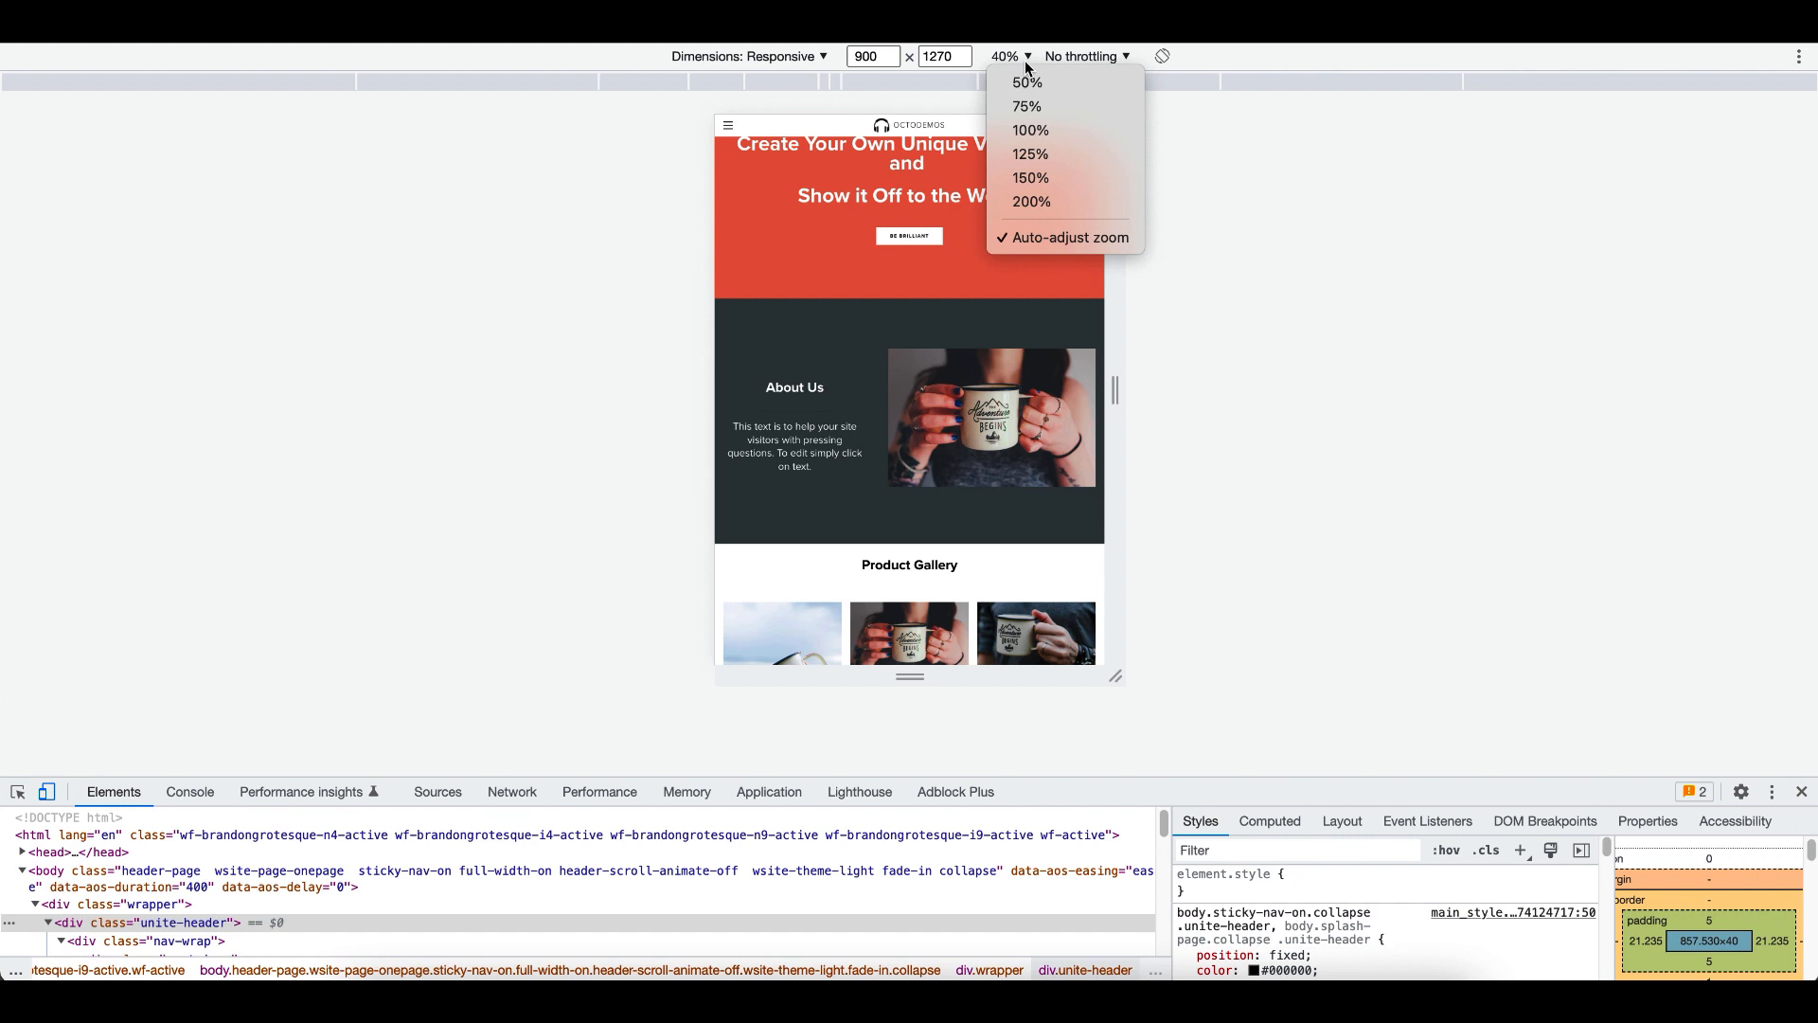
left_click(1037, 132)
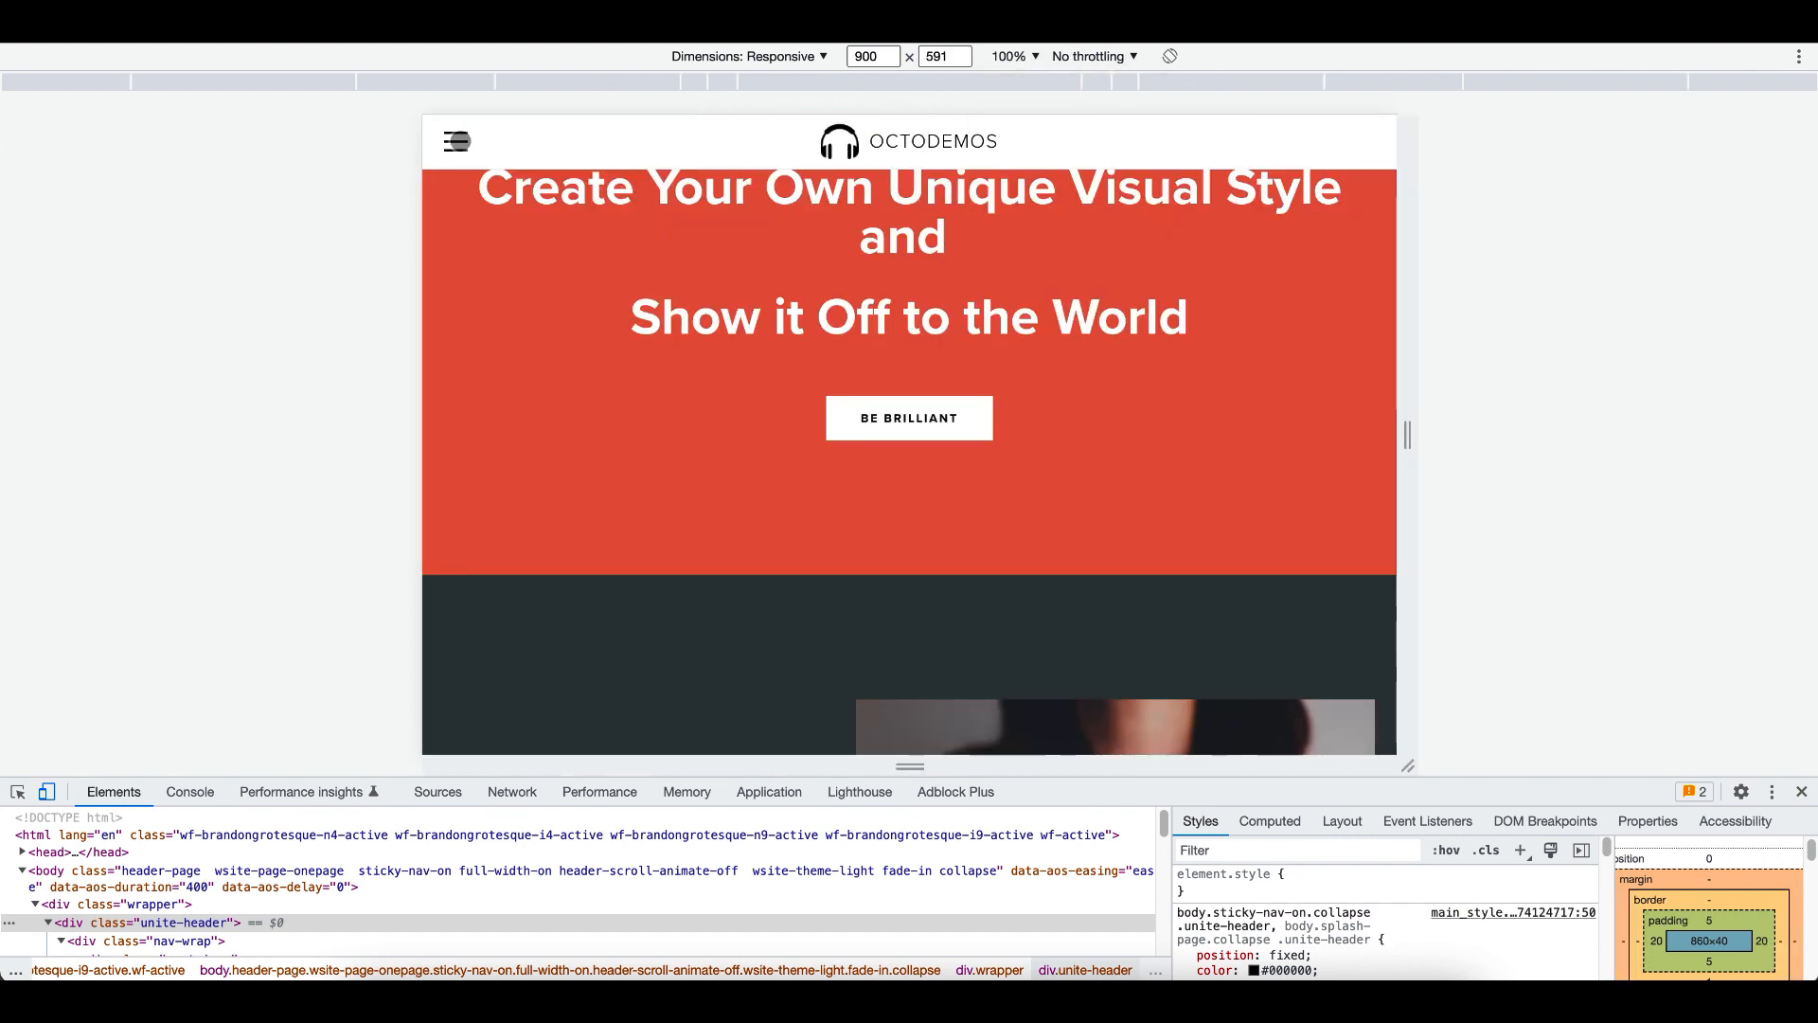
- Vary the preview width around 1024 px to find where the desktop navigation switches to the mobile menu
left_click_drag(1401, 437, 1469, 414)
left_click(888, 60)
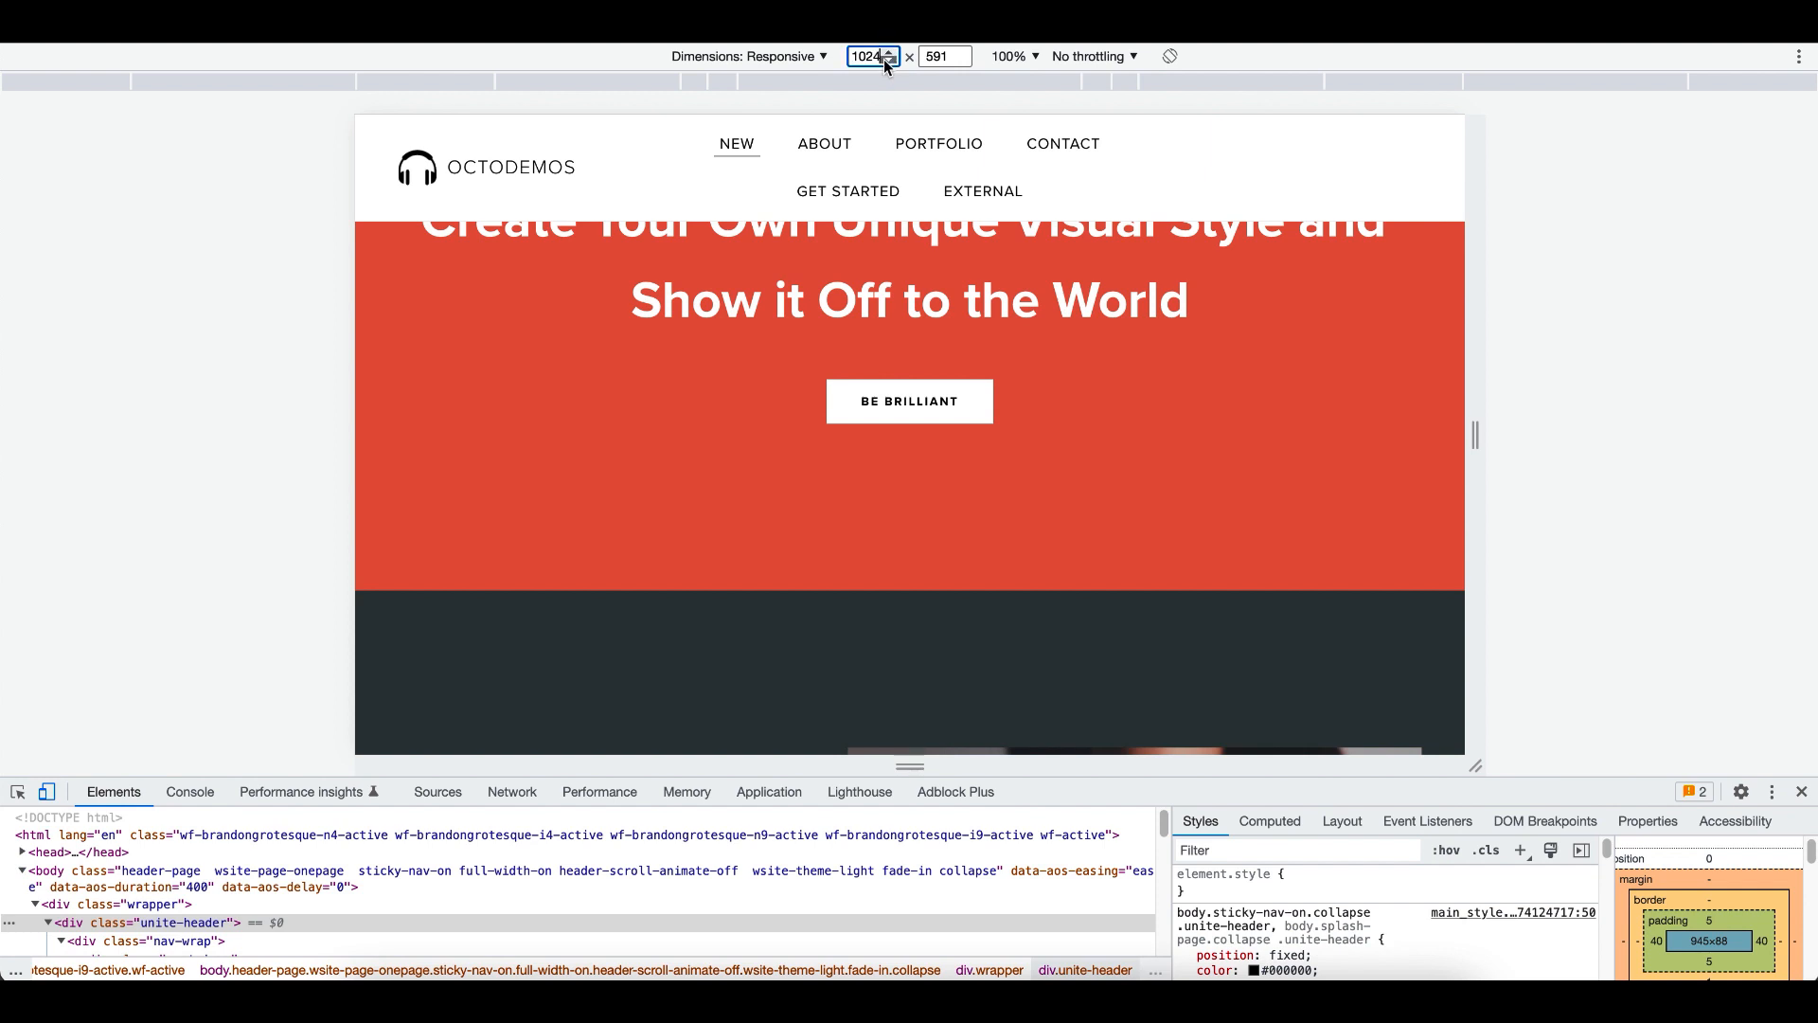
left_click(890, 54)
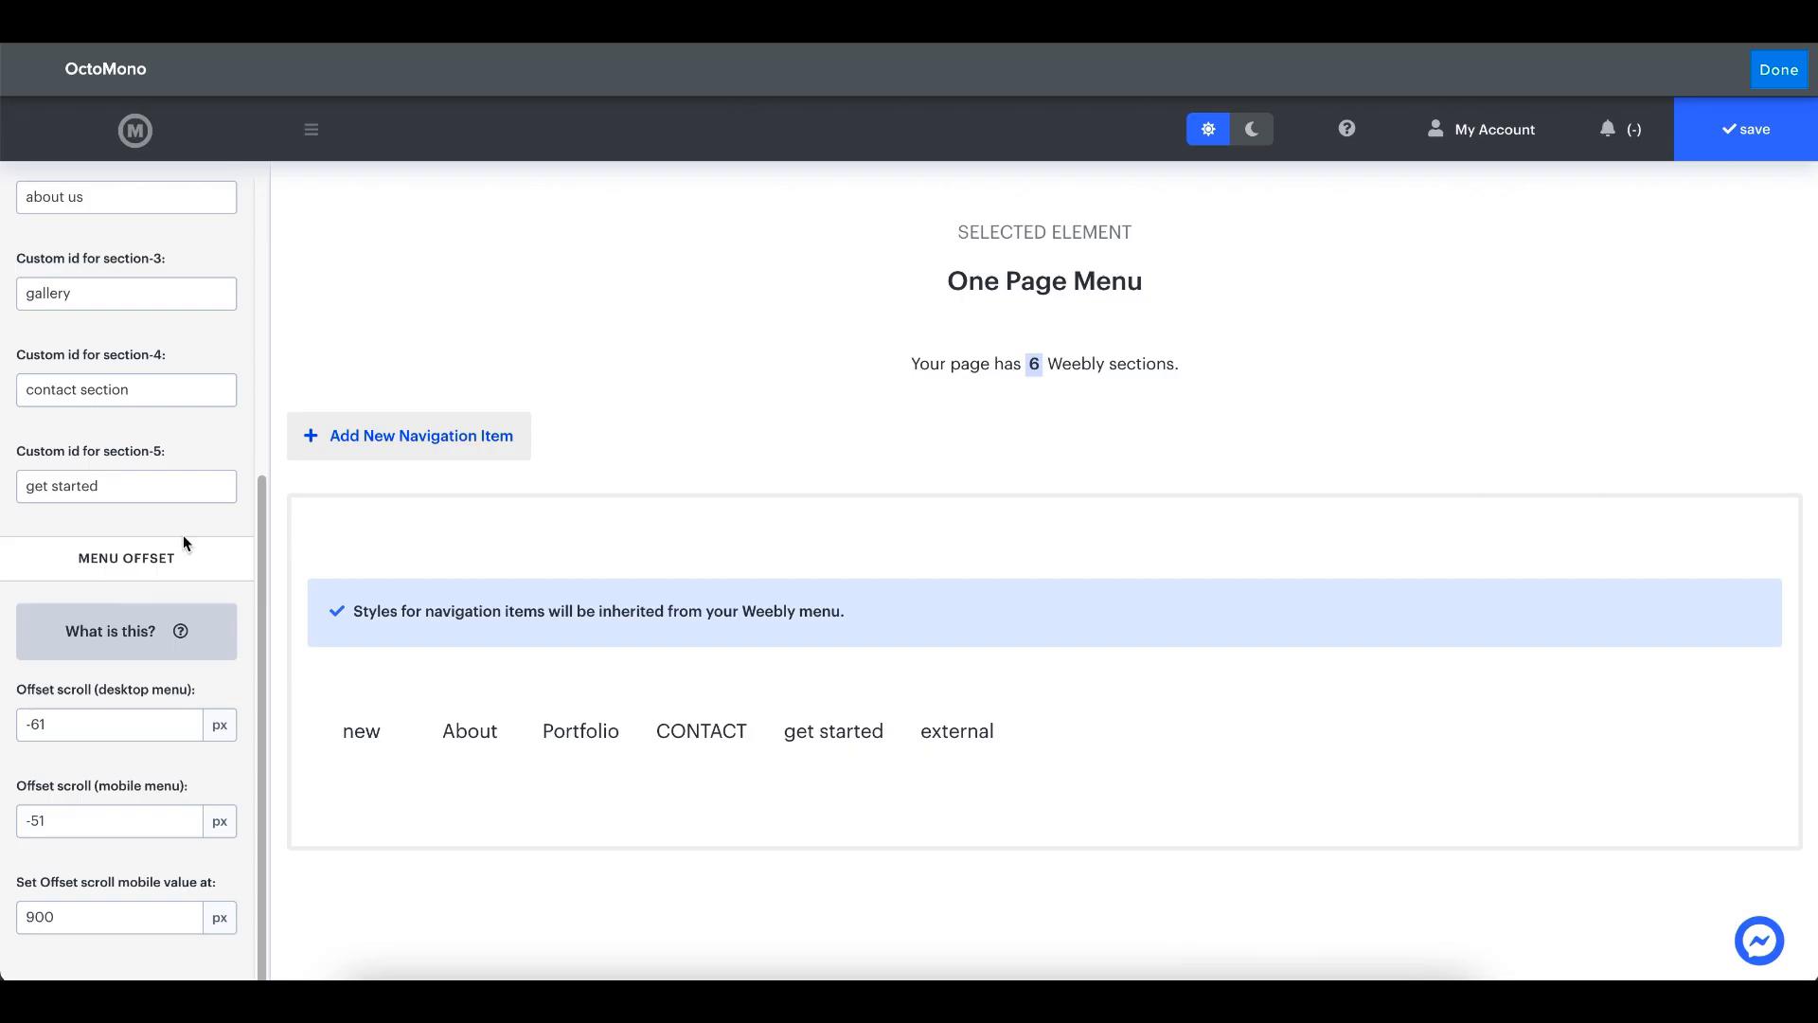
- Set the width at which the mobile scroll offset applies to 1024 px
left_click(56, 918)
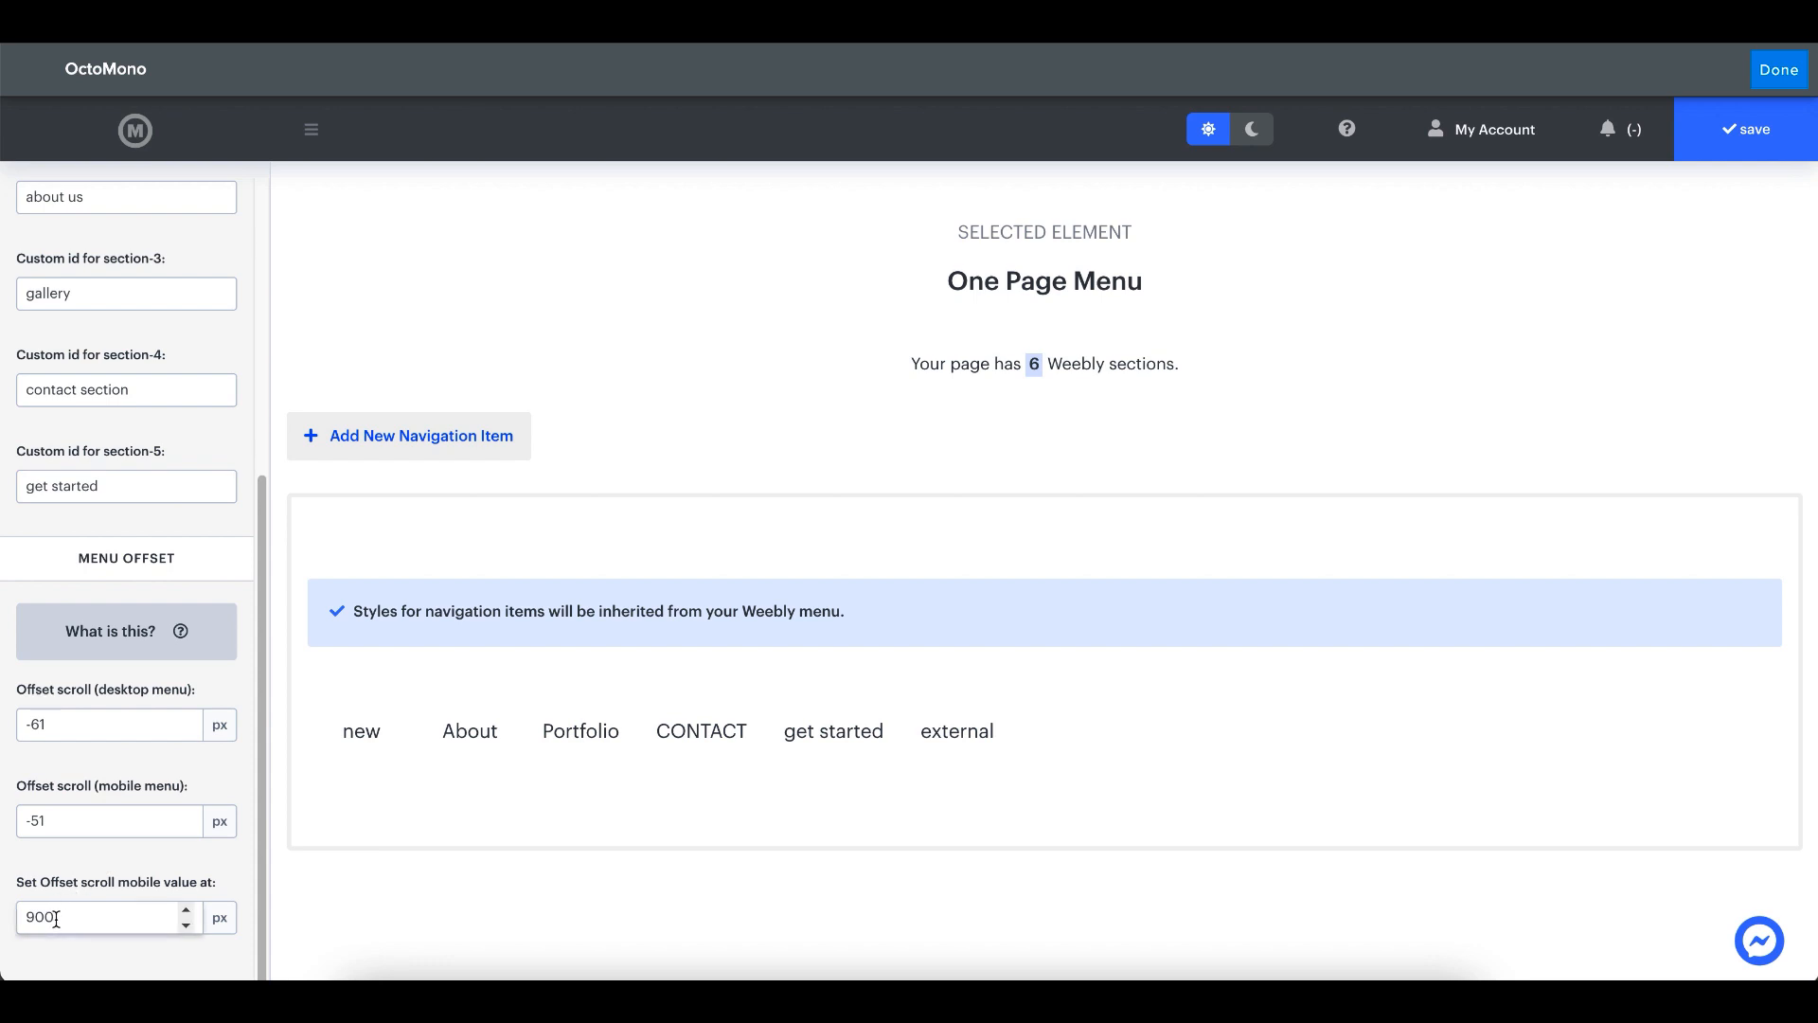
key("BackSpace")
key("BackSpace")
key("BackSpace")
type("1024")
left_click(93, 841)
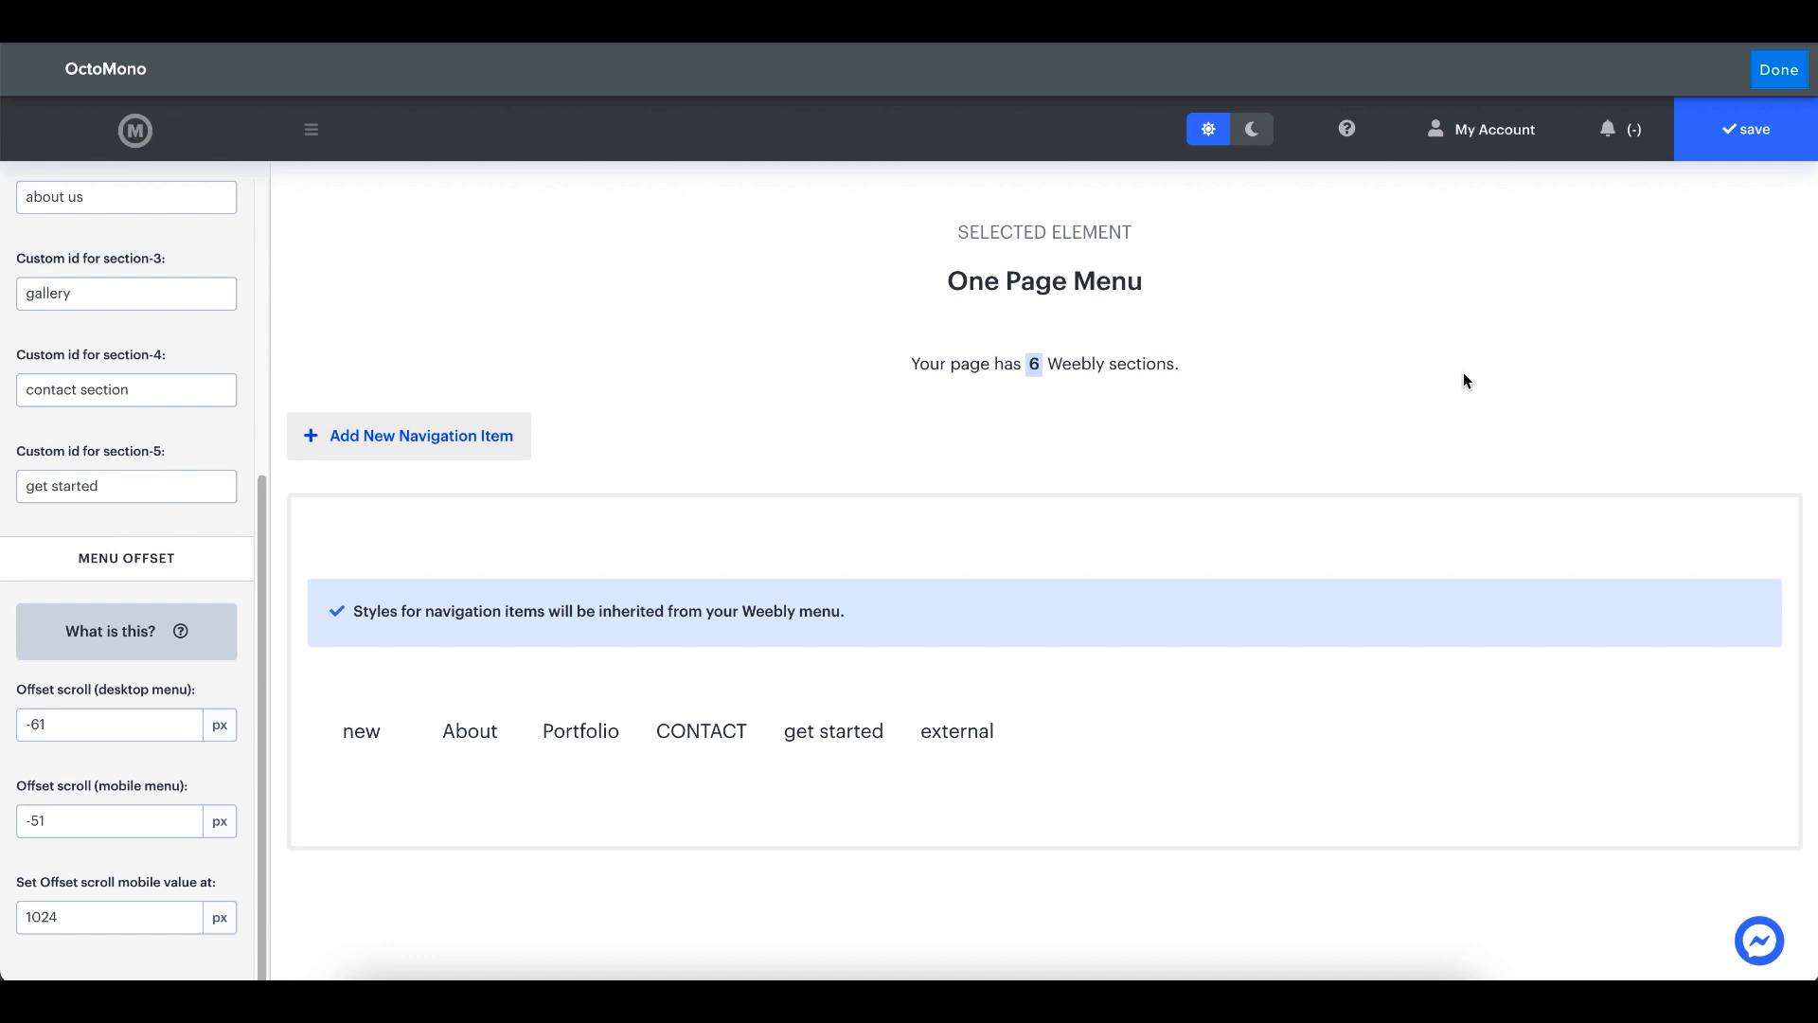
- Save the One Page Menu's offset settings and publish the site
left_click(1730, 154)
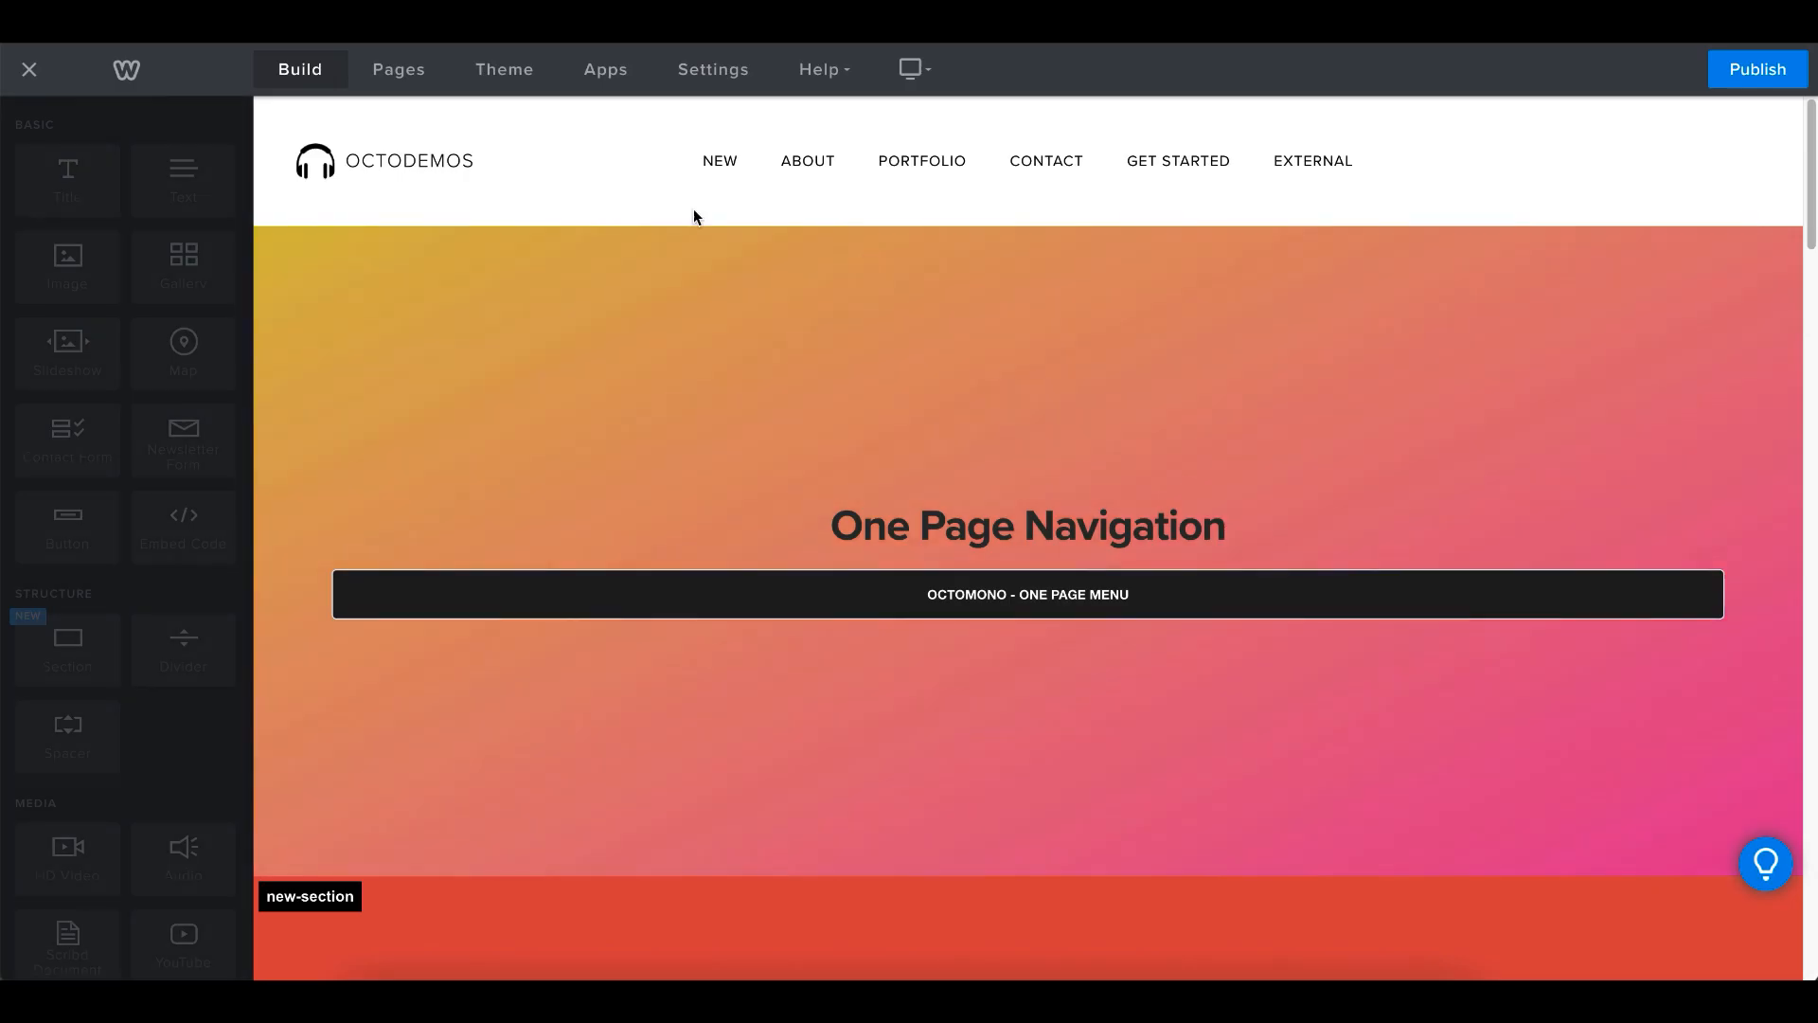
left_click(1782, 76)
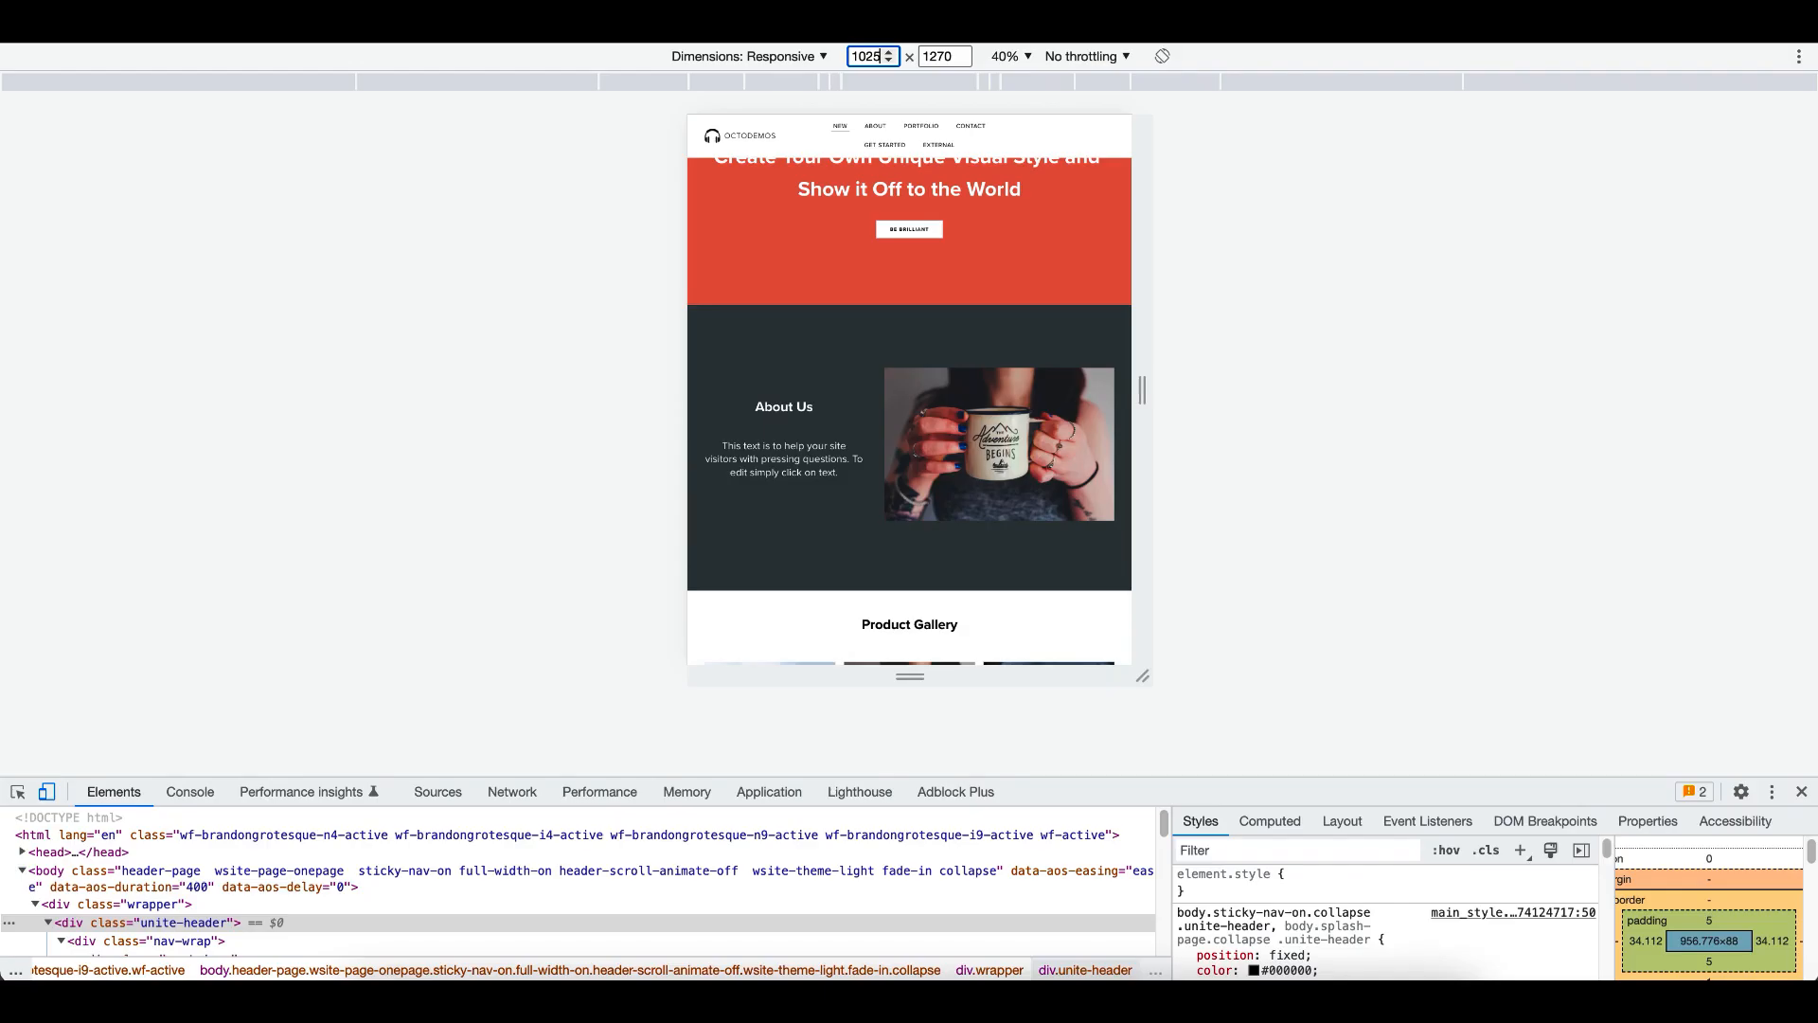
- Reload the published page and widen the responsive preview to 1640 px at 100% zoom
key("super+r")
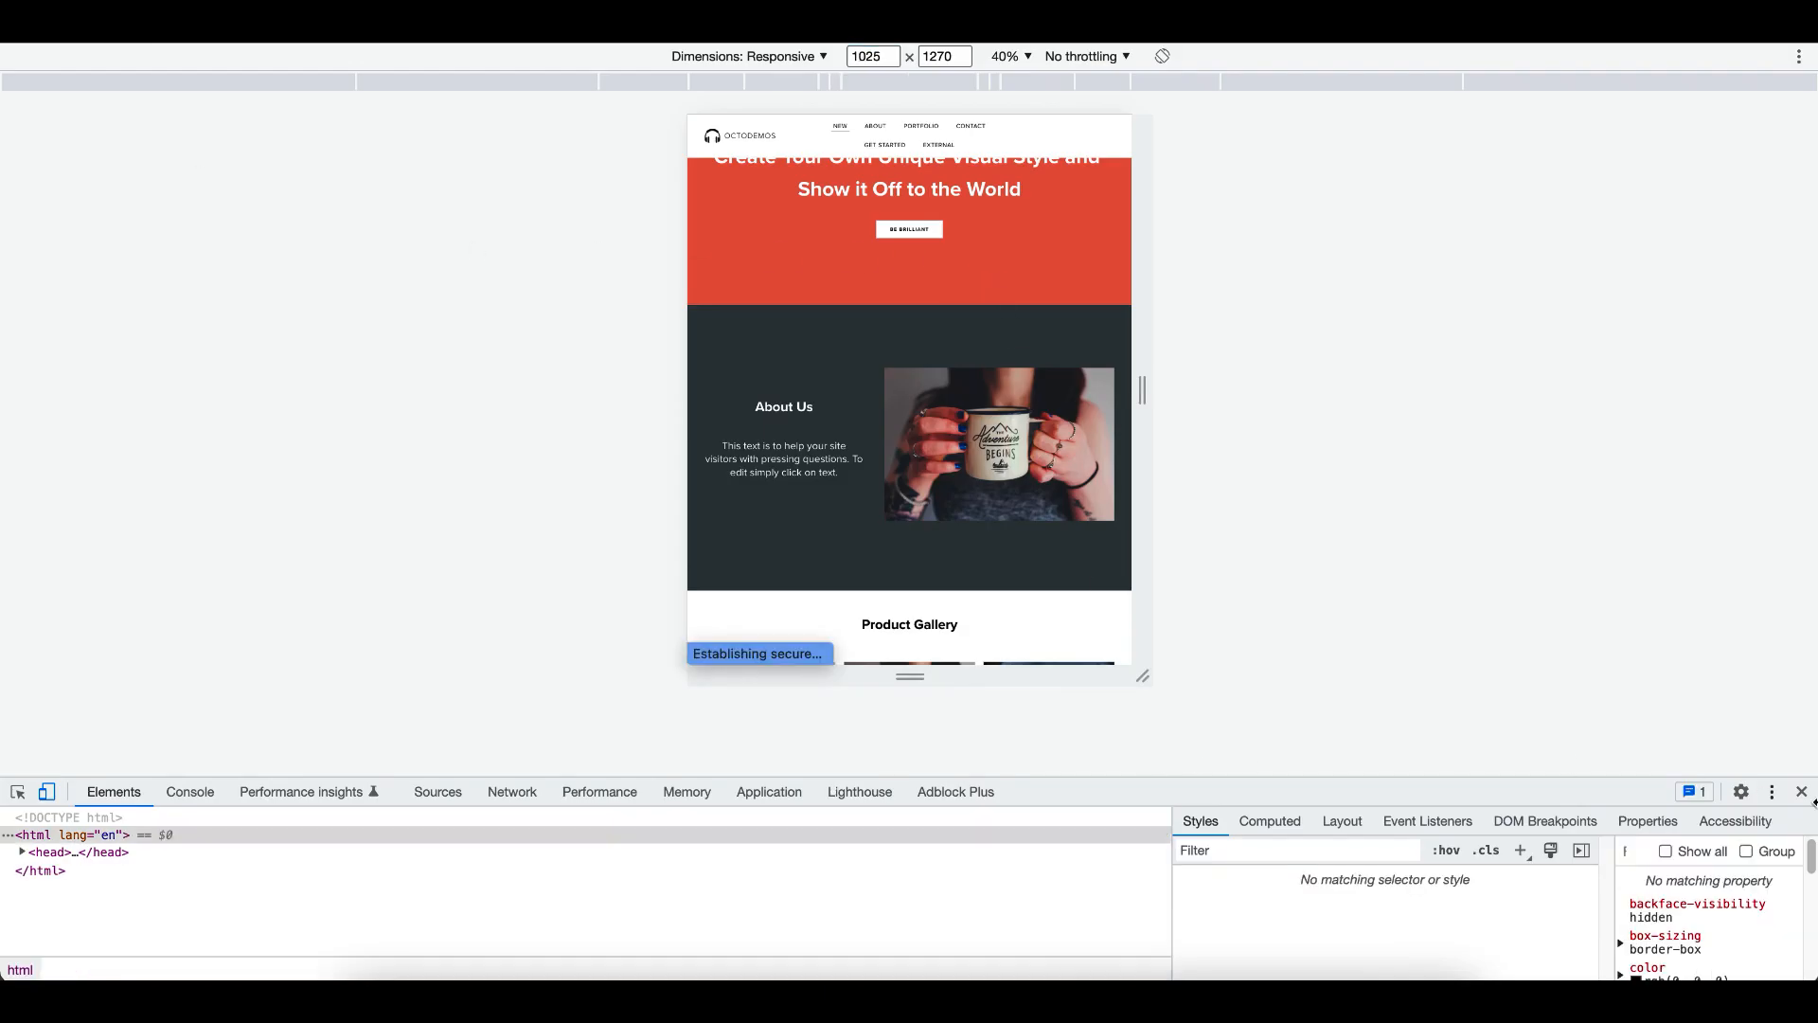
left_click_drag(1142, 391, 1369, 381)
left_click(1009, 57)
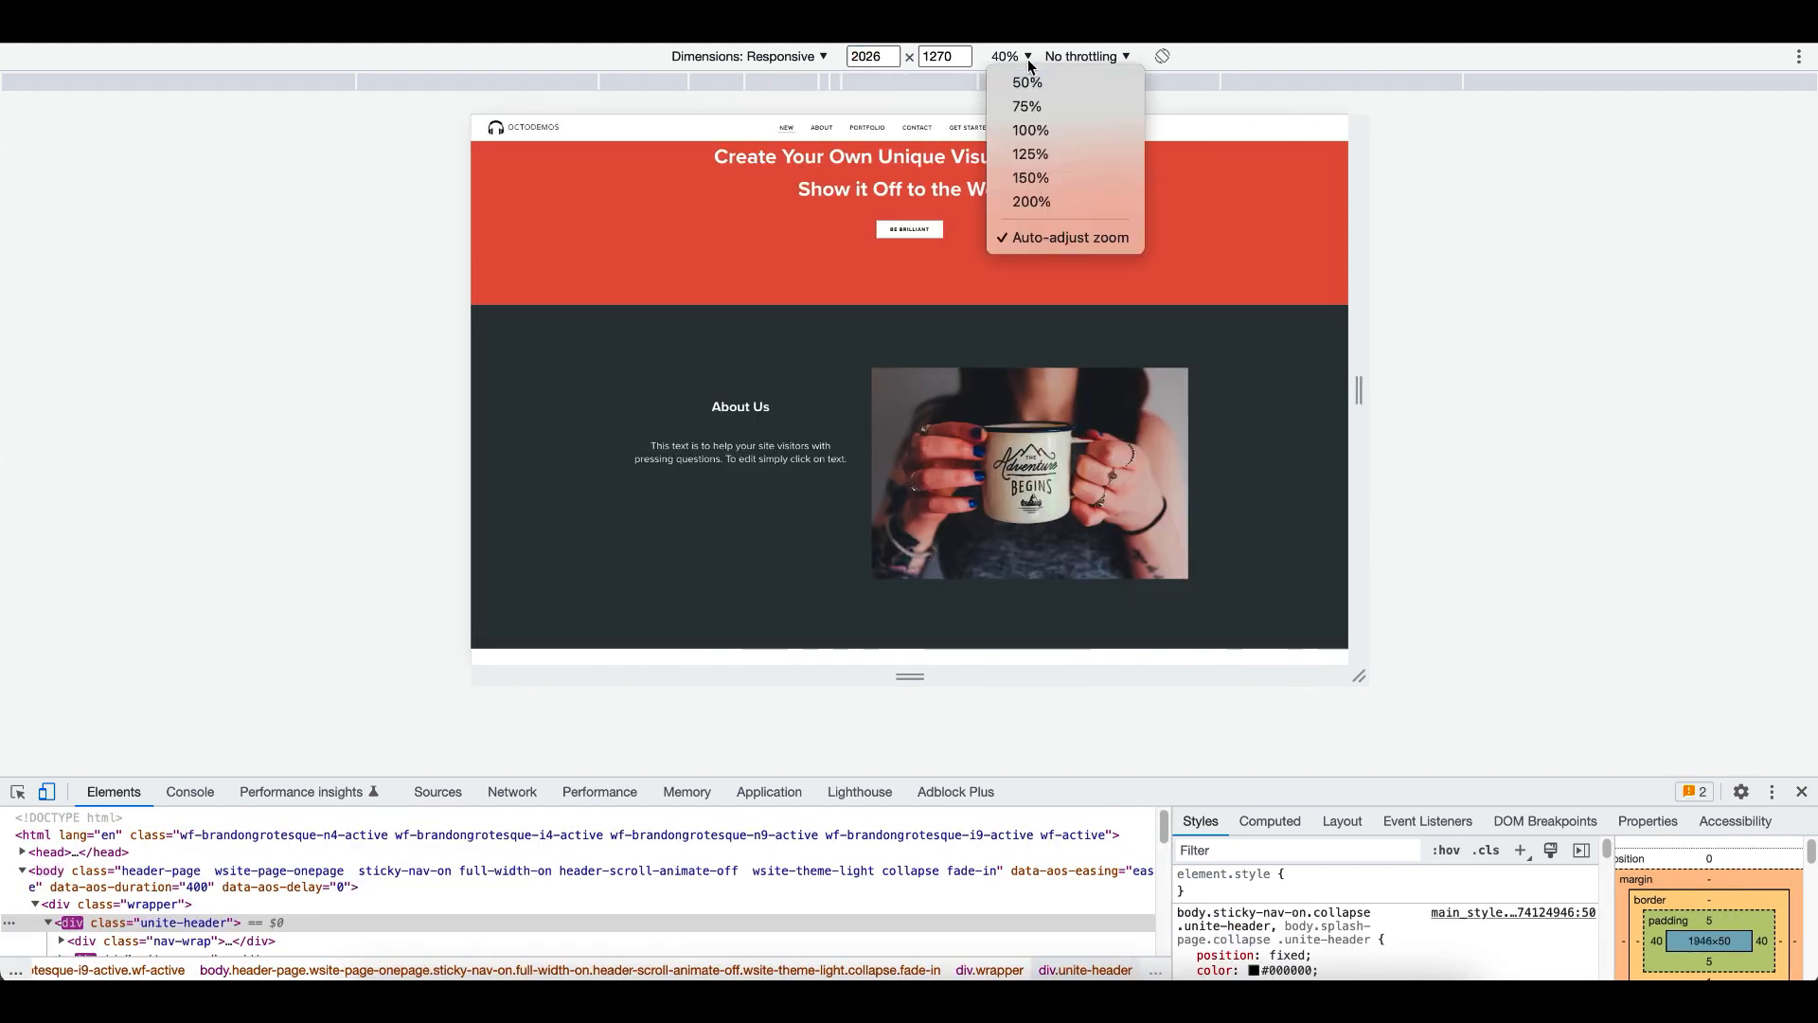
left_click(1028, 130)
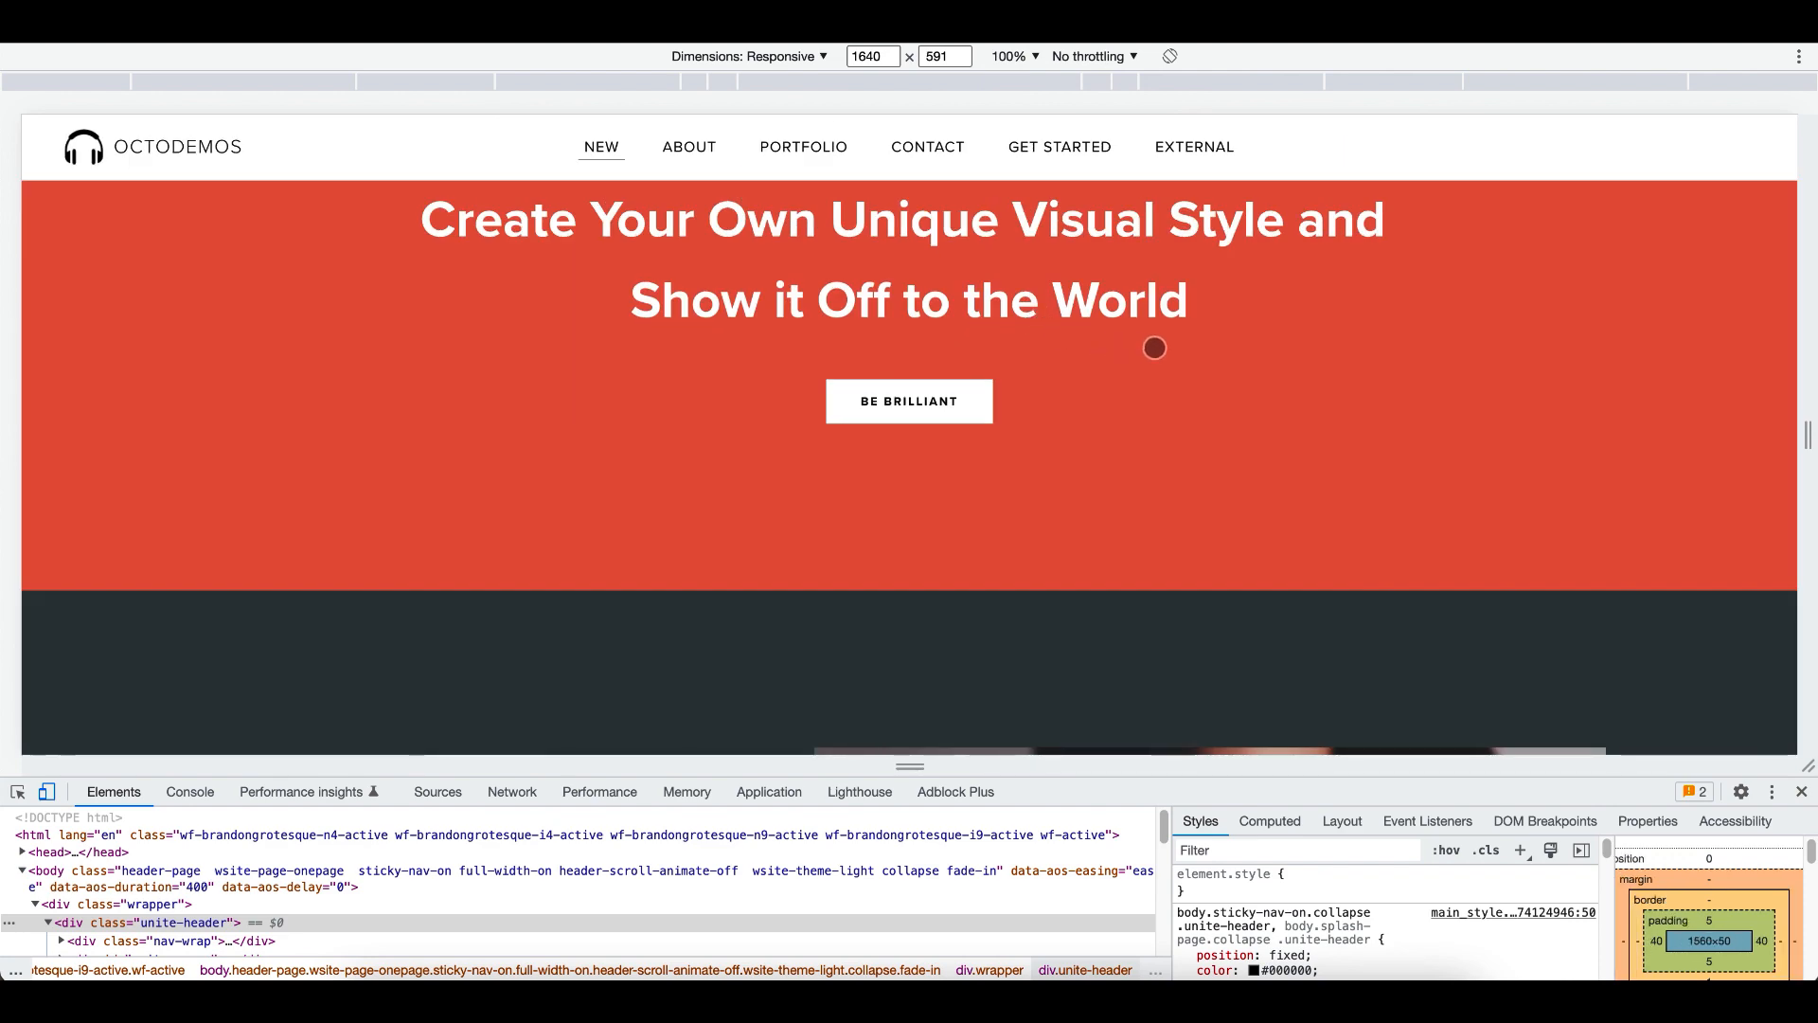
- Test the About, Portfolio, Contact and Get Started desktop links and check each section's alignment with the sticky header
left_click(691, 148)
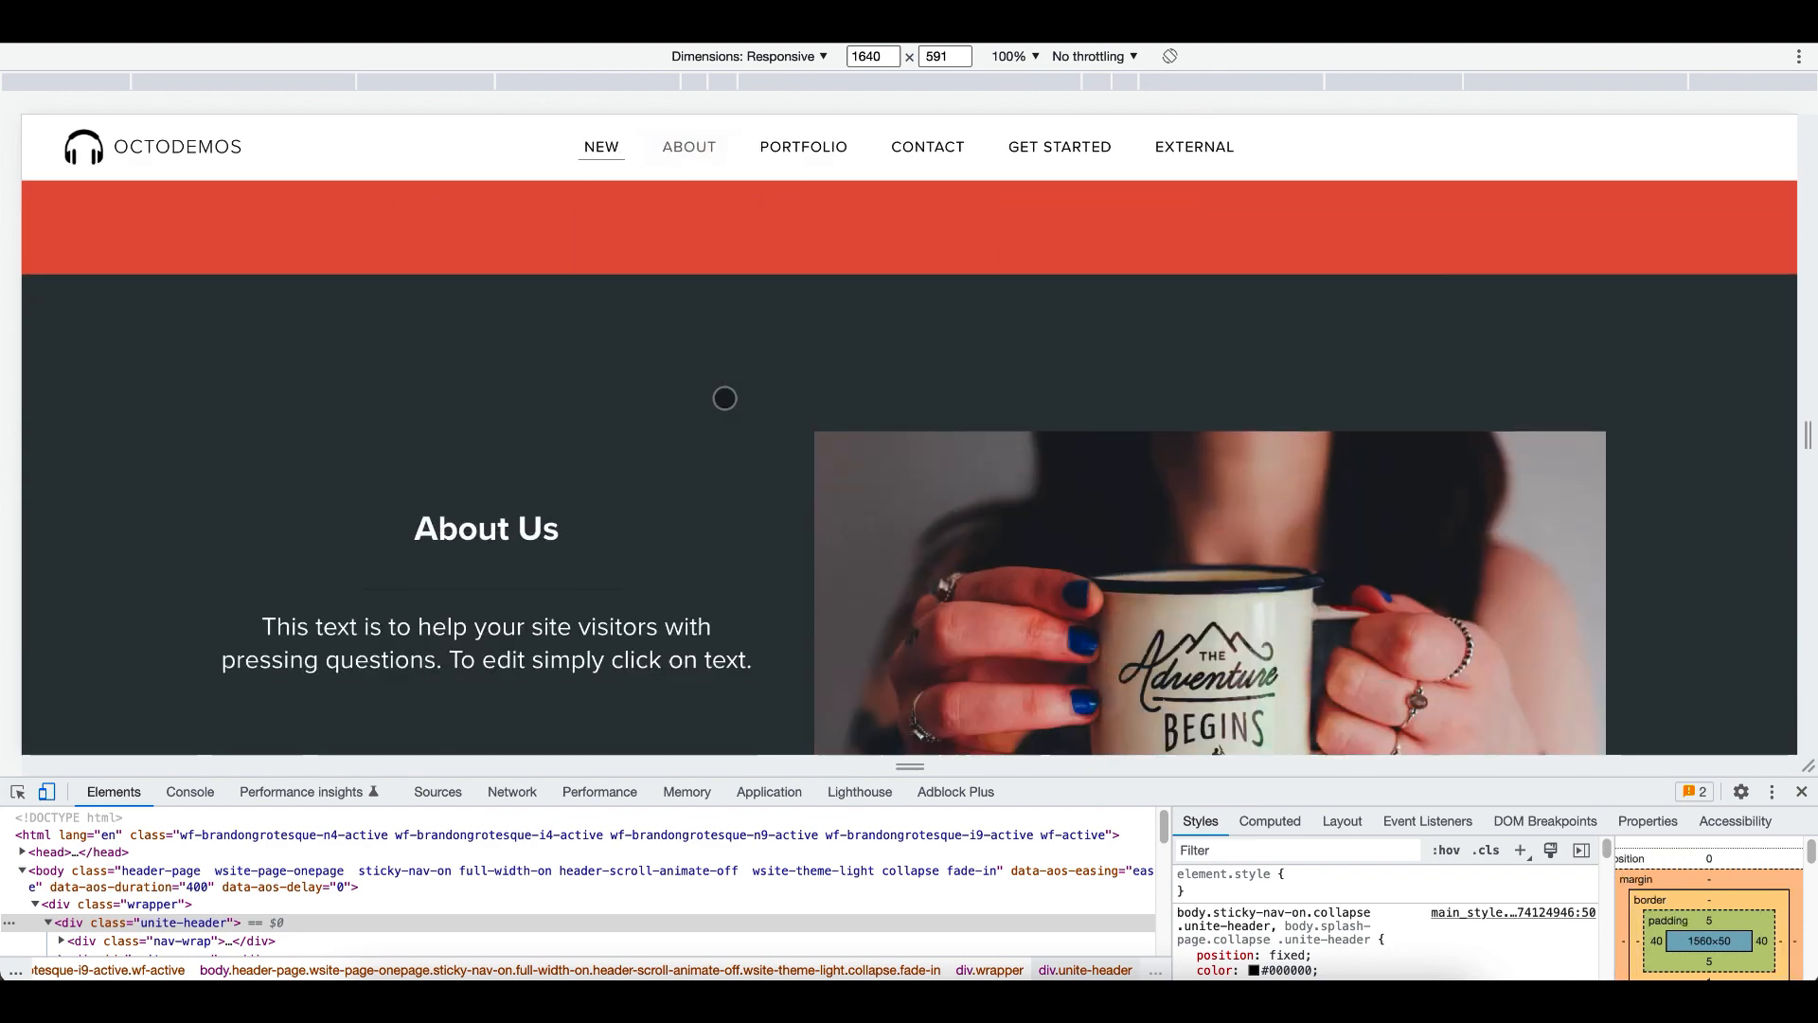
left_click(801, 149)
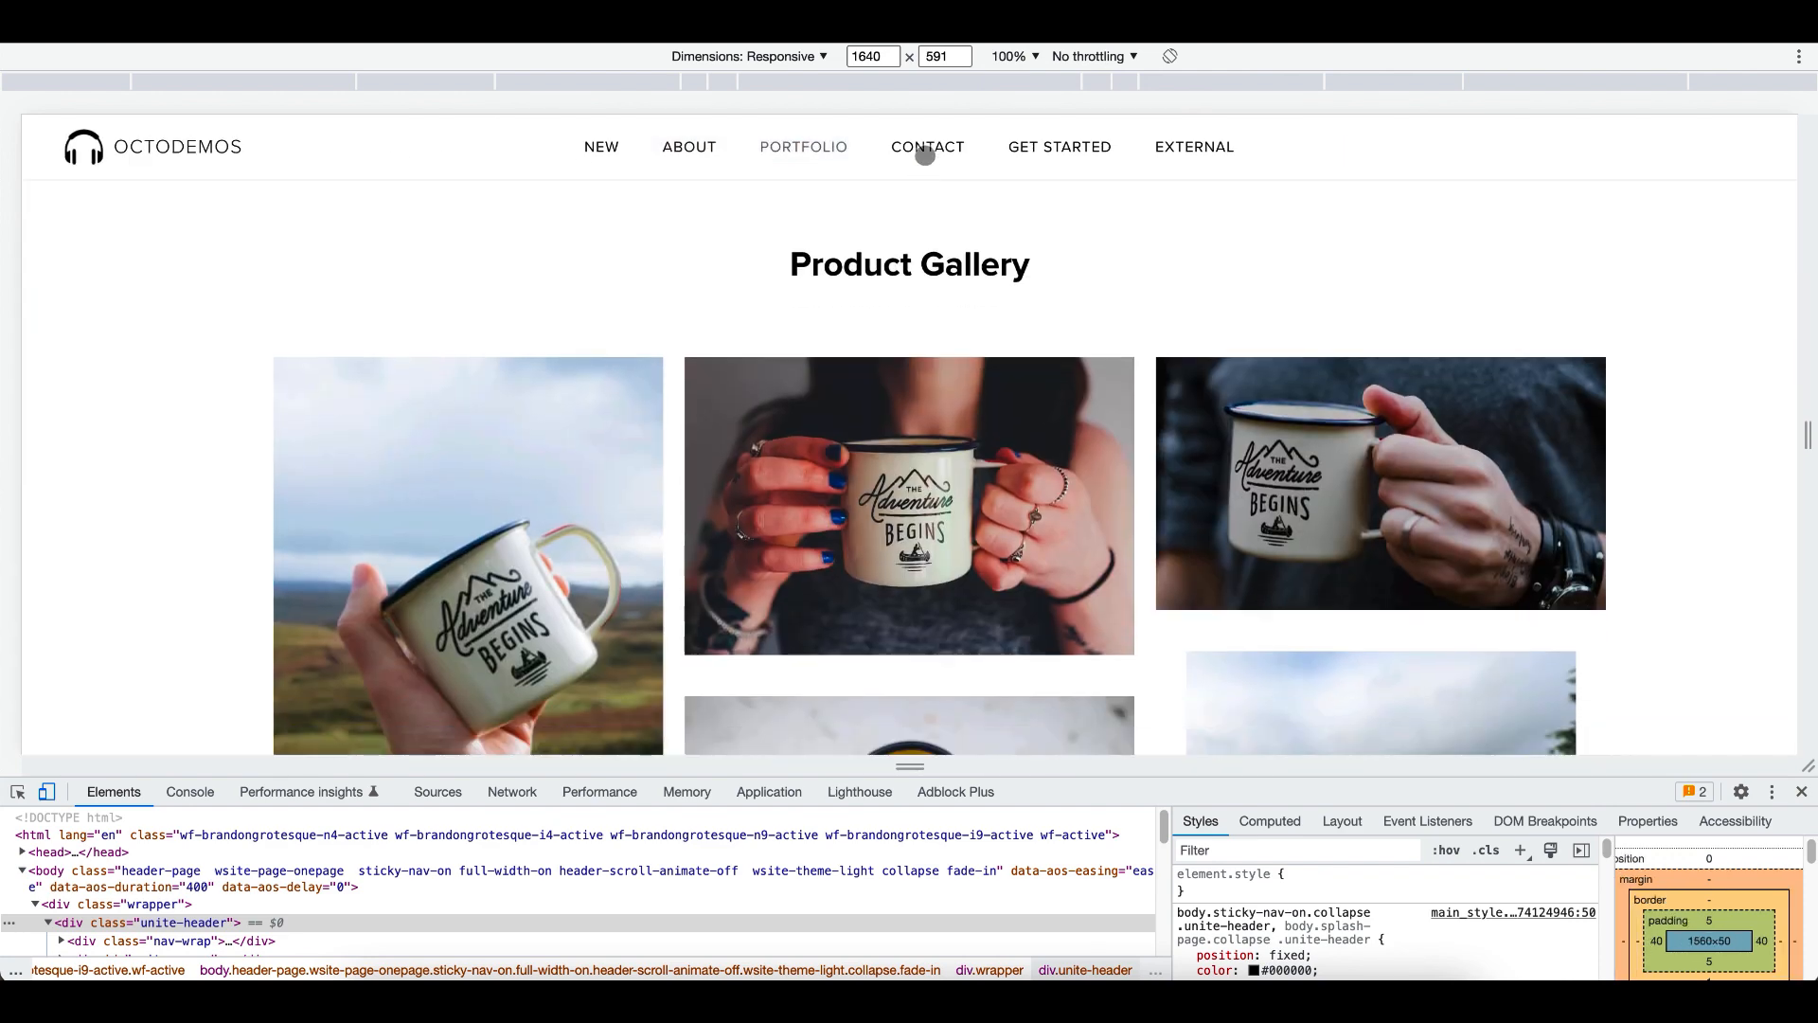
left_click(925, 152)
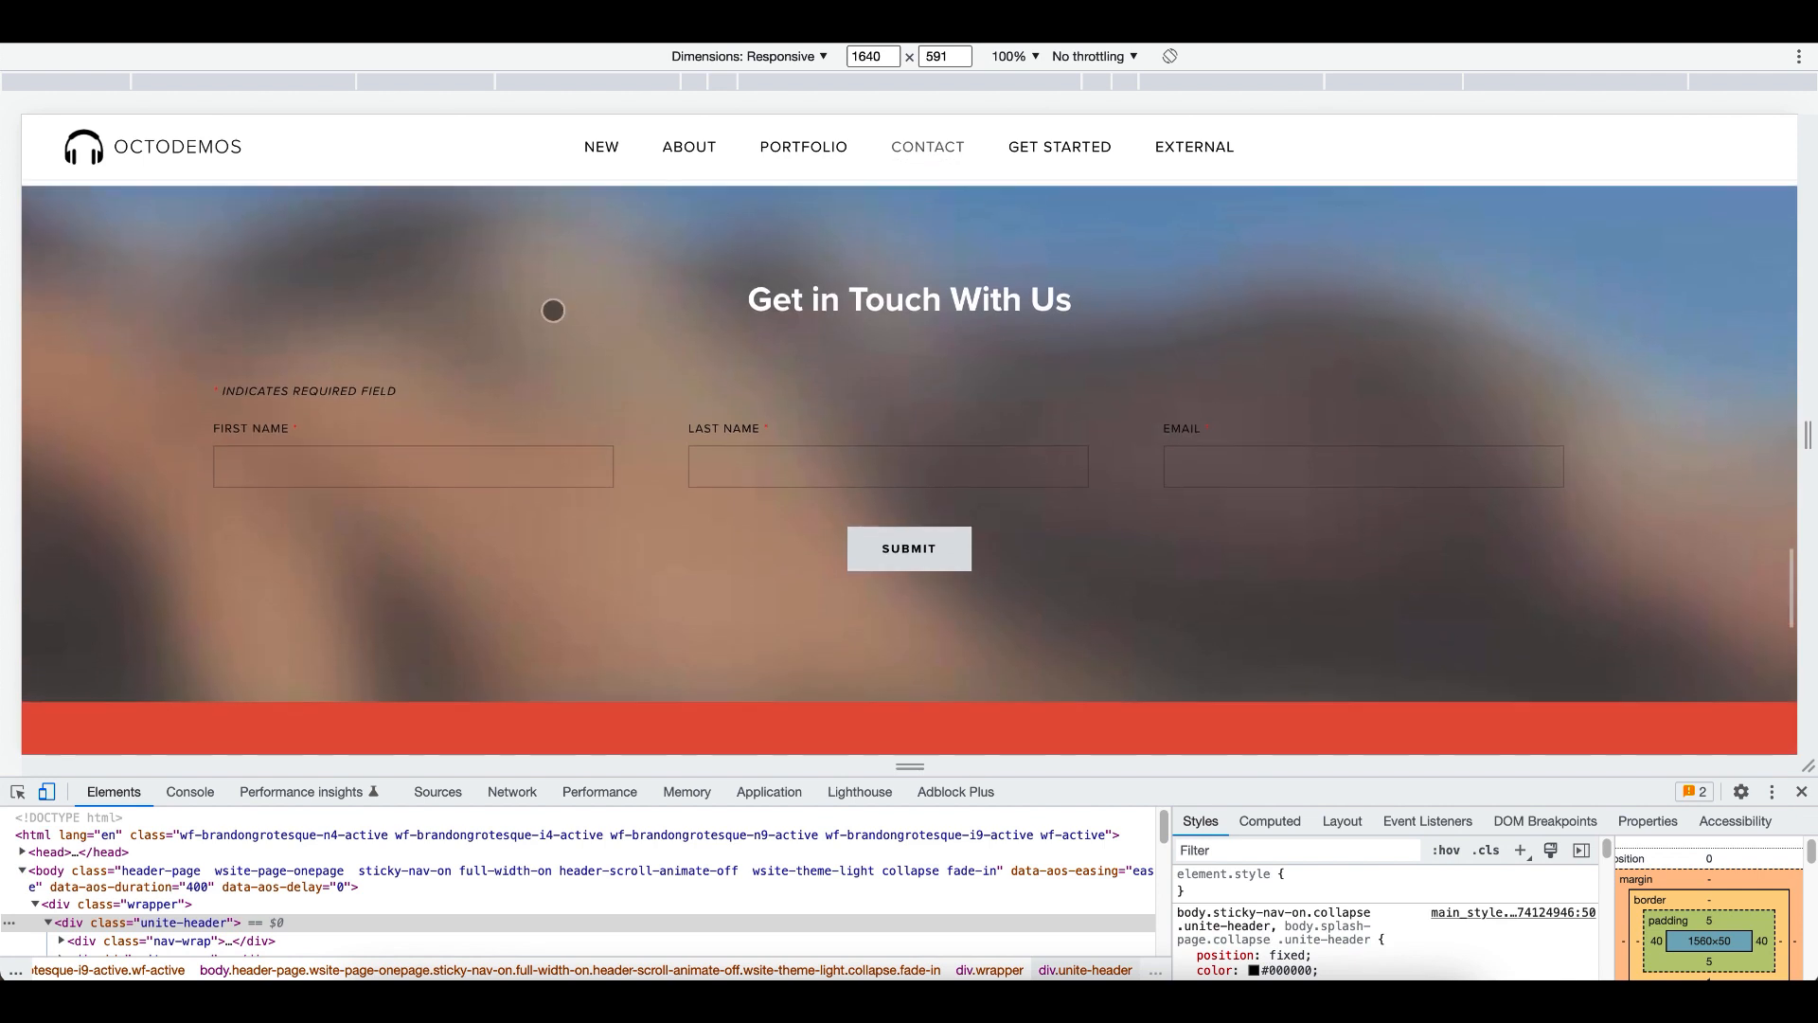
scroll(553, 311, "down", 1)
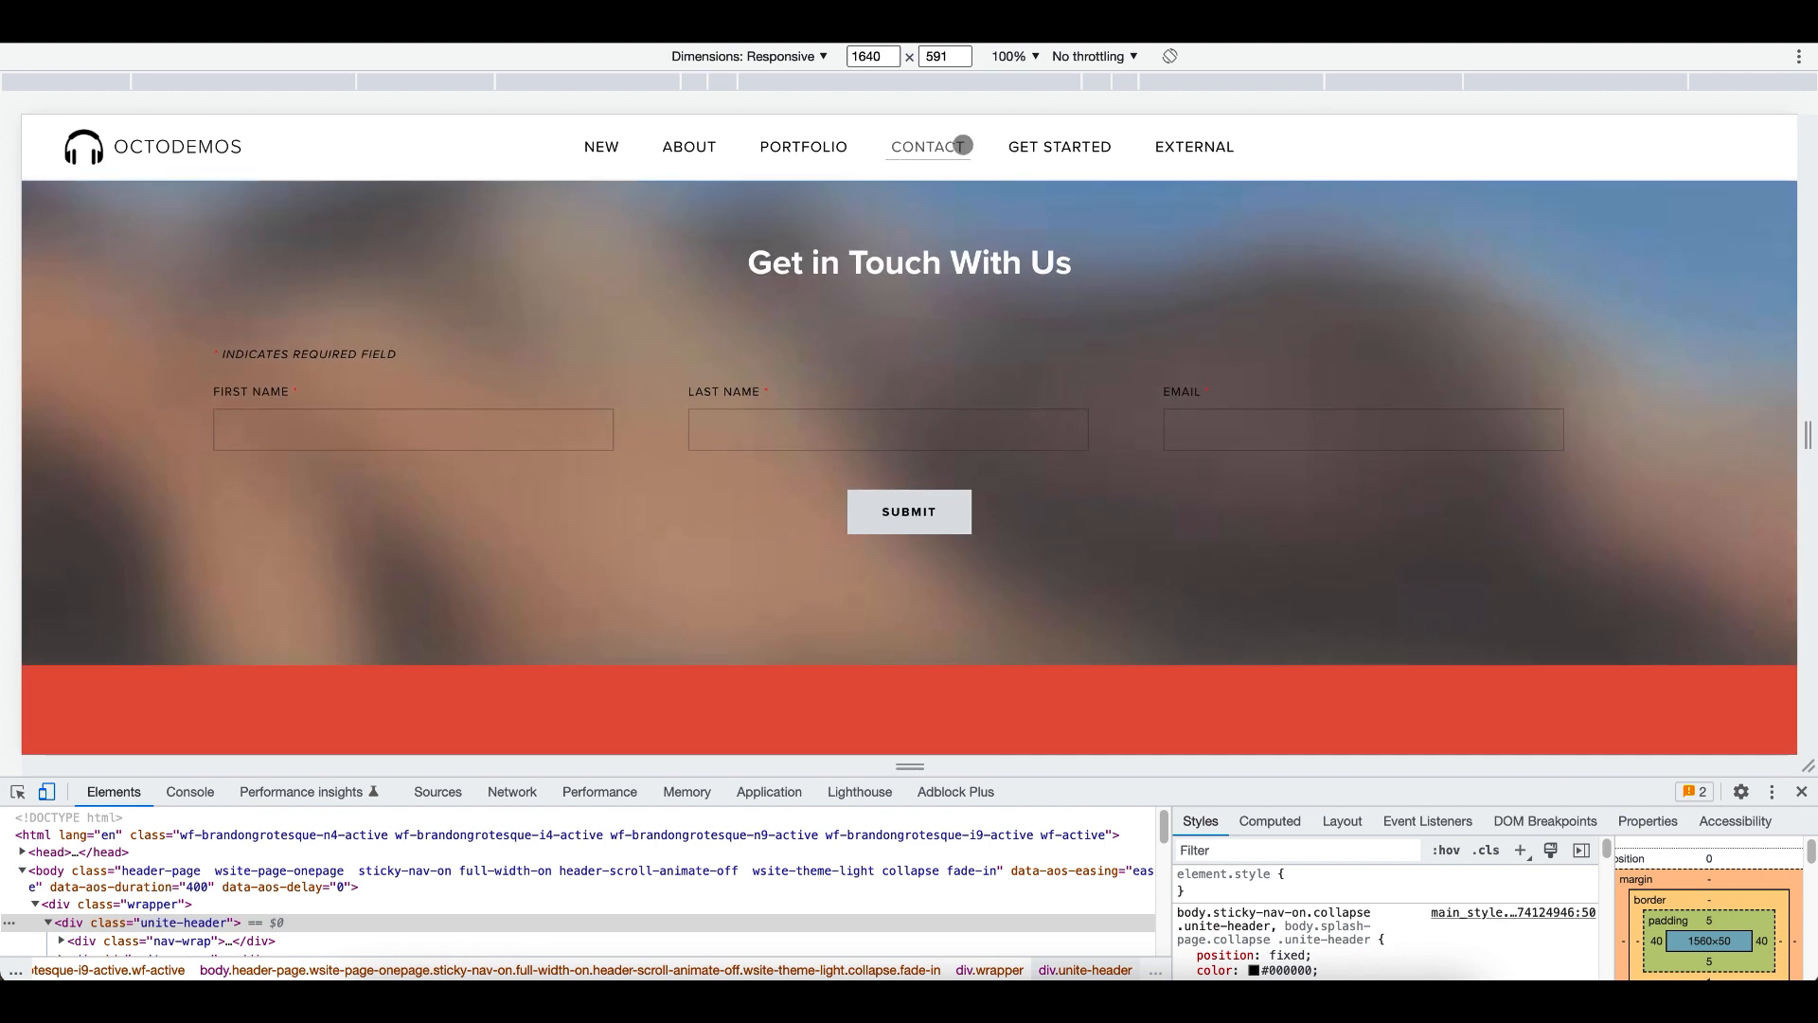
left_click(1059, 146)
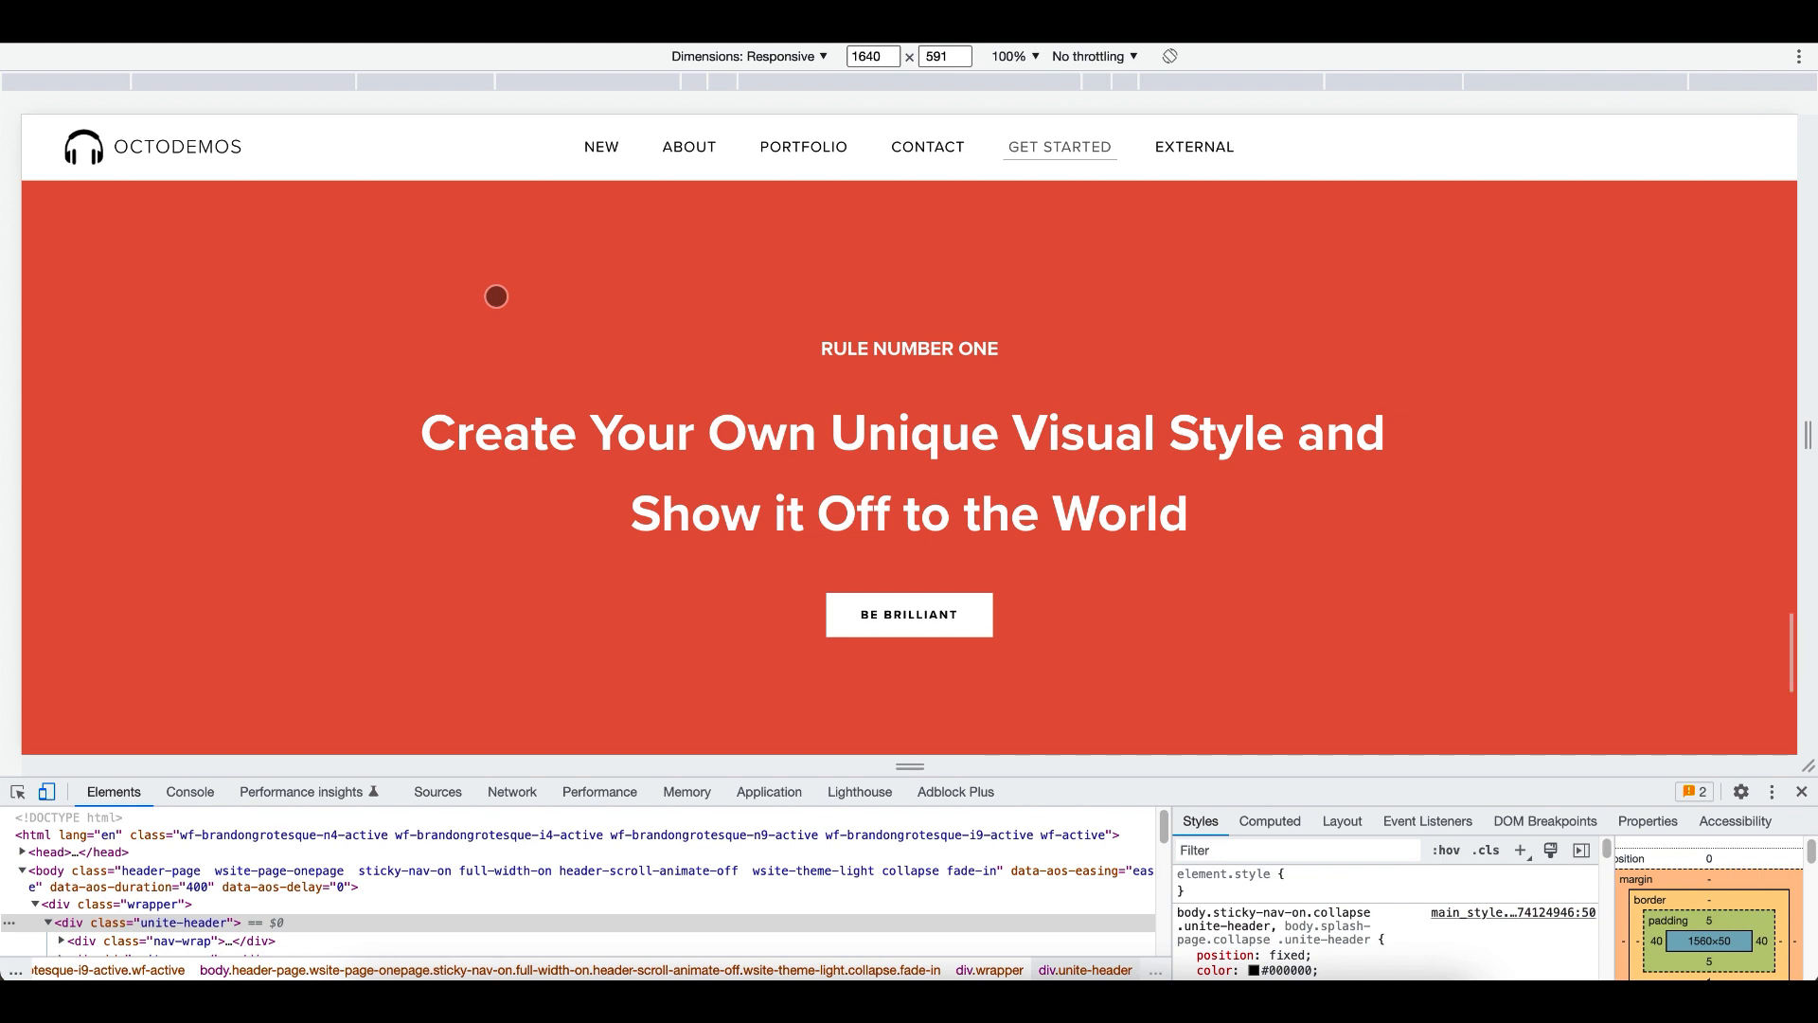
scroll(497, 296, "up", 1)
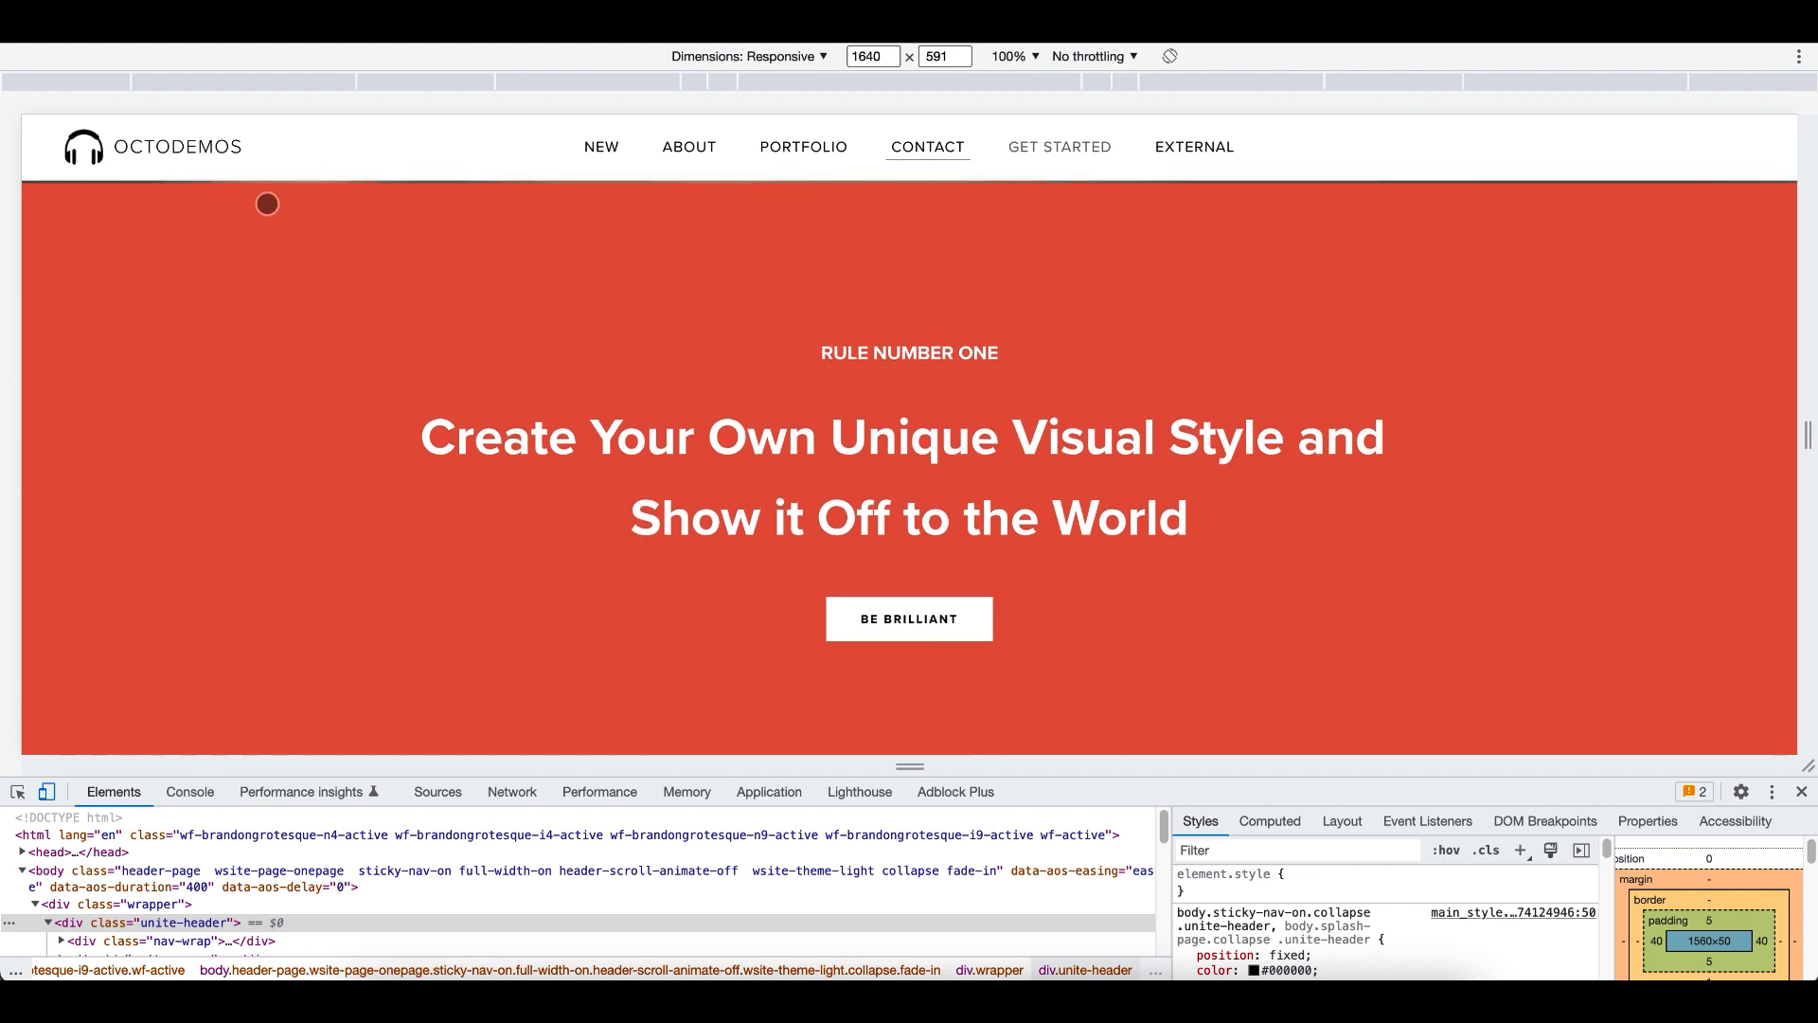
scroll(720, 268, "up", 2)
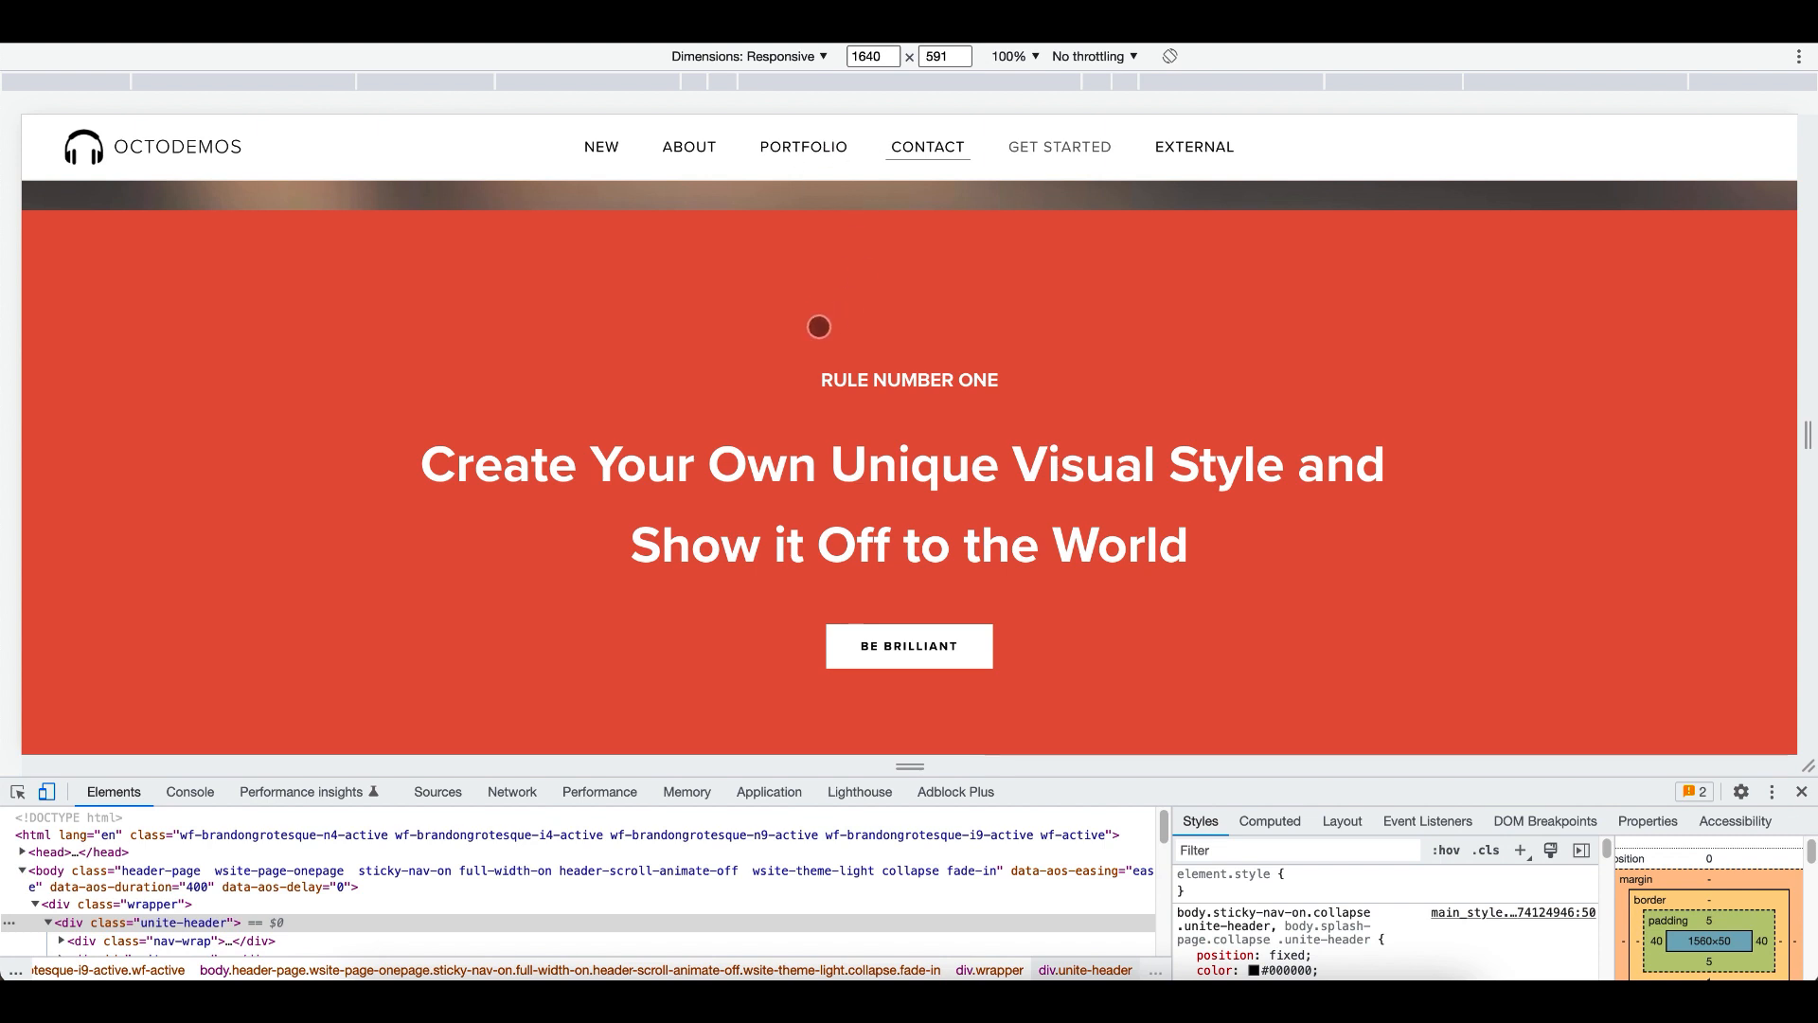
- Narrow the preview to 810 px and test the mobile menu's section links, checking the contact section's alignment with the header
right_click(1808, 433)
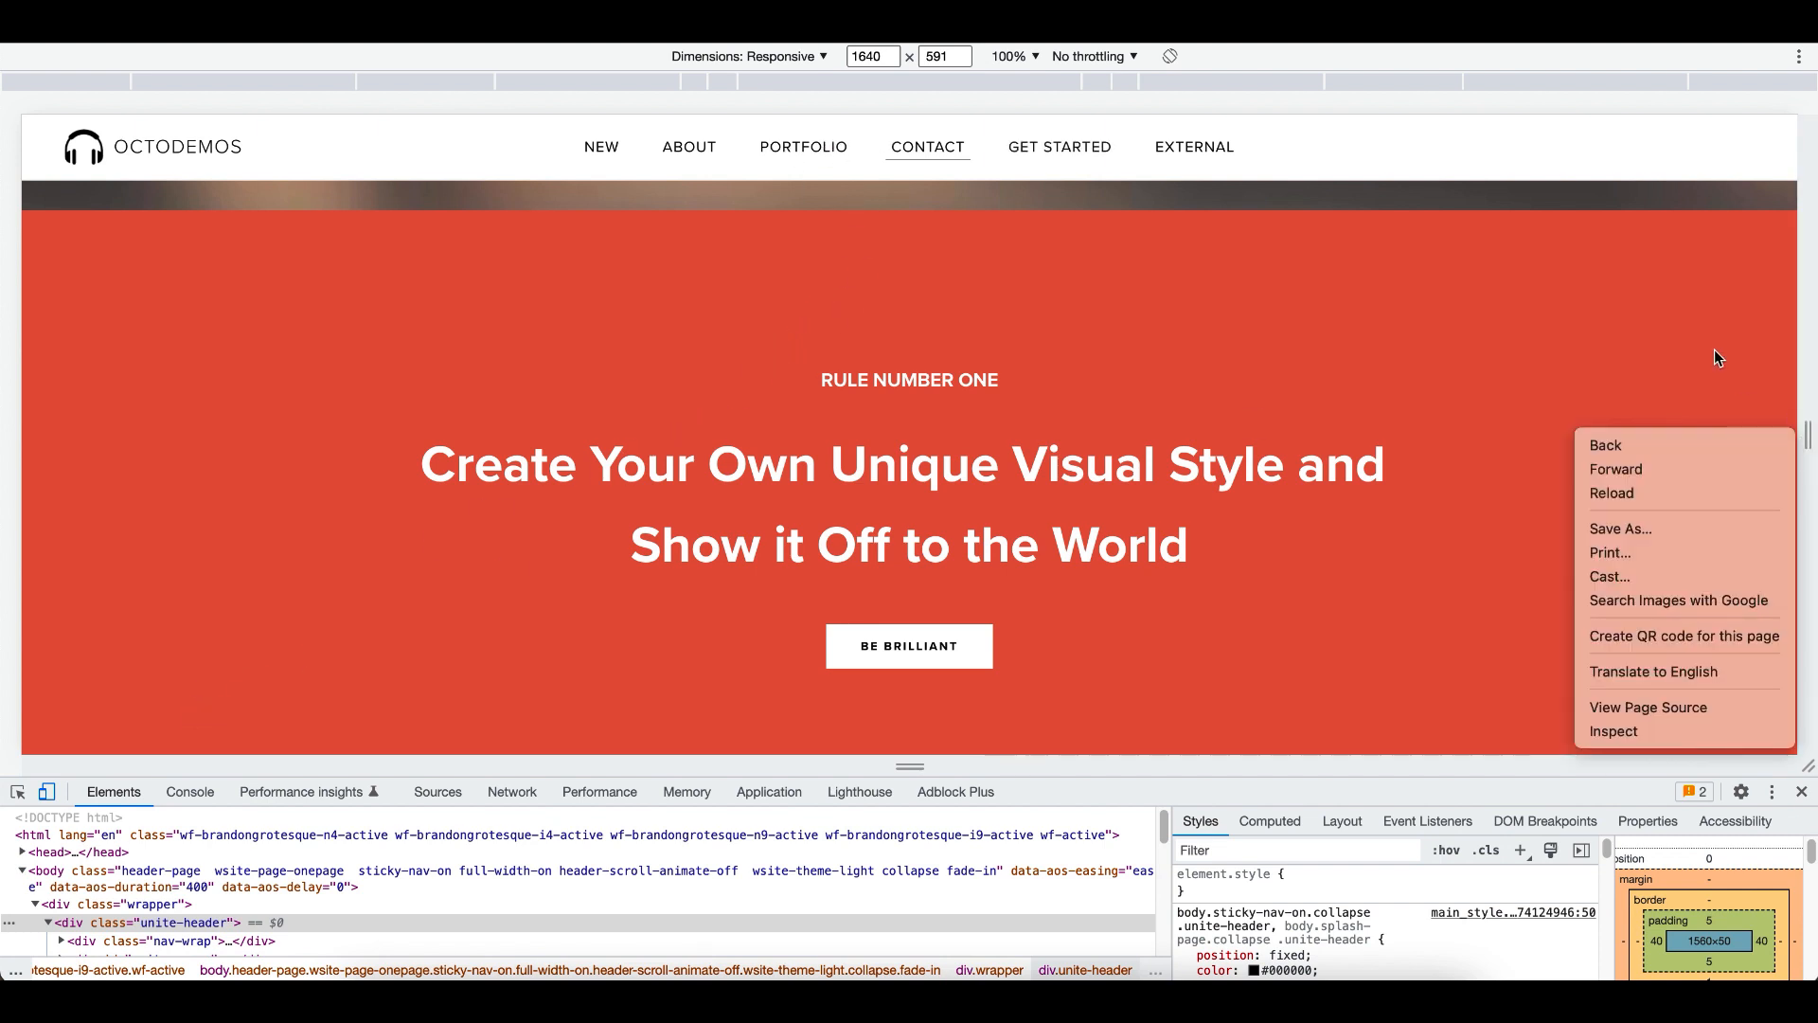
key("Escape")
left_click_drag(1809, 433, 1354, 418)
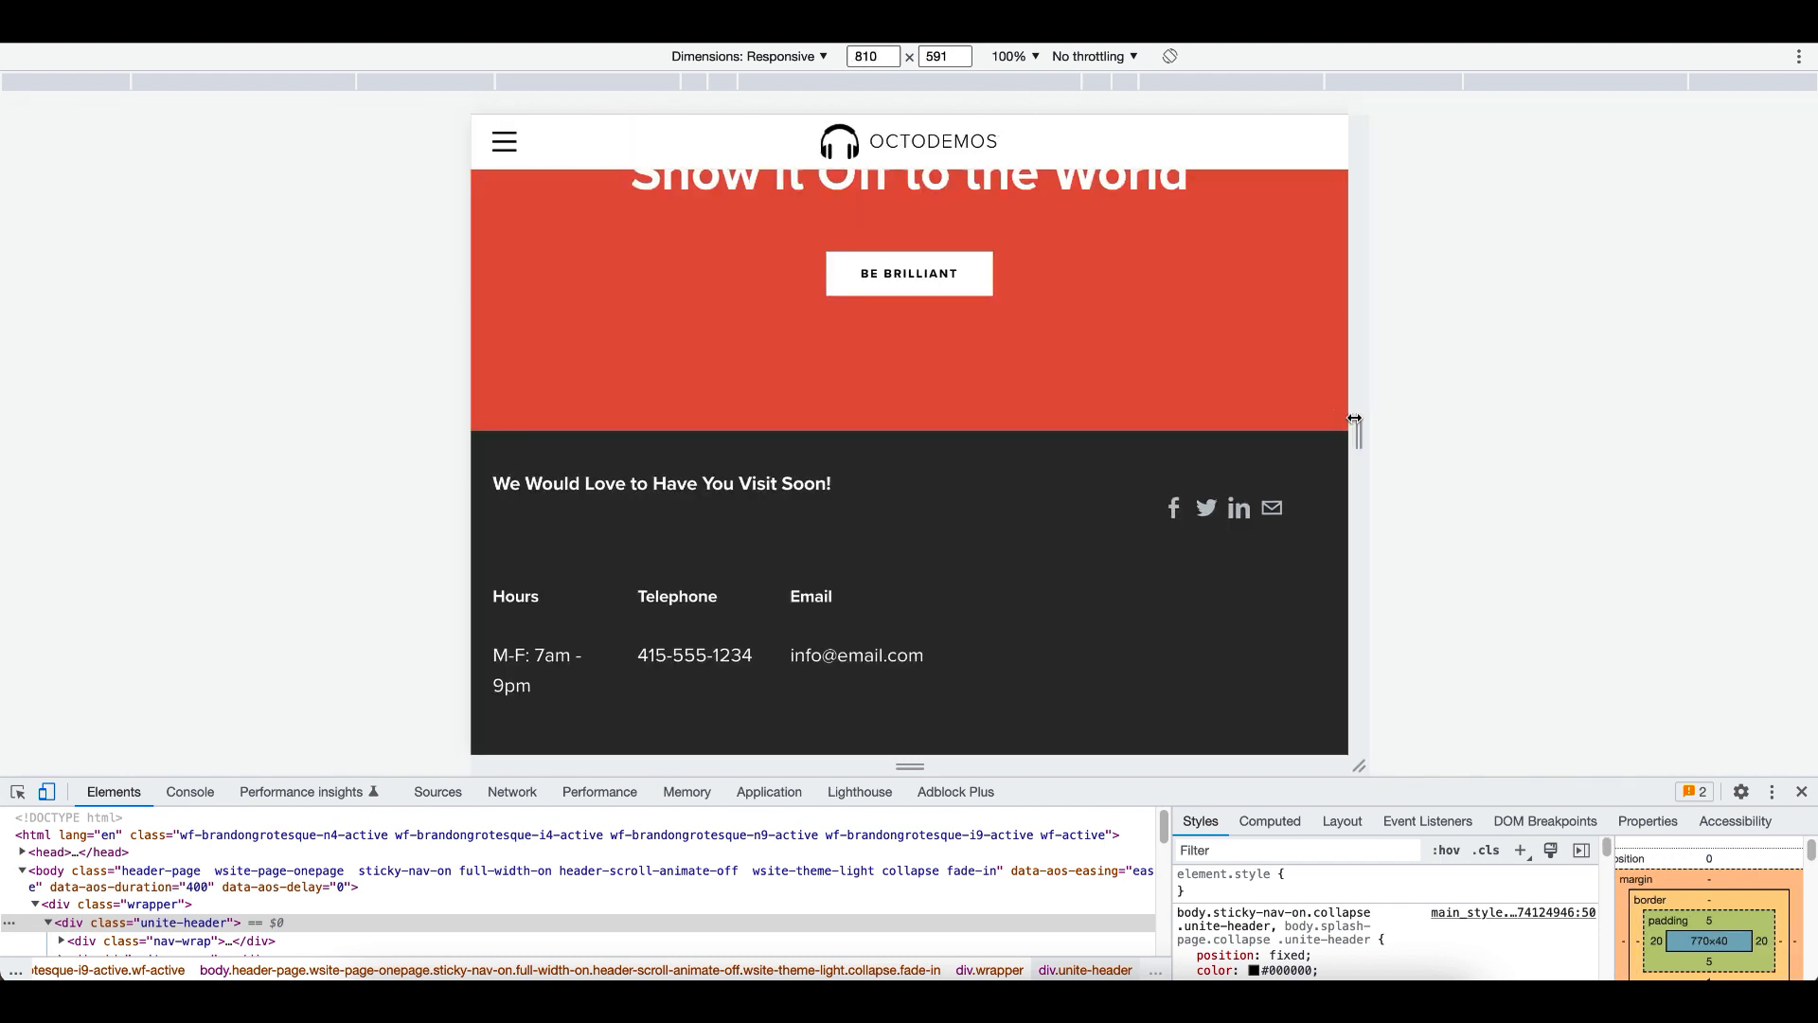
left_click(504, 142)
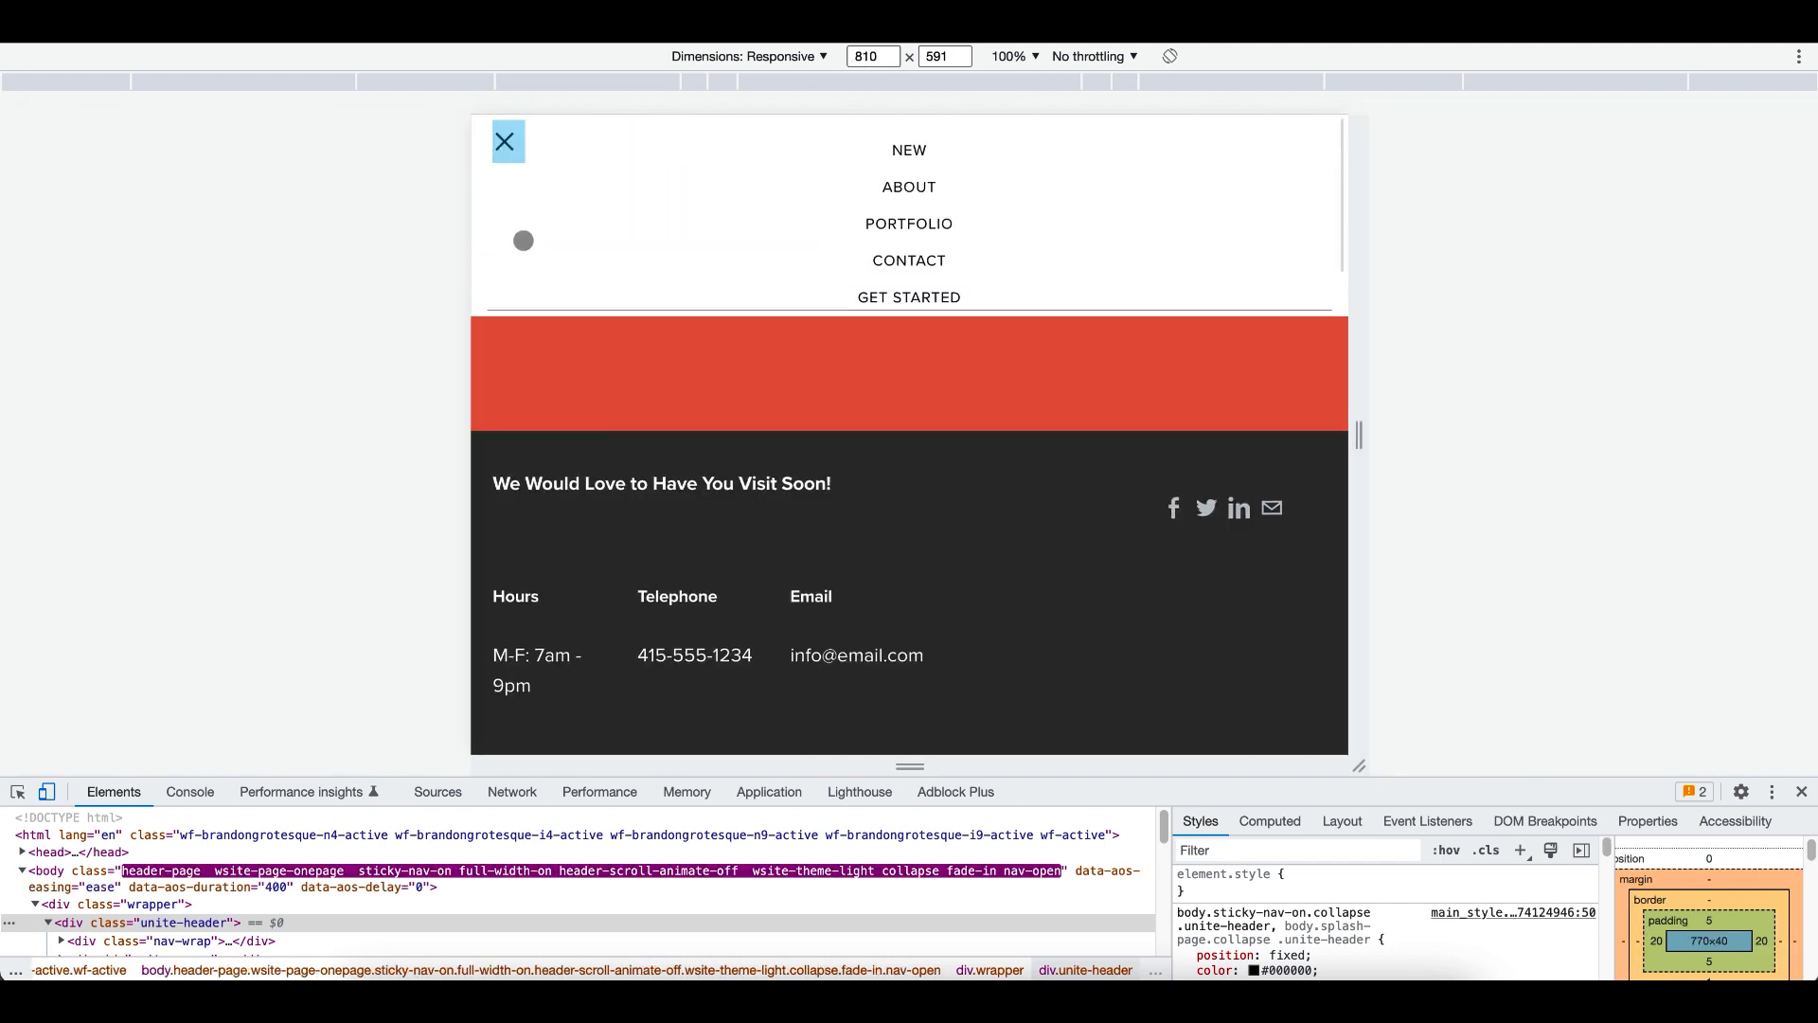
left_click(933, 299)
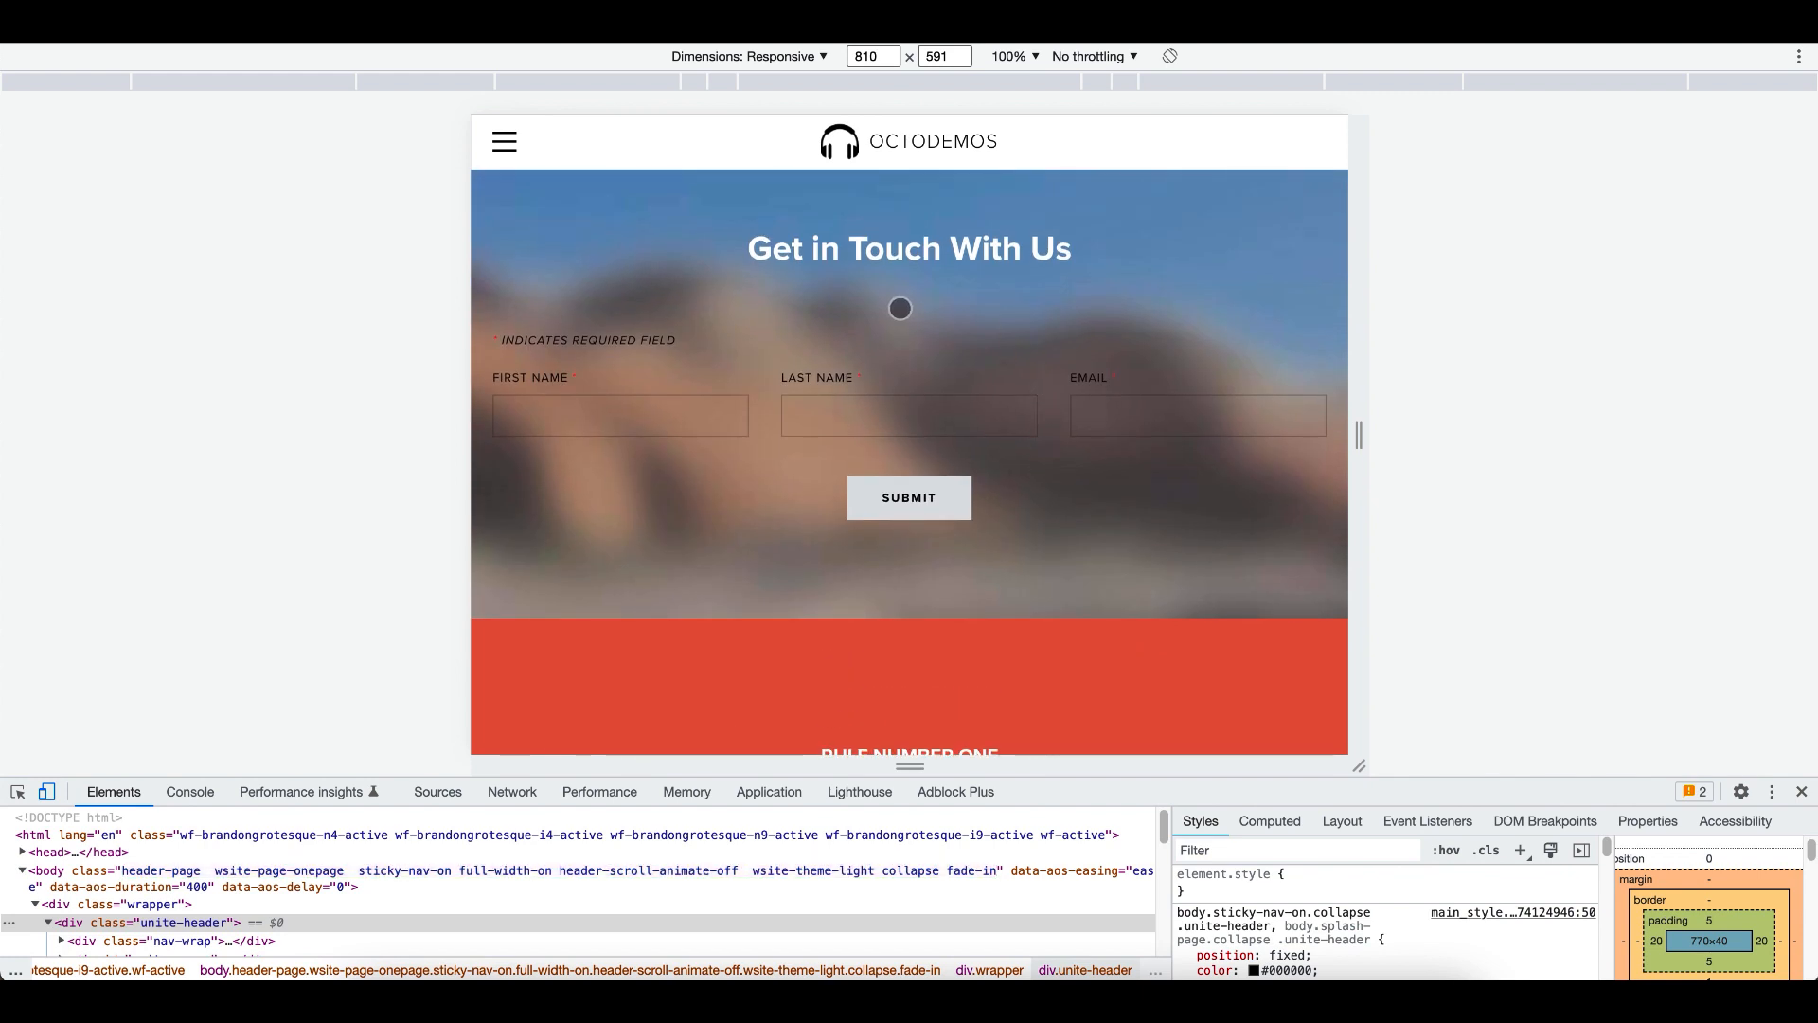
scroll(899, 308, "up", 1)
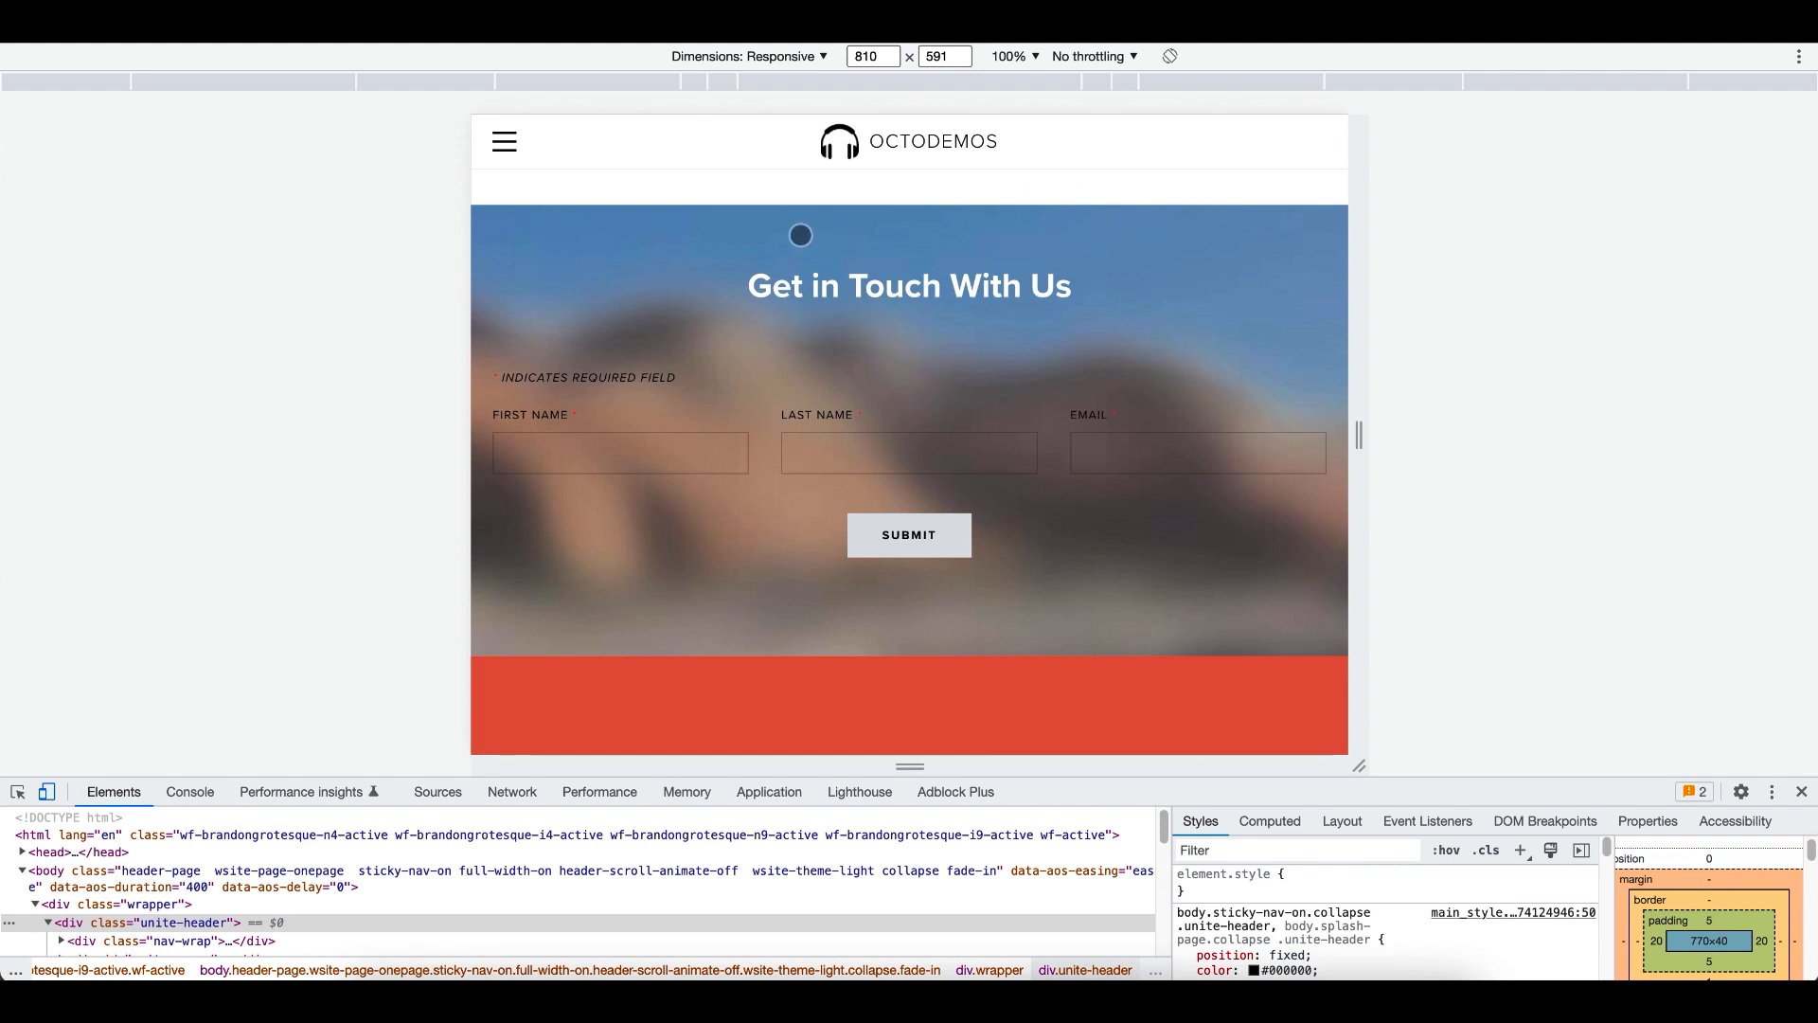